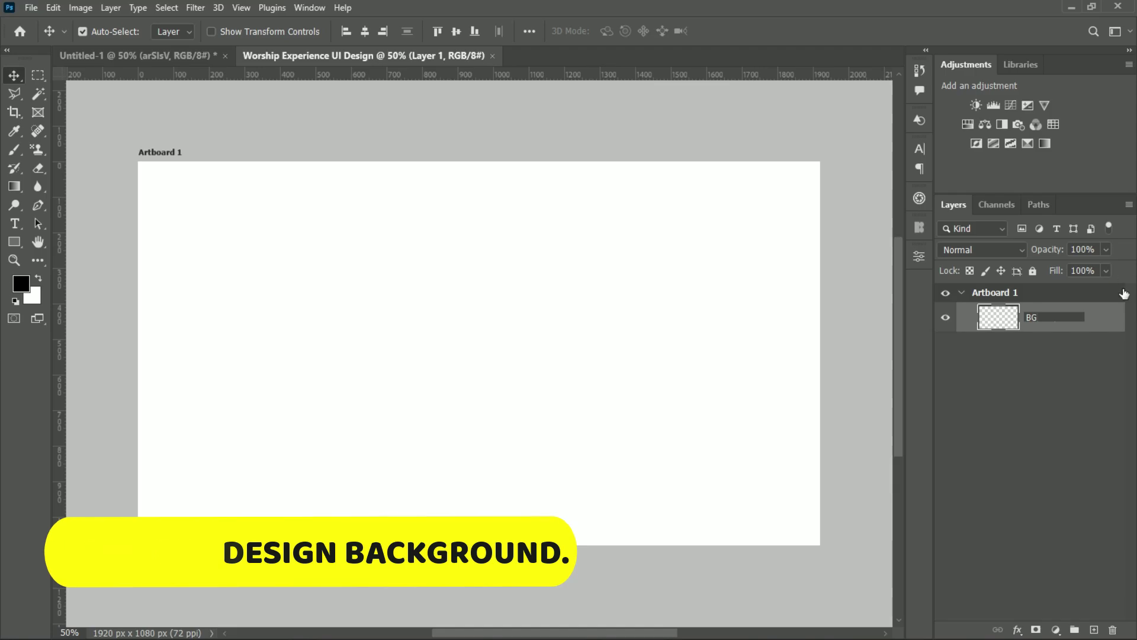
# - Fill the BG layer with black and add a Gradient Overlay effect to it
pyautogui.click(1102, 314)
pyautogui.hotkey('alt', 'BackSpace')
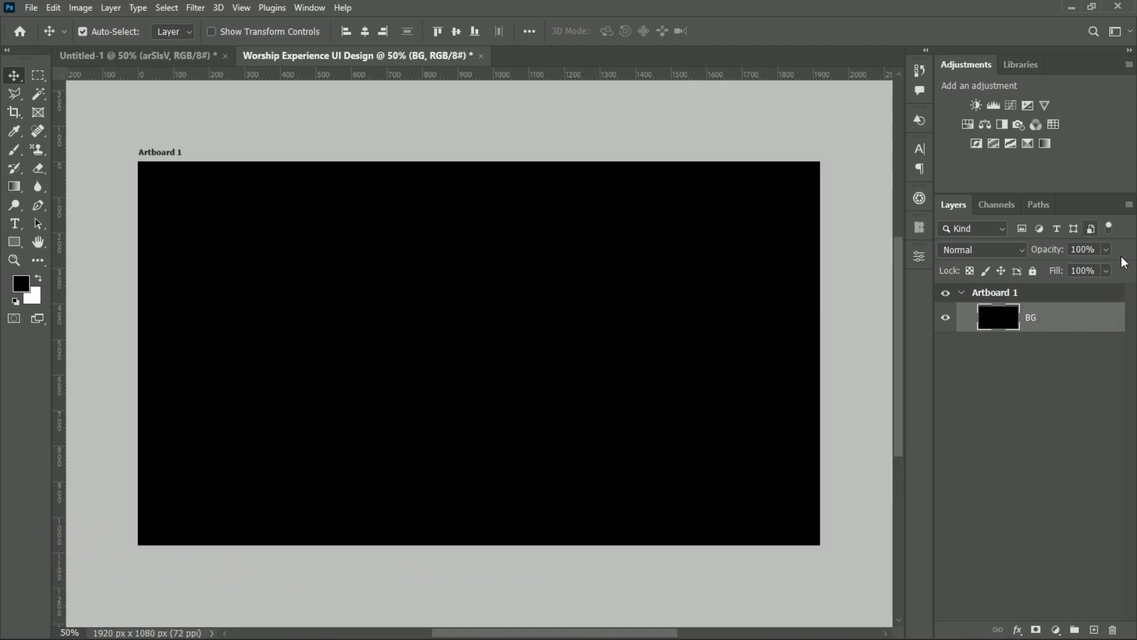
pyautogui.doubleClick(1071, 322)
pyautogui.click(472, 464)
# - Open the overlay's gradient for editing and check the colours of its blue, purple and orange stops
pyautogui.moveTo(643, 178); pyautogui.dragTo(703, 237)
pyautogui.click(769, 325)
pyautogui.doubleClick(748, 502)
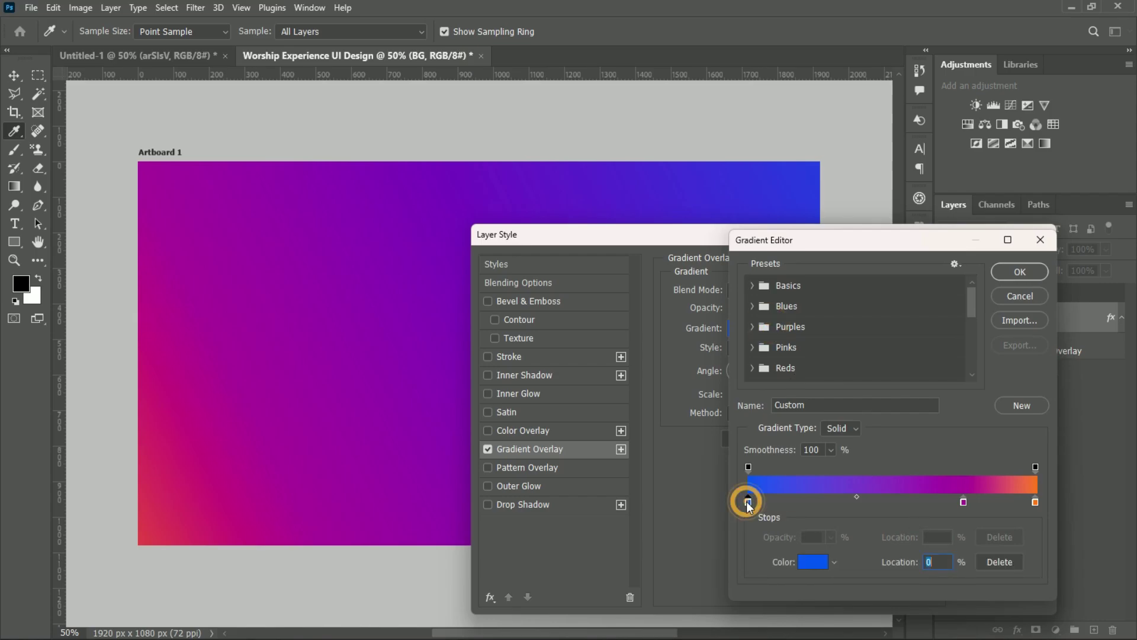
pyautogui.click(915, 353)
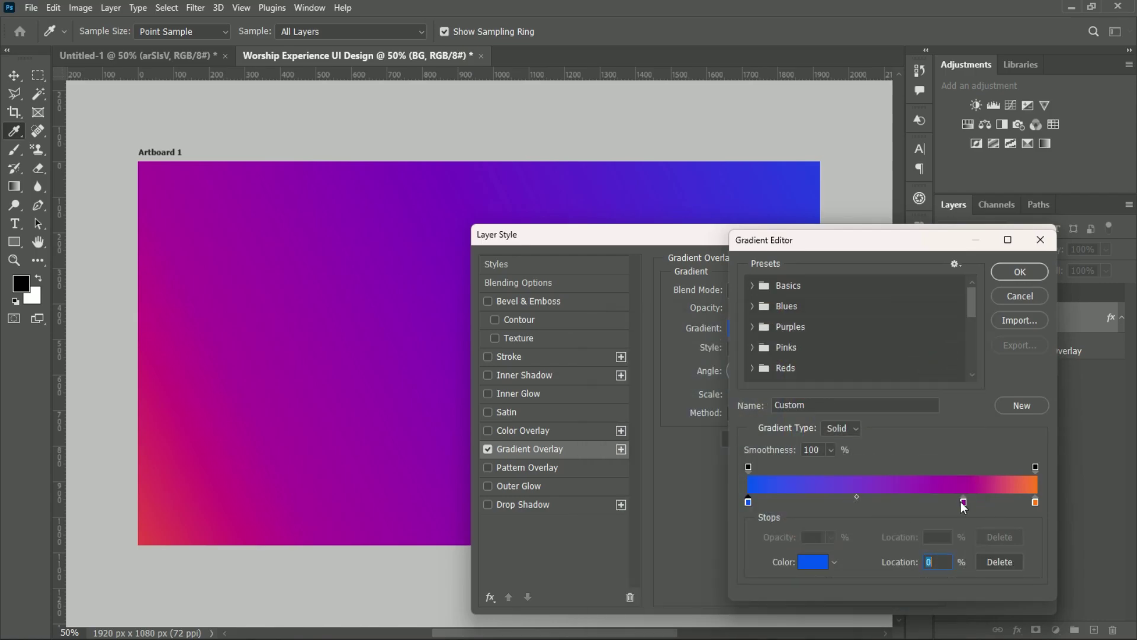
pyautogui.doubleClick(961, 503)
pyautogui.click(928, 353)
pyautogui.doubleClick(1036, 502)
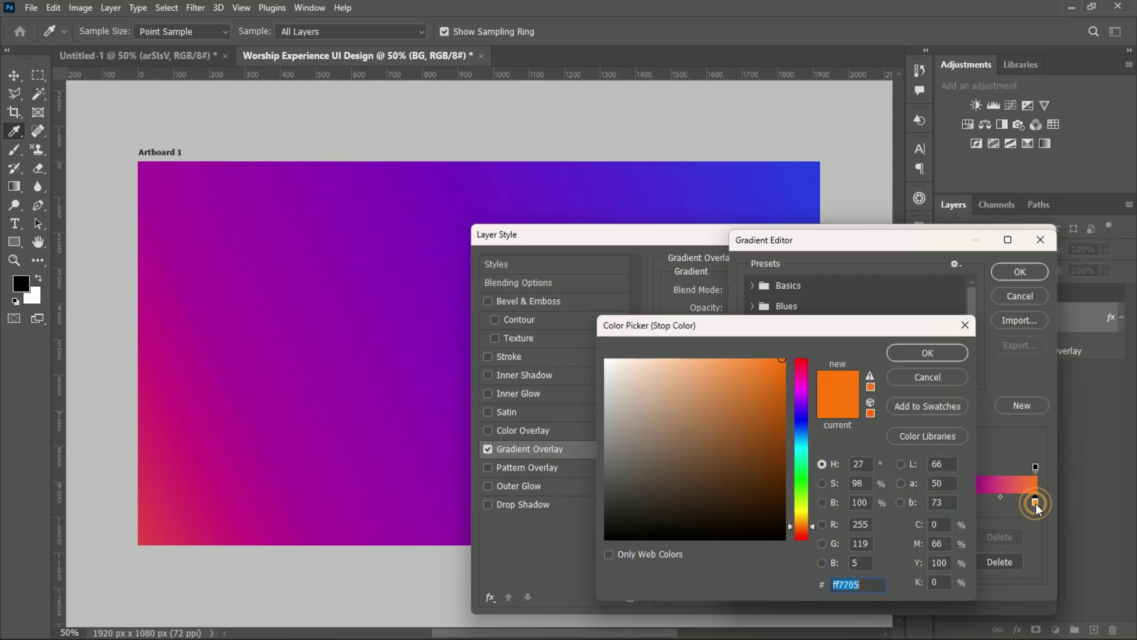
pyautogui.click(915, 382)
# - Set the purple stop's location to 67% and apply the Gradient Overlay to the BG layer
pyautogui.click(941, 502)
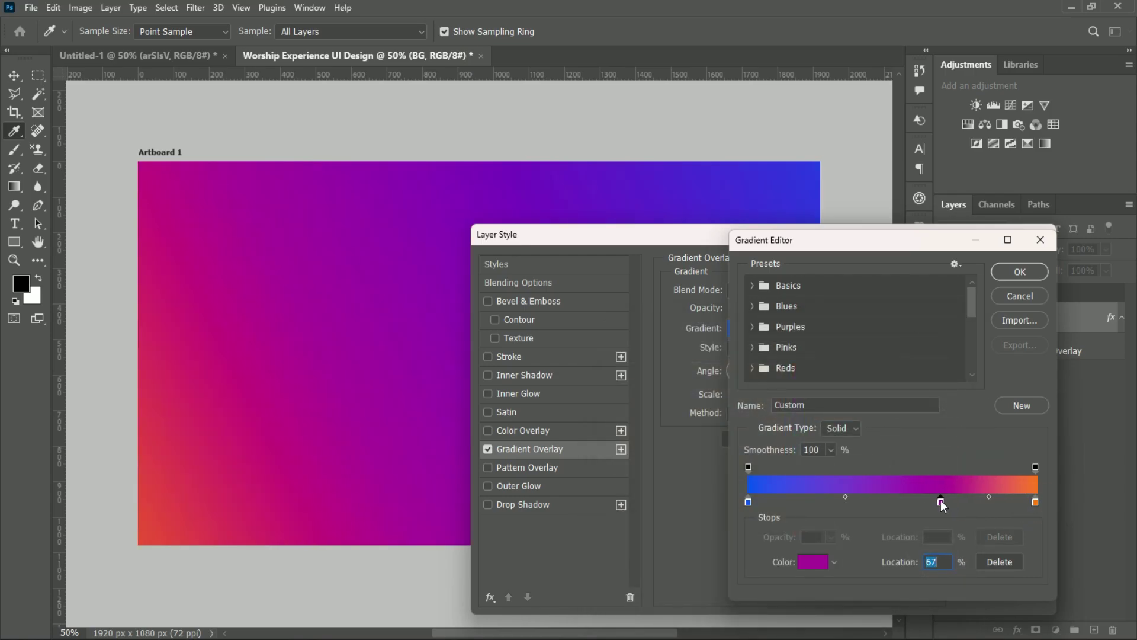
pyautogui.click(1020, 271)
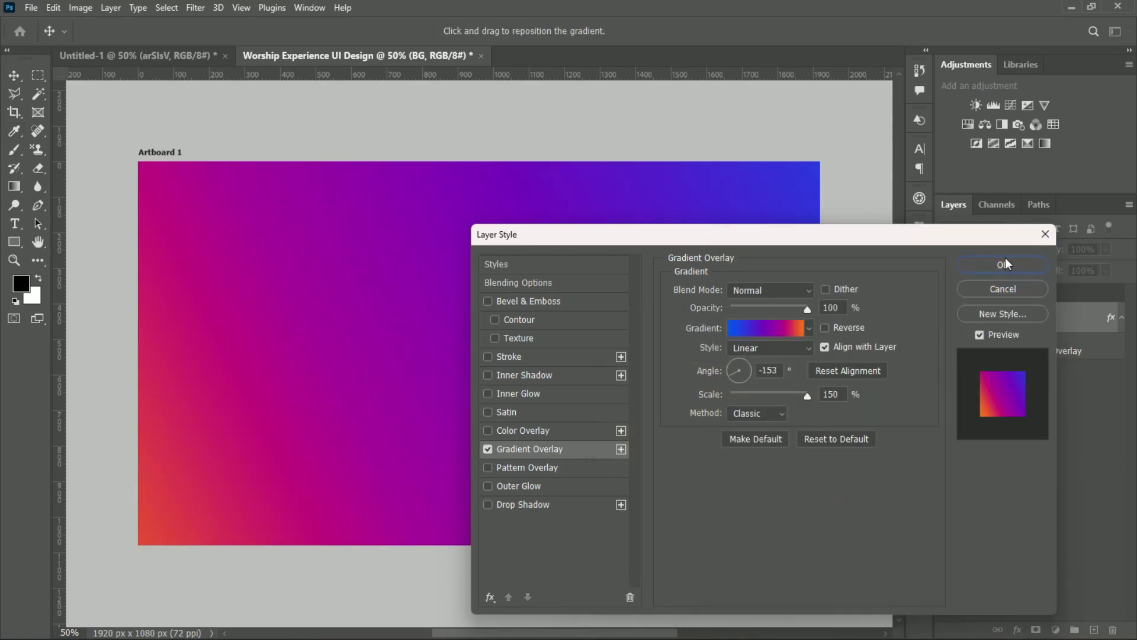
pyautogui.click(1005, 264)
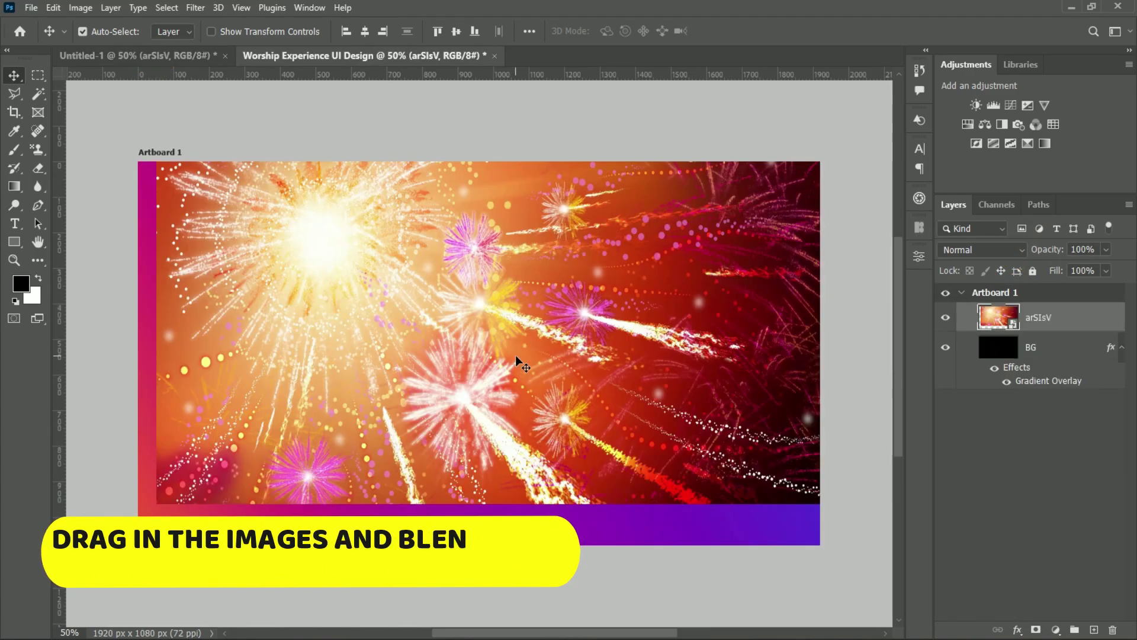
# - Align the arSIsV fireworks image with the artboard's upper-left corner, flip it horizontally and stretch it to cover the full height
pyautogui.moveTo(515, 355); pyautogui.dragTo(498, 369)
pyautogui.hotkey('ctrl', 't')
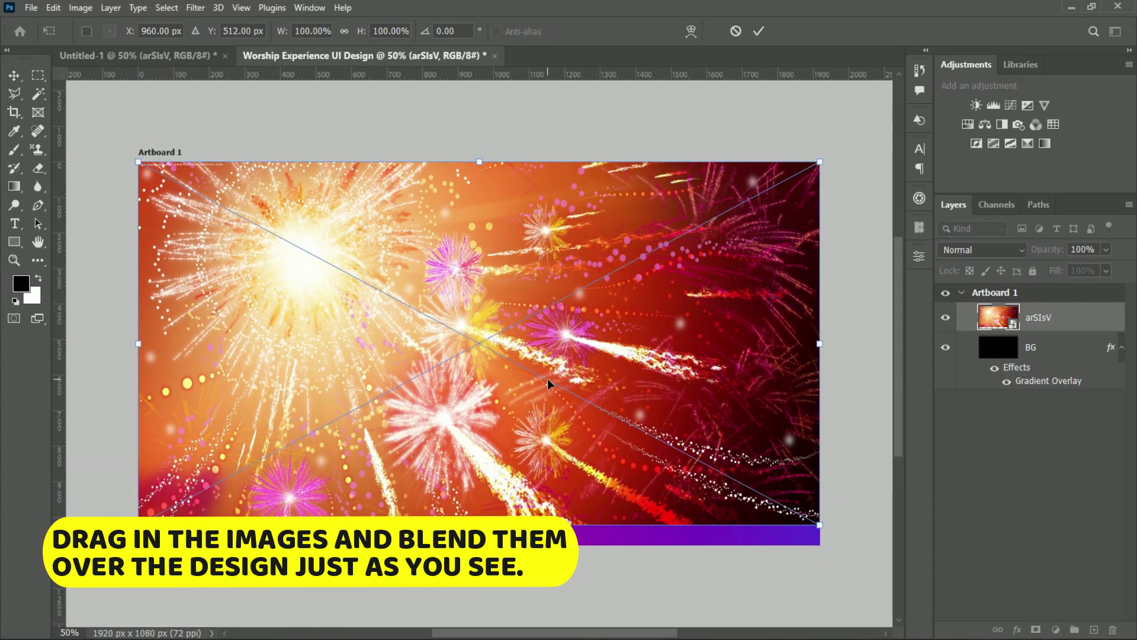
pyautogui.rightClick(556, 373)
pyautogui.click(619, 614)
pyautogui.moveTo(479, 525); pyautogui.dragTo(479, 544)
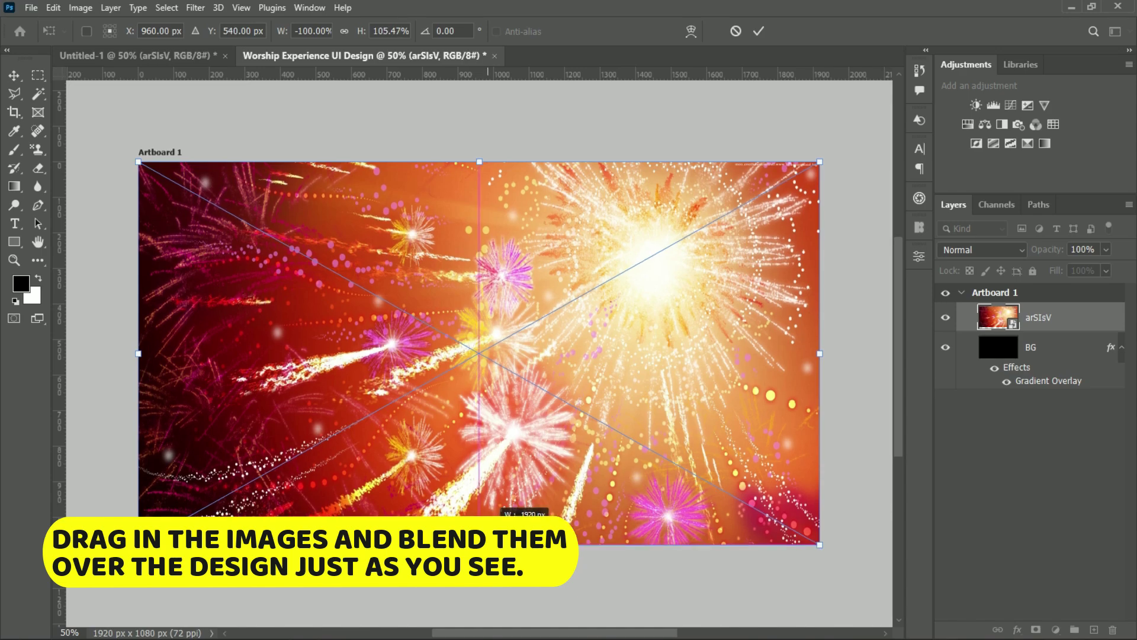
pyautogui.click(758, 31)
# - Apply a Gaussian Blur with a 10-pixel radius to the arSIsV fireworks layer
pyautogui.click(1092, 315)
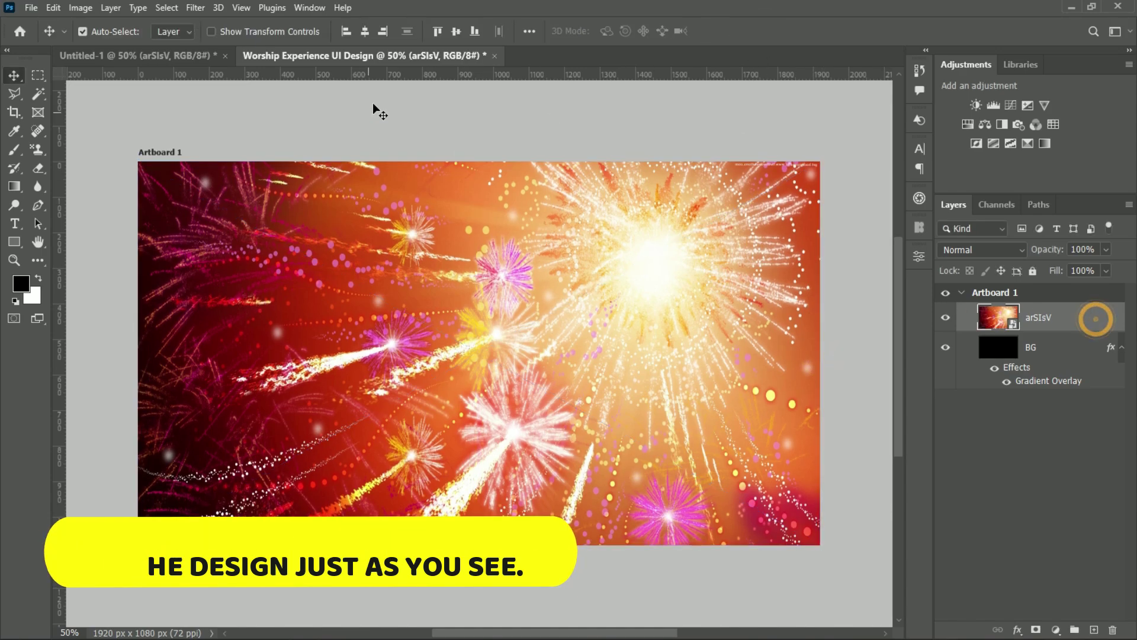
pyautogui.click(196, 7)
pyautogui.moveTo(263, 189)
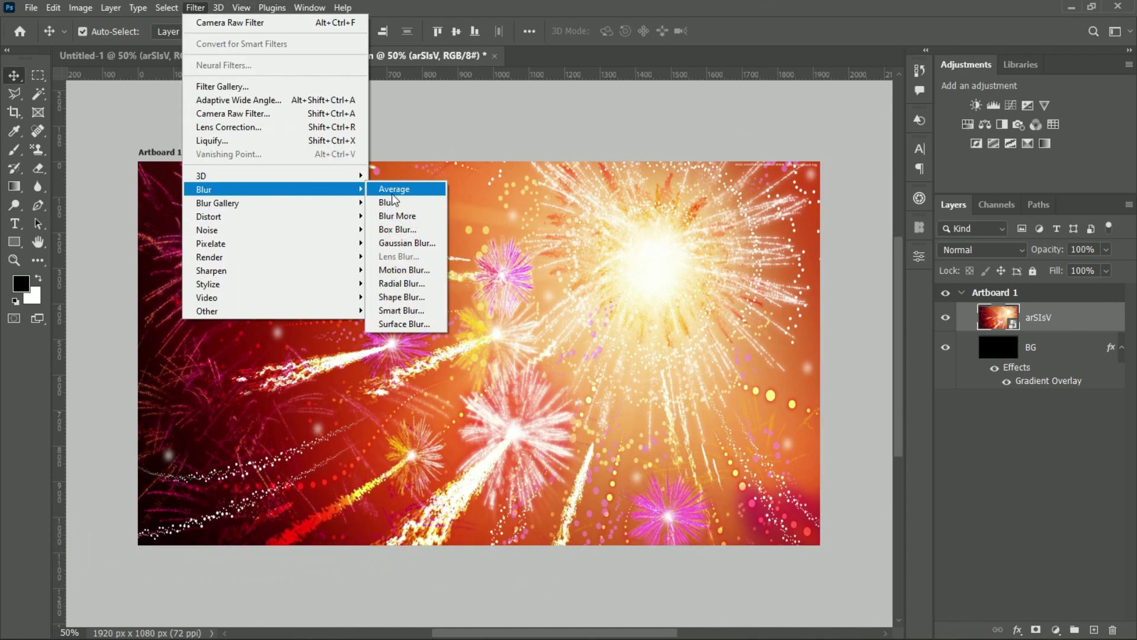
pyautogui.click(409, 245)
pyautogui.write('10')
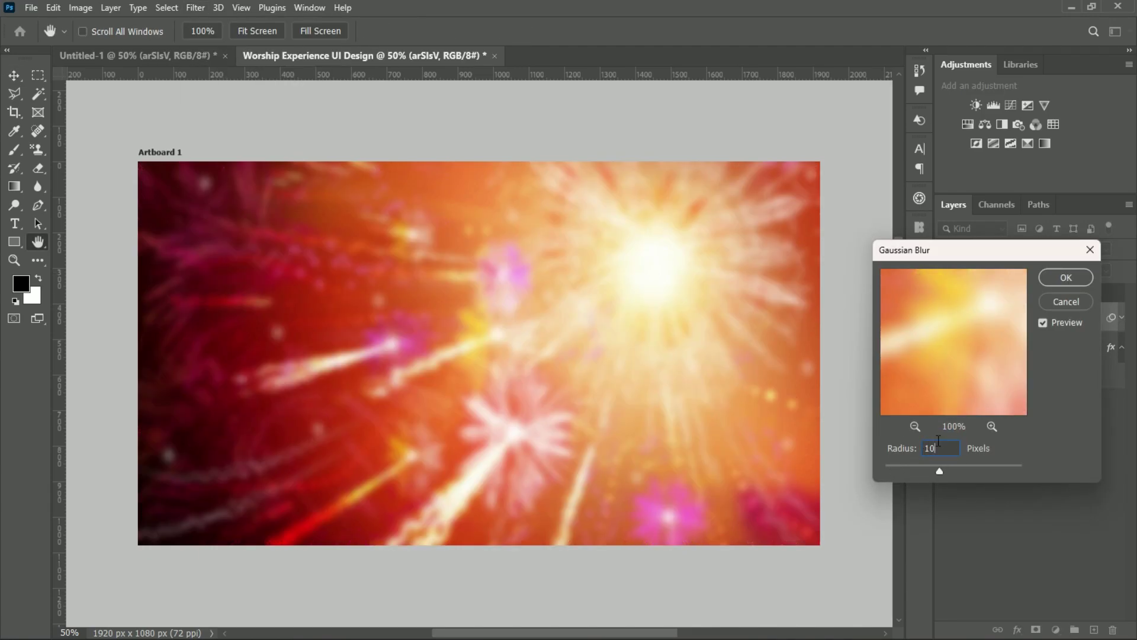
pyautogui.click(1055, 280)
# - Set the fireworks layer's blend mode to Multiply and its opacity to 14%
pyautogui.click(1007, 249)
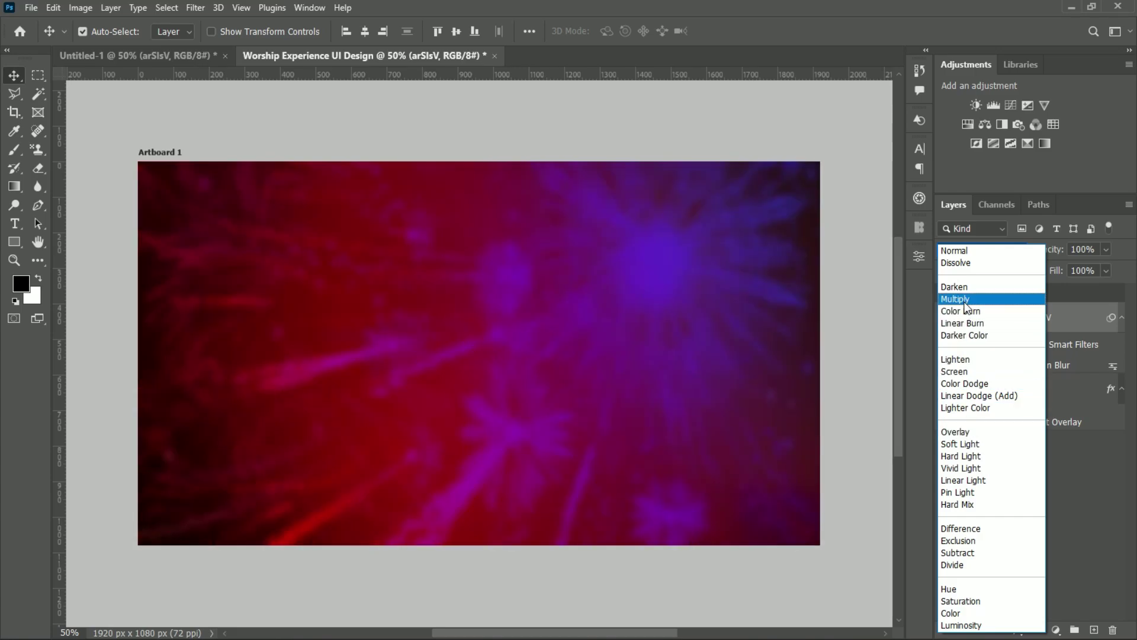
pyautogui.click(965, 300)
pyautogui.moveTo(1066, 266); pyautogui.dragTo(1054, 266)
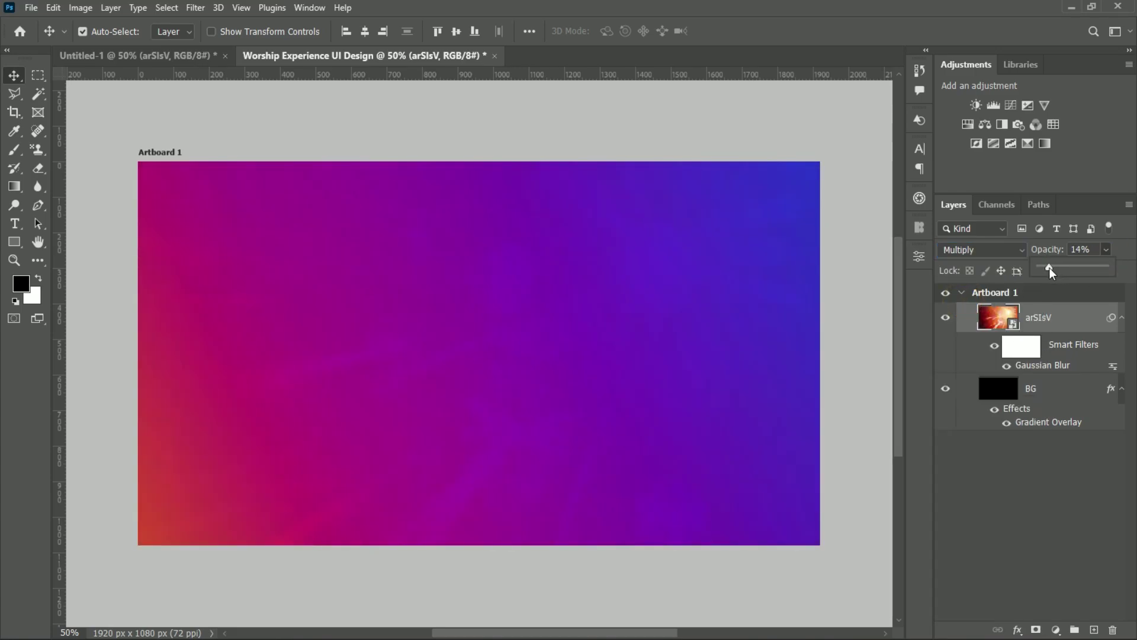
# - Copy the Hue/Saturation 1 crowd photo from the Untitled-1 document into the Worship Experience UI Design document
pyautogui.click(172, 56)
pyautogui.moveTo(676, 468); pyautogui.dragTo(368, 316)
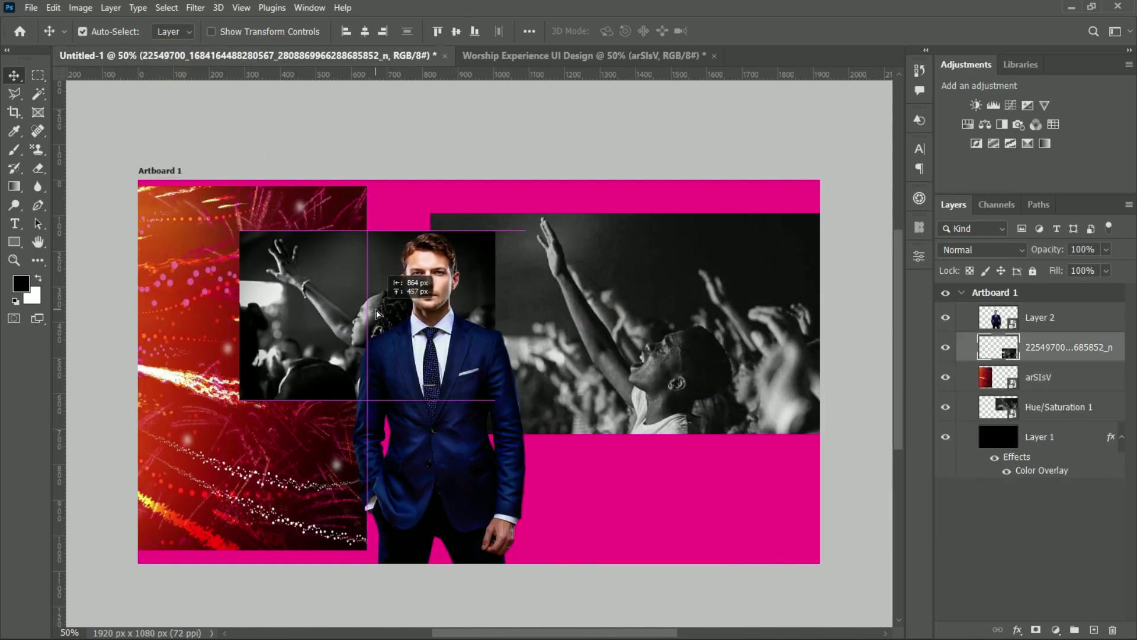
pyautogui.moveTo(1057, 406); pyautogui.dragTo(690, 379)
pyautogui.hotkey('ctrl', 't')
pyautogui.doubleClick(665, 299)
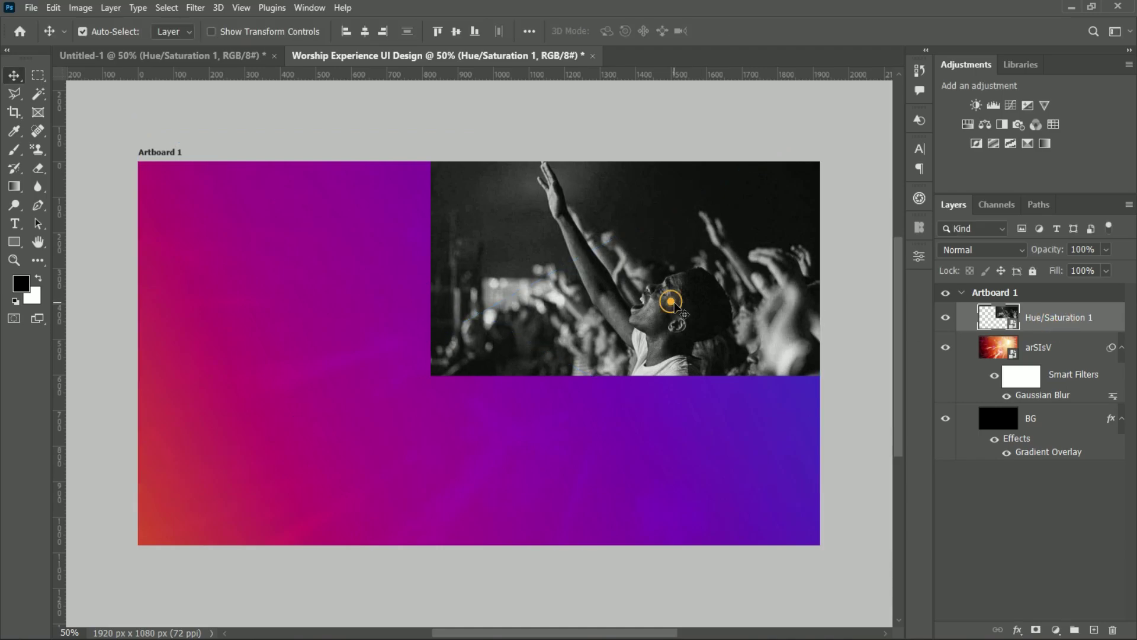
# - Enlarge the Hue/Saturation 1 crowd photo to about 261% width and 238% height
pyautogui.hotkey('ctrl', 't')
pyautogui.moveTo(139, 507); pyautogui.dragTo(76, 604)
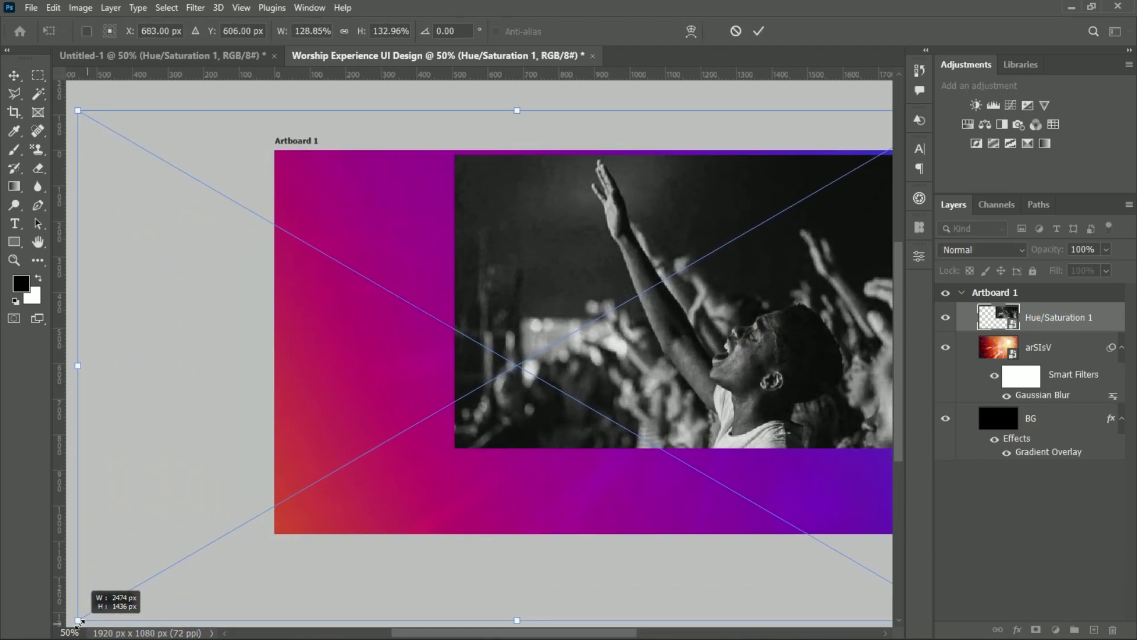
pyautogui.moveTo(859, 395); pyautogui.dragTo(680, 439)
pyautogui.moveTo(741, 412); pyautogui.dragTo(853, 411)
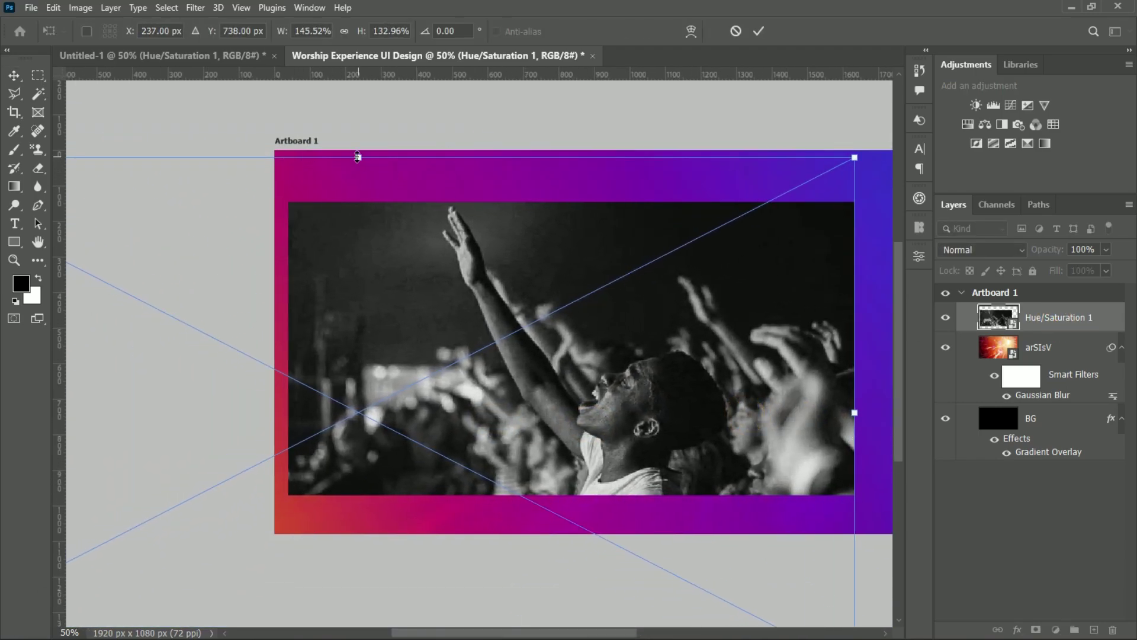
pyautogui.moveTo(356, 157); pyautogui.dragTo(359, 80)
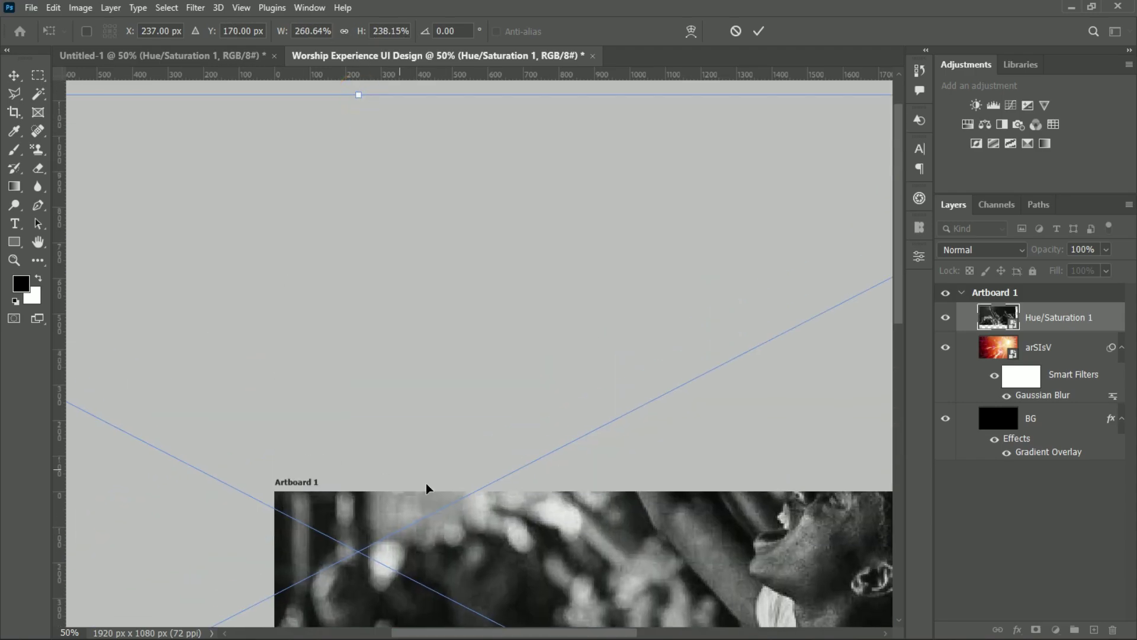
pyautogui.click(758, 31)
# - Reposition the enlarged crowd photo so it covers the artboard with the worshipper's head and raised arm in frame
pyautogui.scroll(-3, 627, 374)
pyautogui.click(896, 348)
pyautogui.moveTo(549, 403); pyautogui.dragTo(559, 477)
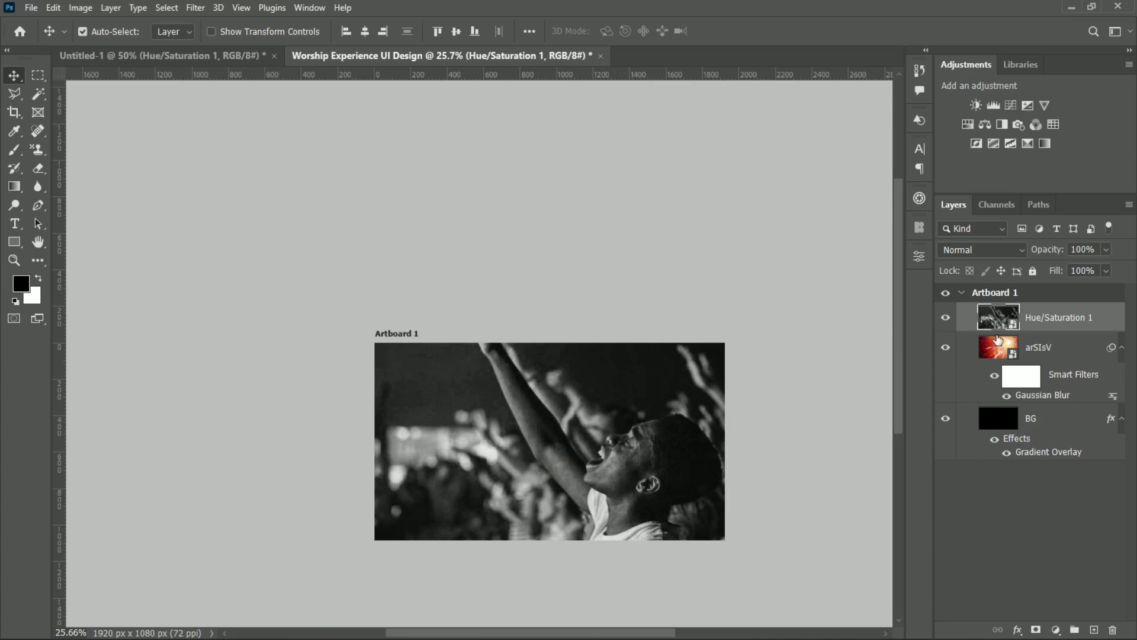
pyautogui.scroll(3, 833, 397)
pyautogui.moveTo(897, 397); pyautogui.dragTo(871, 456)
# - Set the crowd photo's blend mode to Overlay and its opacity to 23%
pyautogui.click(1007, 250)
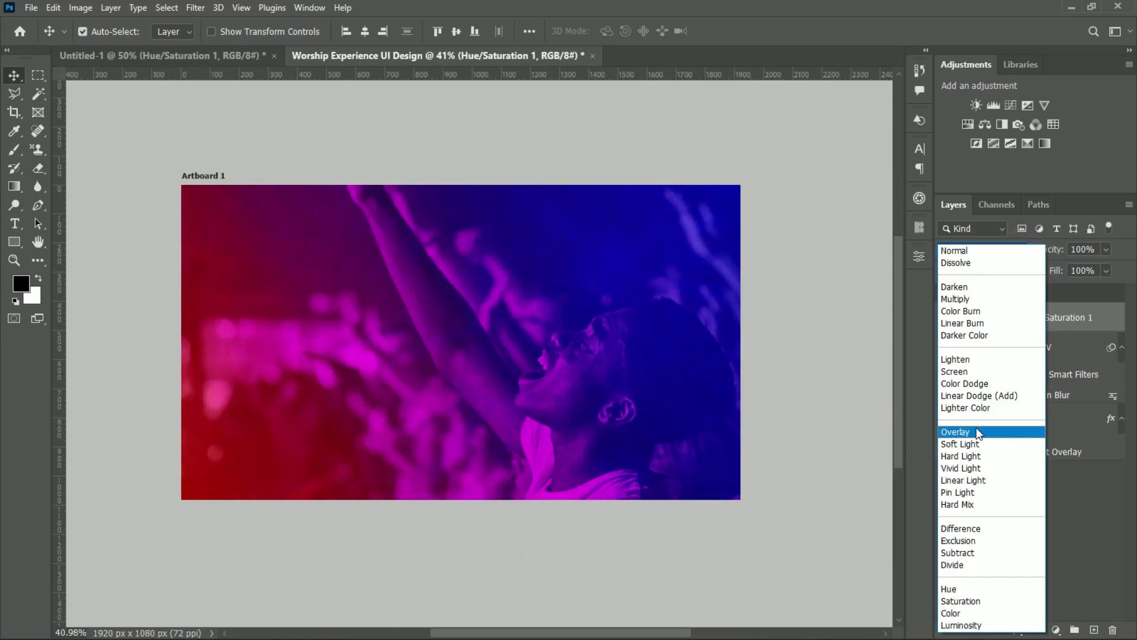
pyautogui.click(976, 430)
pyautogui.click(1022, 248)
pyautogui.click(1014, 250)
pyautogui.click(1014, 250)
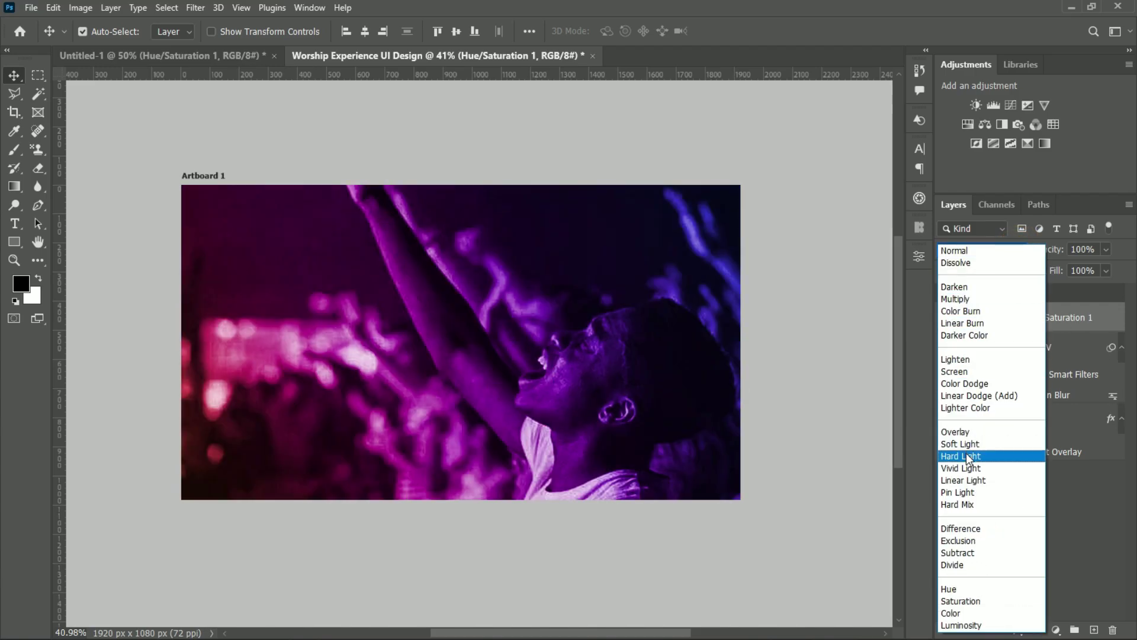
pyautogui.click(966, 433)
pyautogui.click(1106, 249)
pyautogui.moveTo(1104, 268); pyautogui.dragTo(1063, 268)
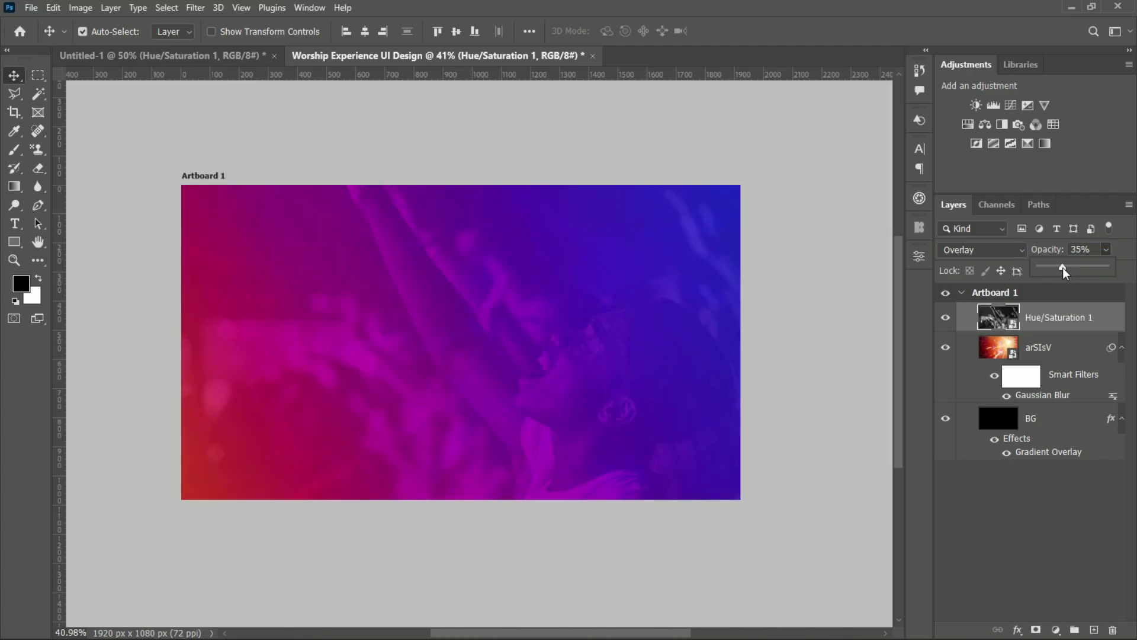
pyautogui.click(1099, 323)
# - Apply a Levels adjustment to the crowd photo with input black at 94 and midtones at 0.78
pyautogui.click(993, 320)
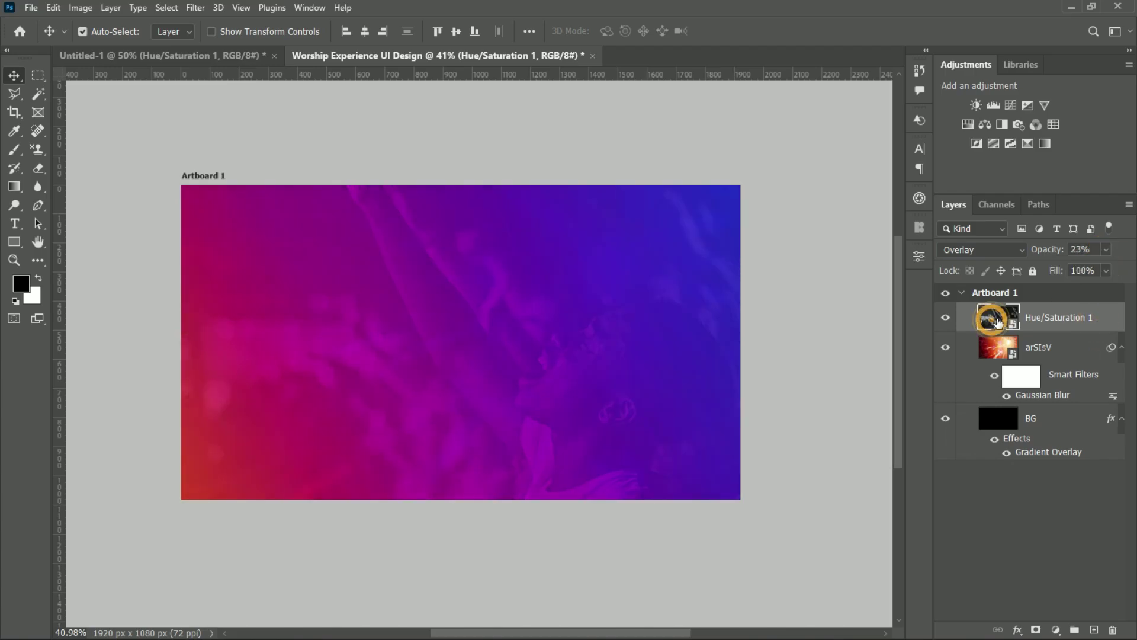
pyautogui.click(80, 8)
pyautogui.moveTo(103, 43)
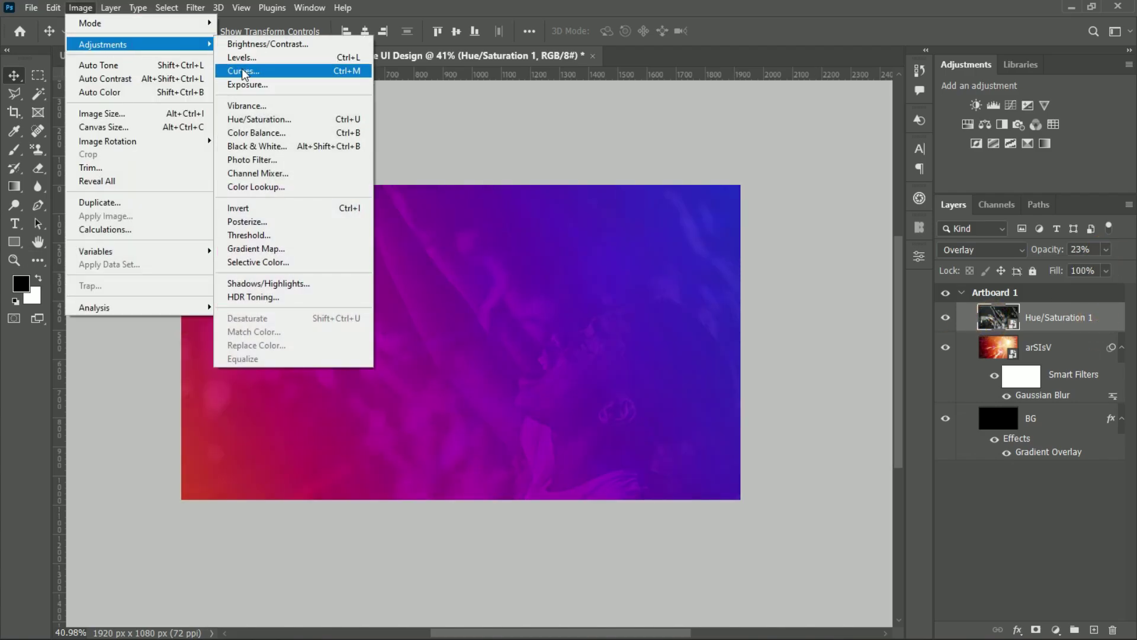
pyautogui.click(397, 69)
pyautogui.moveTo(510, 111); pyautogui.dragTo(691, 183)
pyautogui.moveTo(613, 344); pyautogui.dragTo(676, 340)
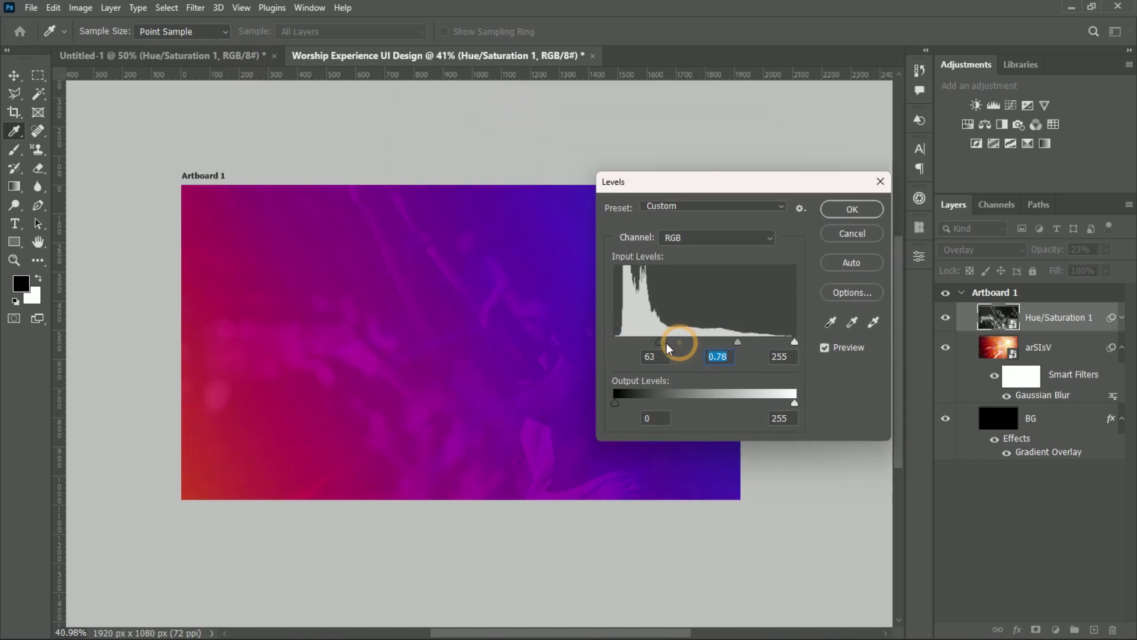
pyautogui.moveTo(718, 187); pyautogui.dragTo(660, 271)
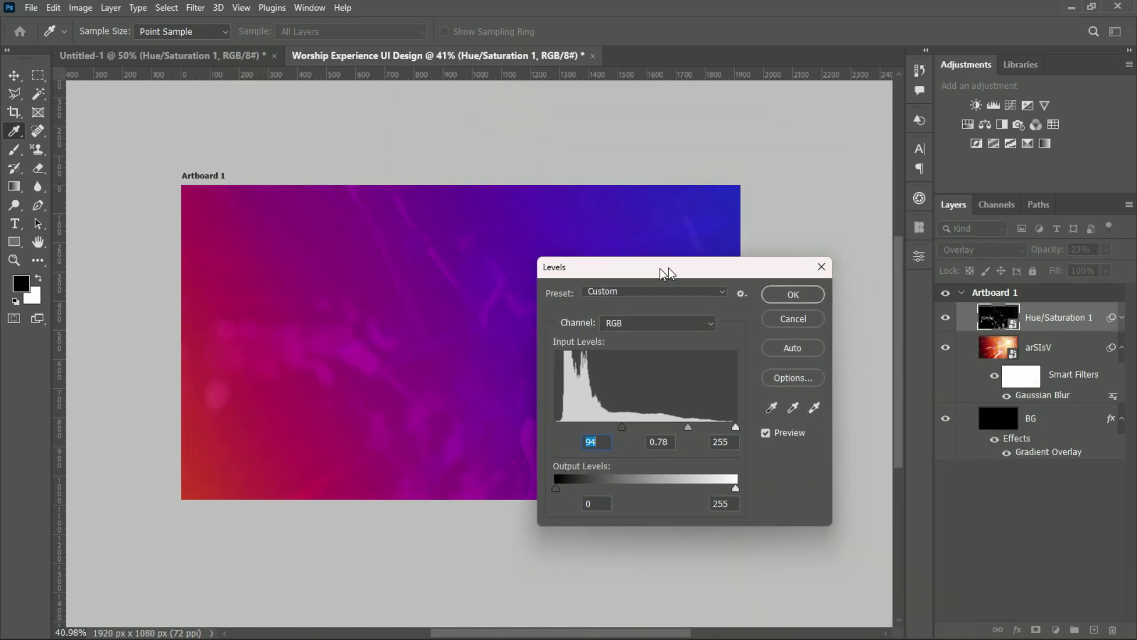
pyautogui.click(792, 294)
# - Copy the smaller black-and-white worshipper photo from the Untitled-1 document into the Worship Experience UI Design document
pyautogui.scroll(1, 520, 364)
pyautogui.scroll(-1, 536, 533)
pyautogui.hscroll(-2, 457, 528)
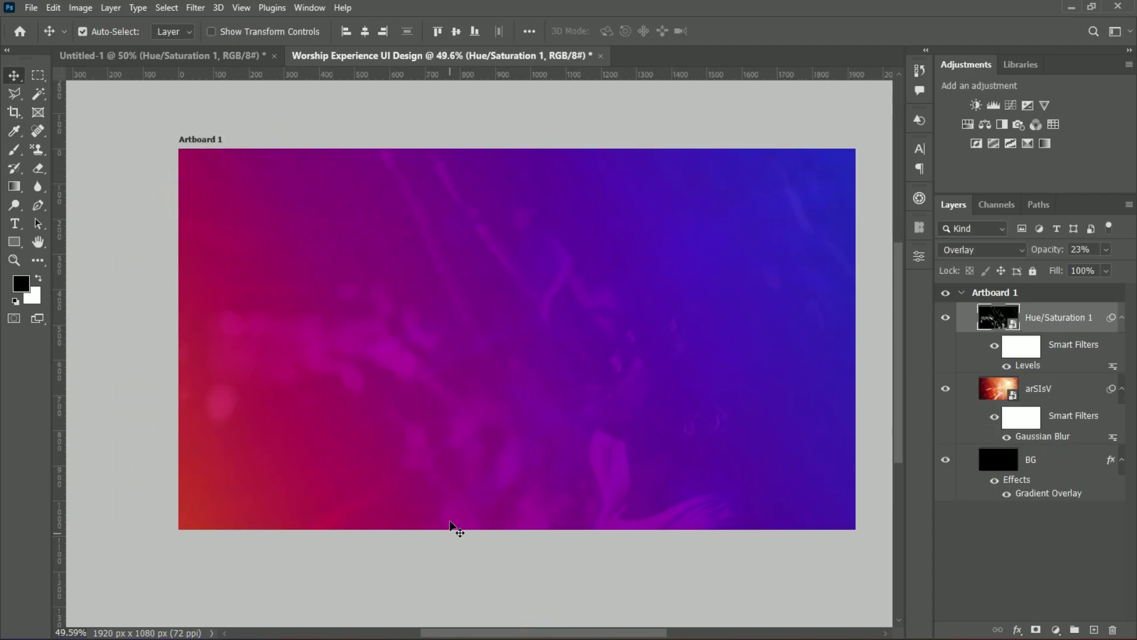
pyautogui.click(229, 61)
pyautogui.moveTo(554, 418); pyautogui.dragTo(496, 367)
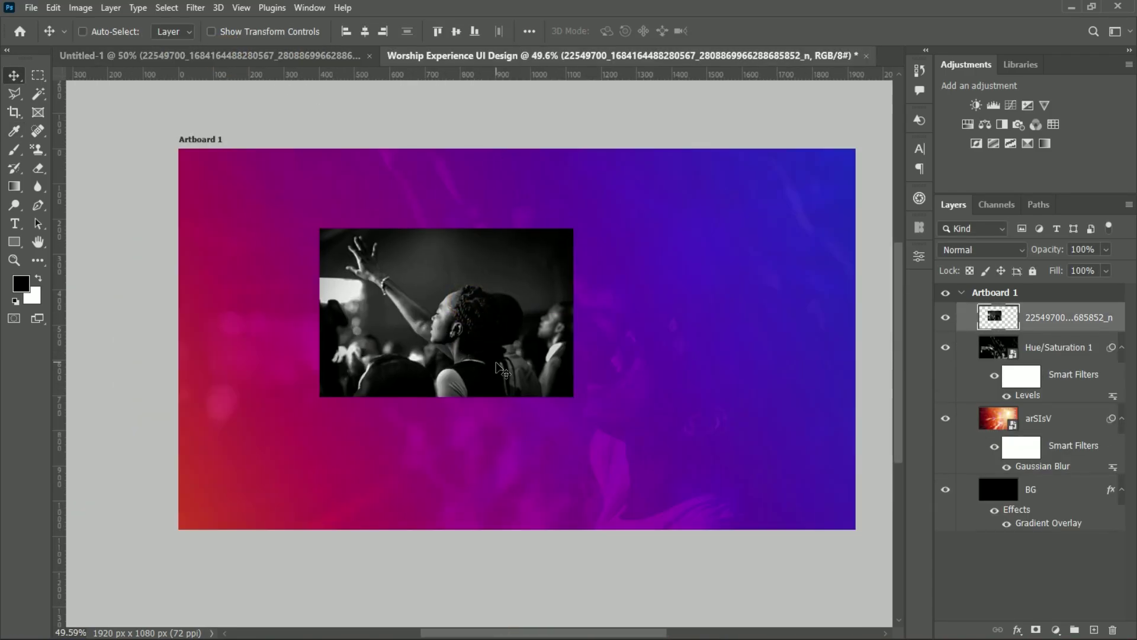
# - Enlarge the worshipper photo, flip it horizontally and place it against the artboard's lower-left corner
pyautogui.hotkey('ctrl', 't')
pyautogui.moveTo(573, 397); pyautogui.dragTo(723, 529)
pyautogui.moveTo(318, 230); pyautogui.dragTo(179, 148)
pyautogui.moveTo(724, 335); pyautogui.dragTo(692, 339)
pyautogui.moveTo(463, 366); pyautogui.dragTo(375, 398)
pyautogui.rightClick(453, 371)
pyautogui.click(474, 335)
pyautogui.click(798, 31)
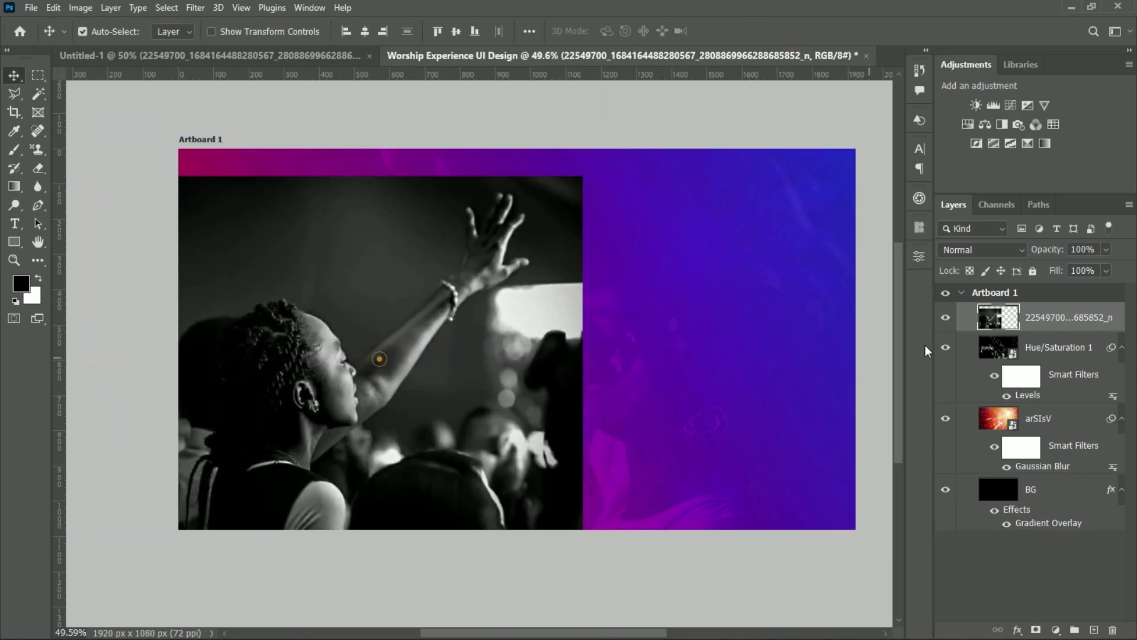
# - Set the worshipper photo's blend mode to Screen and its opacity to 25%
pyautogui.click(980, 249)
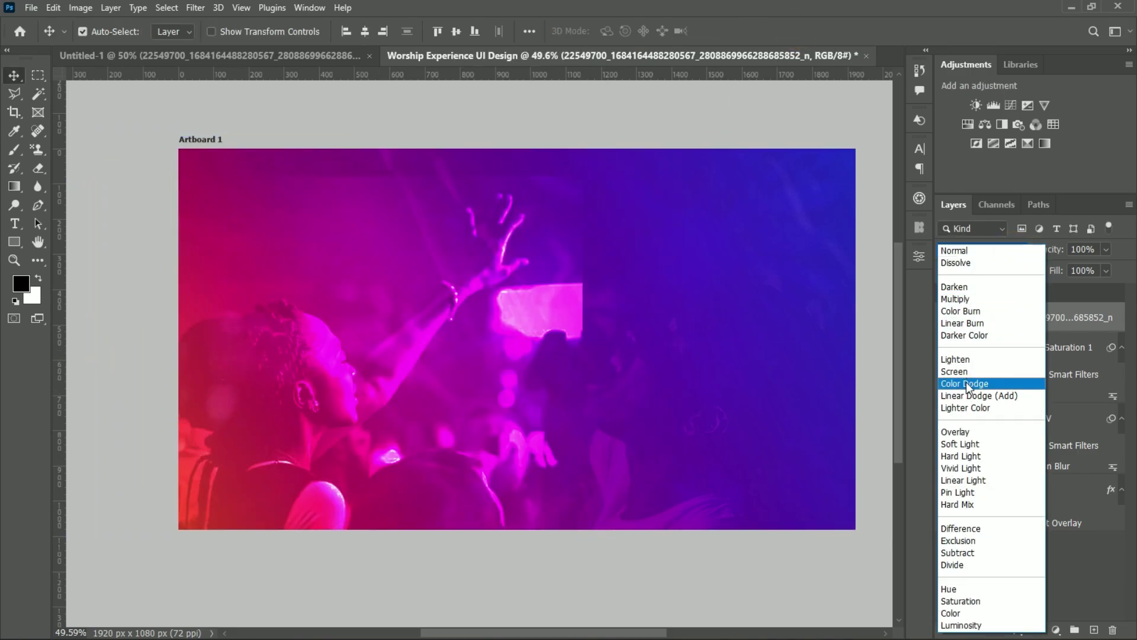
pyautogui.click(960, 371)
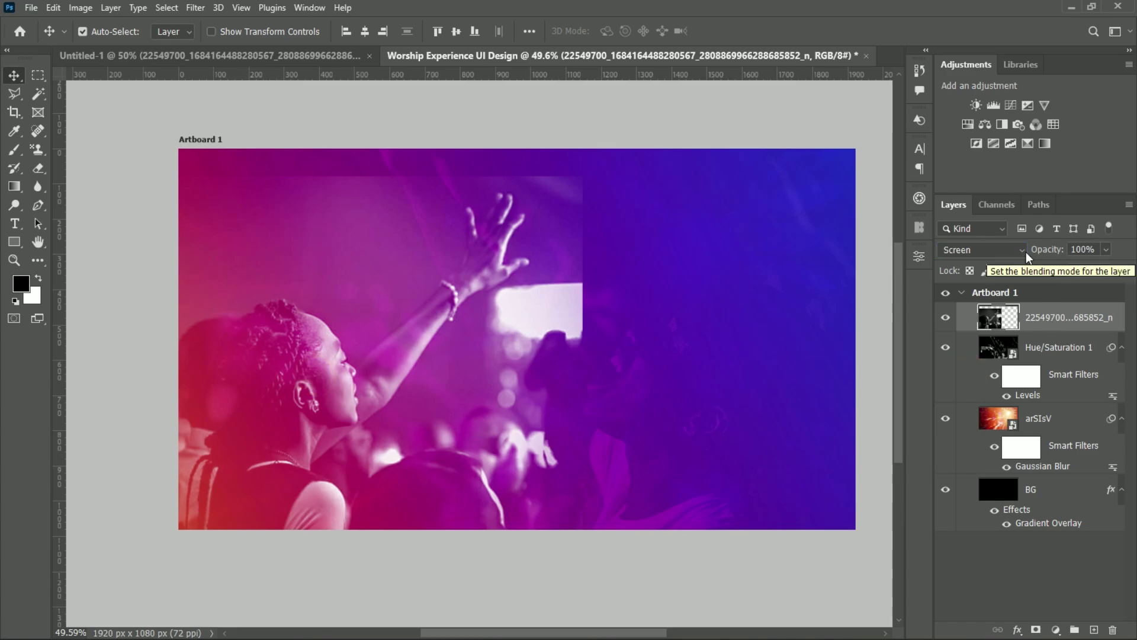
pyautogui.click(1106, 250)
pyautogui.moveTo(1084, 268); pyautogui.dragTo(1057, 268)
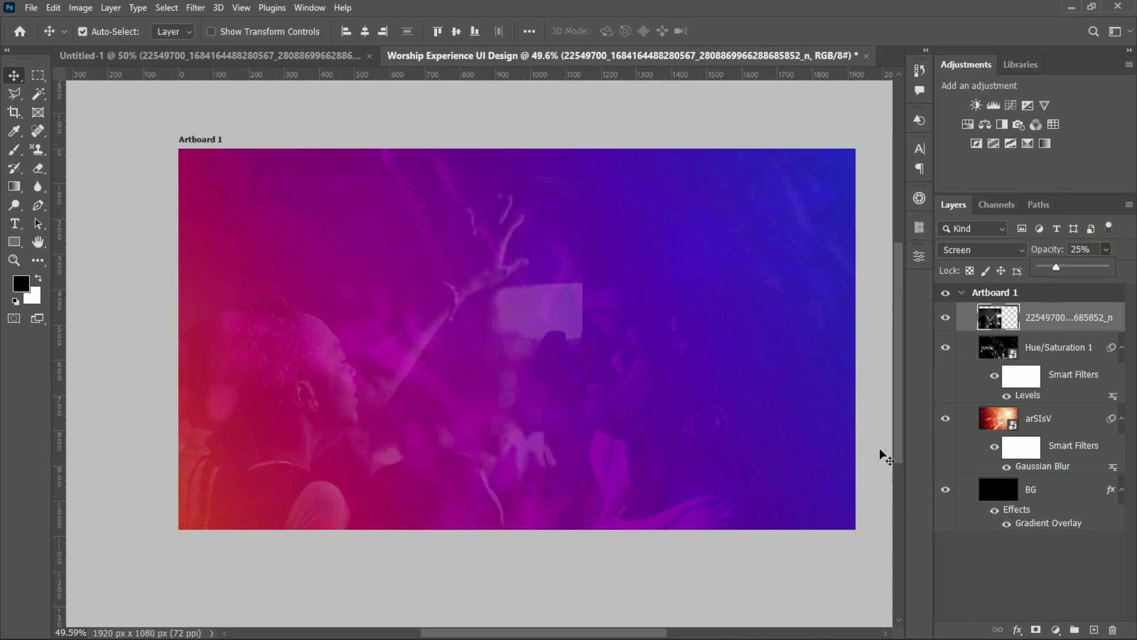
# - Add a layer mask to the worshipper photo and set up the Gradient tool for fading it
pyautogui.click(1036, 629)
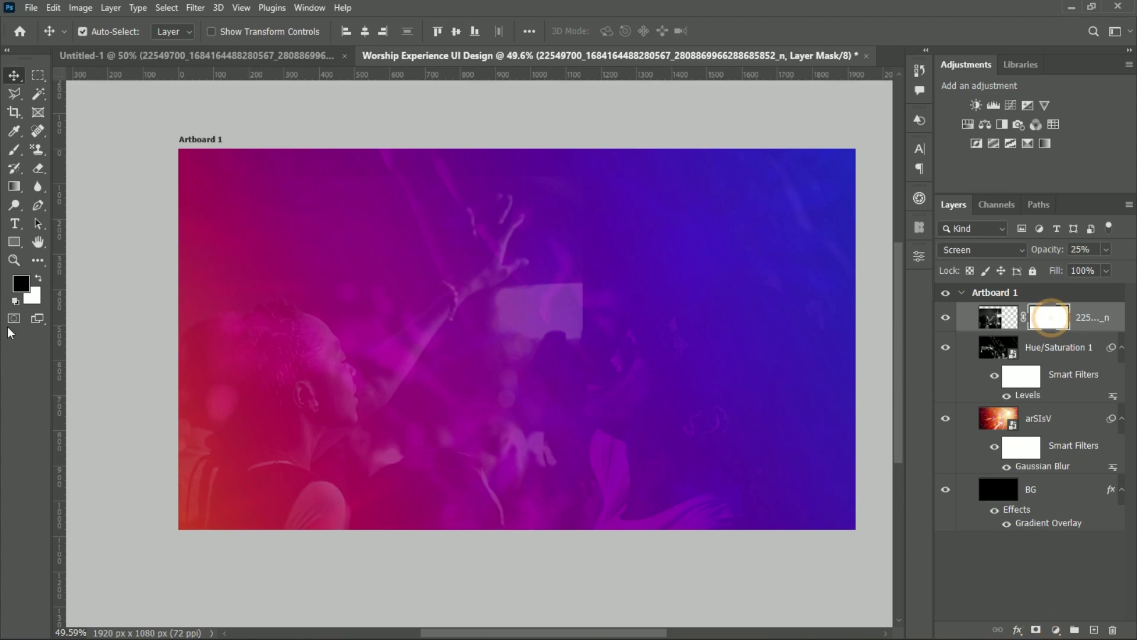
pyautogui.click(14, 186)
pyautogui.click(38, 278)
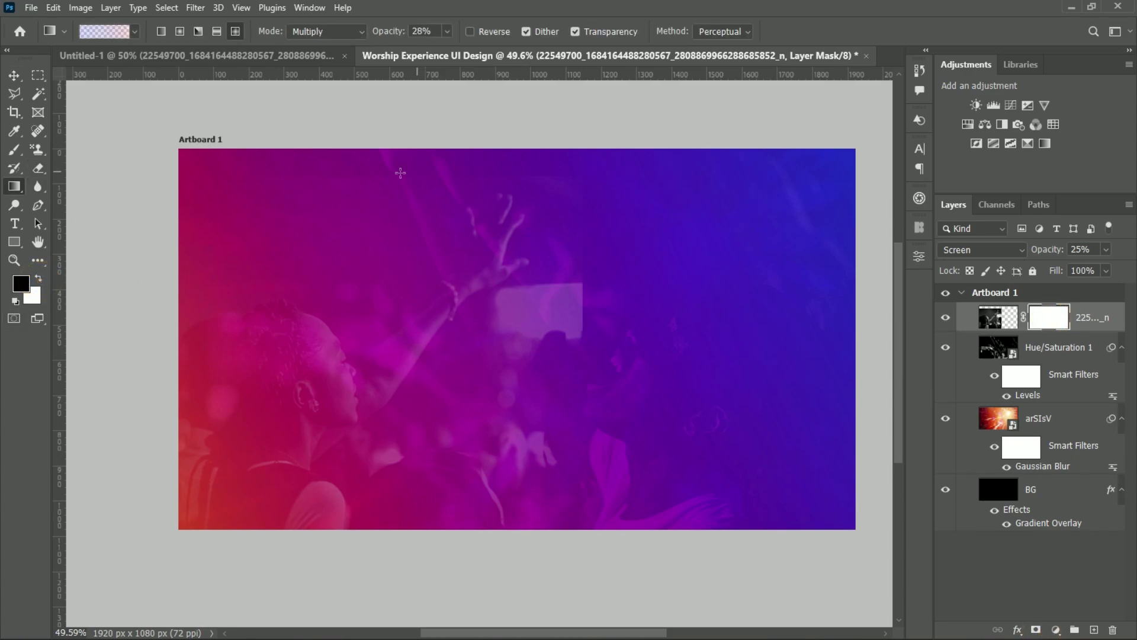
# - Try fading the worshipper photo's mask with the current coloured gradient, and undo those gradient strokes
pyautogui.moveTo(362, 143); pyautogui.dragTo(301, 237)
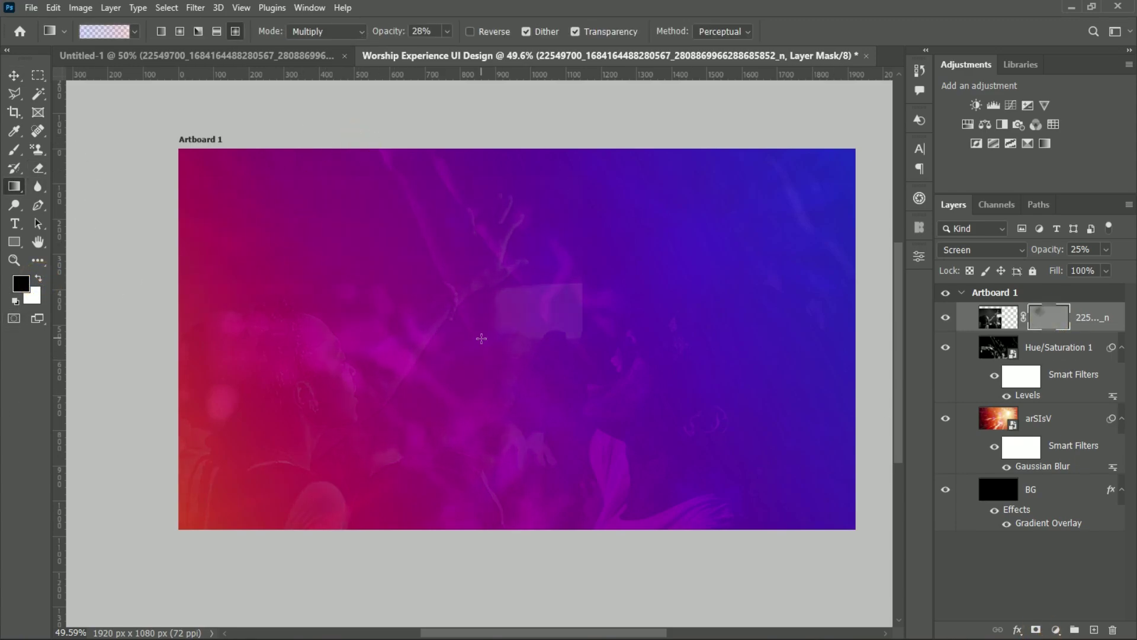
pyautogui.moveTo(478, 336); pyautogui.dragTo(669, 338)
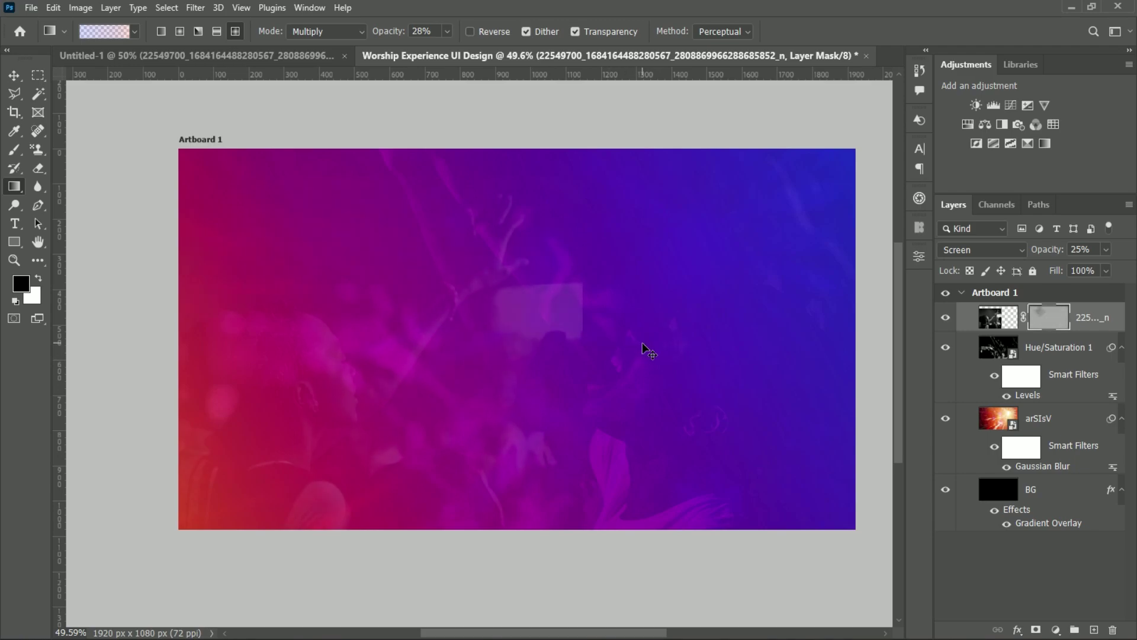
pyautogui.hotkey('ctrl', 'z')
pyautogui.hotkey('ctrl', 'z')
pyautogui.hotkey('ctrl', 'z')
# - Choose the black-to-transparent Basics gradient and fade the raised arm and light patch on the worshipper photo's mask
pyautogui.click(135, 31)
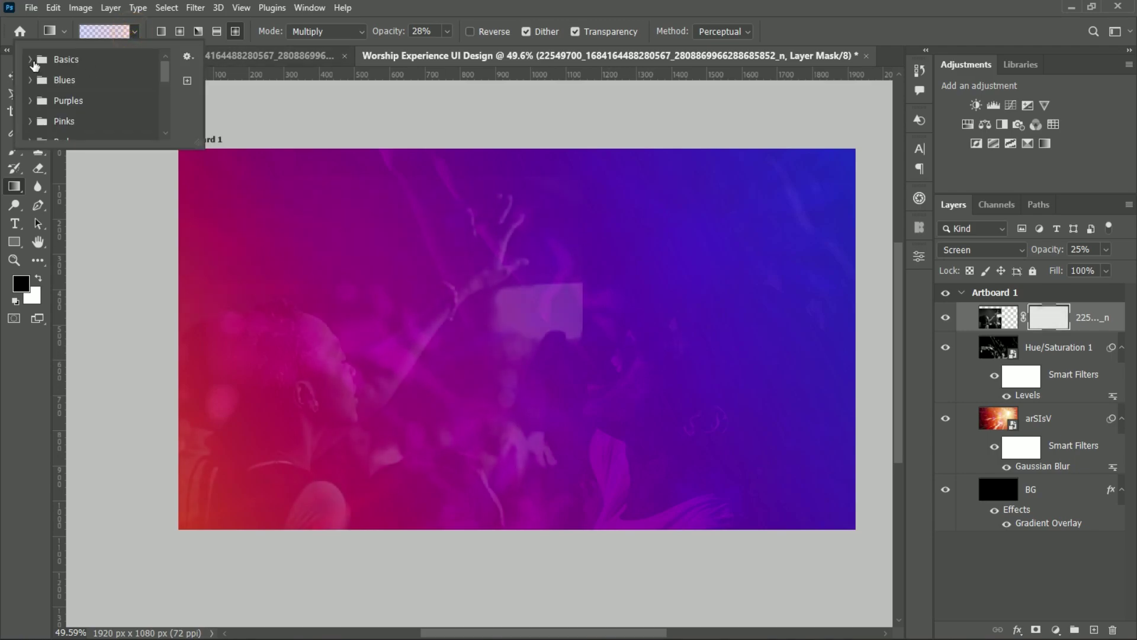
pyautogui.click(48, 82)
pyautogui.click(595, 321)
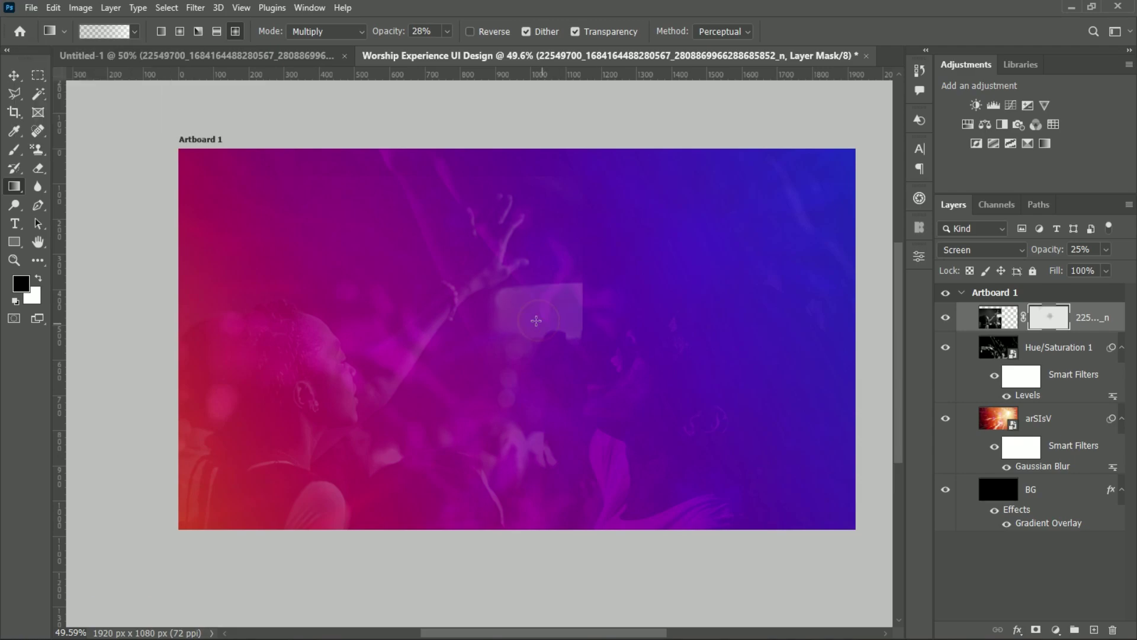
pyautogui.moveTo(497, 355); pyautogui.dragTo(642, 362)
pyautogui.moveTo(587, 330); pyautogui.dragTo(647, 329)
pyautogui.moveTo(473, 330); pyautogui.dragTo(513, 324)
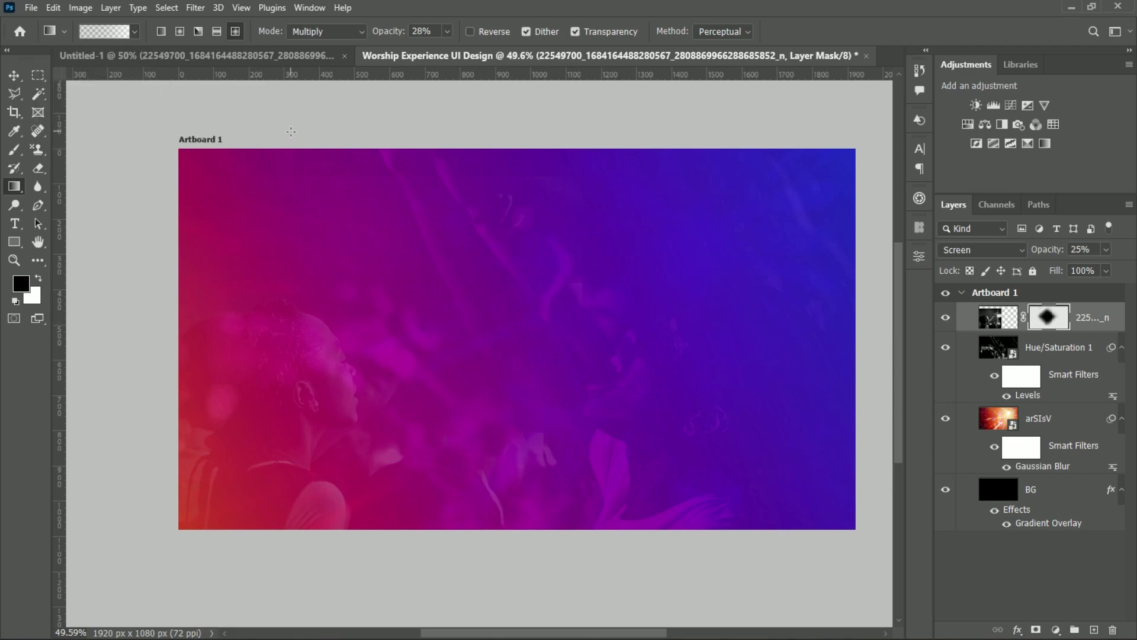
pyautogui.click(317, 218)
pyautogui.moveTo(347, 241); pyautogui.dragTo(351, 137)
# - Duplicate the BG layer and place the copy at the top of the artboard's layer stack
pyautogui.click(1069, 498)
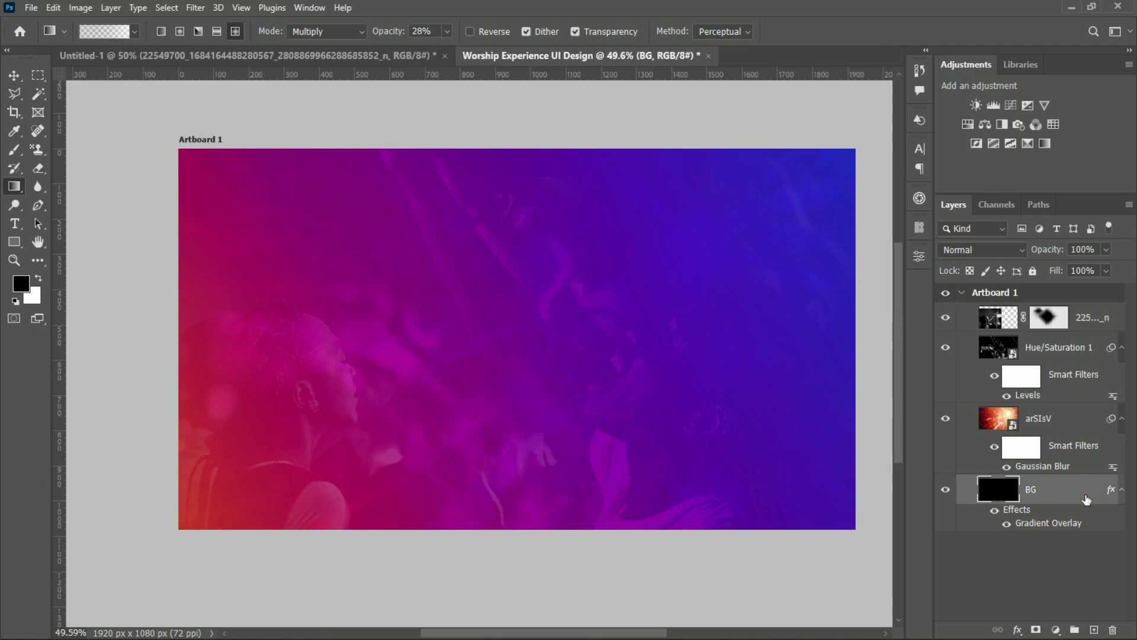
pyautogui.hotkey('ctrl', 'j')
pyautogui.moveTo(1075, 491); pyautogui.dragTo(1083, 329)
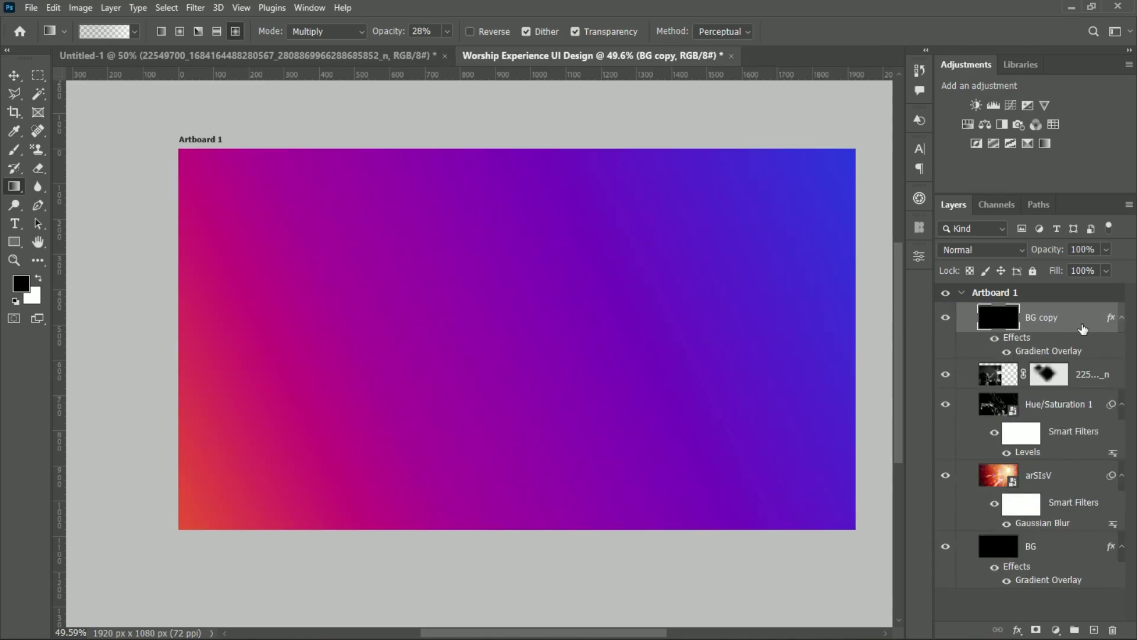
# - Convert the BG copy layer to a smart object and set its blend mode to Soft Light
pyautogui.click(982, 250)
pyautogui.rightClick(1080, 315)
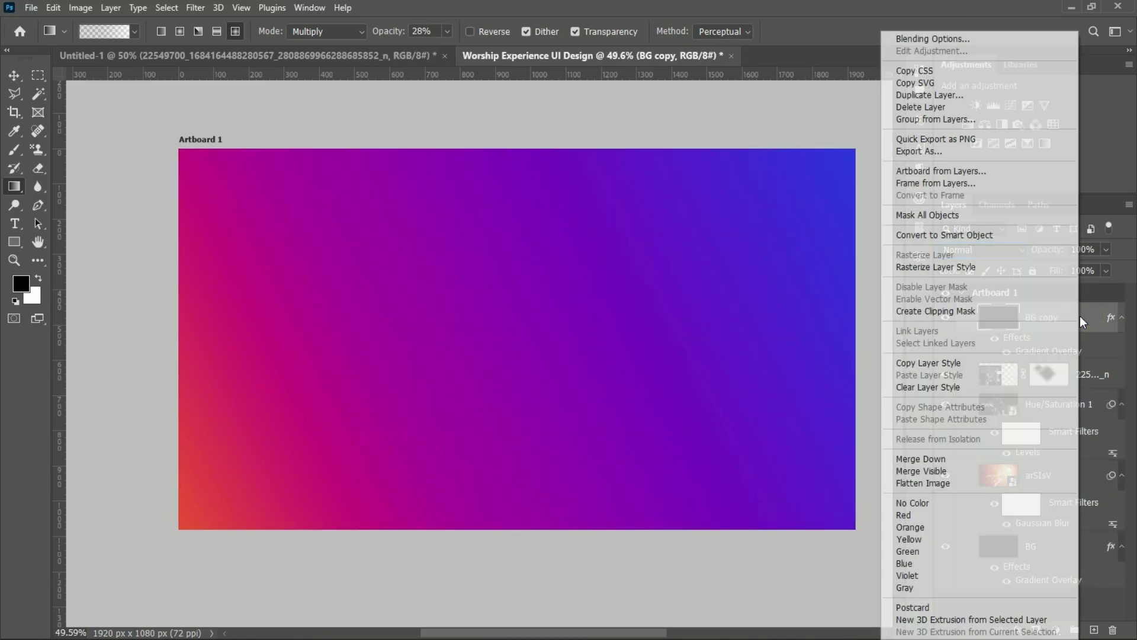
pyautogui.click(949, 234)
pyautogui.click(982, 250)
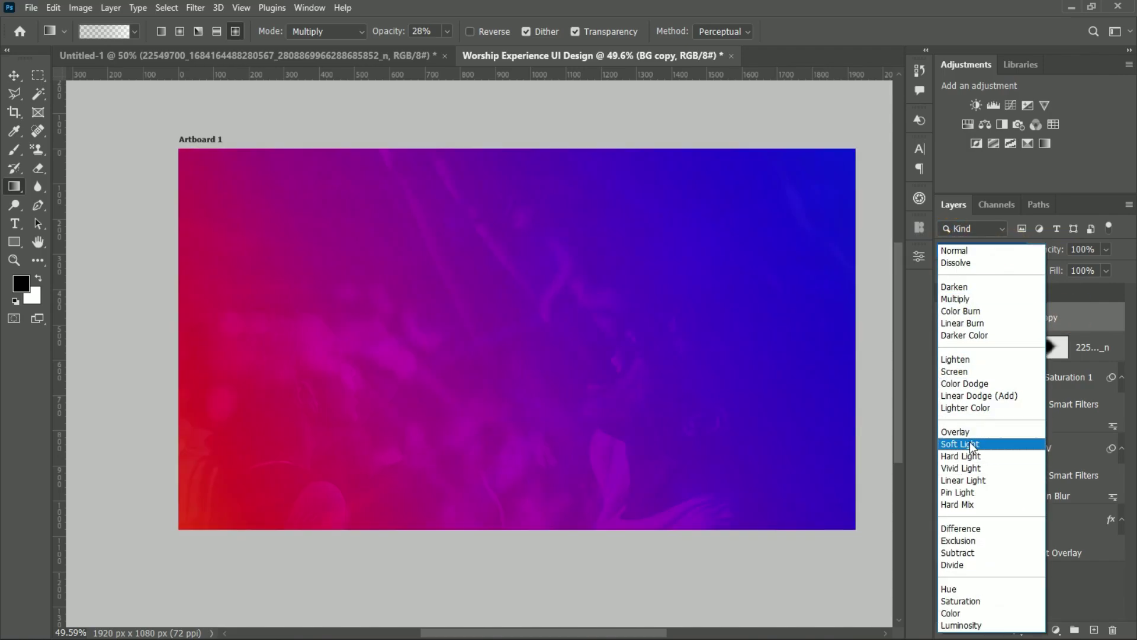
pyautogui.click(973, 443)
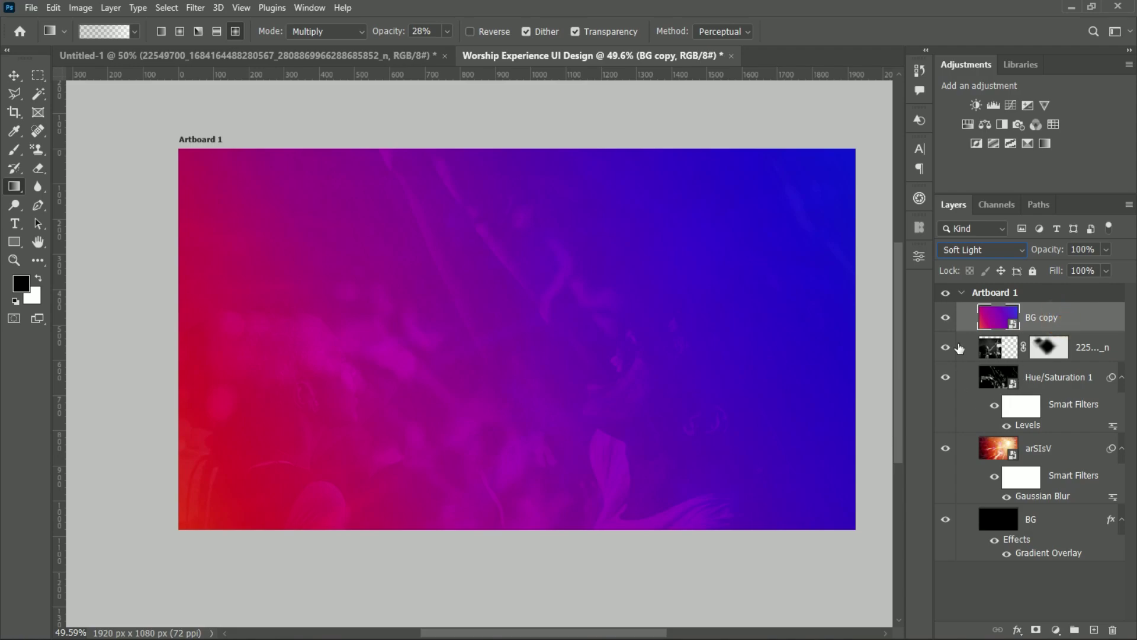
# - Set the worshipper photo layer's opacity to 83%
pyautogui.click(999, 348)
pyautogui.moveTo(1082, 275); pyautogui.dragTo(1116, 268)
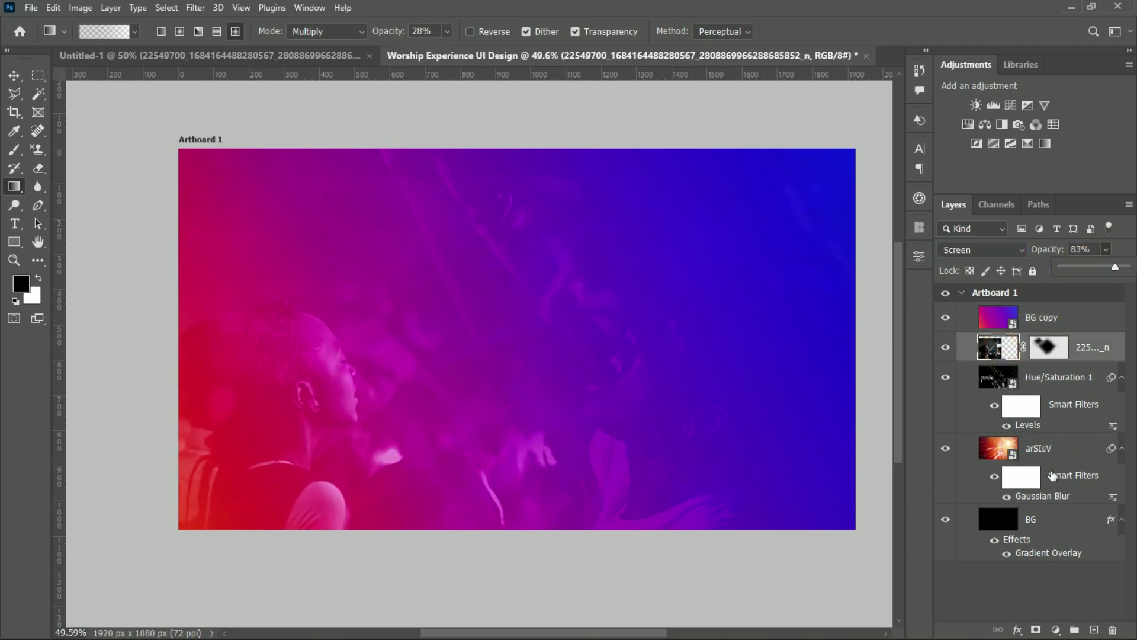
pyautogui.click(1055, 522)
# - Transform the Hue/Saturation 1 crowd photo by shifting it rightward to X 365 px
pyautogui.click(1063, 379)
pyautogui.hotkey('ctrl', 't')
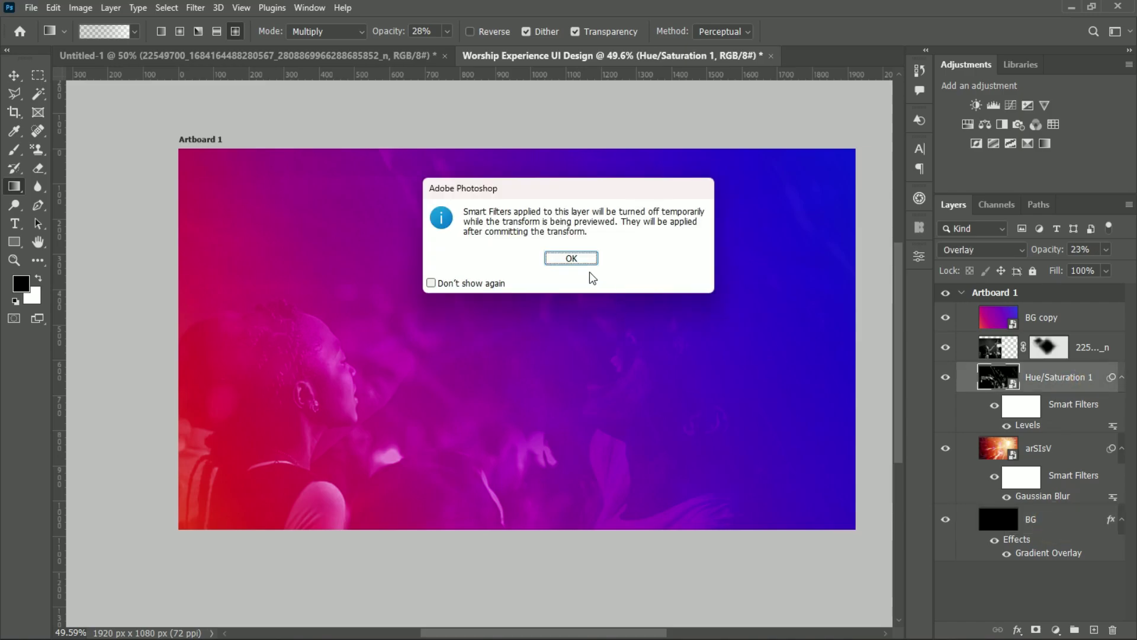
pyautogui.press('Return')
pyautogui.moveTo(507, 340); pyautogui.dragTo(618, 338)
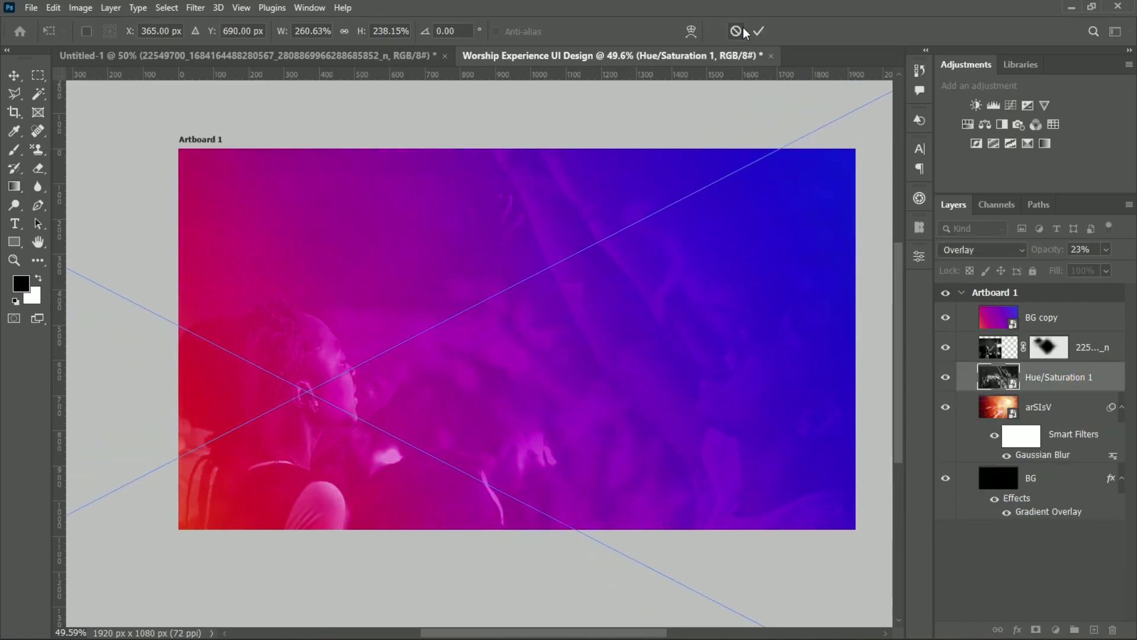
pyautogui.click(759, 31)
# - Fade more of the worshipper photo's upper and middle areas with further gradient strokes on its layer mask
pyautogui.press('g')
pyautogui.click(997, 349)
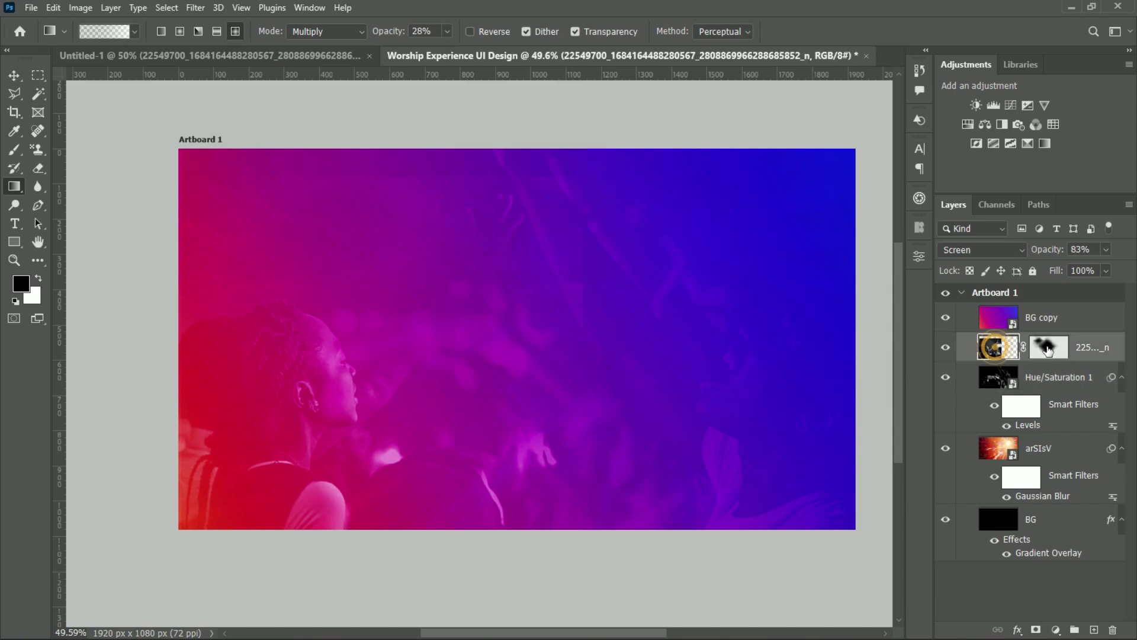
pyautogui.click(1048, 348)
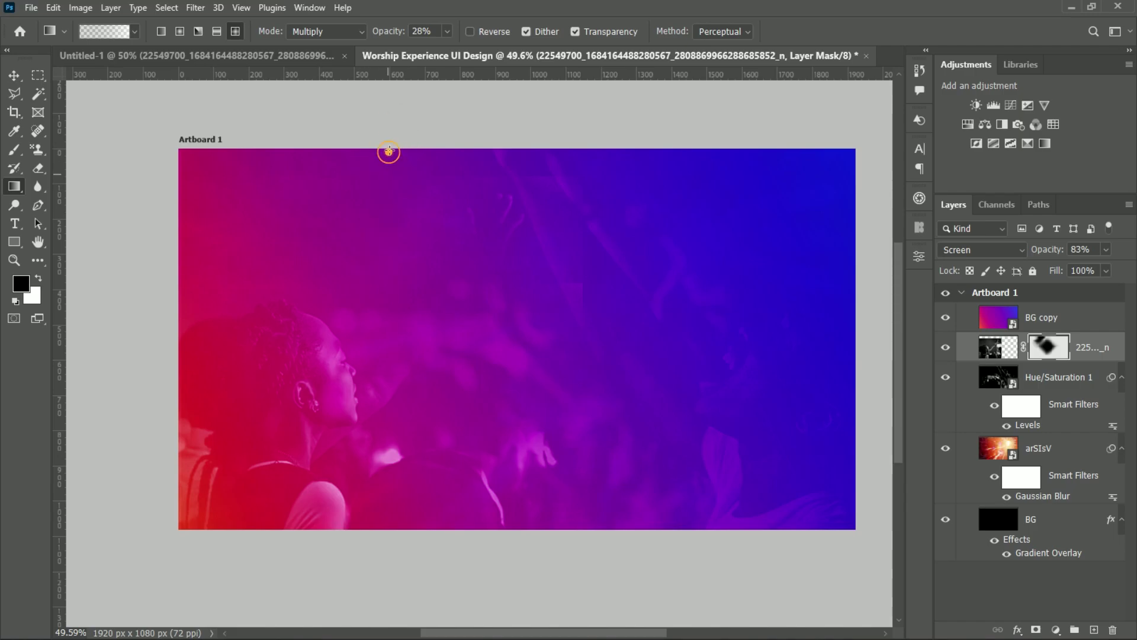
pyautogui.moveTo(501, 275); pyautogui.dragTo(664, 296)
pyautogui.click(634, 251)
pyautogui.click(593, 155)
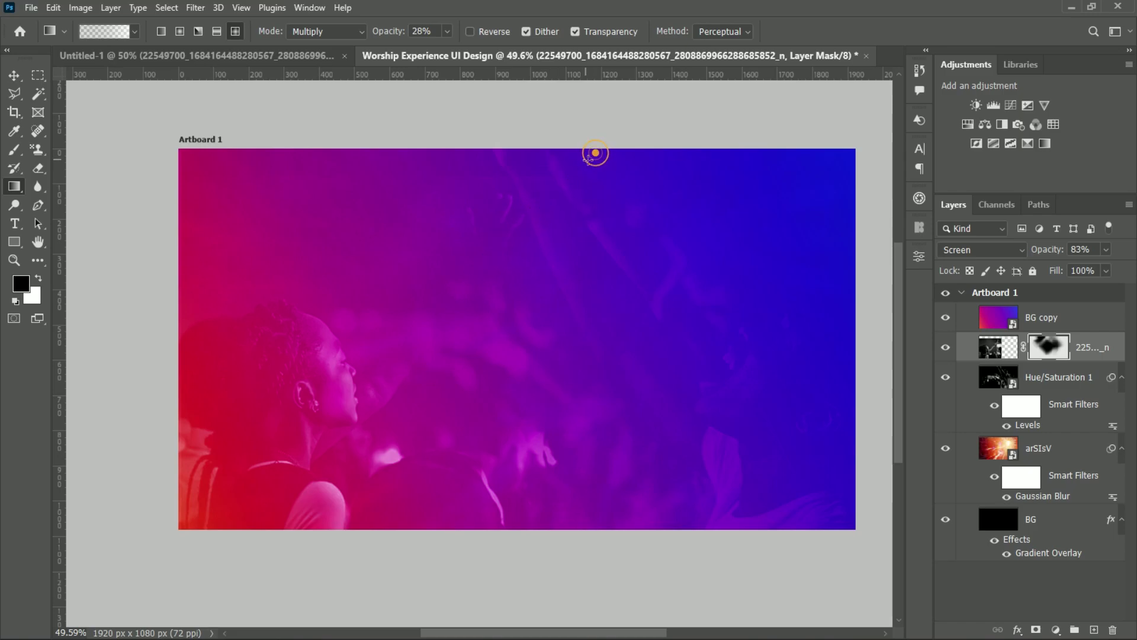
pyautogui.moveTo(447, 314); pyautogui.dragTo(446, 313)
pyautogui.moveTo(681, 173); pyautogui.dragTo(586, 237)
pyautogui.click(493, 209)
# - Apply a Levels adjustment to the BG copy layer with input black at 59
pyautogui.click(1096, 325)
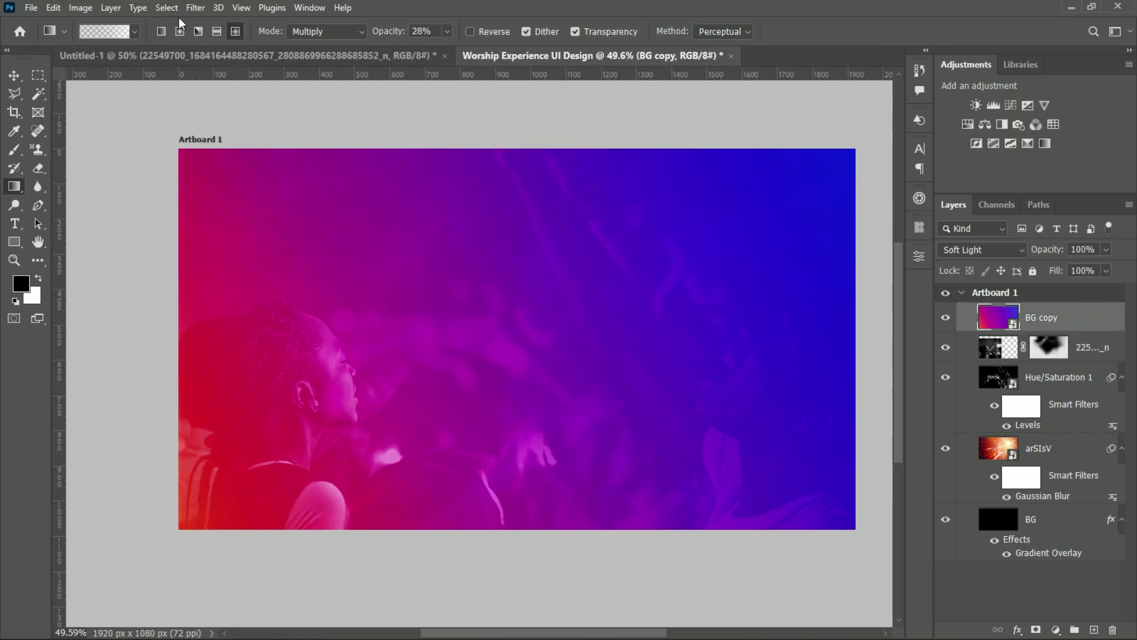
pyautogui.click(81, 8)
pyautogui.moveTo(113, 43)
pyautogui.click(320, 57)
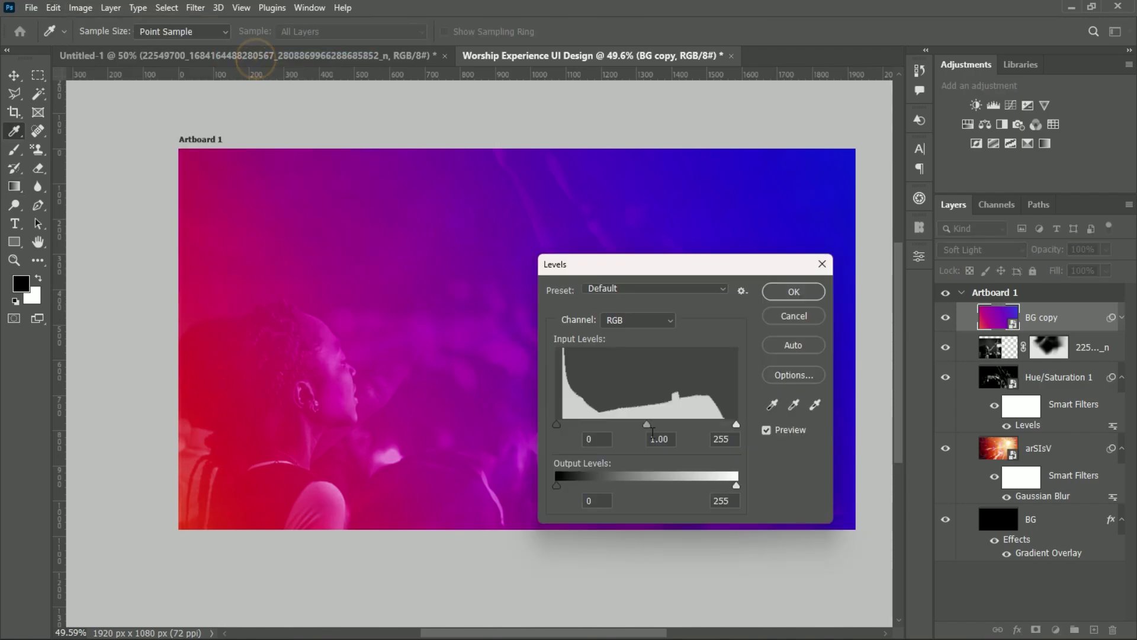
pyautogui.moveTo(555, 425); pyautogui.dragTo(599, 422)
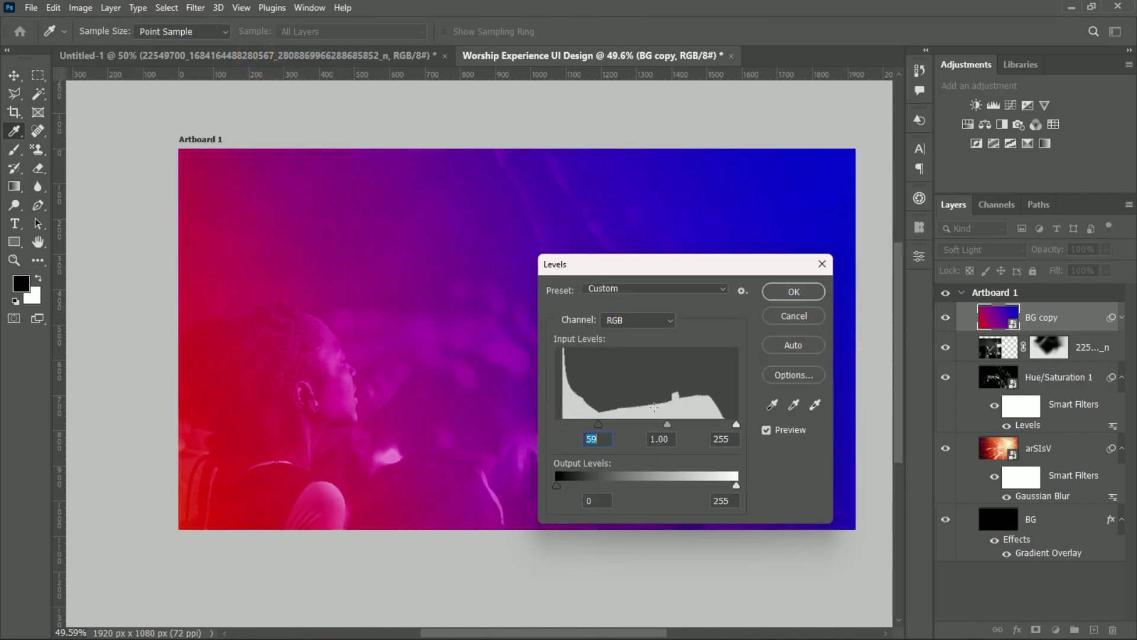
pyautogui.moveTo(671, 264); pyautogui.dragTo(661, 264)
pyautogui.click(784, 291)
pyautogui.click(1121, 320)
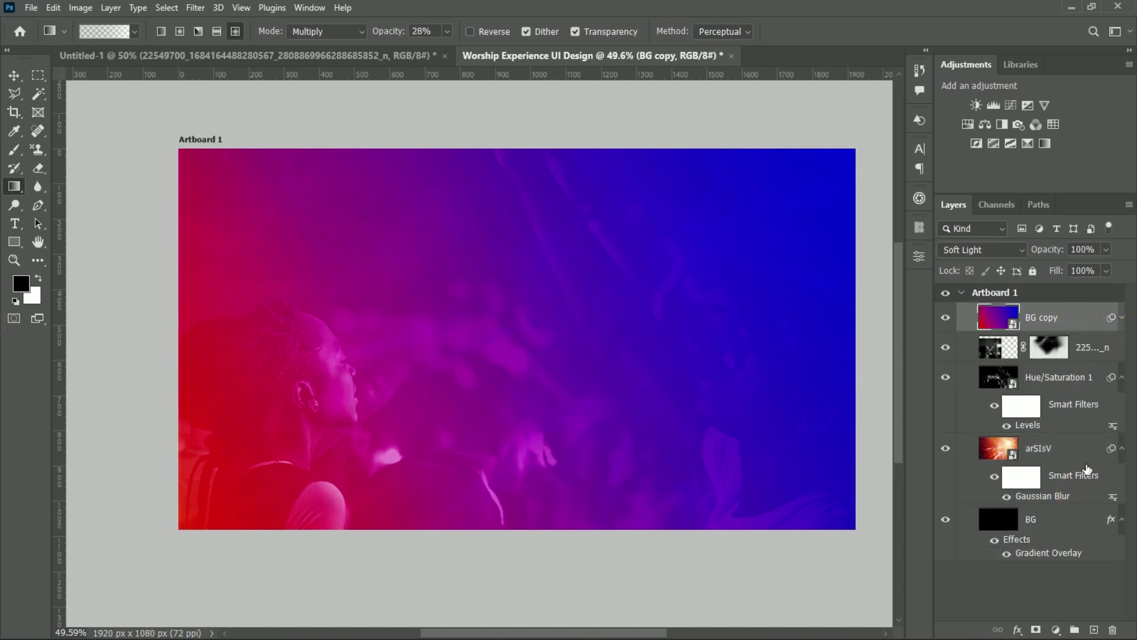
# - Group all the background layers from BG copy down to BG and name the group Design
pyautogui.keyDown('shift'); pyautogui.click(1082, 450); pyautogui.keyUp('shift')
pyautogui.keyDown('shift'); pyautogui.click(1064, 518); pyautogui.keyUp('shift')
pyautogui.click(1074, 629)
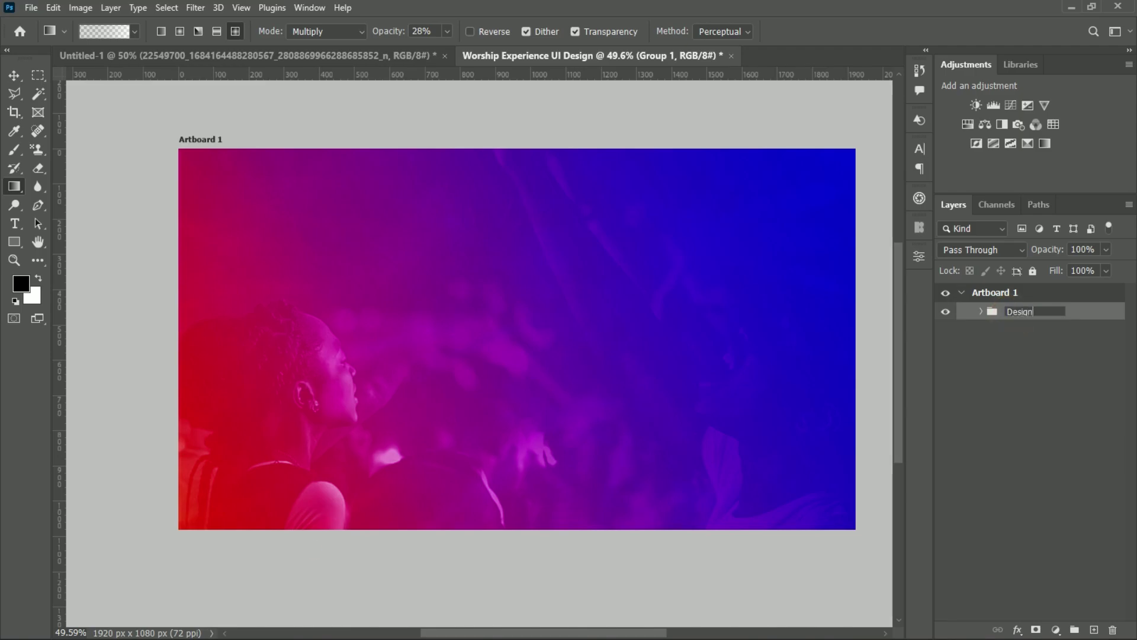
pyautogui.press('Return')
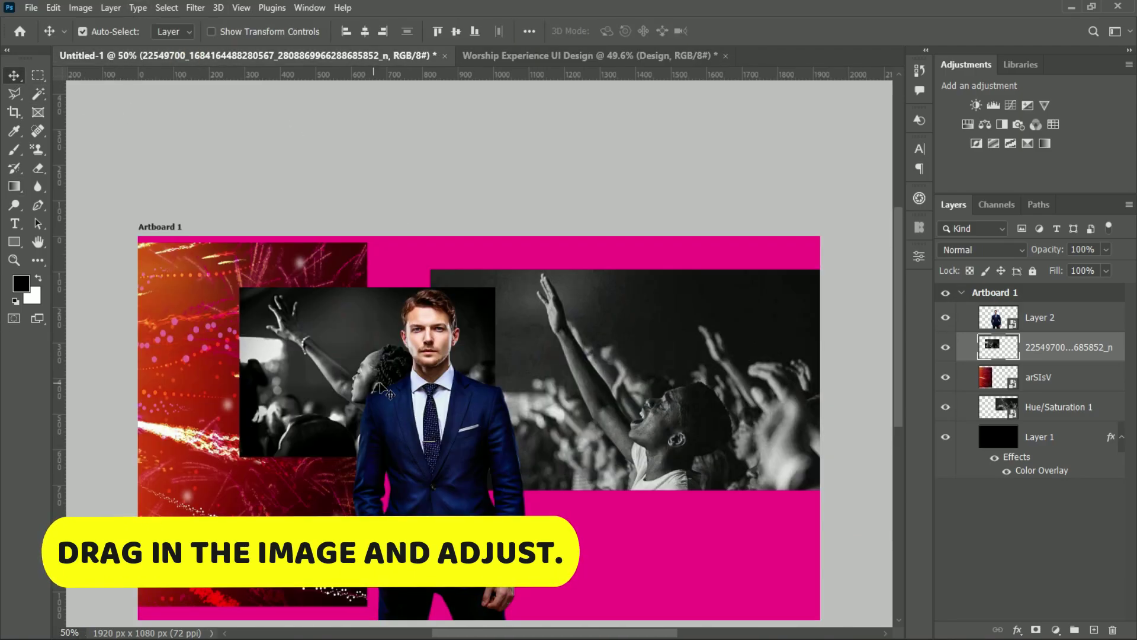
# - Copy the suited man from Untitled-1 into the Worship Experience UI Design document, scaled to 198.98% and rotated 1.18° on the artboard's right half
pyautogui.moveTo(381, 390); pyautogui.dragTo(665, 399)
pyautogui.hotkey('ctrl', 't')
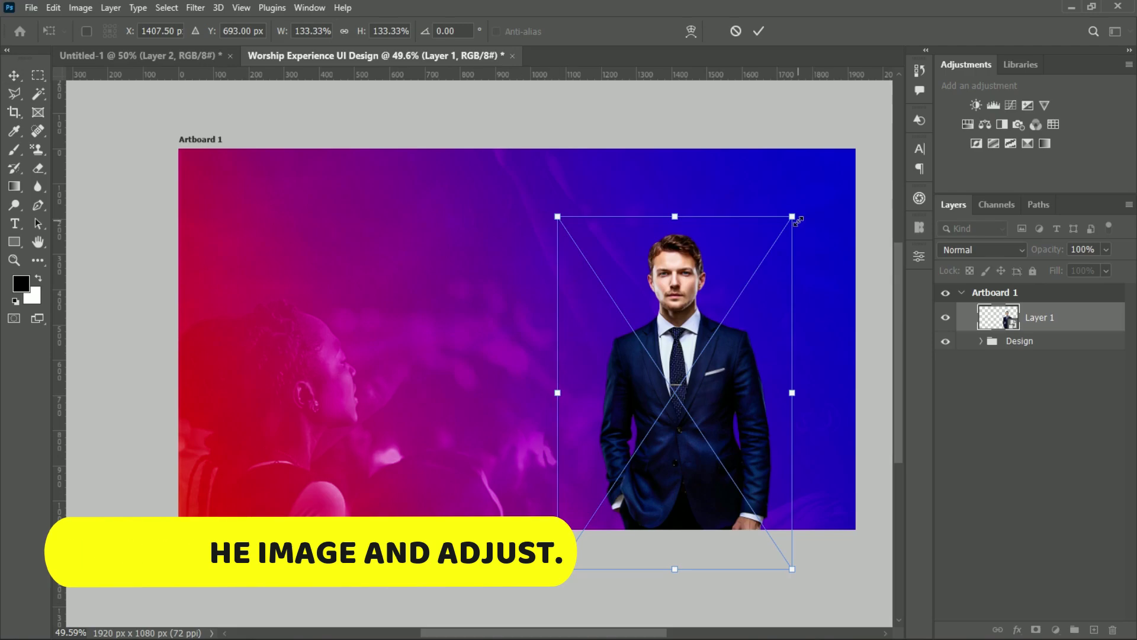
pyautogui.moveTo(798, 220); pyautogui.dragTo(868, 157)
pyautogui.moveTo(714, 379); pyautogui.dragTo(718, 415)
pyautogui.moveTo(496, 432); pyautogui.dragTo(525, 431)
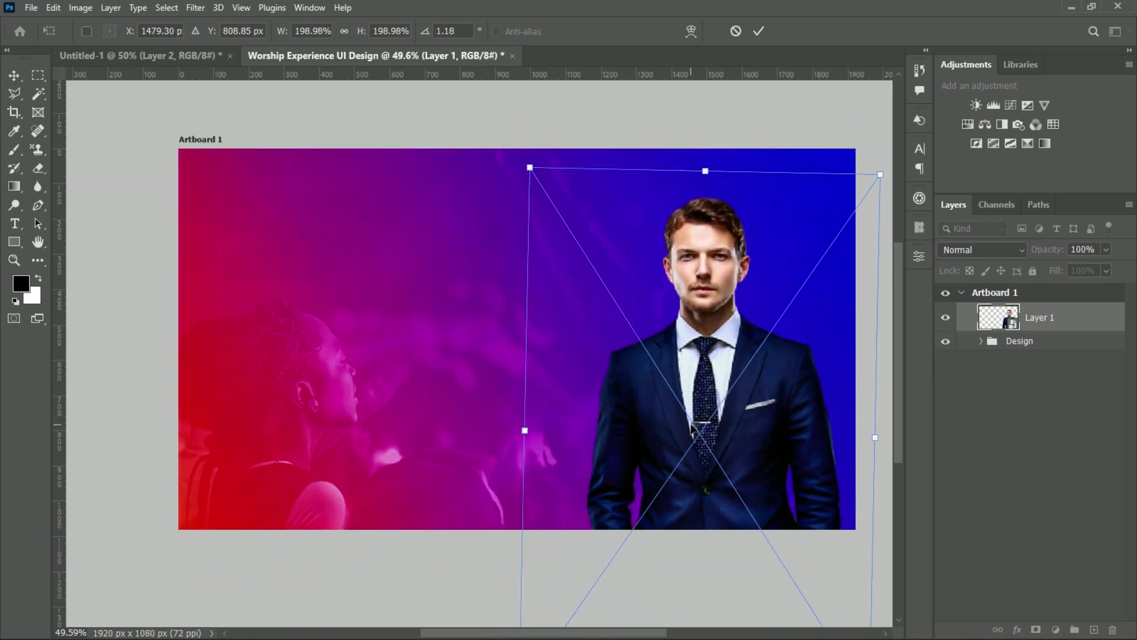
pyautogui.moveTo(693, 425); pyautogui.dragTo(691, 433)
pyautogui.click(759, 30)
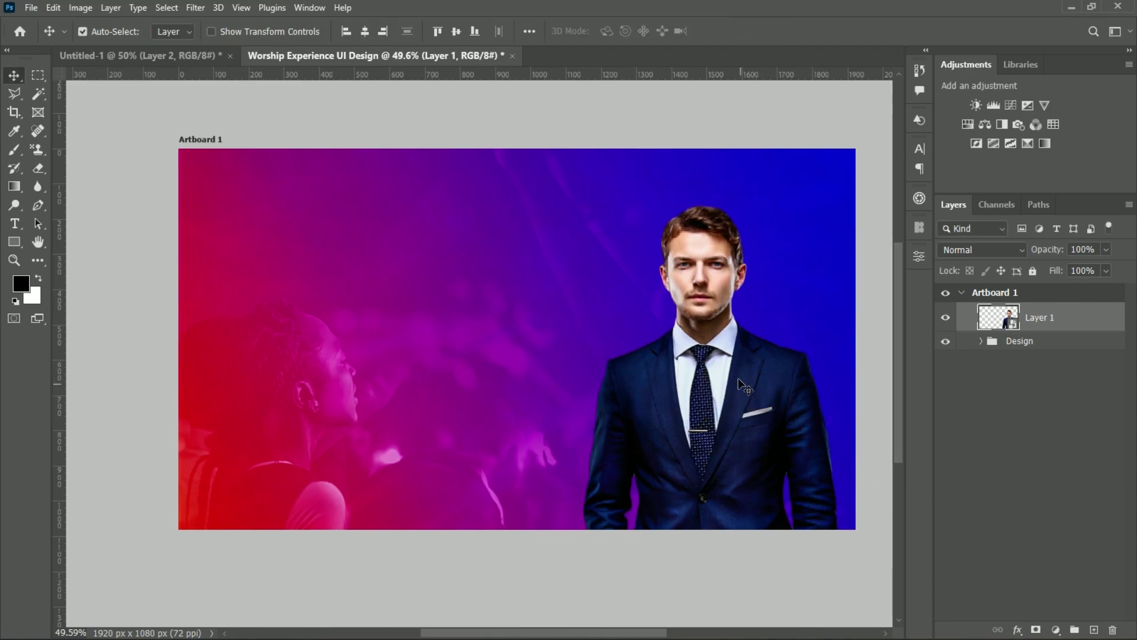
pyautogui.moveTo(723, 396); pyautogui.dragTo(716, 394)
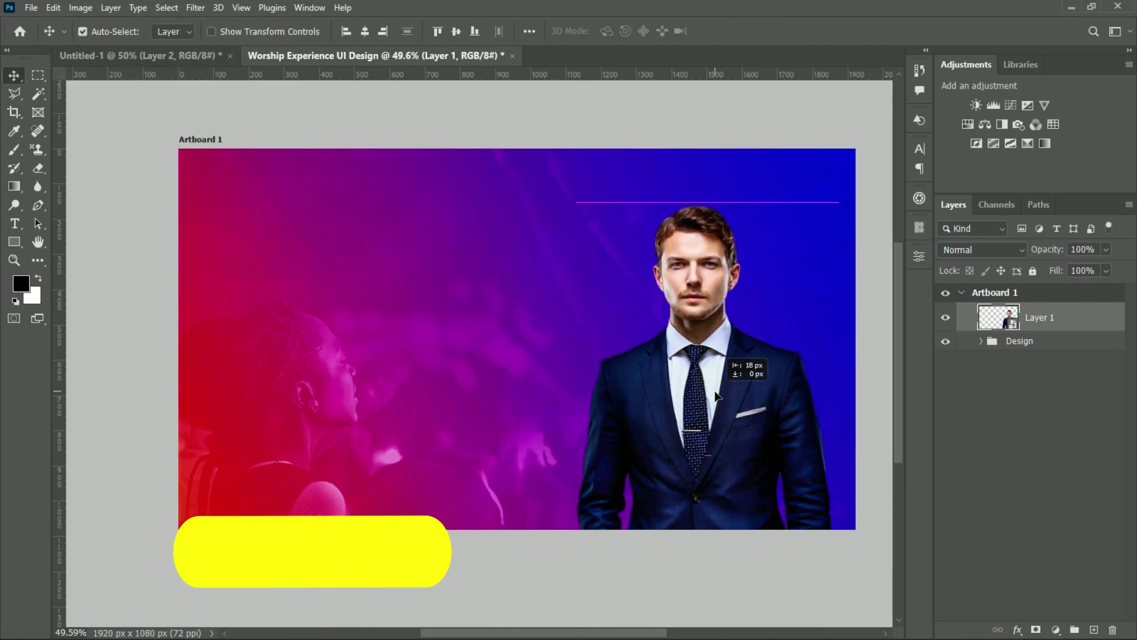
# - Add the text "EXPERIENCE" in Elmore Brush at 145 pt and position it beside the suited man at mid-height
pyautogui.press('t')
pyautogui.click(283, 275)
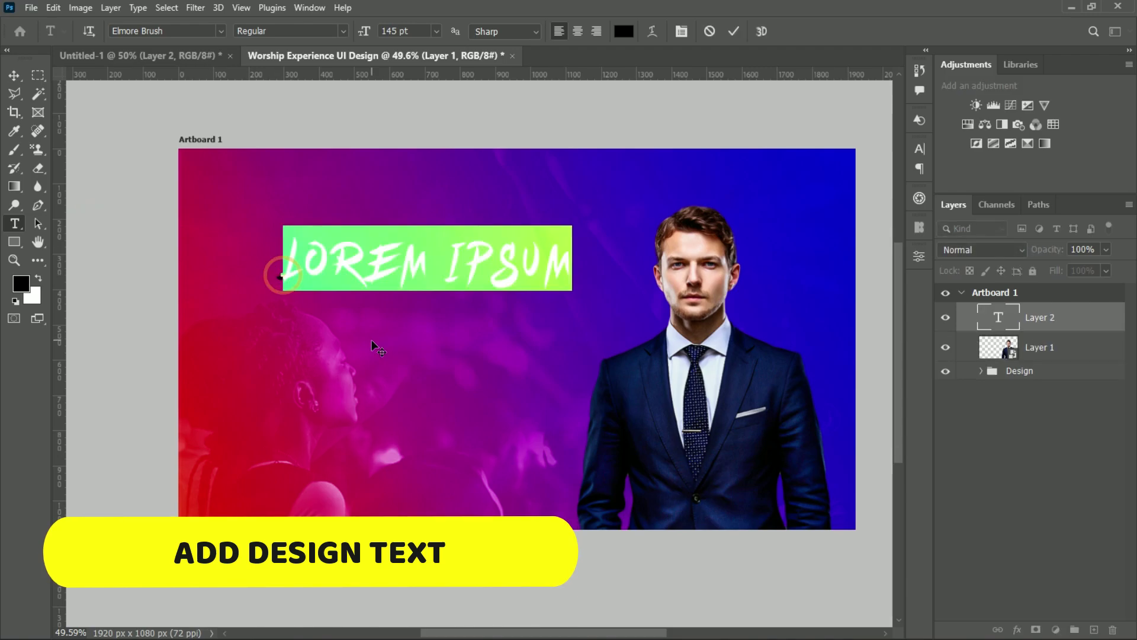
pyautogui.write('E')
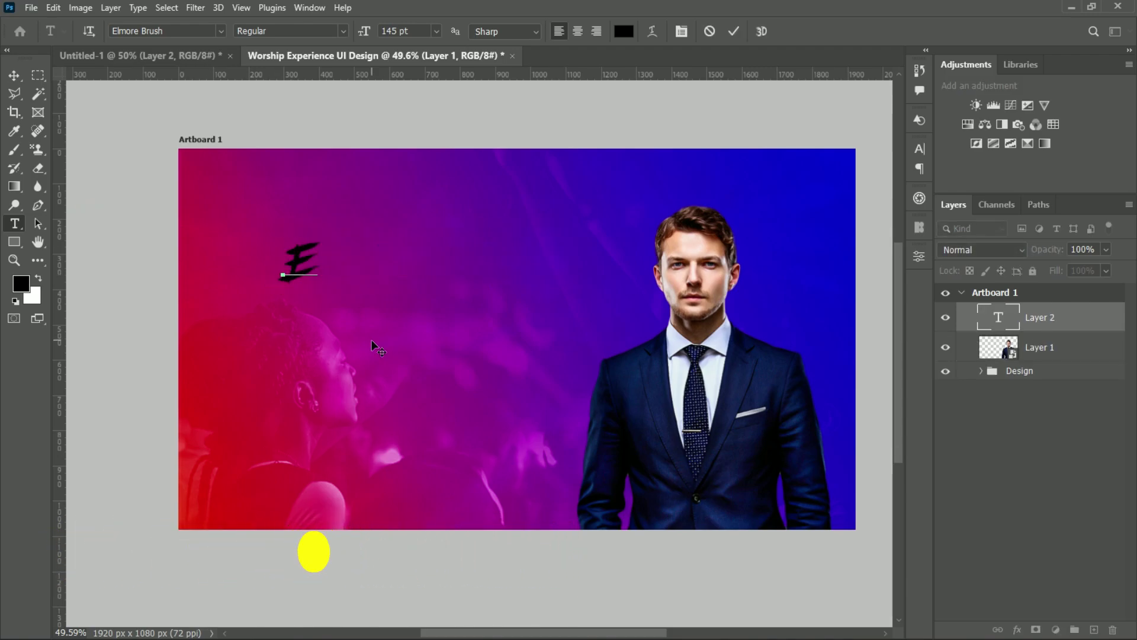
pyautogui.write('XPER')
pyautogui.press('BackSpace')
pyautogui.press('BackSpace')
pyautogui.press('BackSpace')
pyautogui.write('XPE')
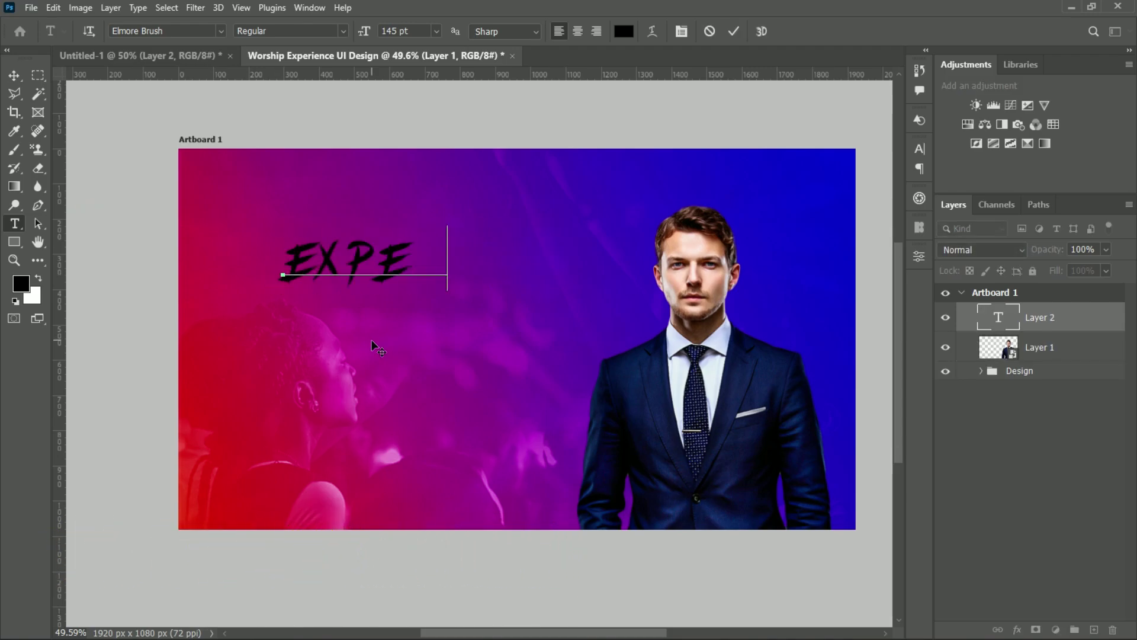
pyautogui.write('RIence')
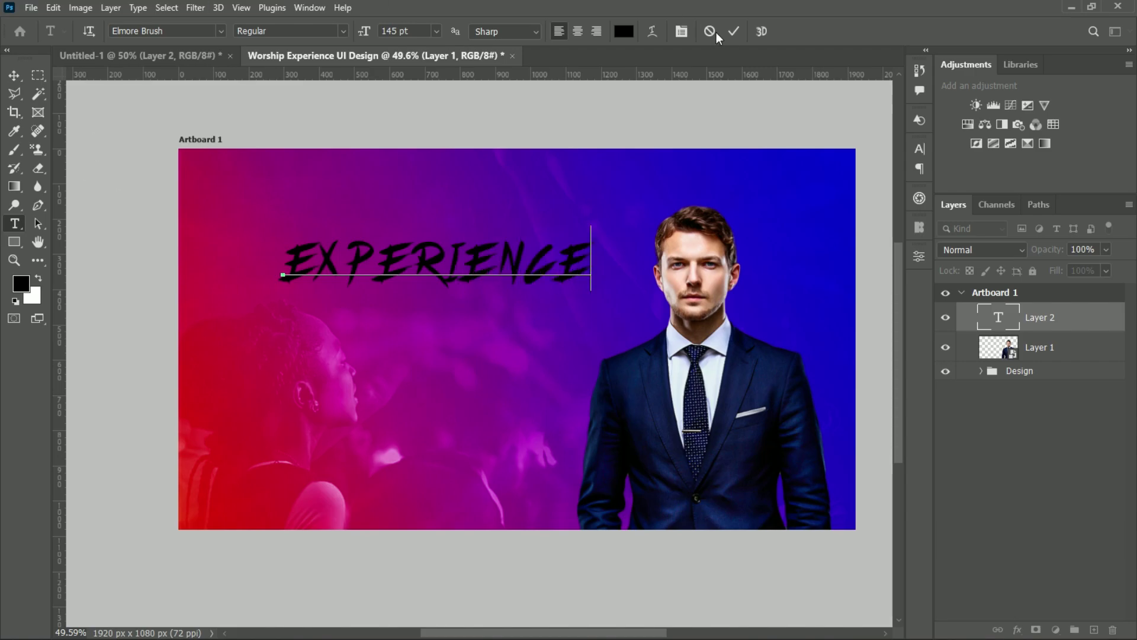
pyautogui.click(734, 31)
pyautogui.press('v')
pyautogui.moveTo(343, 261); pyautogui.dragTo(305, 373)
# - Set the EXPERIENCE text's tracking to -75 and move the text slightly upward
pyautogui.click(920, 148)
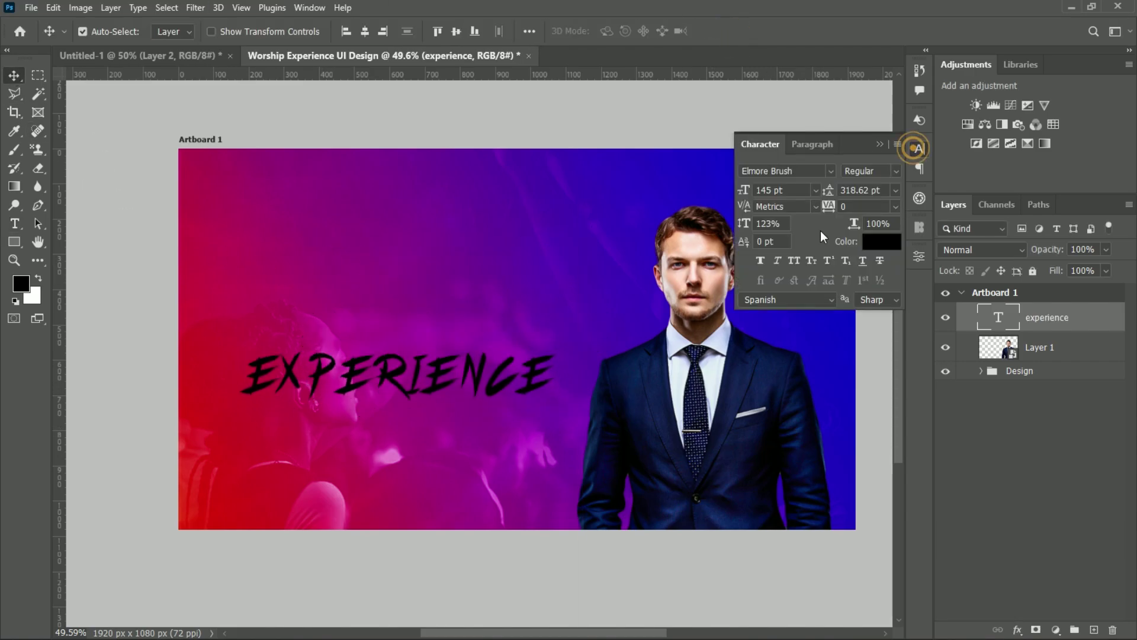
pyautogui.click(895, 207)
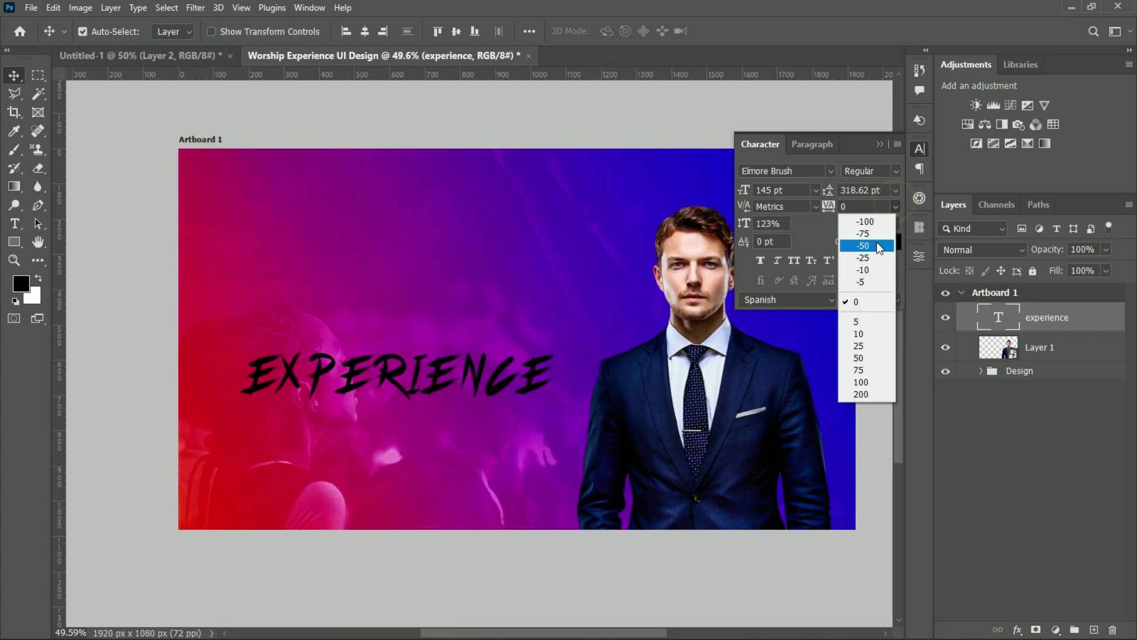
pyautogui.click(876, 242)
pyautogui.click(896, 206)
pyautogui.click(883, 235)
pyautogui.moveTo(400, 337); pyautogui.dragTo(403, 320)
pyautogui.click(880, 144)
# - Add the text "WORSHIP" as a new layer and position it above the EXPERIENCE text on the artboard's left half
pyautogui.click(1093, 310)
pyautogui.press('t')
pyautogui.click(416, 242)
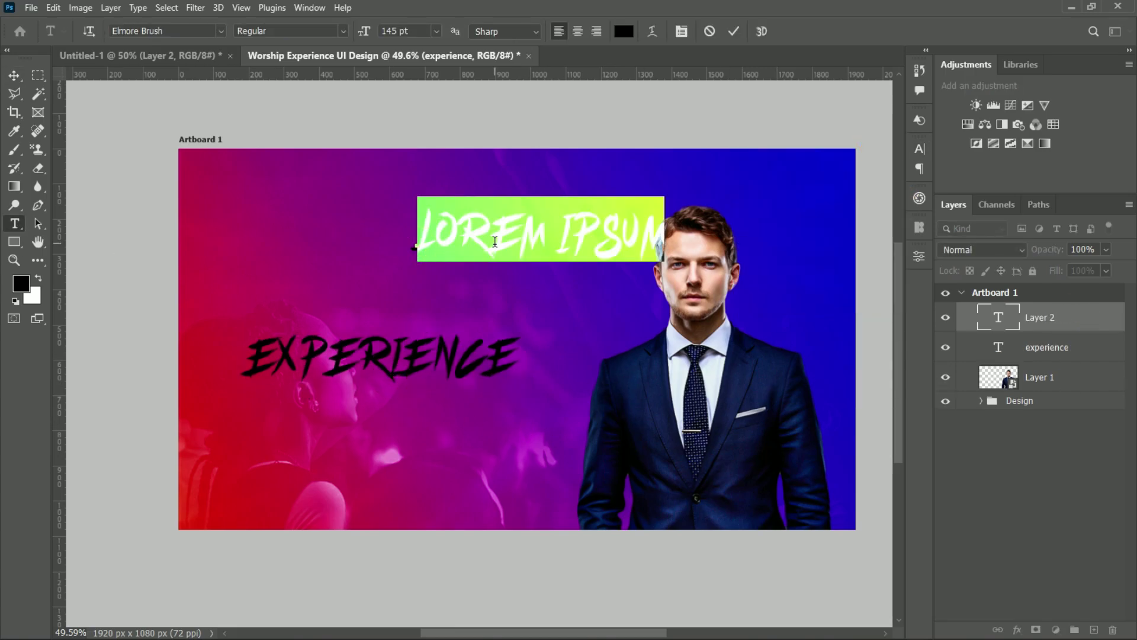
pyautogui.write('worsh')
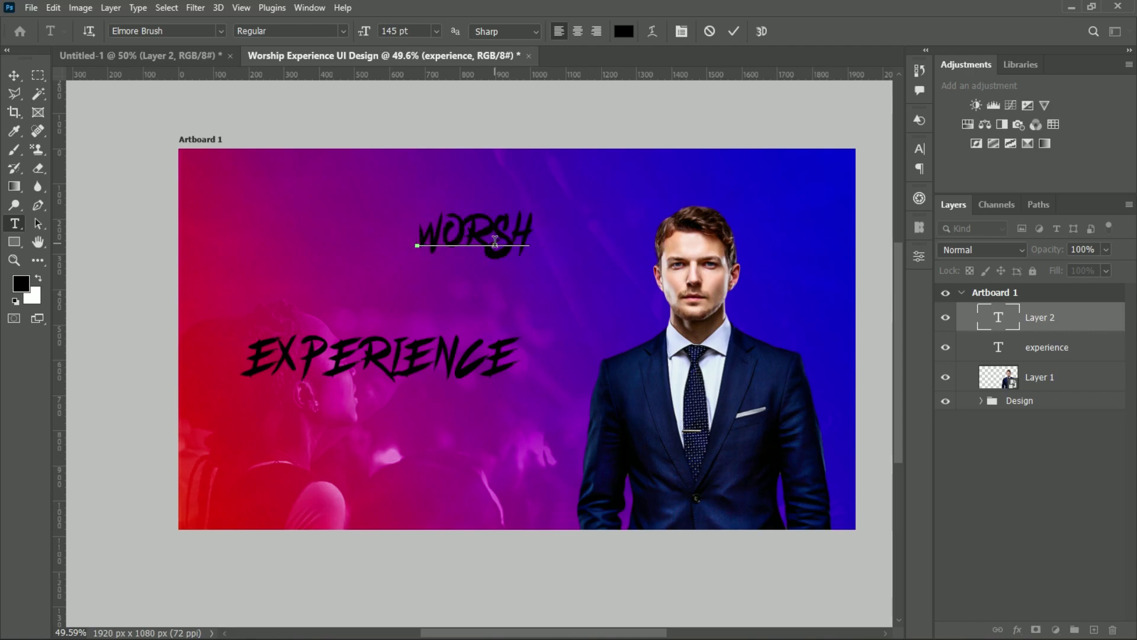
pyautogui.write('ip')
pyautogui.hotkey('ctrl', 'Return')
pyautogui.press('v')
pyautogui.moveTo(495, 240); pyautogui.dragTo(389, 240)
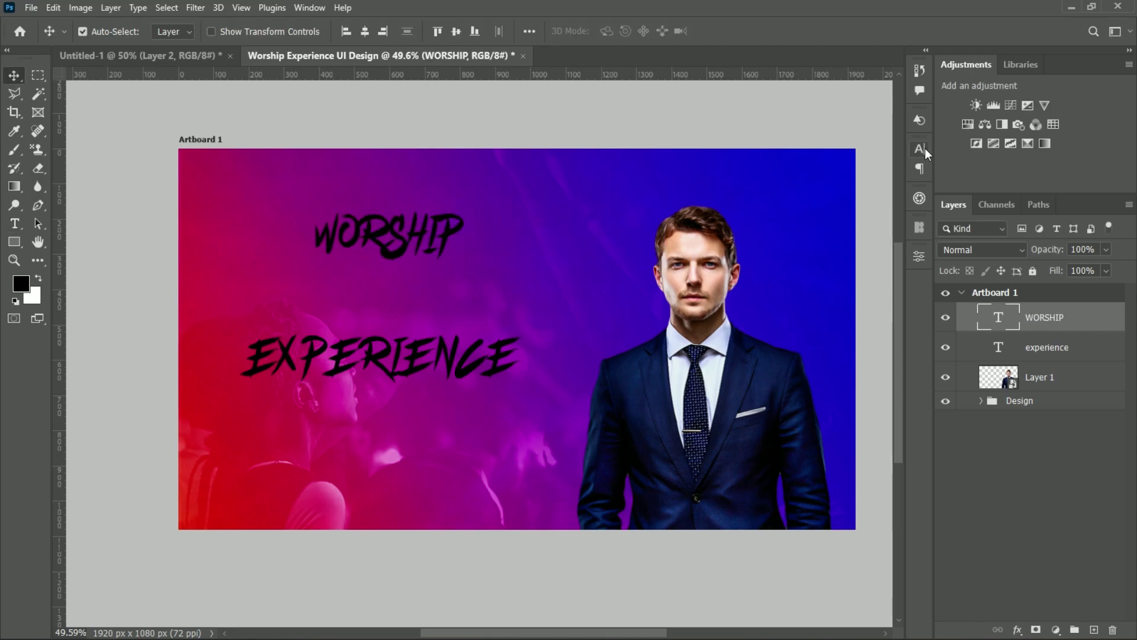
# - Set the WORSHIP text's font to Morganite Bold and its tracking to -50
pyautogui.click(920, 150)
pyautogui.write('MOR')
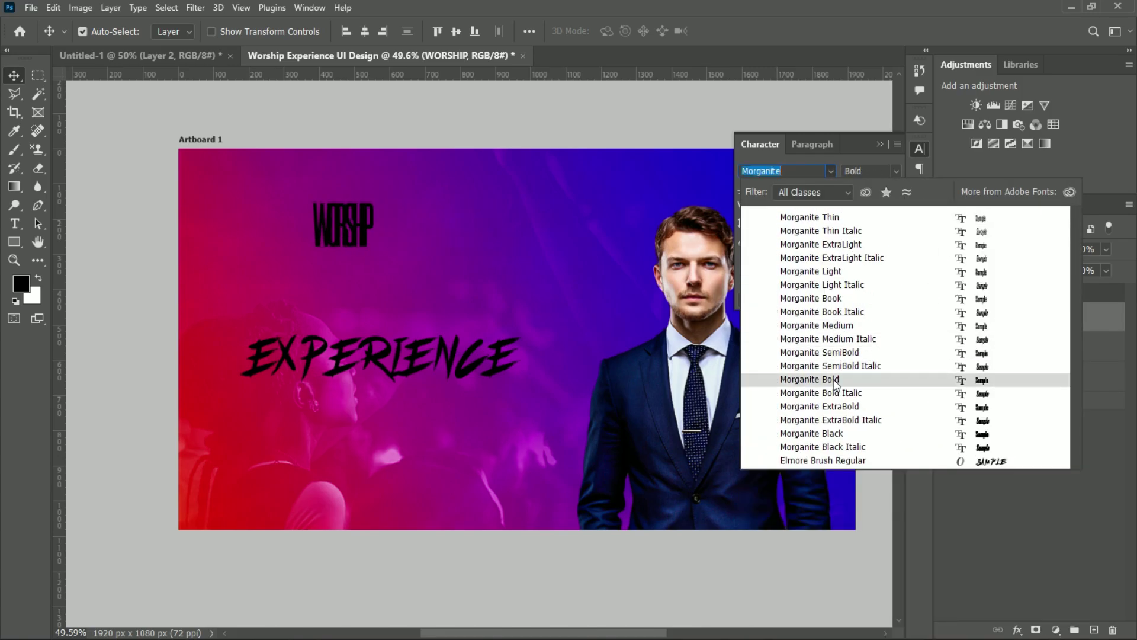
pyautogui.click(833, 379)
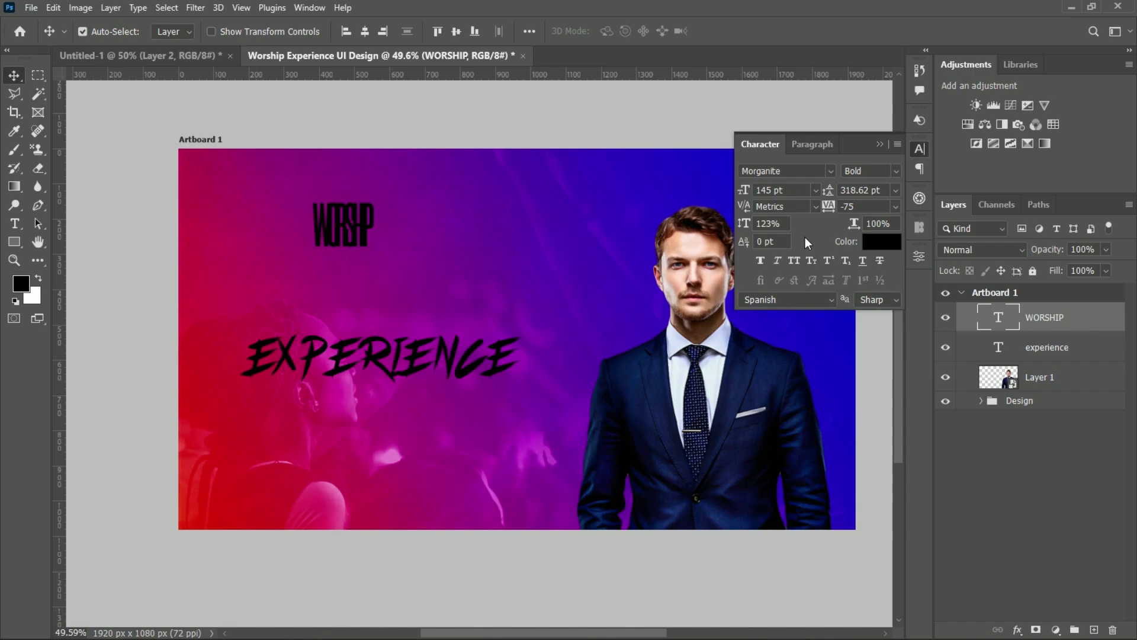
pyautogui.click(896, 206)
pyautogui.click(856, 246)
# - Scale the WORSHIP text to 440.89% and set its tracking to 0
pyautogui.hotkey('ctrl', 't')
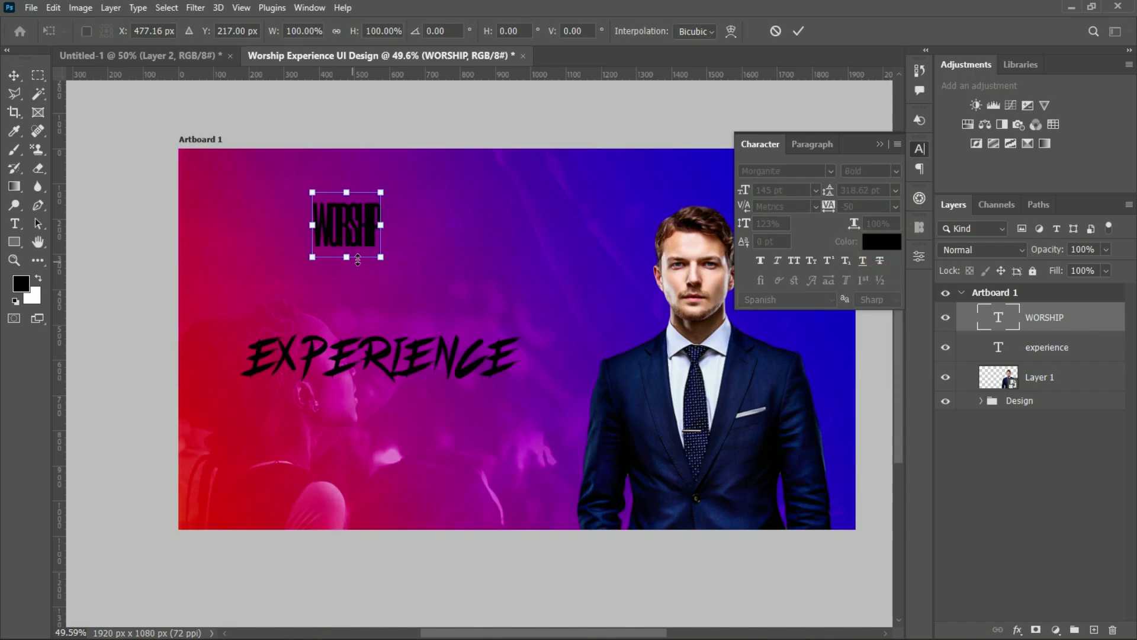
pyautogui.moveTo(404, 228); pyautogui.dragTo(554, 286)
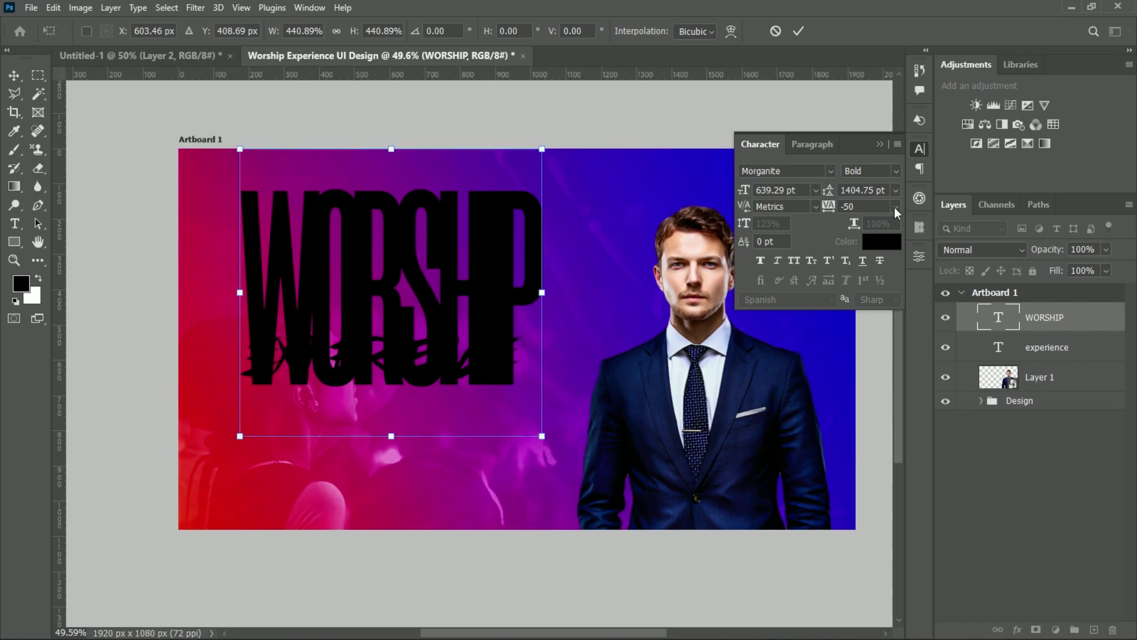
pyautogui.click(799, 31)
pyautogui.click(896, 207)
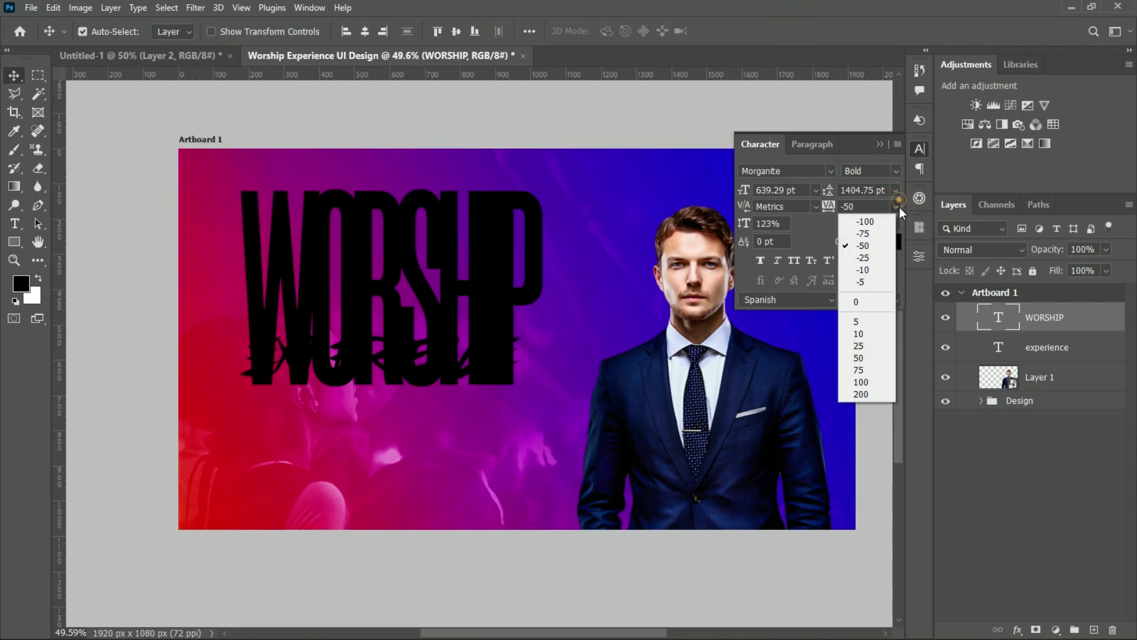
pyautogui.click(870, 297)
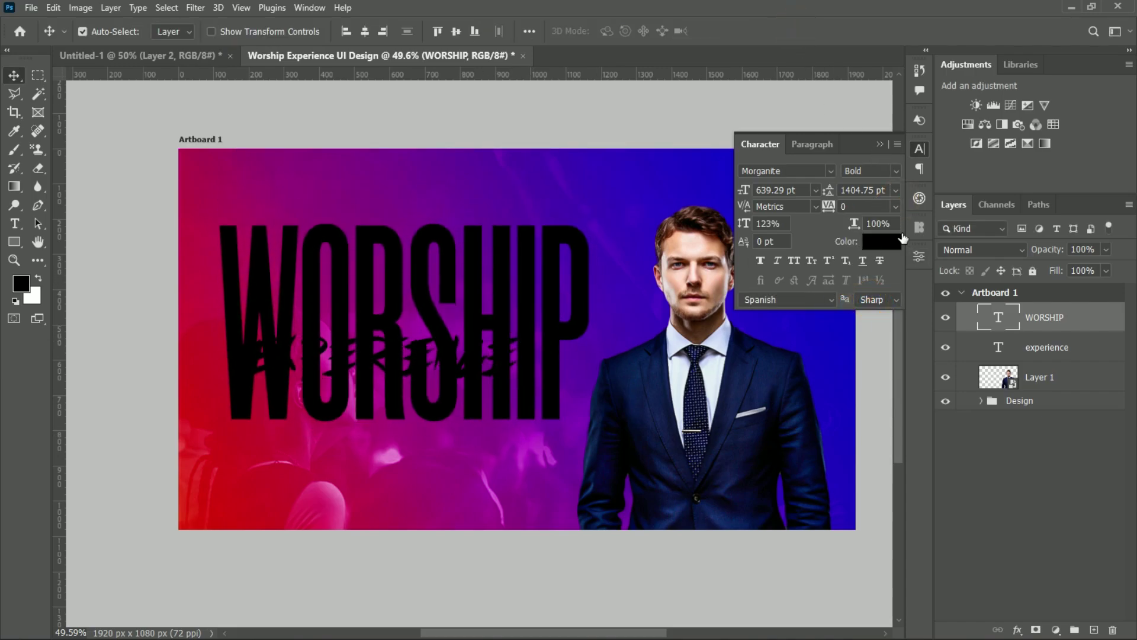
# - Change the WORSHIP text colour to white
pyautogui.click(873, 240)
pyautogui.click(612, 359)
pyautogui.click(929, 351)
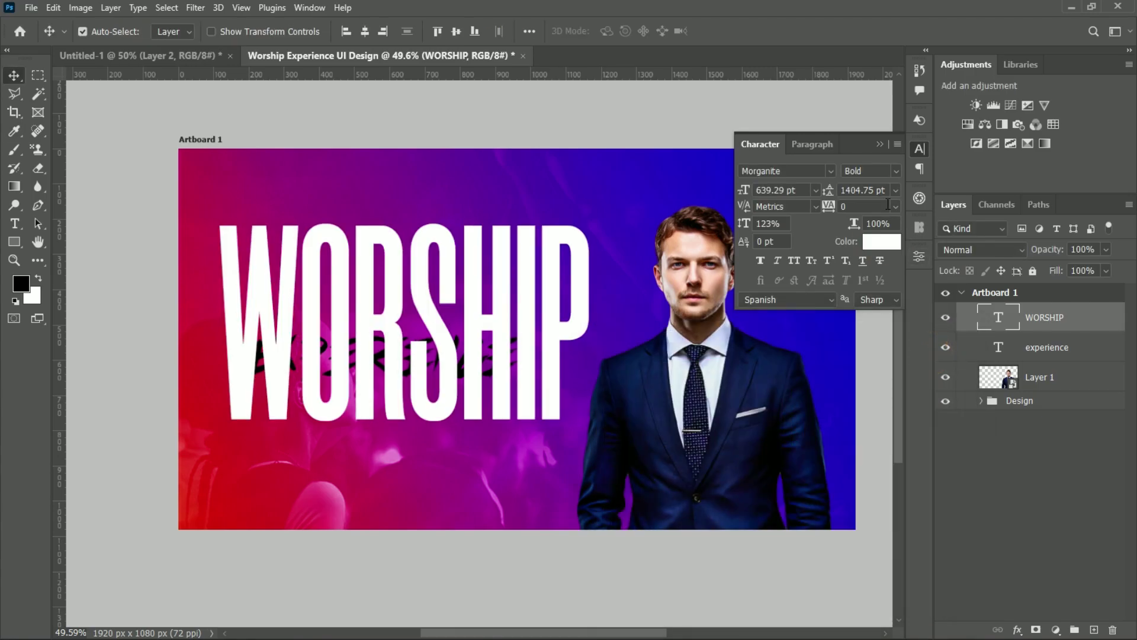
# - Set the WORSHIP text's tracking to -25 and weight to Medium, and shift it slightly right and down
pyautogui.click(896, 206)
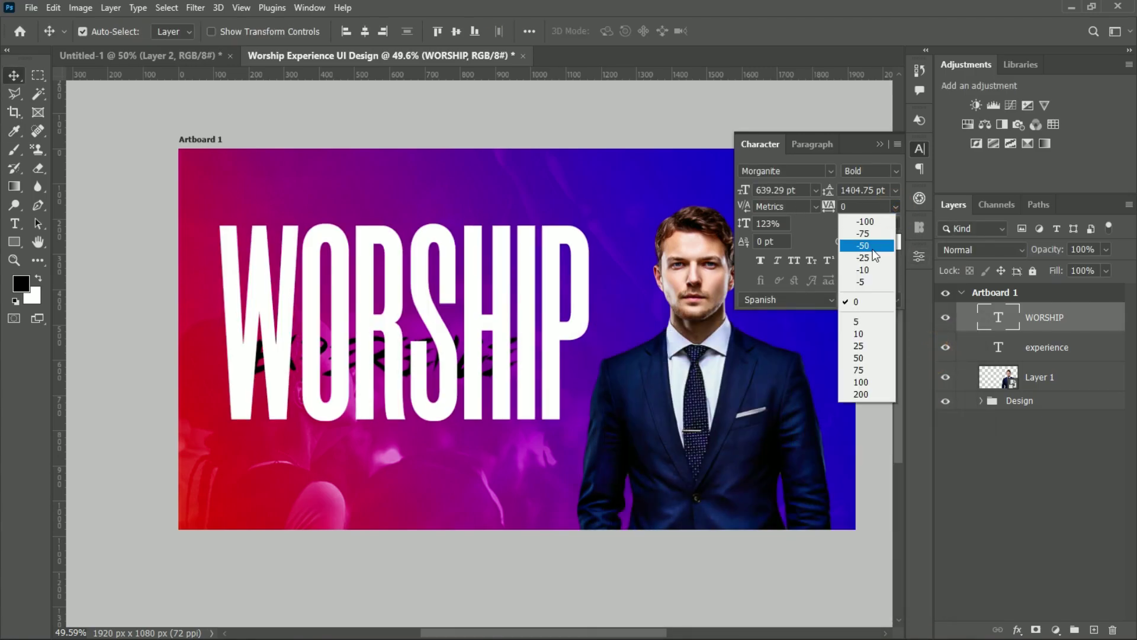
pyautogui.click(871, 257)
pyautogui.click(894, 171)
pyautogui.click(883, 294)
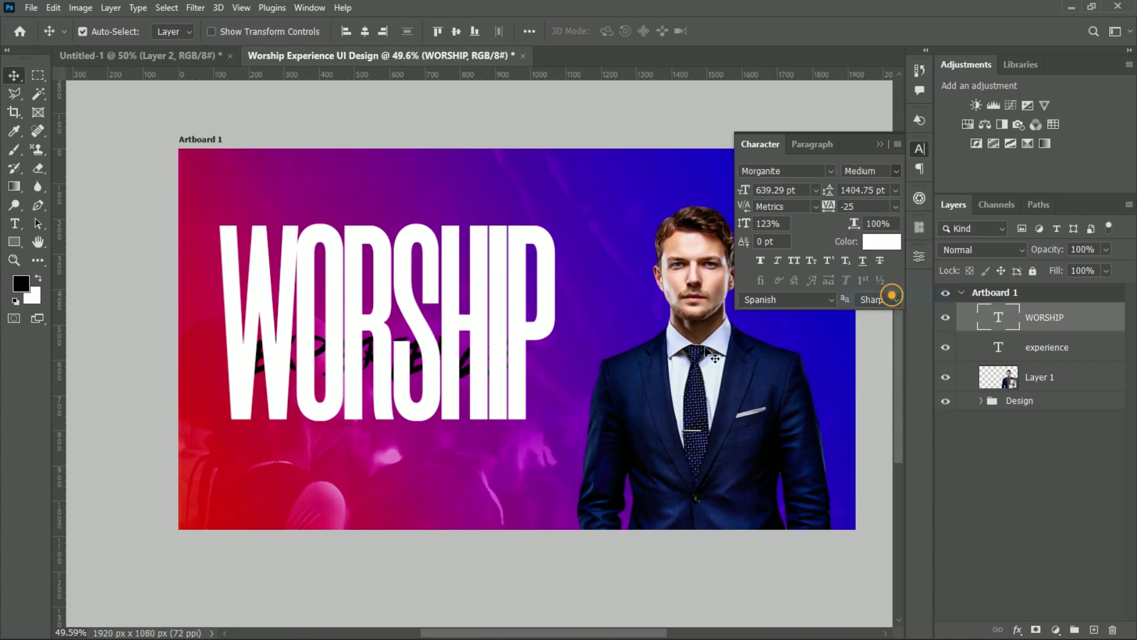
pyautogui.moveTo(460, 326); pyautogui.dragTo(481, 340)
# - Place the experience layer above WORSHIP and move the EXPERIENCE text down over WORSHIP's lower part
pyautogui.click(1046, 347)
pyautogui.moveTo(1051, 334); pyautogui.dragTo(1047, 305)
pyautogui.moveTo(425, 364); pyautogui.dragTo(427, 385)
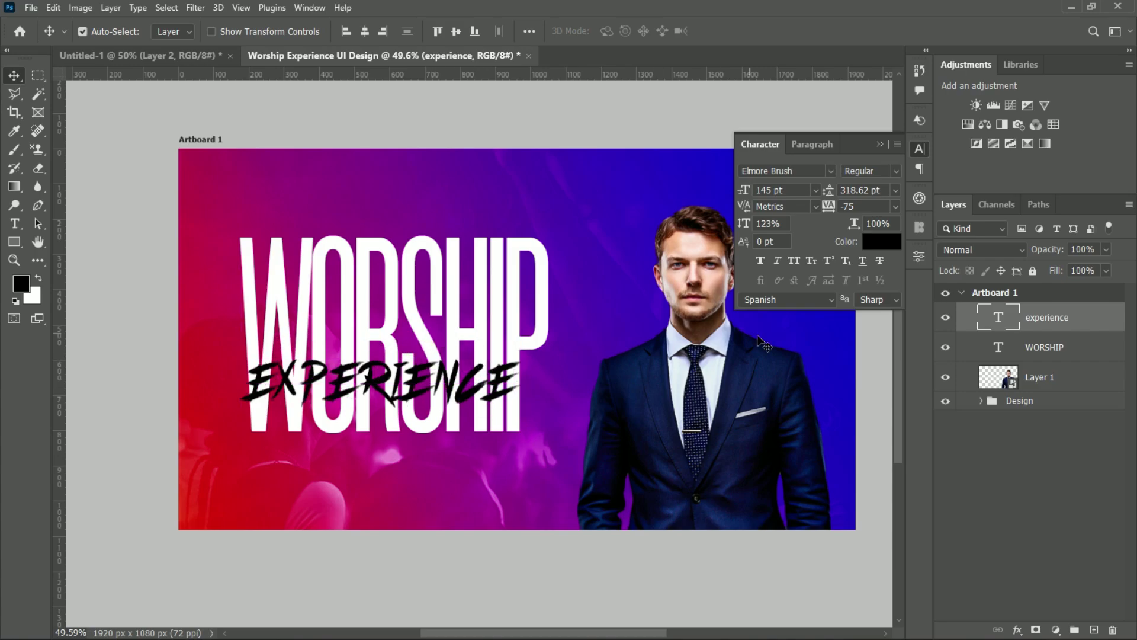
# - Set the EXPERIENCE text's size to 131 pt, rotate it -4.93° and shift it slightly right
pyautogui.click(802, 171)
pyautogui.moveTo(734, 193); pyautogui.dragTo(731, 193)
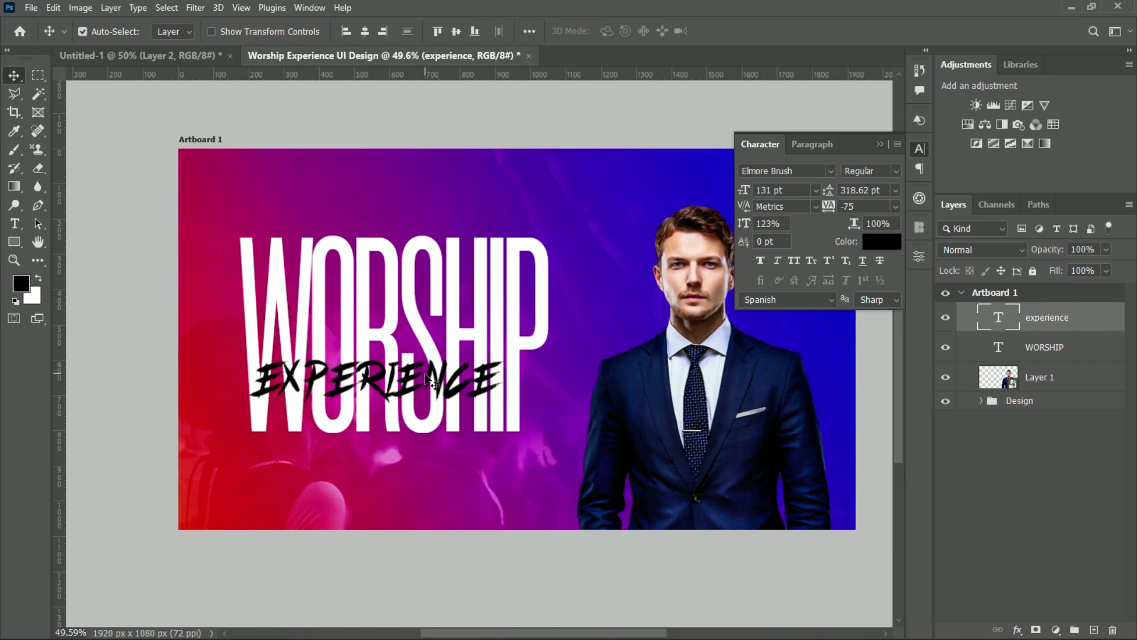
pyautogui.hotkey('ctrl', 't')
pyautogui.moveTo(518, 341); pyautogui.dragTo(521, 347)
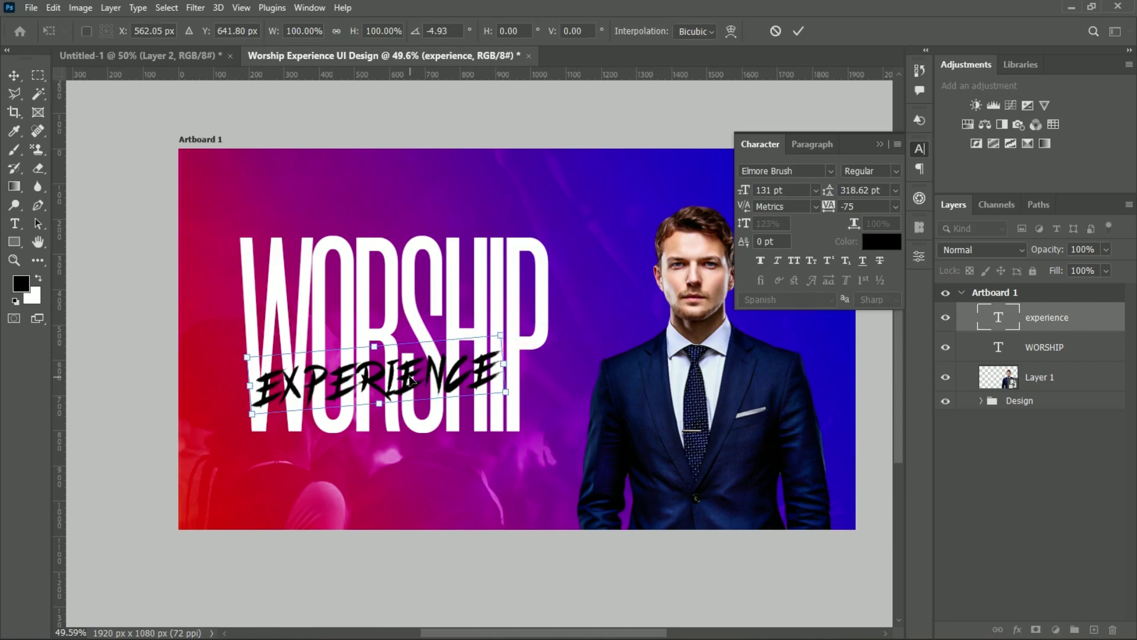
pyautogui.moveTo(406, 379); pyautogui.dragTo(418, 379)
pyautogui.click(798, 31)
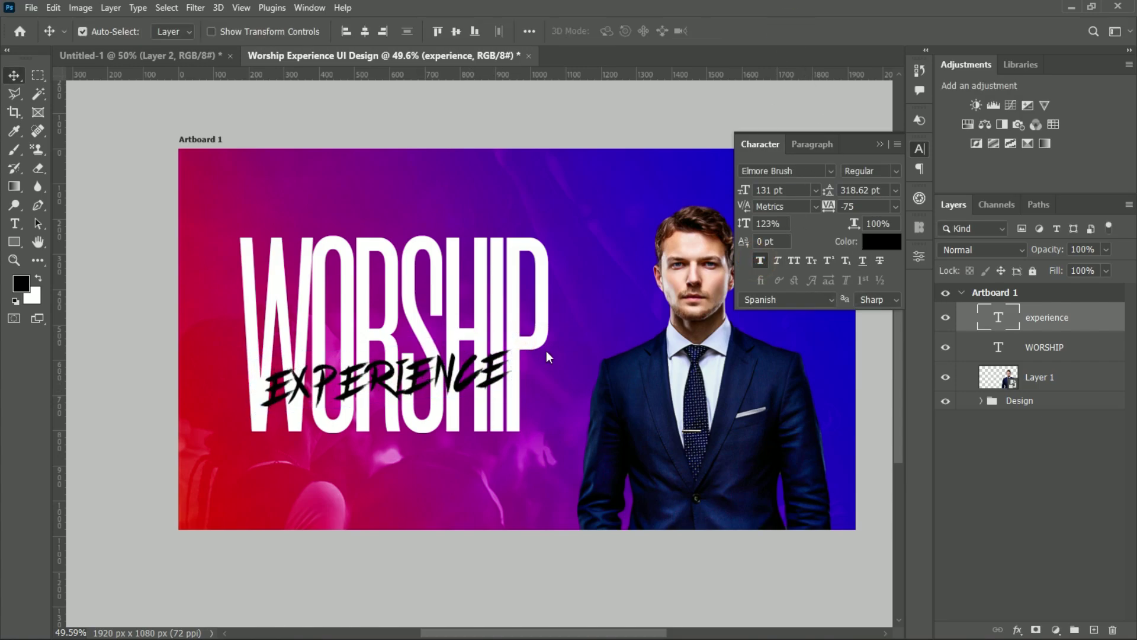
# - Change the EXPERIENCE text colour to bright yellow and move it slightly left and down over WORSHIP
pyautogui.click(878, 244)
pyautogui.write('ffd800')
pyautogui.click(740, 363)
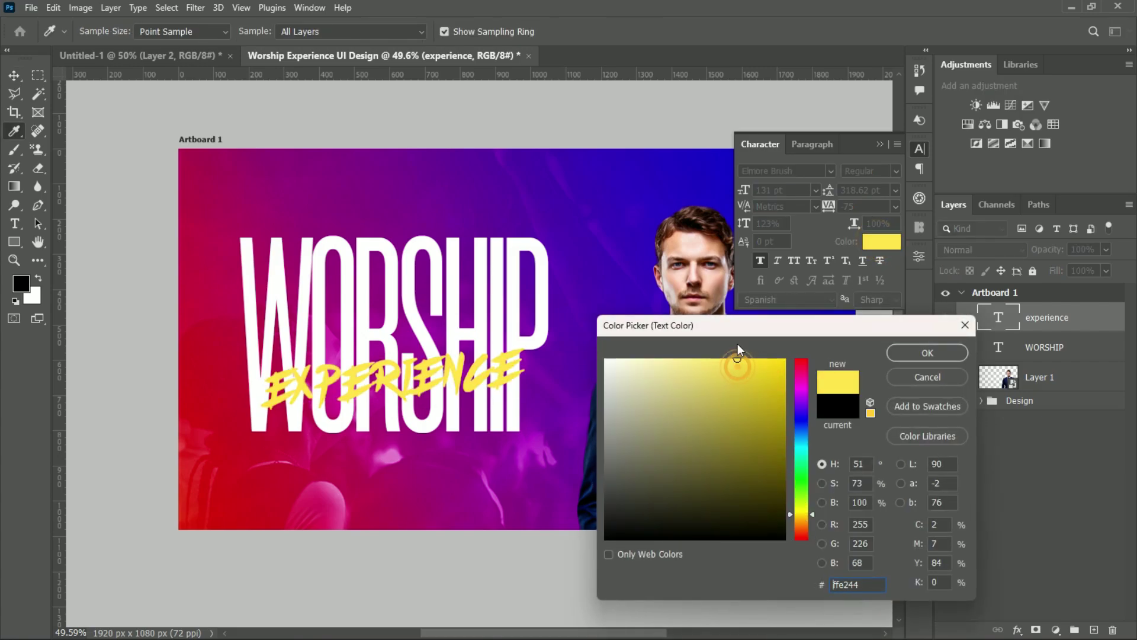
pyautogui.click(784, 359)
pyautogui.press('Return')
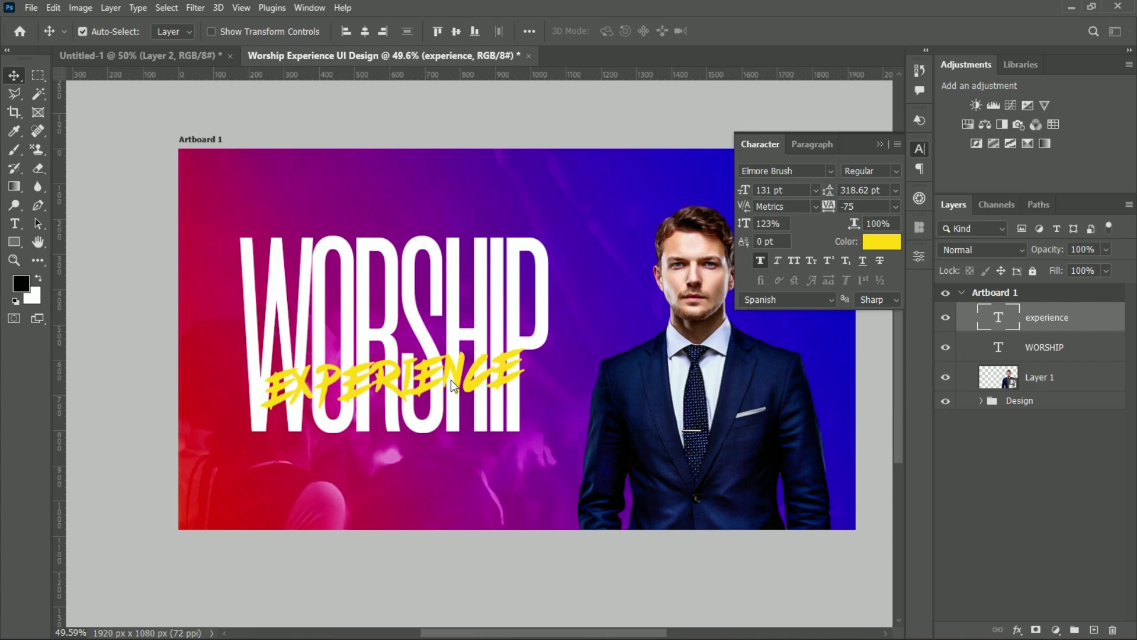
pyautogui.click(878, 144)
pyautogui.moveTo(497, 374); pyautogui.dragTo(487, 379)
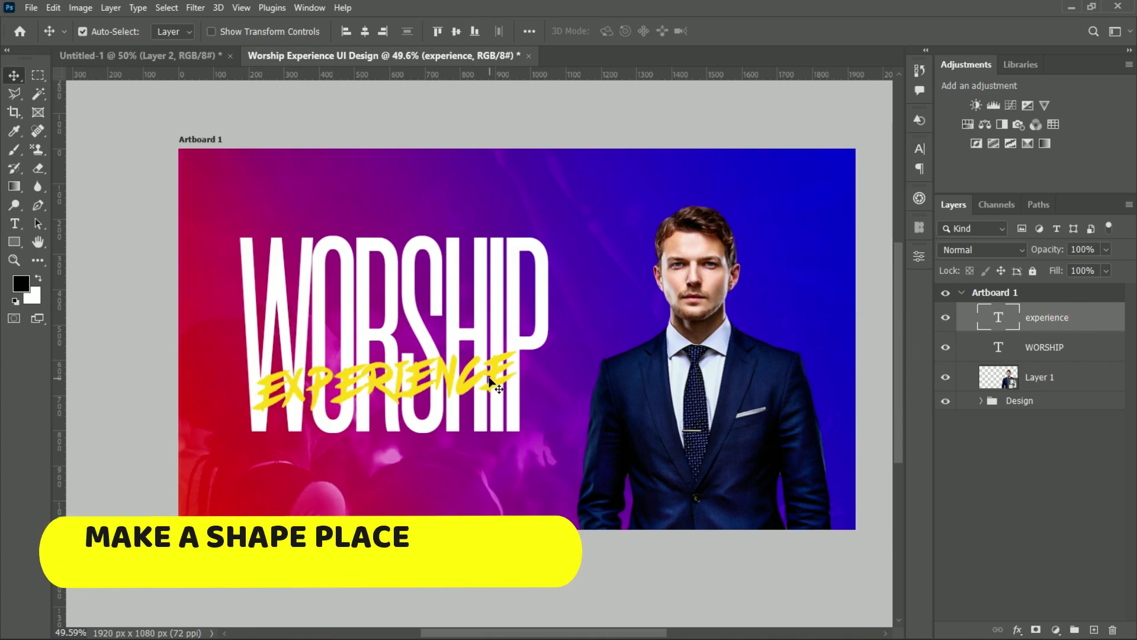
# - Draw a rectangle about 605 × 122 px over the EXPERIENCE text, with no stroke and a yellow fill
pyautogui.click(72, 244)
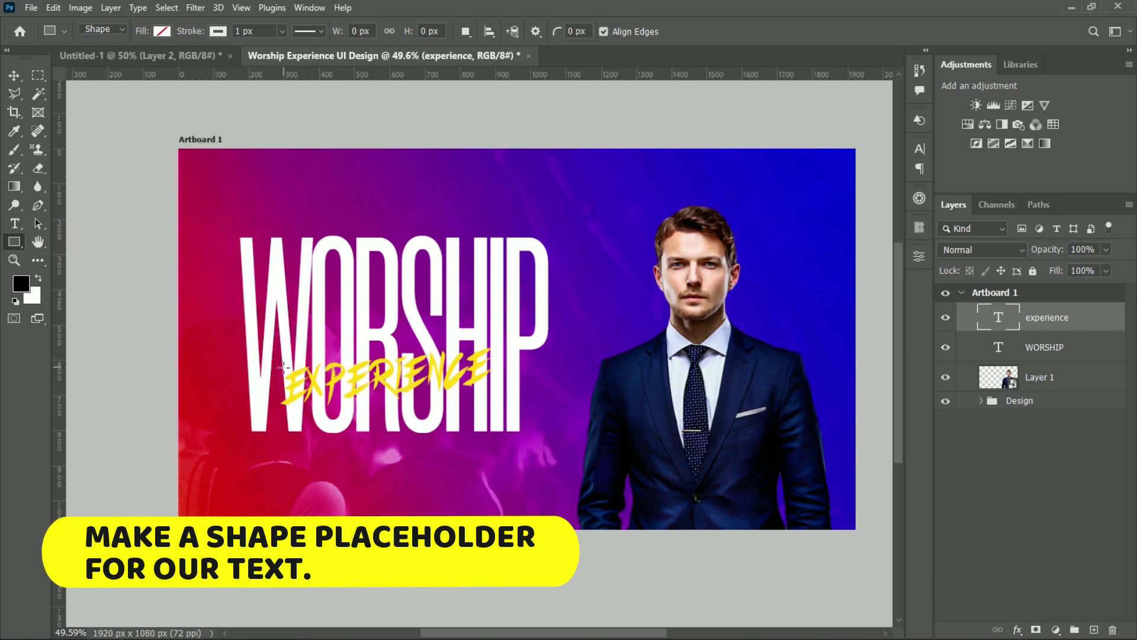
pyautogui.moveTo(284, 367); pyautogui.dragTo(496, 410)
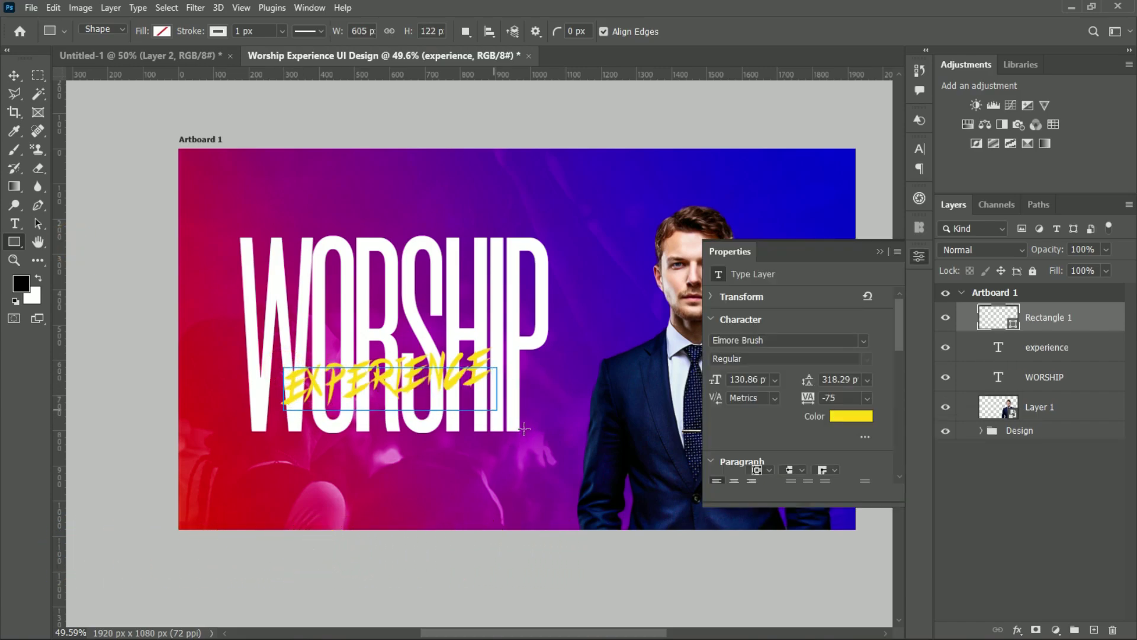
pyautogui.click(763, 432)
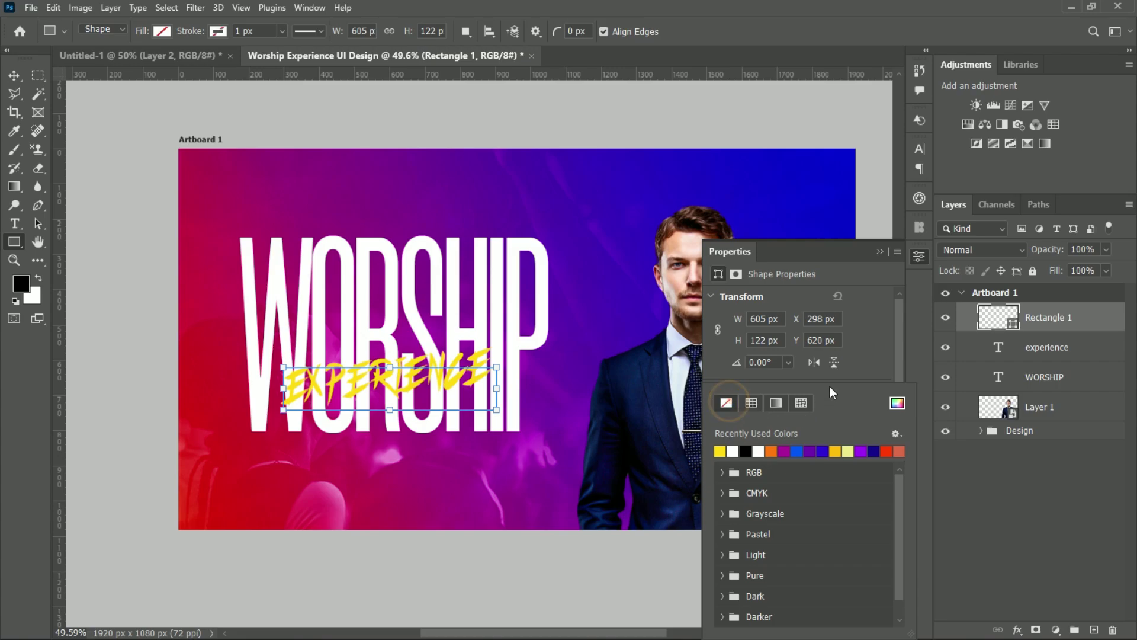
pyautogui.click(877, 368)
pyautogui.click(760, 416)
pyautogui.click(721, 451)
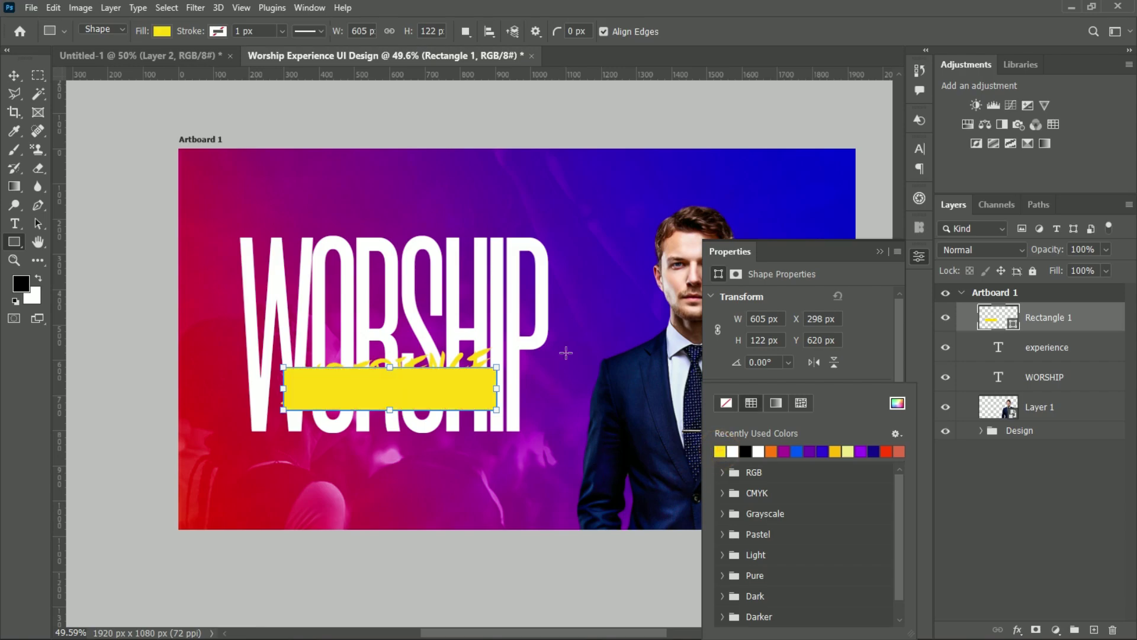
# - Move the Rectangle 1 layer between the experience and WORSHIP layers
pyautogui.click(882, 251)
pyautogui.press('v')
pyautogui.click(1091, 320)
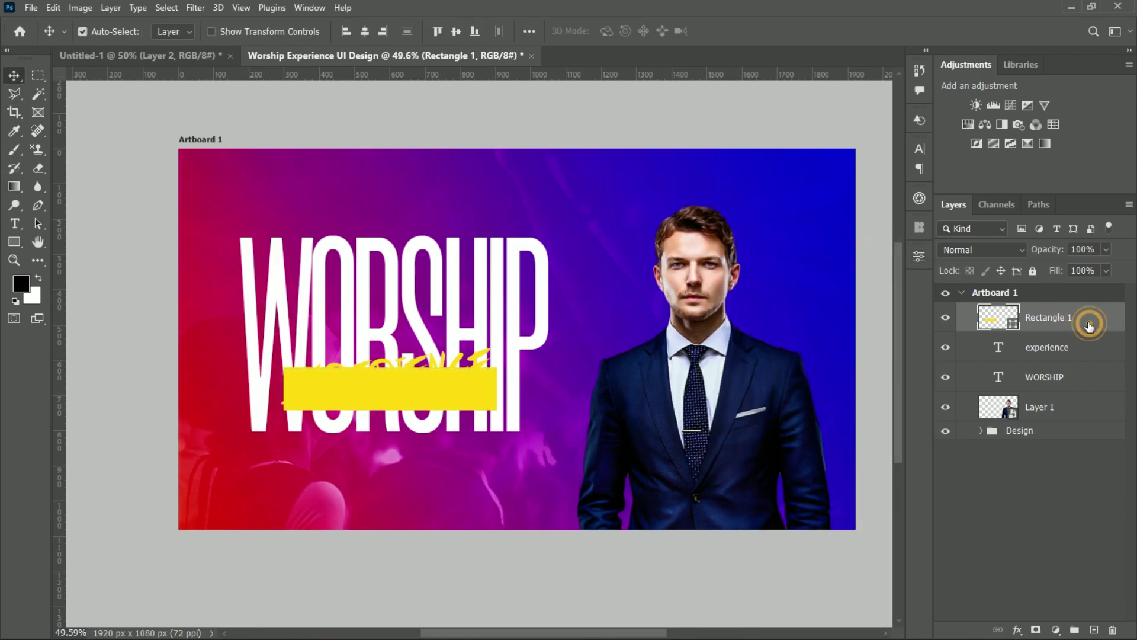
pyautogui.moveTo(1078, 323); pyautogui.dragTo(1089, 360)
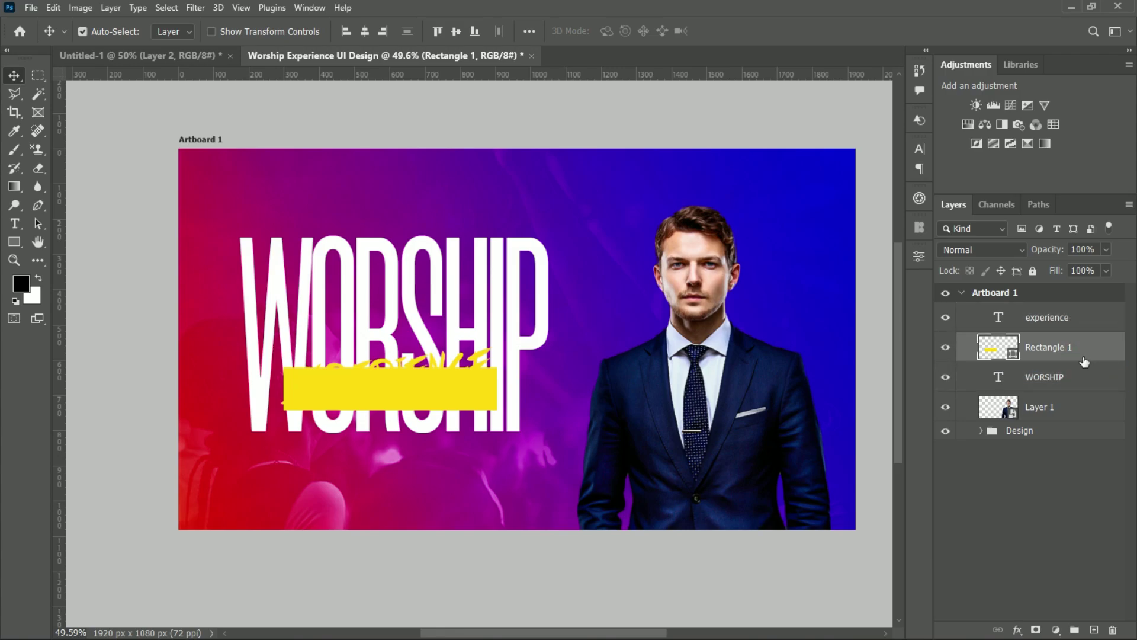
# - Apply a Gradient Overlay to Rectangle 1 using the pink, orange and purple gradient preset
pyautogui.doubleClick(1094, 349)
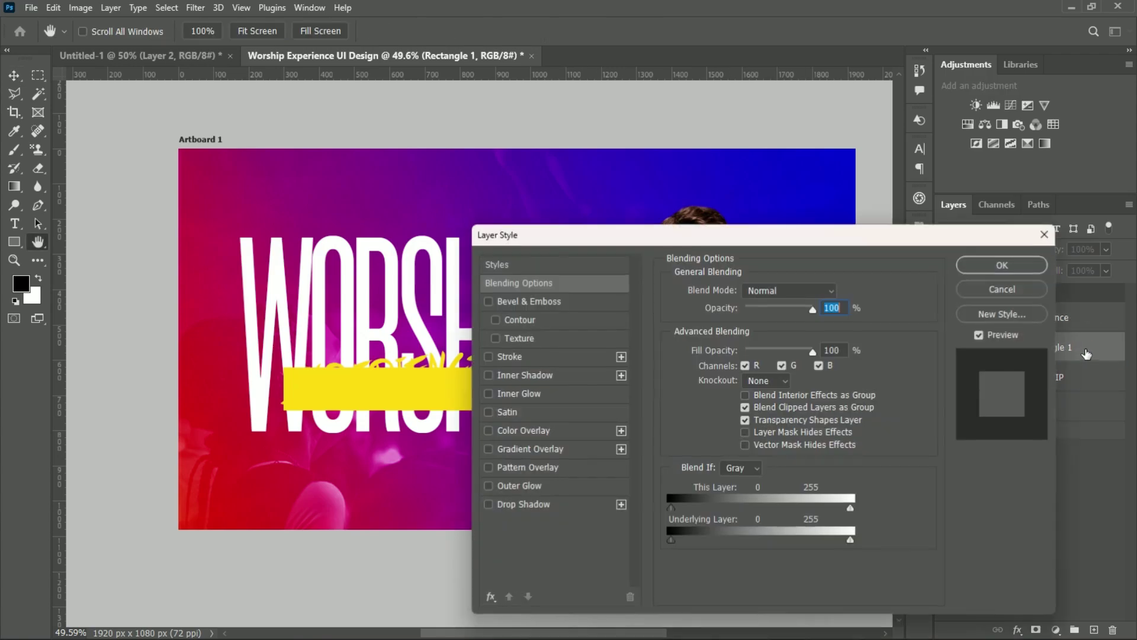
pyautogui.click(525, 448)
pyautogui.moveTo(693, 235); pyautogui.dragTo(798, 265)
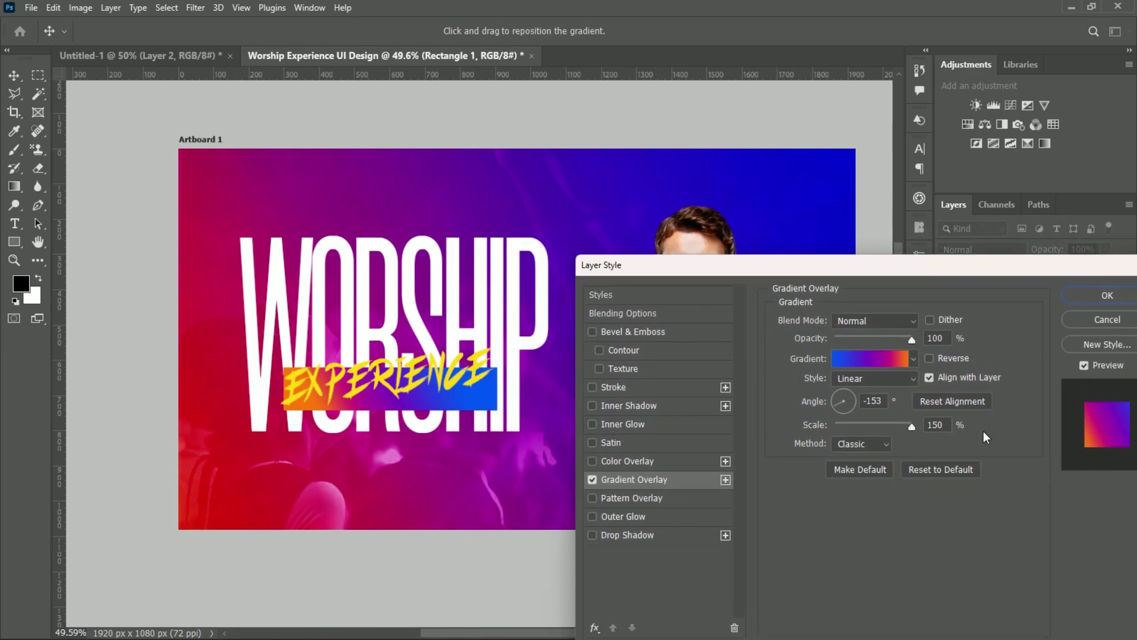
pyautogui.click(914, 355)
pyautogui.moveTo(930, 393); pyautogui.dragTo(933, 482)
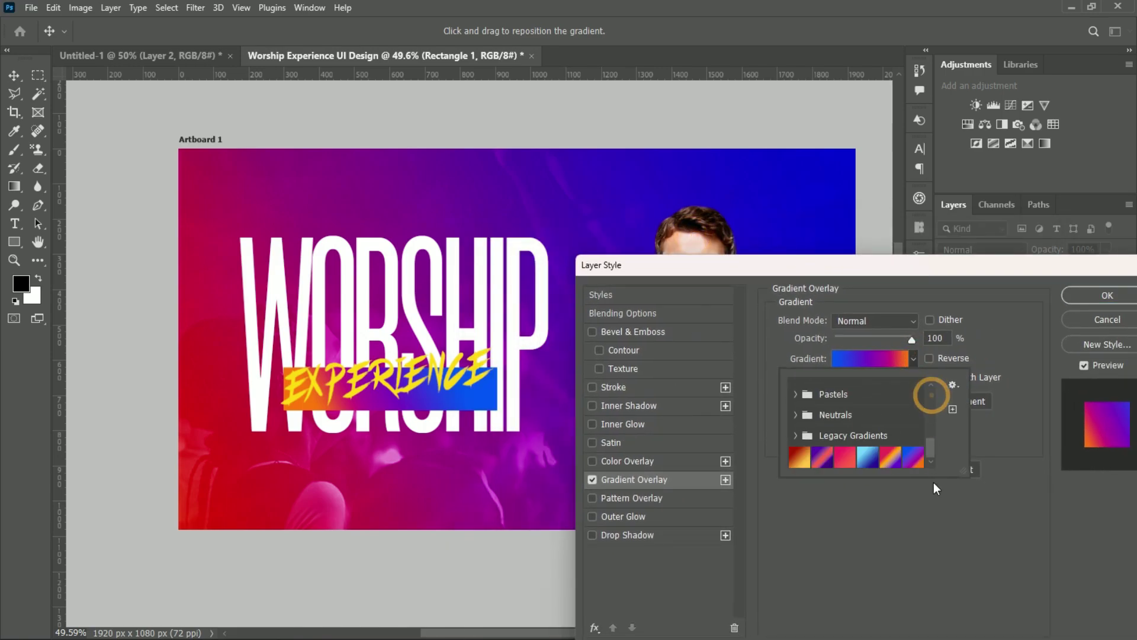
pyautogui.click(892, 460)
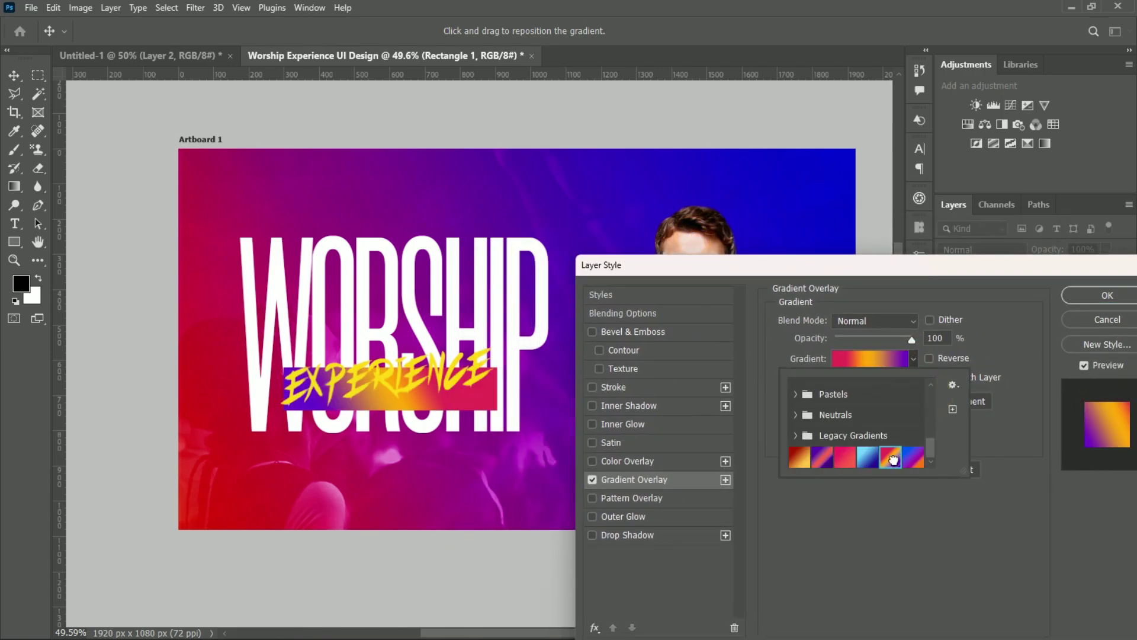
pyautogui.click(1103, 296)
# - Move the EXPERIENCE text slightly down and skew the gradient rectangle behind it to follow the text's upward slant
pyautogui.moveTo(407, 377); pyautogui.dragTo(409, 397)
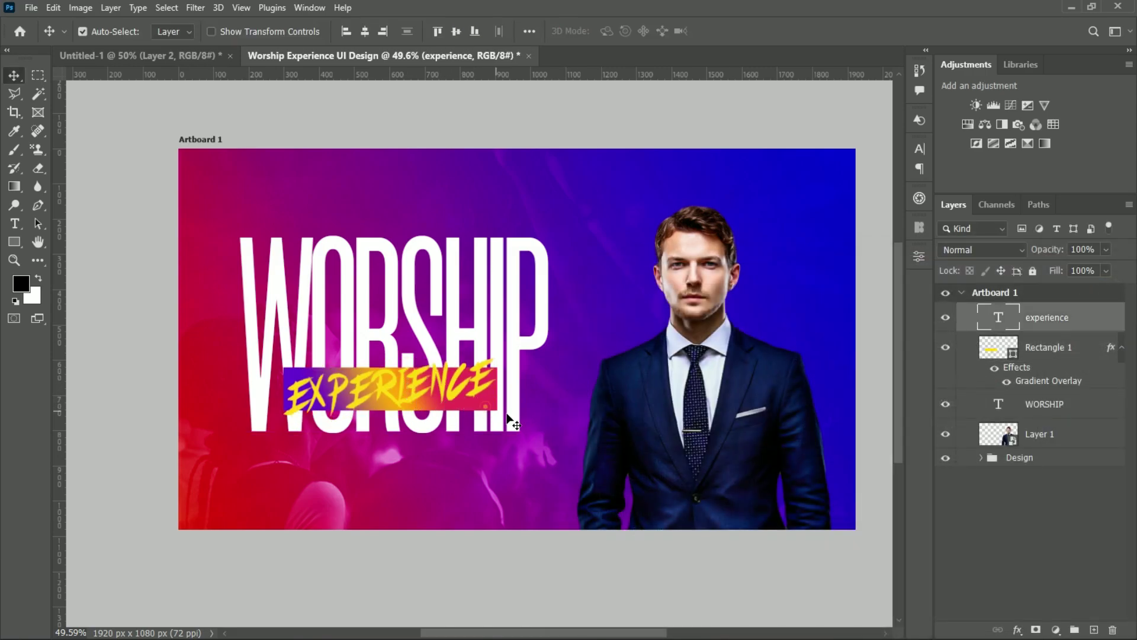
pyautogui.click(1092, 355)
pyautogui.hotkey('ctrl', 't')
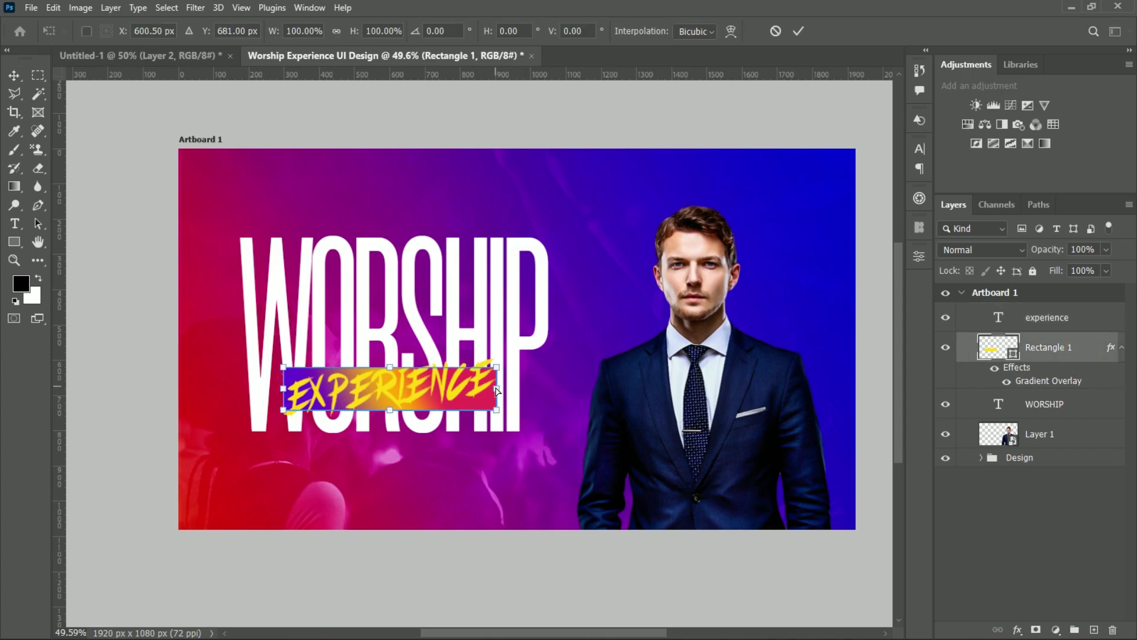
pyautogui.moveTo(498, 391); pyautogui.dragTo(503, 375)
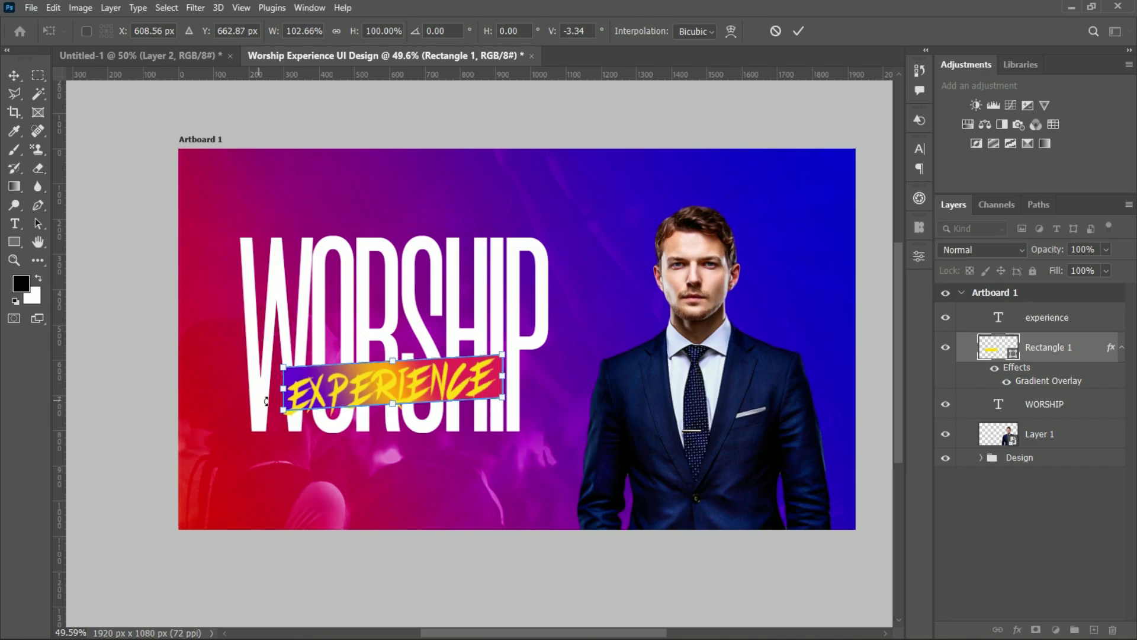
pyautogui.moveTo(287, 392); pyautogui.dragTo(279, 398)
pyautogui.click(798, 33)
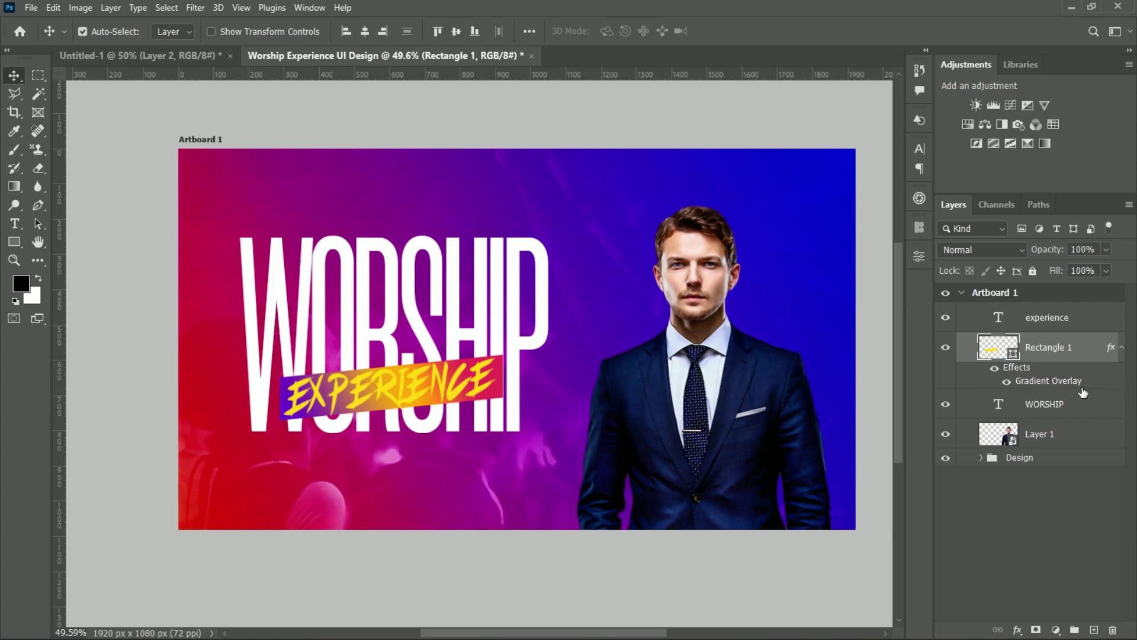
# - Nudge the EXPERIENCE text and its gradient rectangle together slightly left and up
pyautogui.keyDown('ctrl'); pyautogui.click(1066, 328); pyautogui.keyUp('ctrl')
pyautogui.hotkey('shift', 'Left')
pyautogui.hotkey('shift', 'Left')
pyautogui.hotkey('shift', 'Left')
pyautogui.hotkey('shift', 'Up')
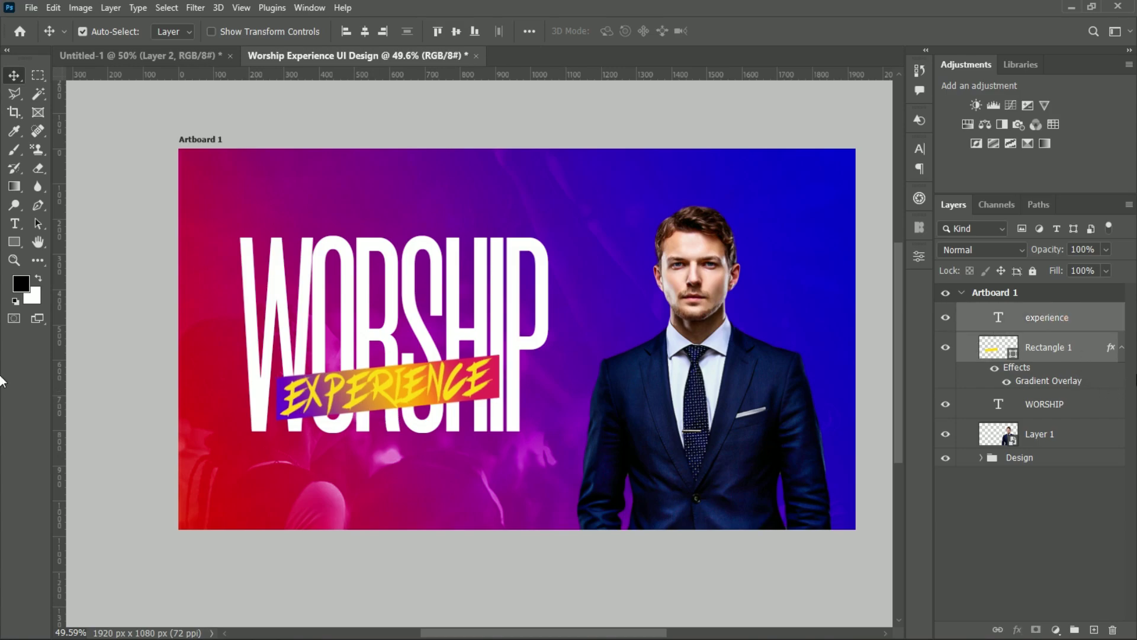
pyautogui.hotkey('shift', 'Up')
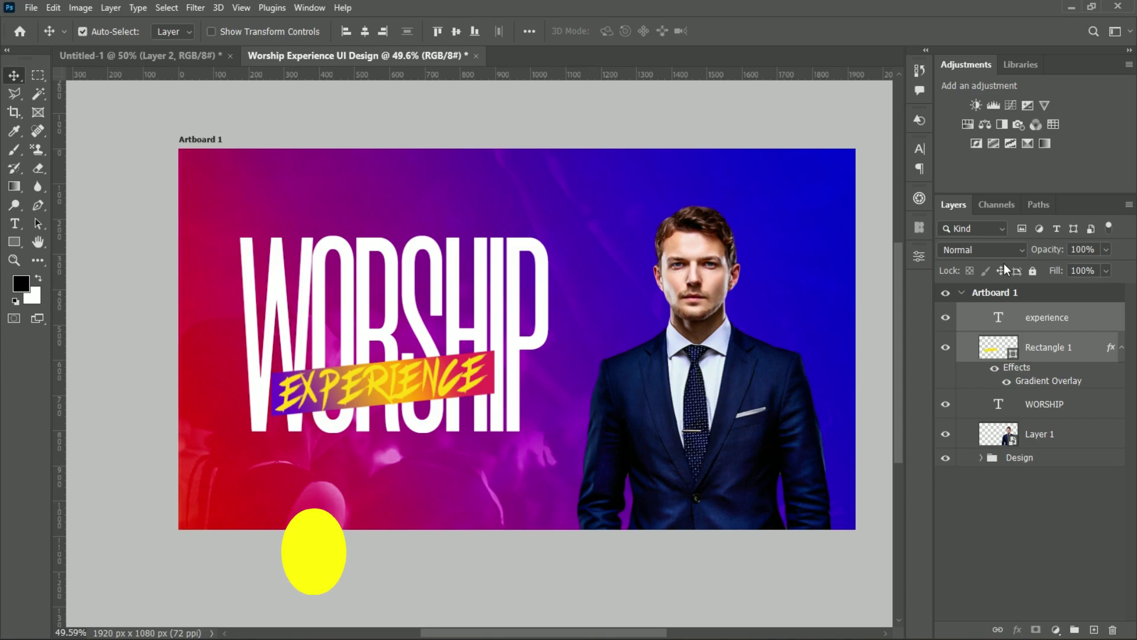
# - Add a Drop Shadow to the EXPERIENCE text with distance 4 px, spread 2% and size 10 px
pyautogui.click(1083, 346)
pyautogui.click(129, 318)
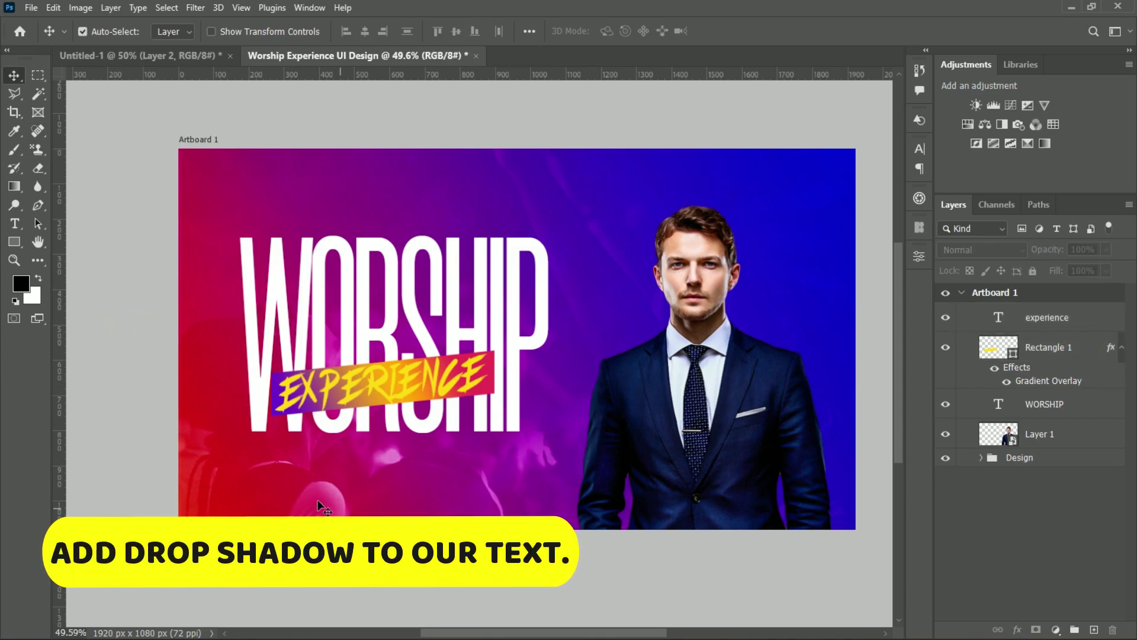
pyautogui.doubleClick(1112, 330)
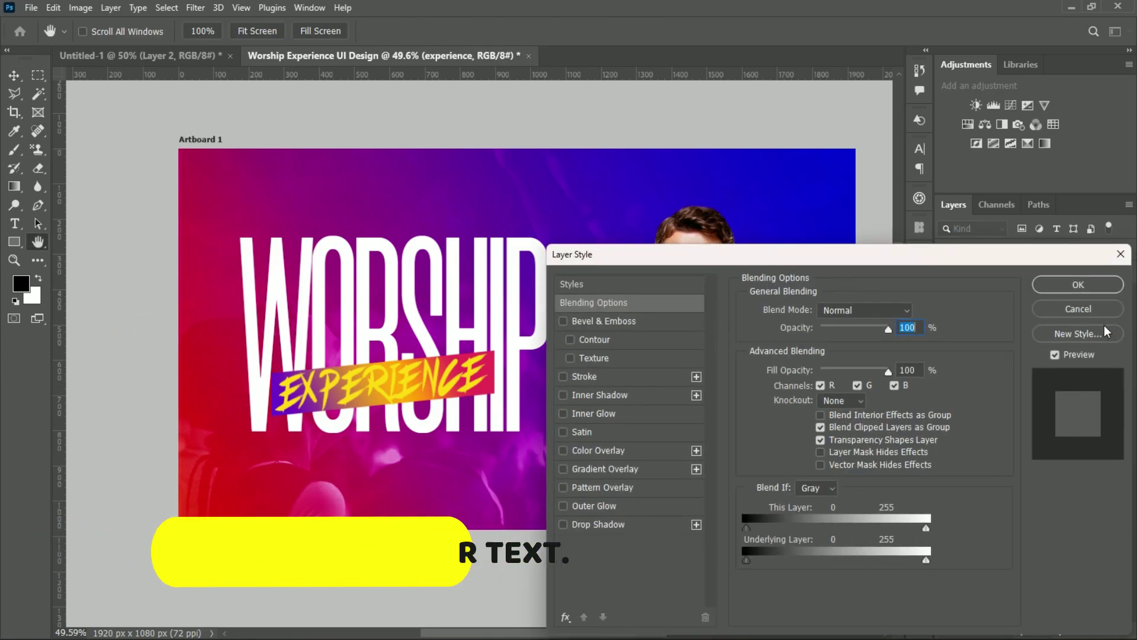
pyautogui.click(598, 524)
pyautogui.moveTo(844, 381); pyautogui.dragTo(806, 381)
pyautogui.write('4')
pyautogui.doubleClick(895, 418)
pyautogui.write('10')
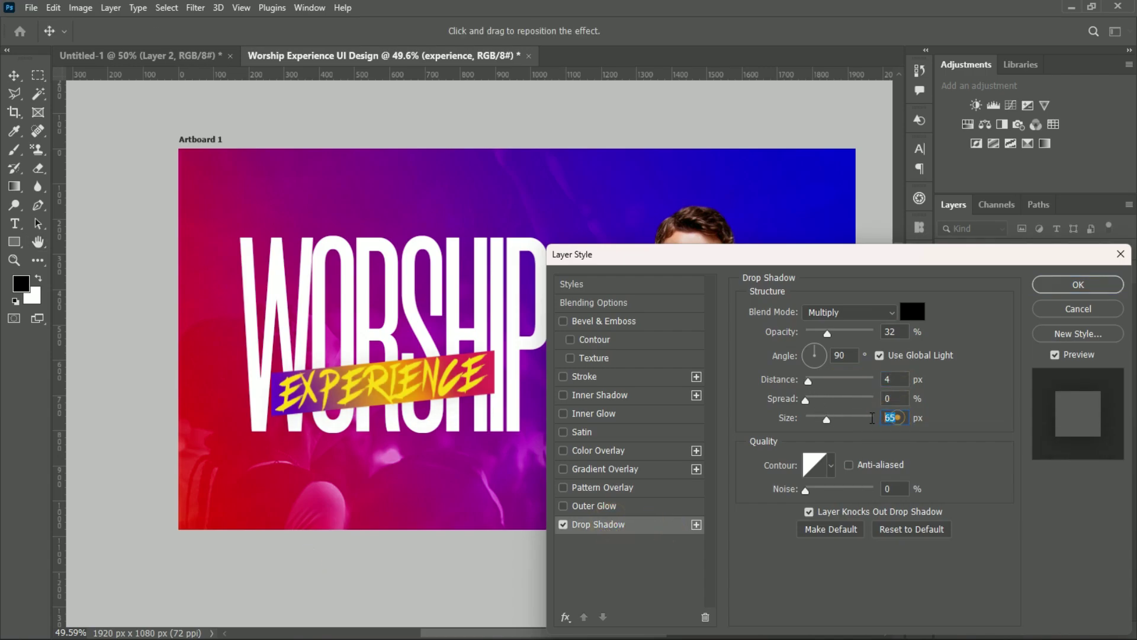
pyautogui.doubleClick(891, 398)
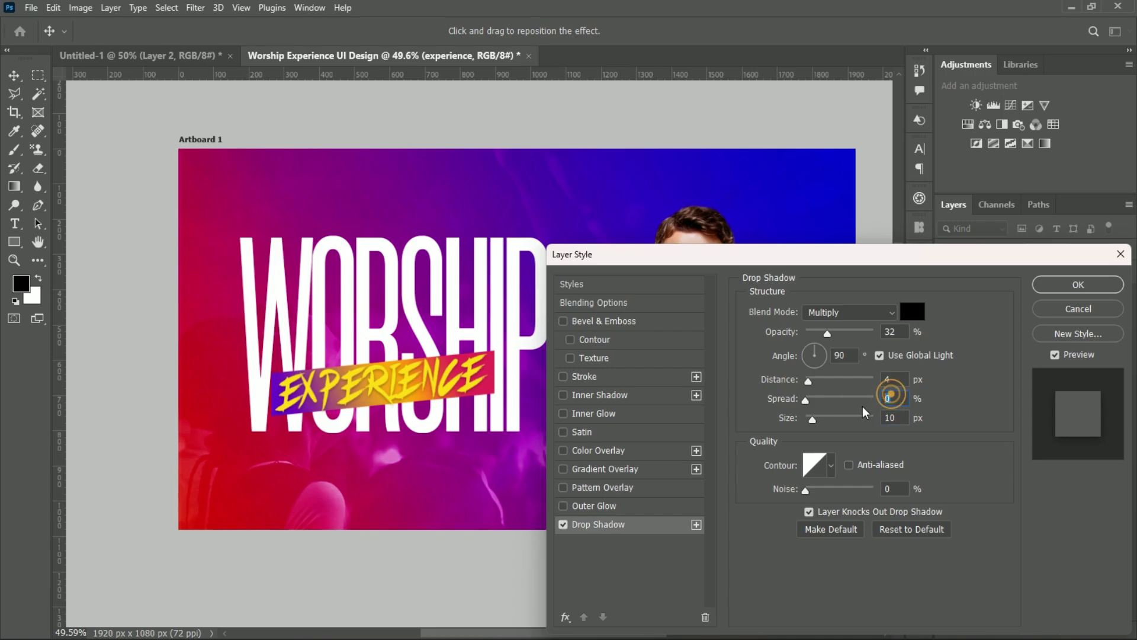
pyautogui.write('2')
pyautogui.click(1078, 285)
pyautogui.scroll(3, 498, 448)
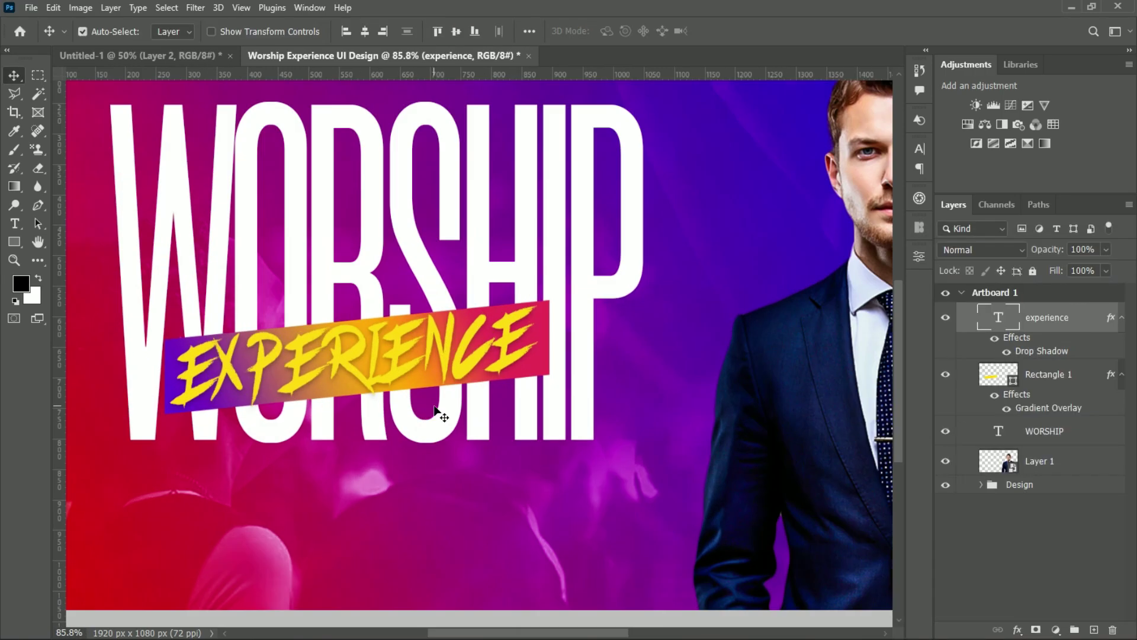
pyautogui.scroll(-3, 439, 420)
# - Add the text "THE WORD OF LIFE CHURCH" above the WORSHIP title
pyautogui.press('t')
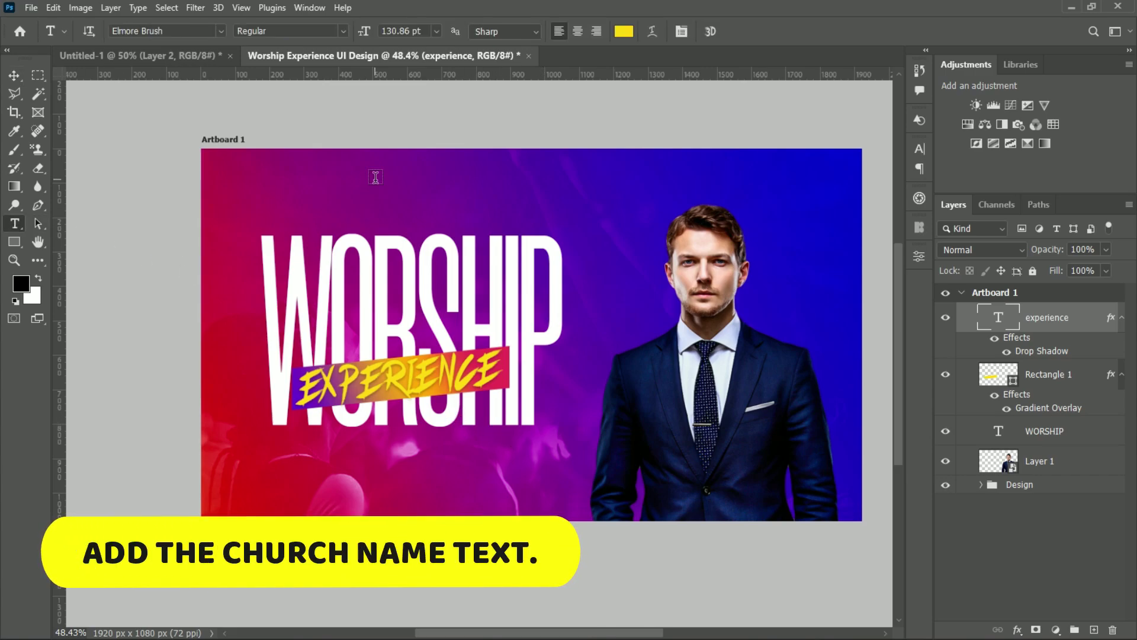
pyautogui.click(376, 178)
pyautogui.write('THE')
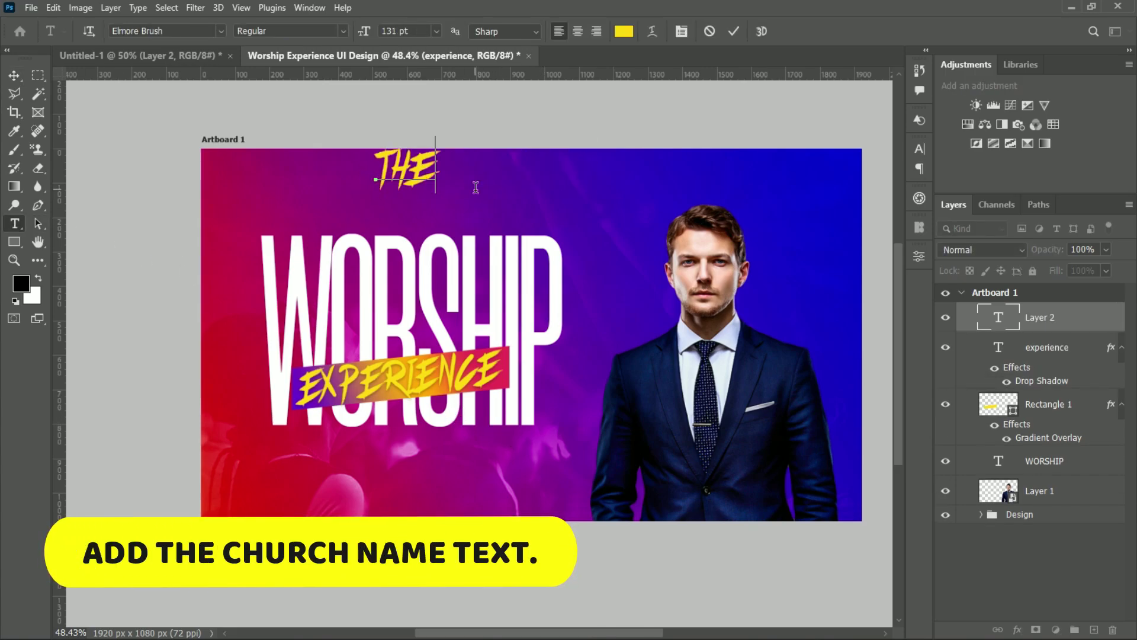
pyautogui.write(' WORD O')
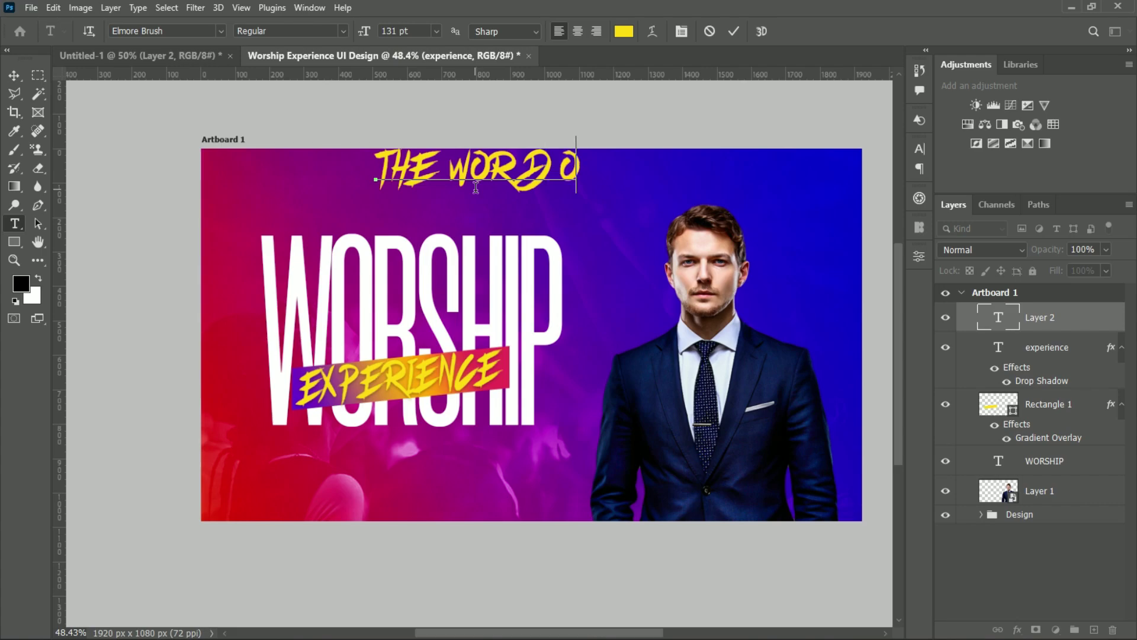
pyautogui.write('F LIFE CHURCH')
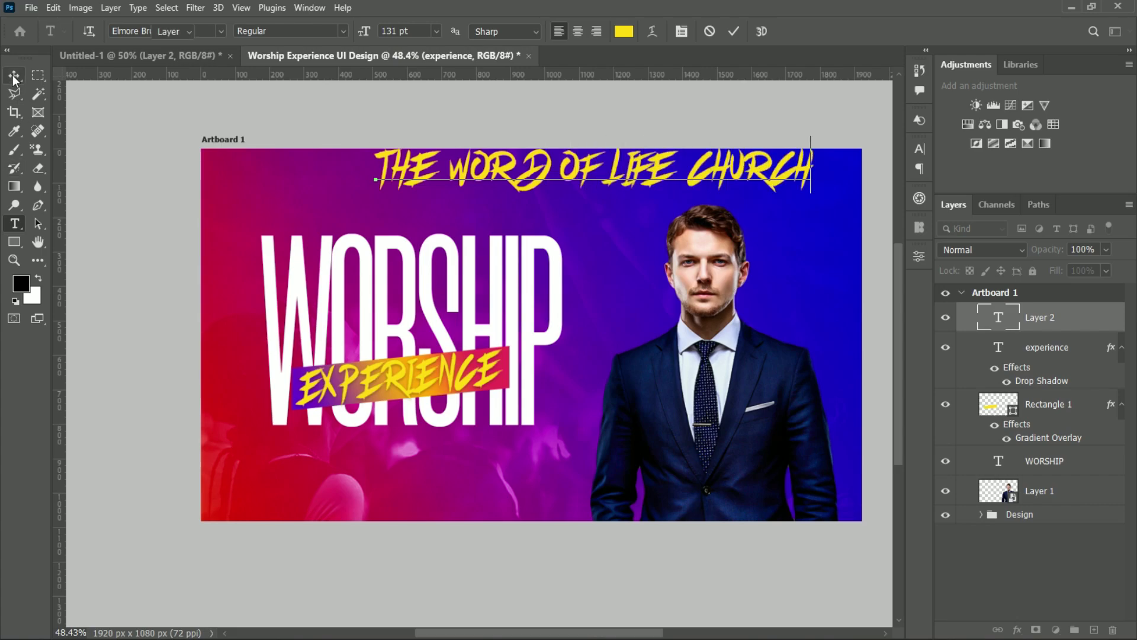
pyautogui.click(14, 78)
# - Change the font of the church name text to Poppins Medium
pyautogui.click(919, 148)
pyautogui.click(782, 171)
pyautogui.write('MON')
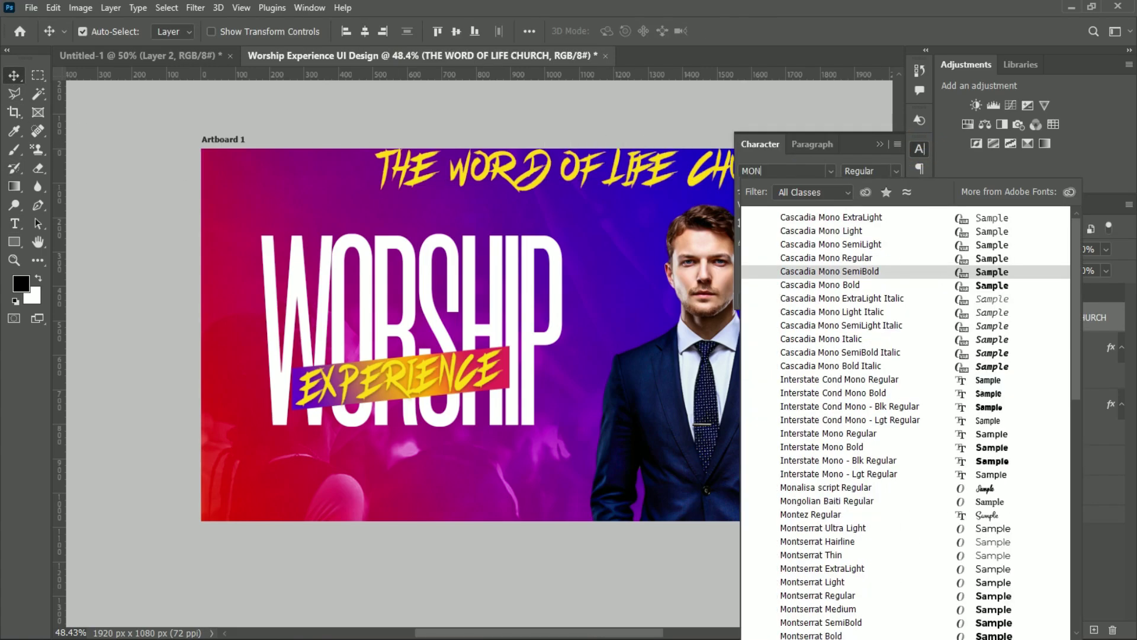
pyautogui.press('BackSpace')
pyautogui.press('BackSpace')
pyautogui.press('BackSpace')
pyautogui.write('Poppins')
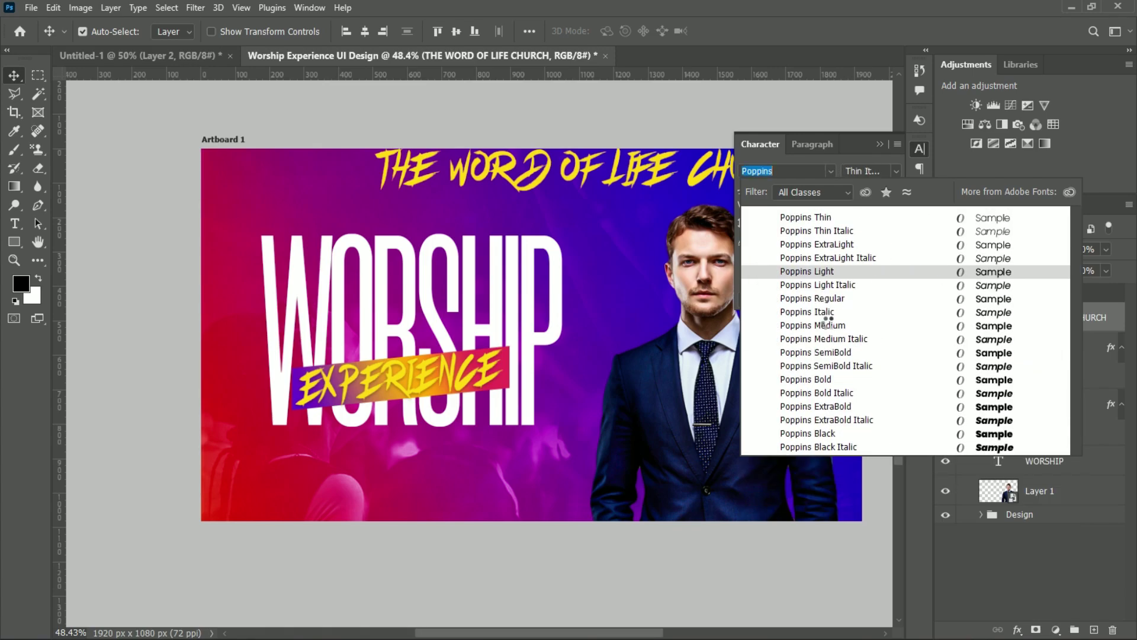
pyautogui.click(828, 325)
# - Set the church name to 60 pt with 100% vertical scale and move it directly beneath the WORSHIP title
pyautogui.click(815, 190)
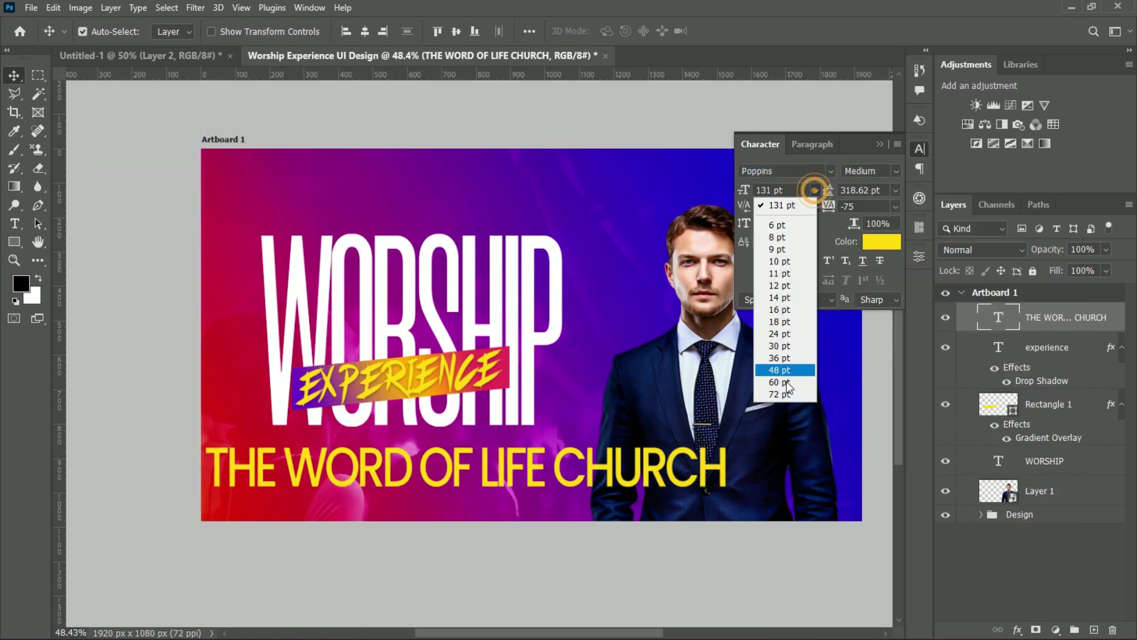
pyautogui.click(779, 393)
pyautogui.click(816, 190)
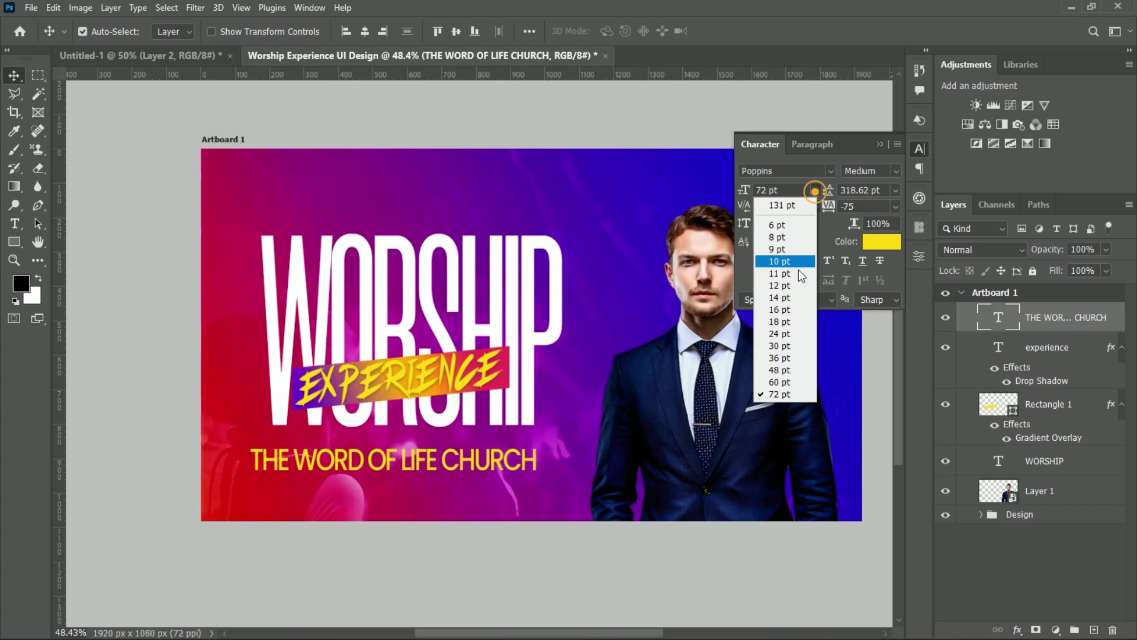
pyautogui.click(782, 383)
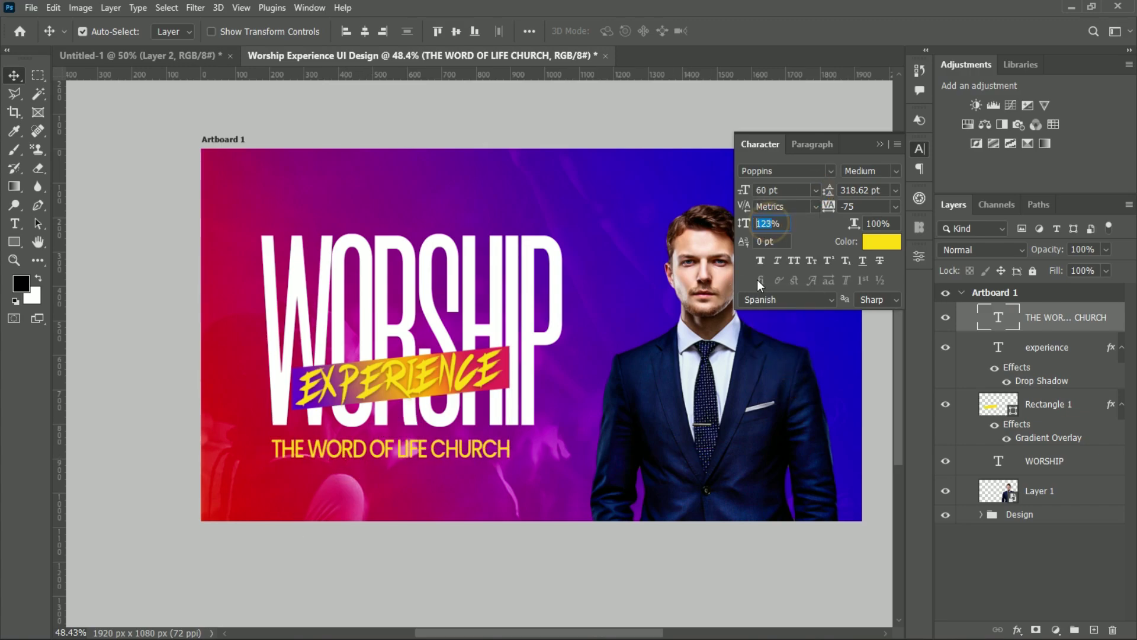
pyautogui.moveTo(414, 449); pyautogui.dragTo(426, 441)
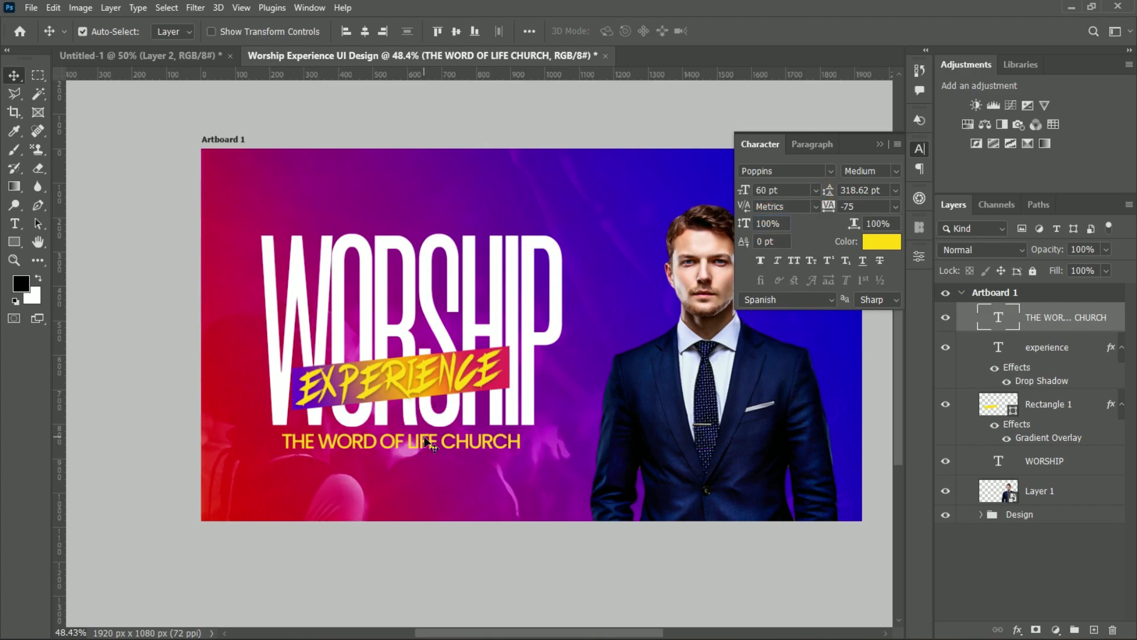
# - Make the church name bold and colour it white (ffffff)
pyautogui.click(878, 188)
pyautogui.click(877, 339)
pyautogui.click(881, 241)
pyautogui.click(619, 358)
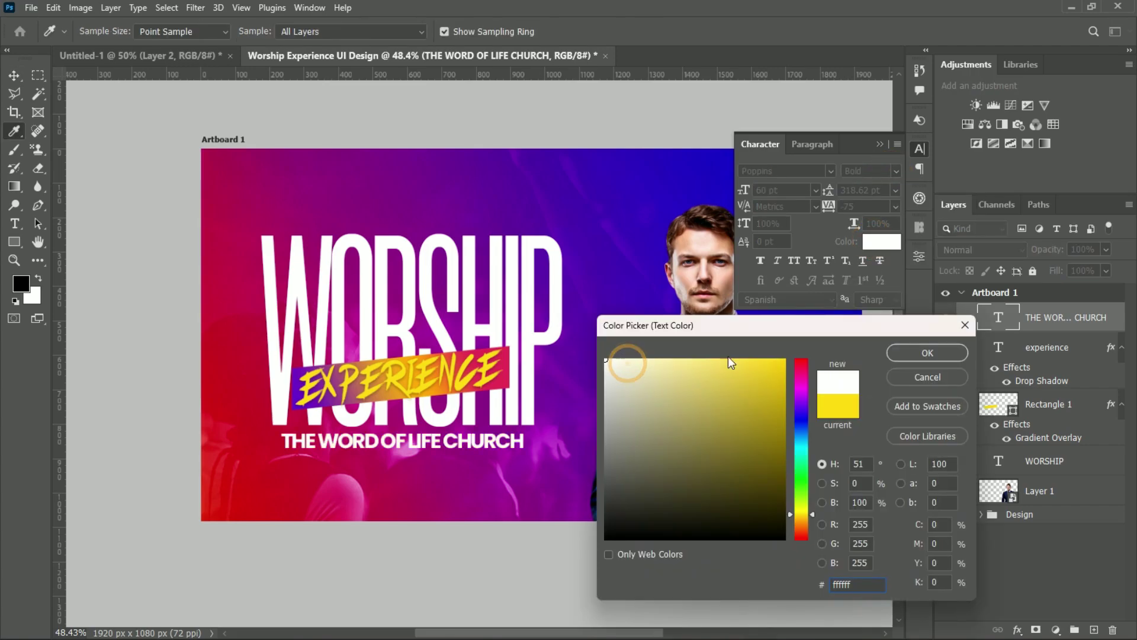
pyautogui.click(946, 355)
# - Set the church name's tracking to -50 and shift the text slightly left to line up with the title
pyautogui.click(895, 206)
pyautogui.click(853, 249)
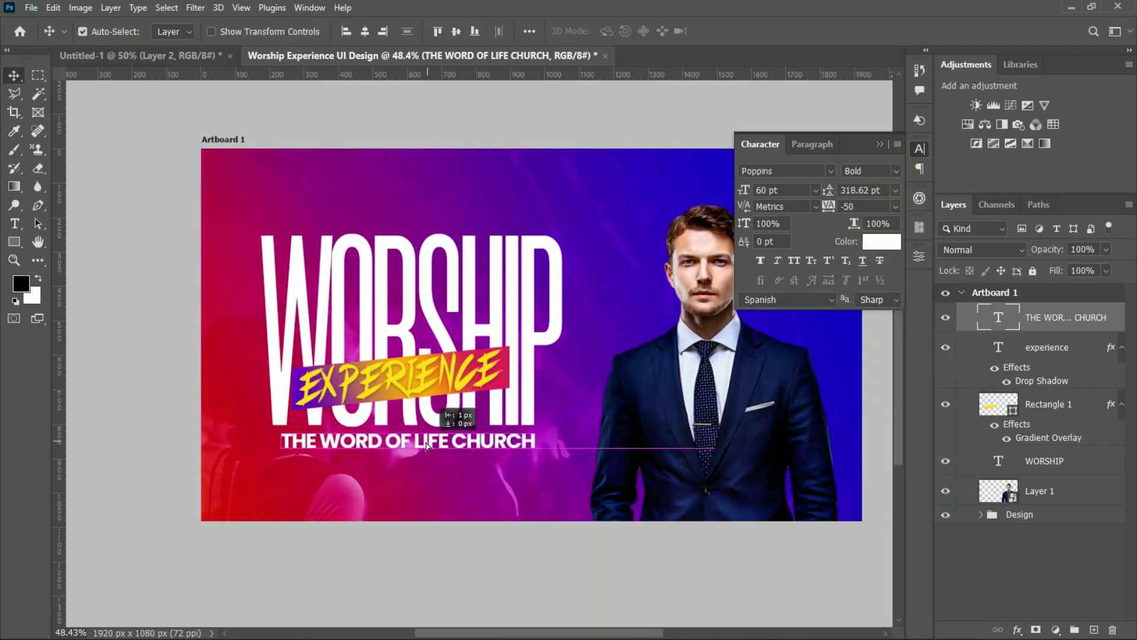
pyautogui.click(880, 144)
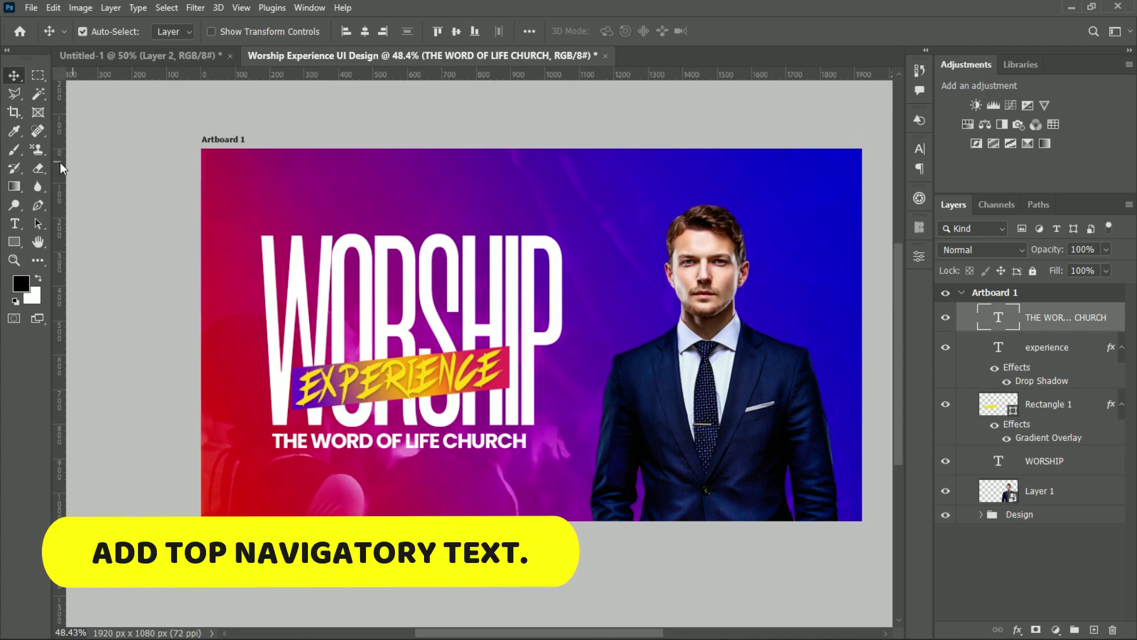
# - Add the navigation text "HOME" near the artboard's top edge and align it above the start of the WORSHIP title
pyautogui.click(15, 223)
pyautogui.click(347, 185)
pyautogui.write('HOME')
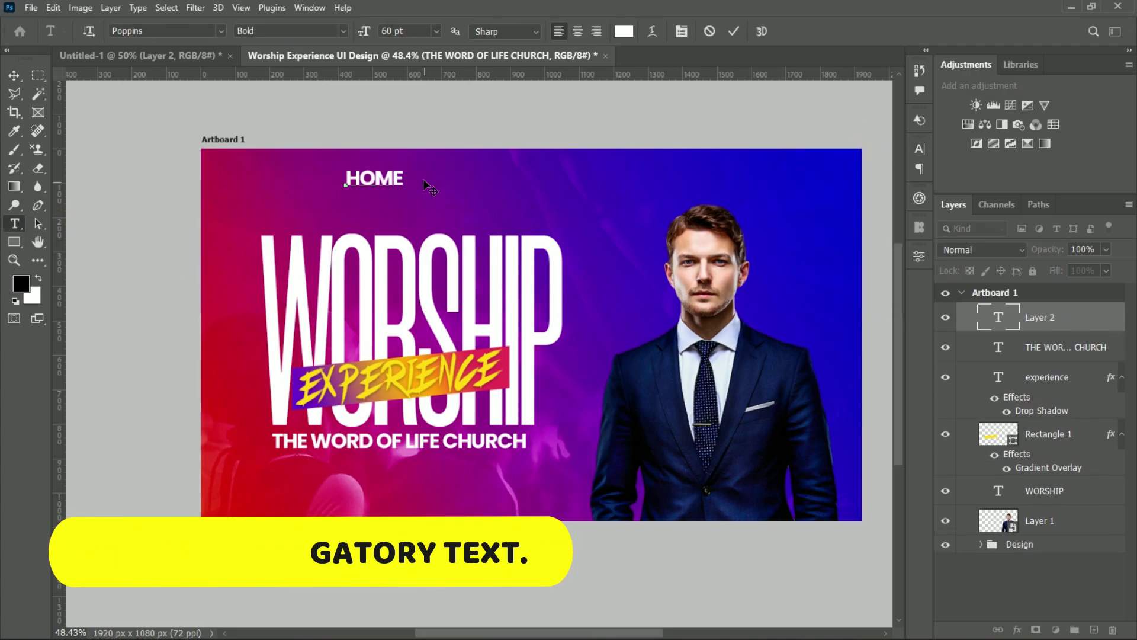
pyautogui.hotkey('ctrl', 'Return')
pyautogui.click(14, 76)
pyautogui.moveTo(391, 178)
pyautogui.mouseDown()
pyautogui.moveTo(325, 188)
pyautogui.moveTo(377, 190)
pyautogui.mouseUp()
# - Duplicate the HOME text into four copies spread along the same row across the top of the design
pyautogui.moveTo(291, 183); pyautogui.dragTo(420, 184)
pyautogui.moveTo(419, 183); pyautogui.dragTo(611, 181)
pyautogui.moveTo(539, 183); pyautogui.dragTo(724, 183)
# - Change the first HOME copy to "What We Do" and move it slightly closer to HOME
pyautogui.click(436, 183)
pyautogui.doubleClick(431, 182)
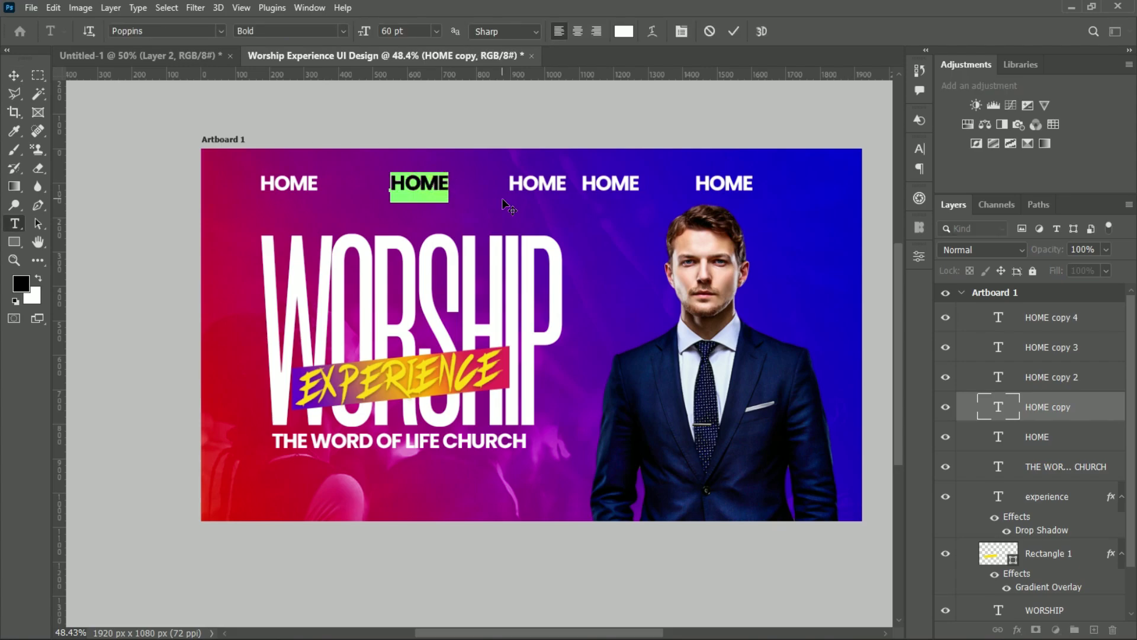
pyautogui.write('WH')
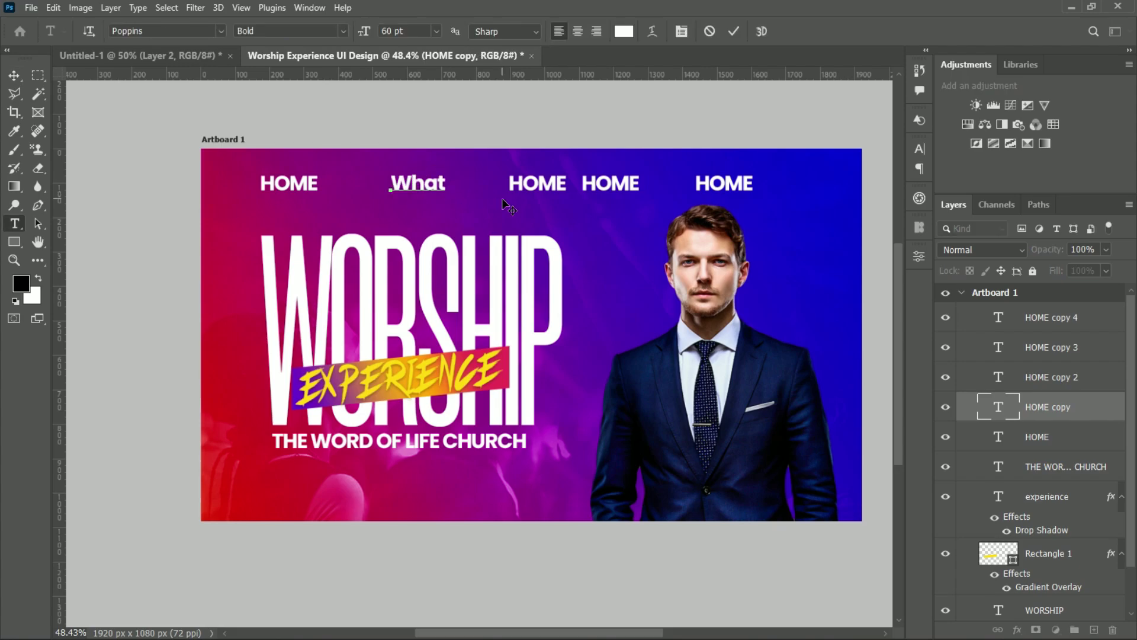
pyautogui.write('at We Do')
pyautogui.click(733, 31)
pyautogui.moveTo(489, 188); pyautogui.dragTo(464, 191)
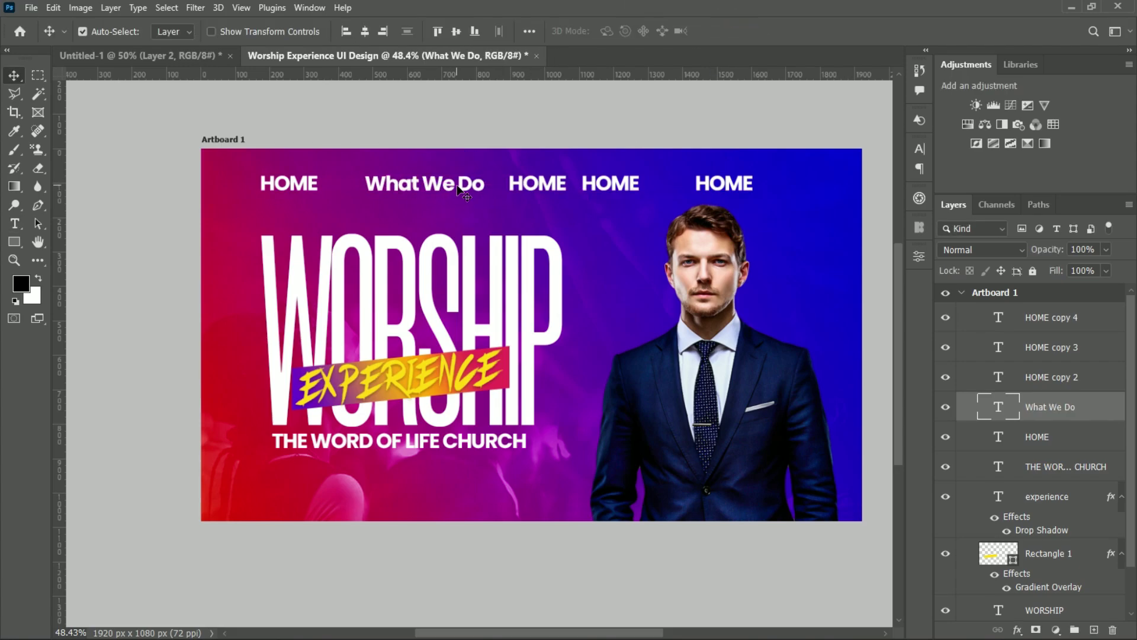
# - Reduce the What We Do text to 30 pt and nudge it slightly right
pyautogui.click(919, 149)
pyautogui.click(817, 189)
pyautogui.click(780, 345)
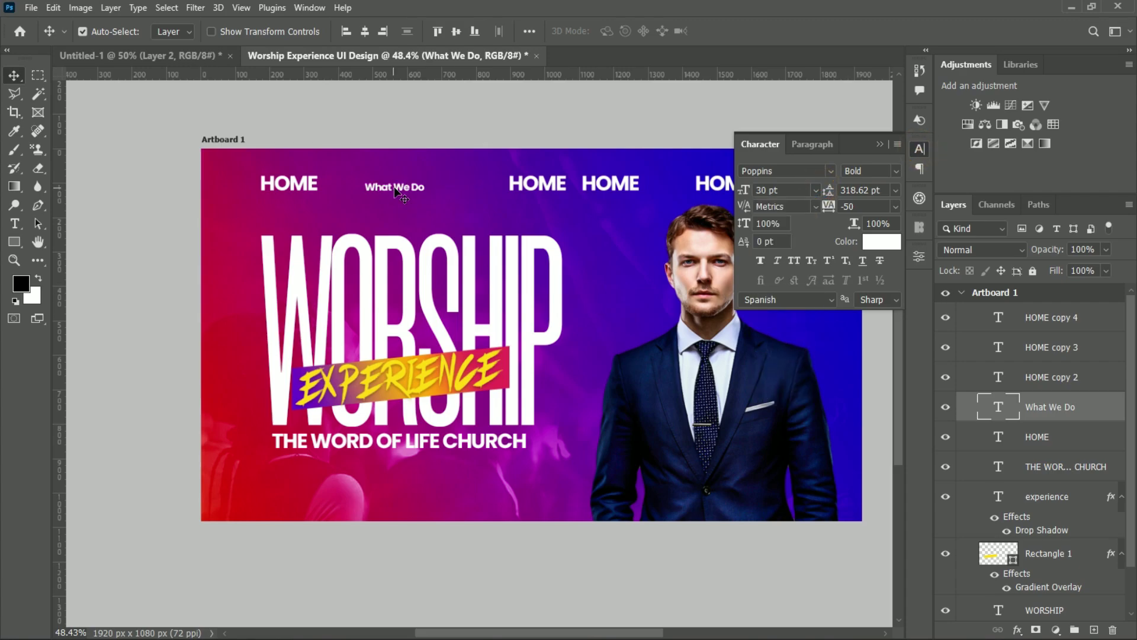
pyautogui.click(880, 144)
# - Change the second HOME copy to "Give Online" and move it just below the navigation row
pyautogui.doubleClick(551, 182)
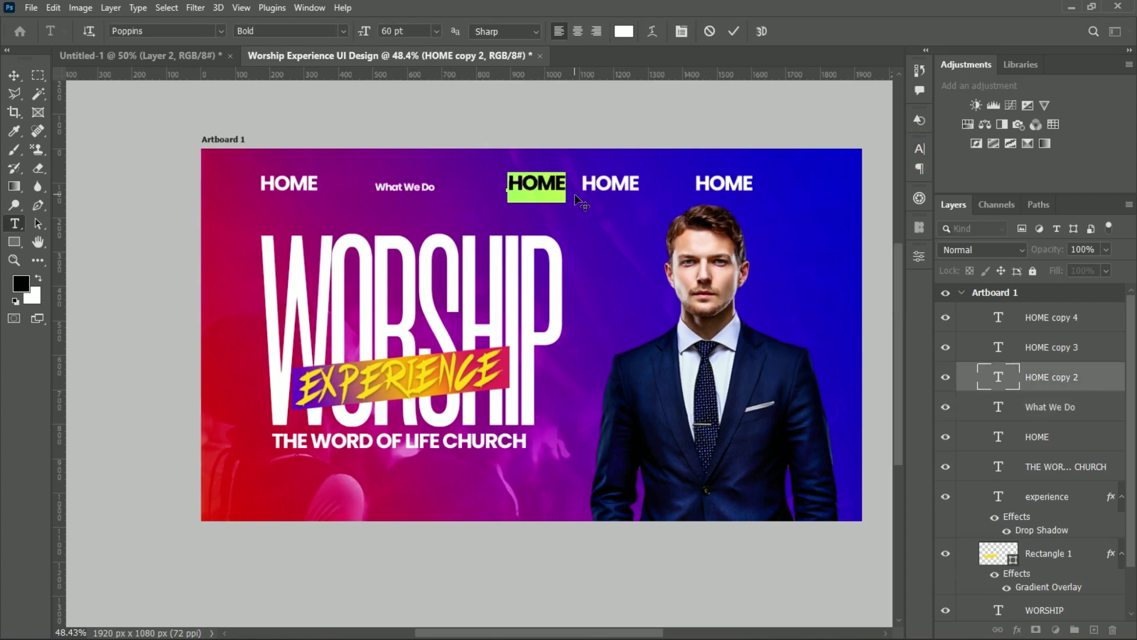
pyautogui.press('BackSpace')
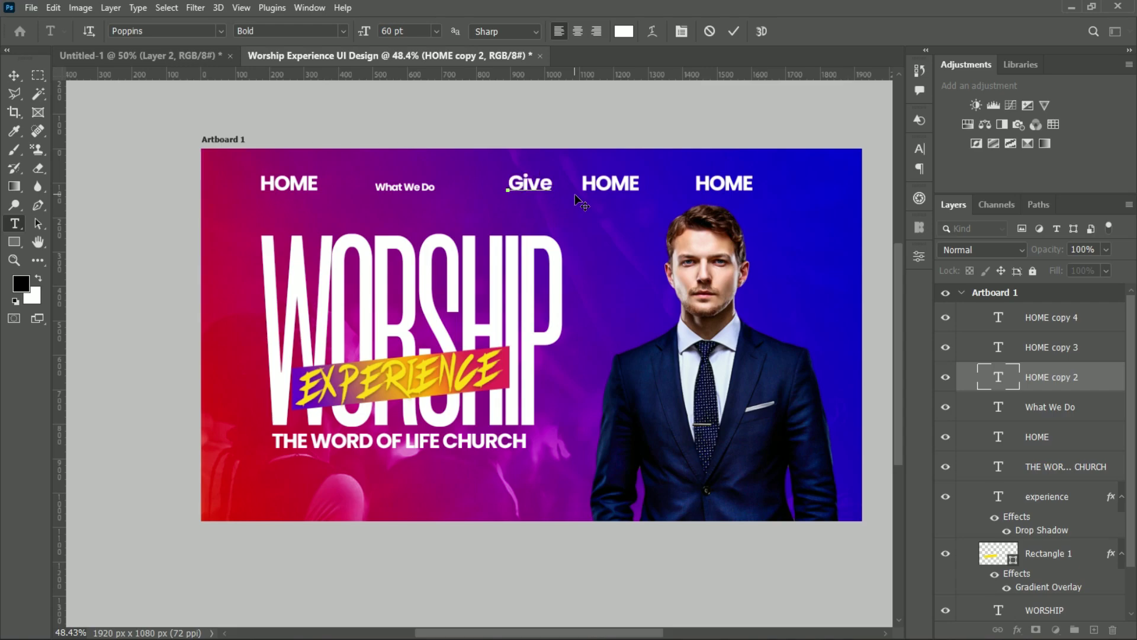
pyautogui.moveTo(635, 212); pyautogui.dragTo(596, 243)
pyautogui.click(735, 31)
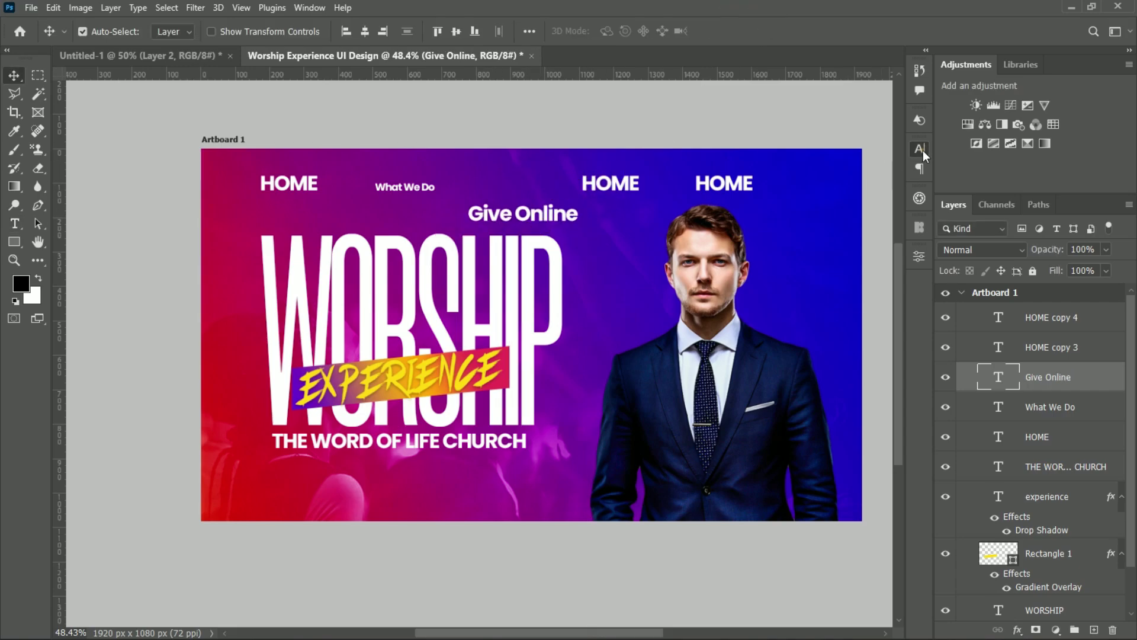
# - Set the Give Online text to 30 pt and place it back in the row beside What We Do
pyautogui.click(920, 149)
pyautogui.write('30')
pyautogui.press('Return')
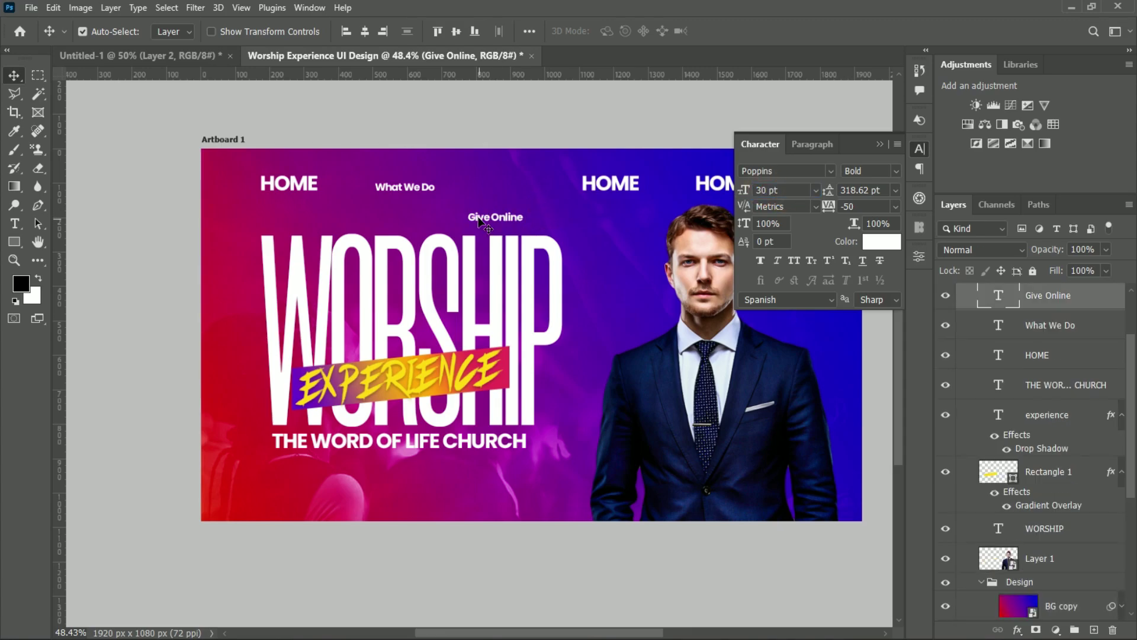
pyautogui.moveTo(496, 213); pyautogui.dragTo(498, 186)
# - Change the third HOME copy to "How We Operate" and set its size to 30 pt
pyautogui.doubleClick(629, 184)
pyautogui.press('BackSpace')
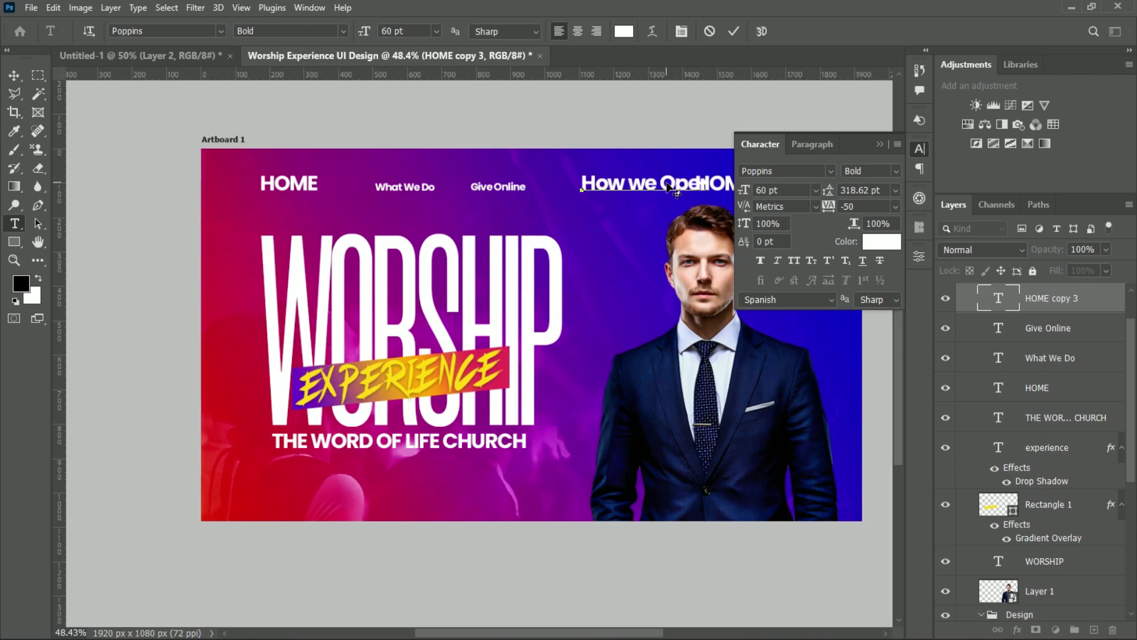
pyautogui.click(733, 31)
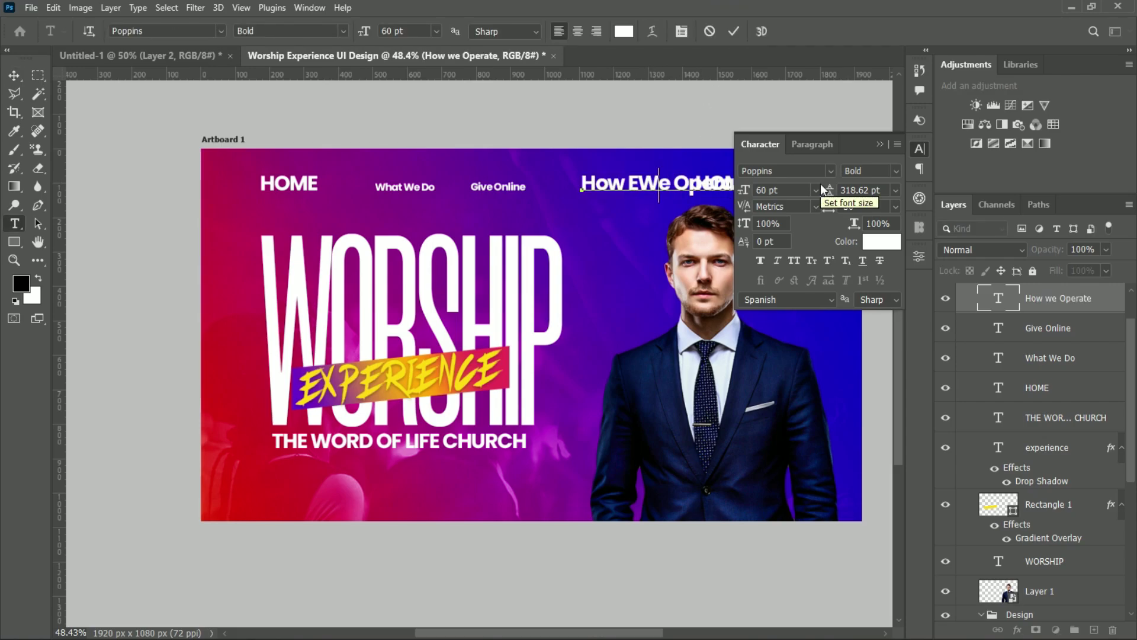
pyautogui.press('v')
pyautogui.click(766, 191)
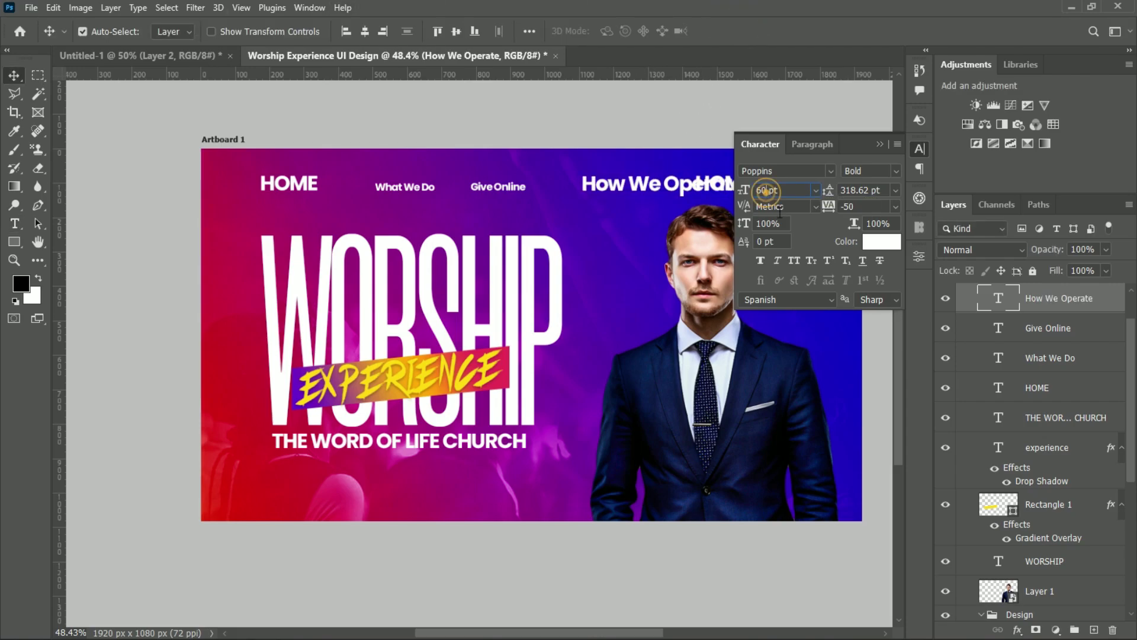
pyautogui.write('30')
pyautogui.press('Return')
# - Change the last HOME copy to "Media Resources" and set its size to 30 pt
pyautogui.doubleClick(735, 191)
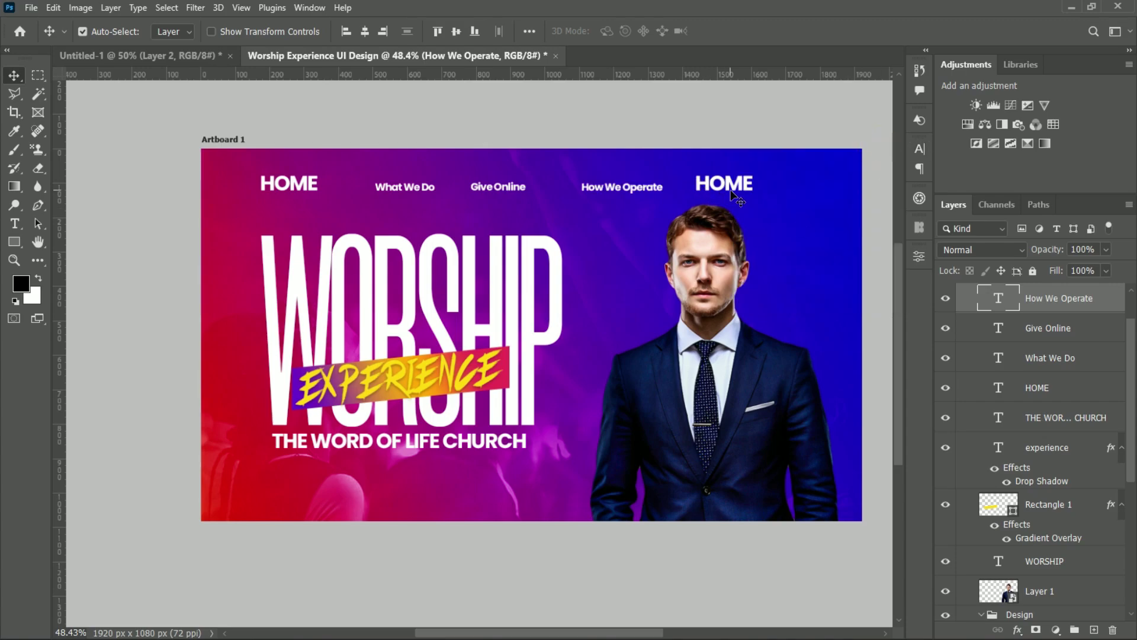
pyautogui.write('Media Resources')
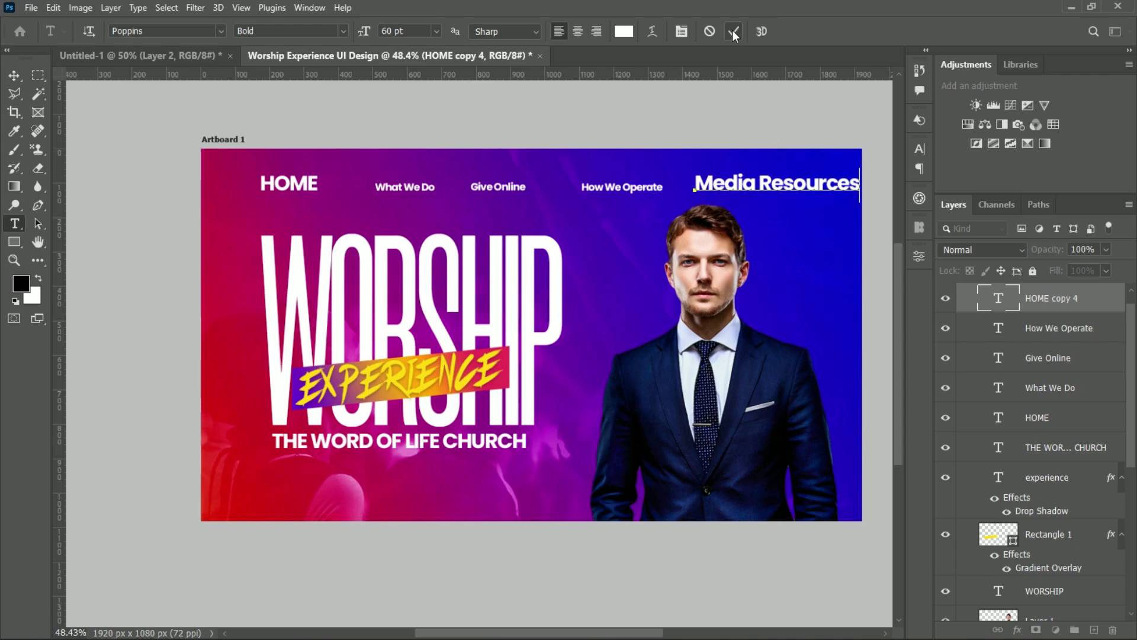
pyautogui.click(734, 31)
pyautogui.press('v')
pyautogui.click(920, 148)
pyautogui.click(770, 190)
pyautogui.write('30')
pyautogui.press('Return')
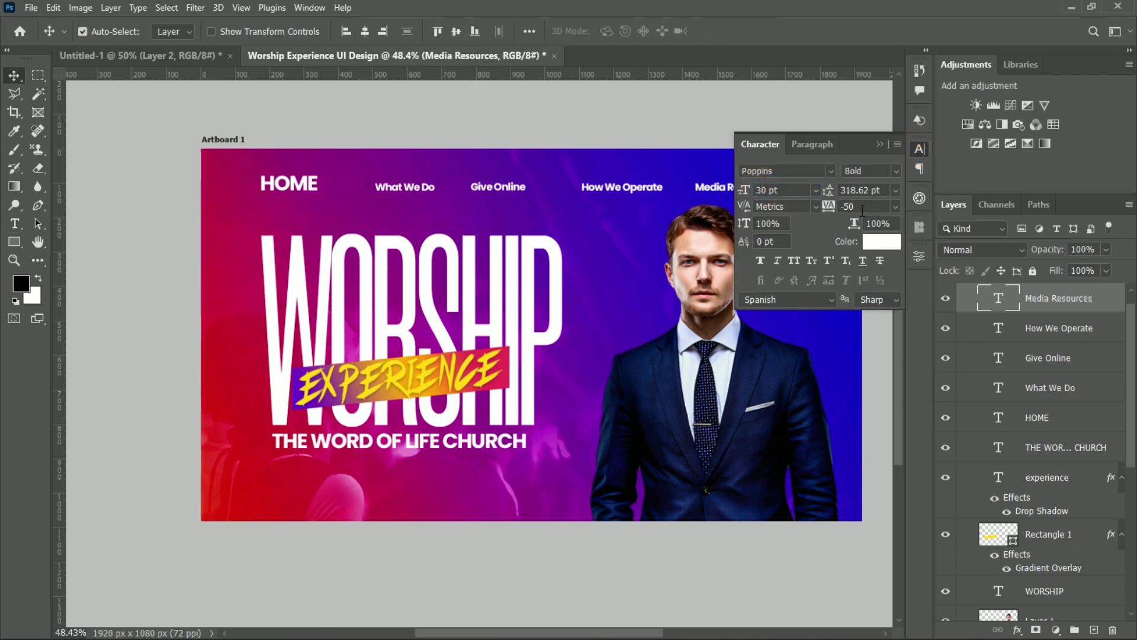
pyautogui.click(748, 325)
# - Swap the positions of How We Operate and Give Online, and place a duplicate of Media Resources at the end of the row
pyautogui.moveTo(622, 187)
pyautogui.mouseDown()
pyautogui.moveTo(502, 204)
pyautogui.moveTo(638, 187)
pyautogui.mouseUp()
pyautogui.moveTo(527, 204); pyautogui.dragTo(532, 190)
pyautogui.moveTo(640, 193); pyautogui.dragTo(588, 193)
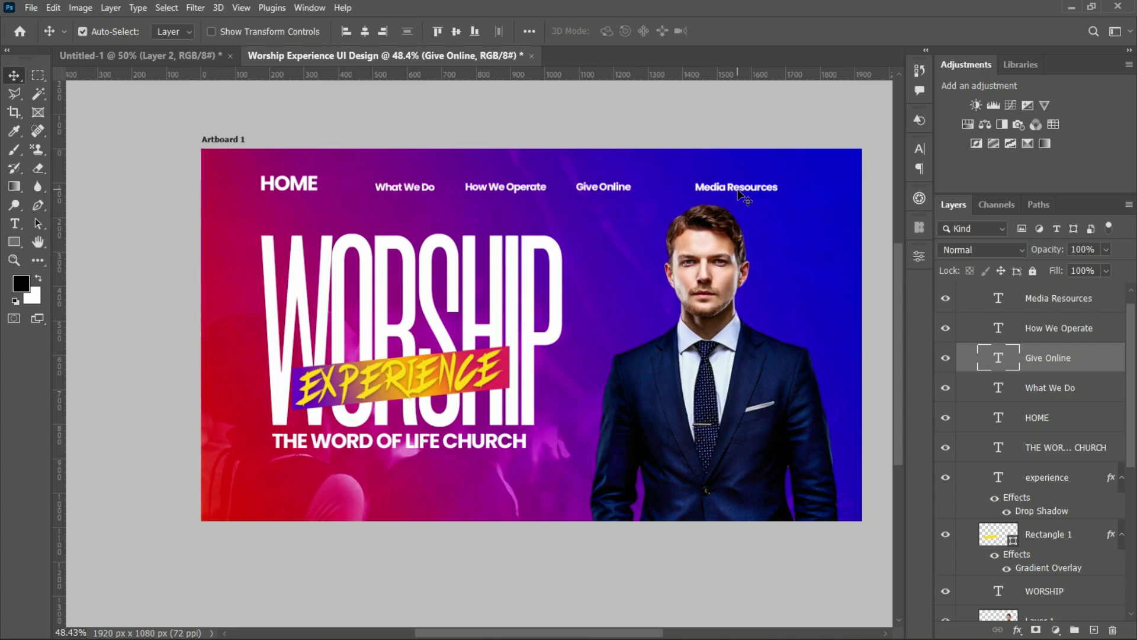
pyautogui.moveTo(736, 194); pyautogui.dragTo(779, 195)
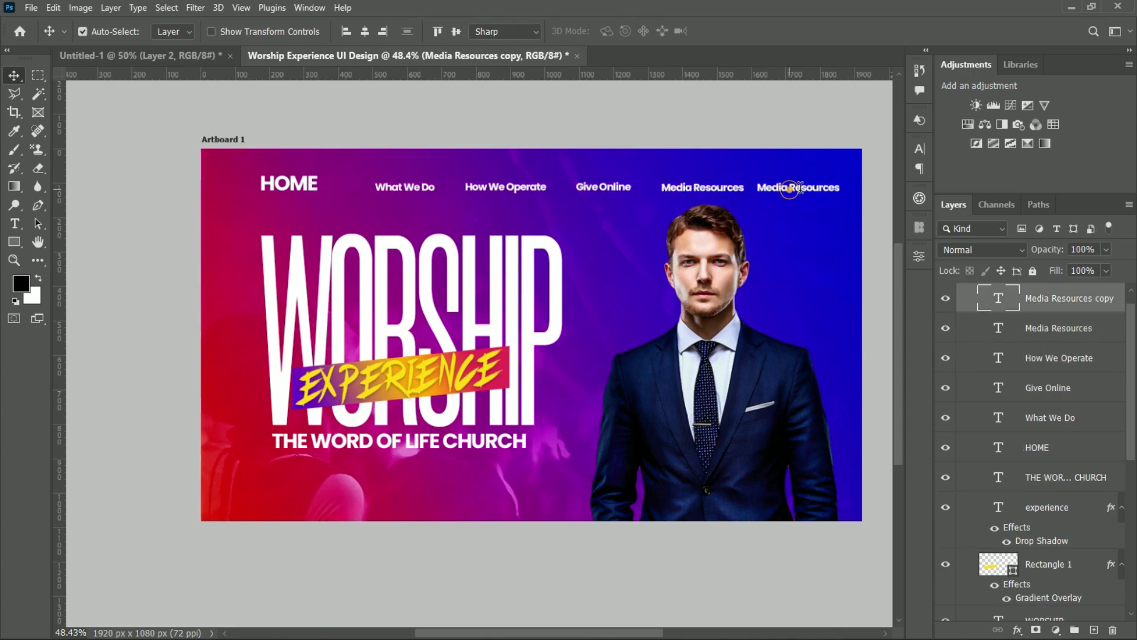
# - Change the duplicated Media Resources text at the end of the navigation row to "Contact Us"
pyautogui.doubleClick(780, 187)
pyautogui.write('Contact Us')
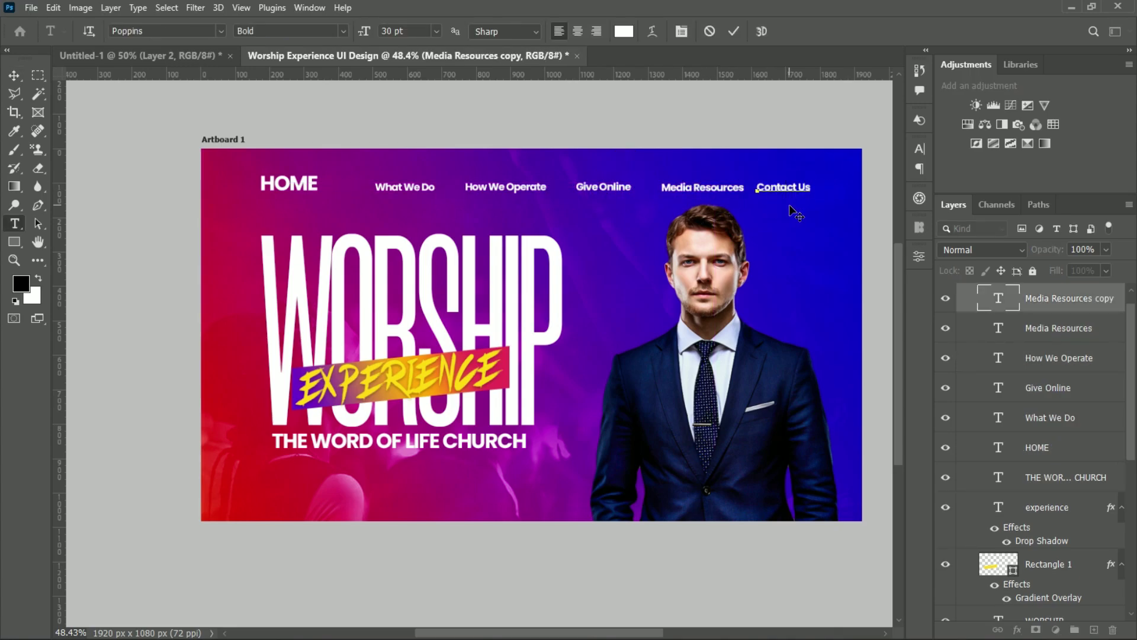
pyautogui.click(733, 30)
pyautogui.press('v')
pyautogui.scroll(3, 332, 196)
pyautogui.scroll(-4, 332, 195)
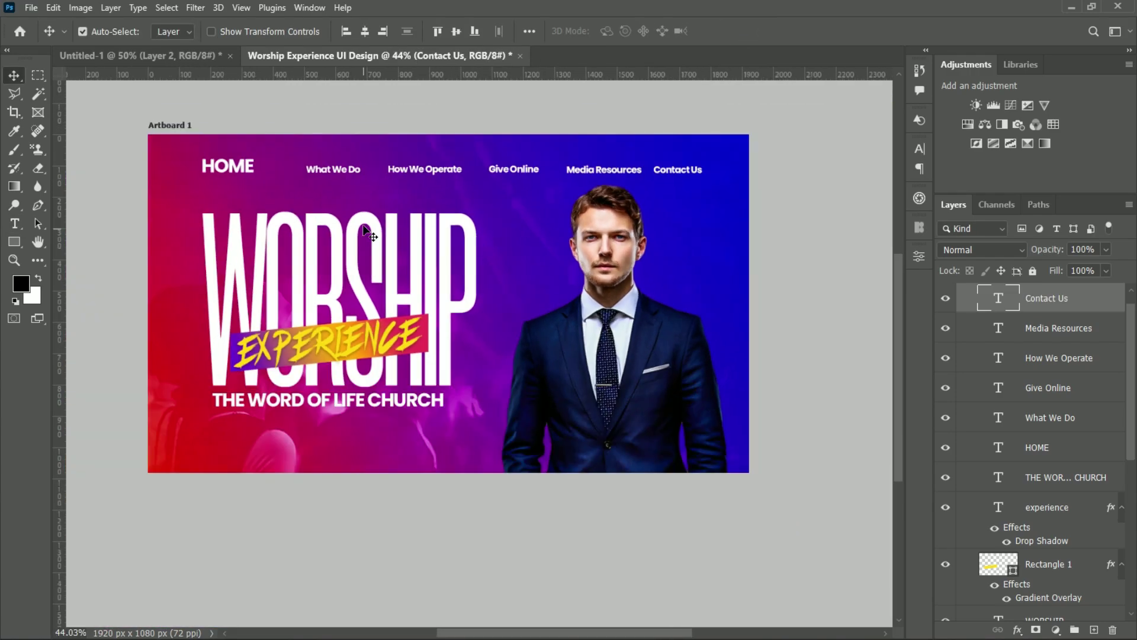
# - Shift HOME, What We Do, How We Operate, Give Online and Media Resources left to open space before Contact Us
pyautogui.scroll(2, 270, 144)
pyautogui.moveTo(272, 147); pyautogui.dragTo(249, 144)
pyautogui.moveTo(409, 143); pyautogui.dragTo(370, 143)
pyautogui.moveTo(527, 142); pyautogui.dragTo(477, 142)
pyautogui.moveTo(684, 159); pyautogui.dragTo(626, 156)
# - Duplicate Contact Us into the gap after Media Resources and change the copy's text to "Prayers"
pyautogui.moveTo(745, 146); pyautogui.dragTo(690, 144)
pyautogui.doubleClick(763, 146)
pyautogui.press('Escape')
pyautogui.doubleClick(691, 142)
pyautogui.write('Prayers')
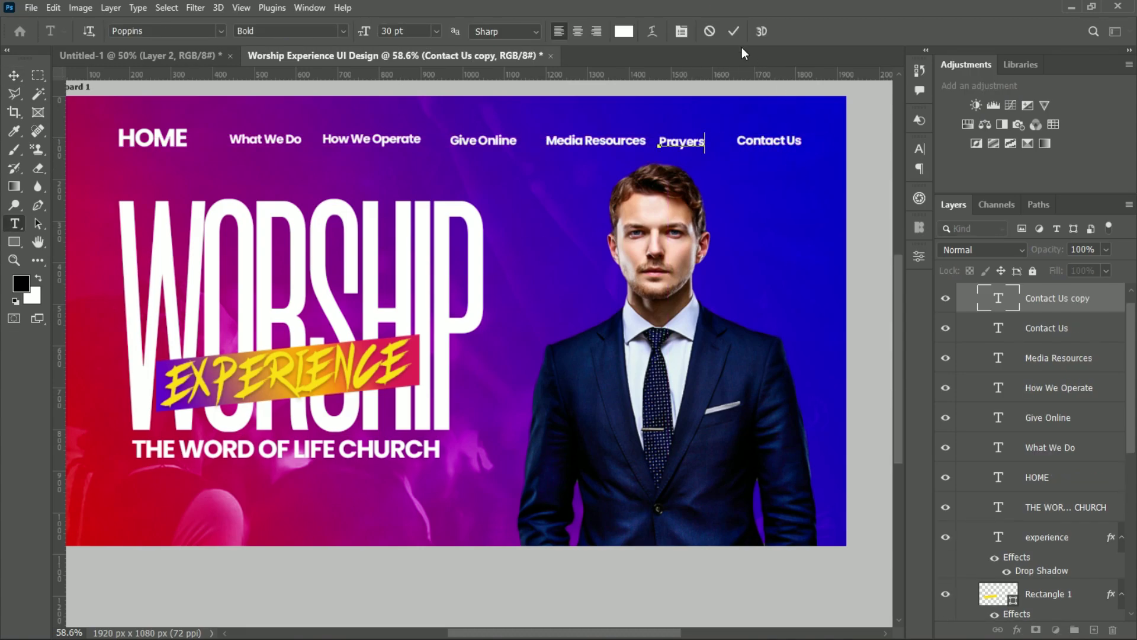
pyautogui.press('Escape')
pyautogui.press('v')
# - Select the six navigation texts from What We Do to Prayers and distribute them vertically and horizontally
pyautogui.keyDown('alt'); pyautogui.scroll(-1, 555, 269); pyautogui.keyUp('alt')
pyautogui.hscroll(-3, 555, 269)
pyautogui.click(578, 159)
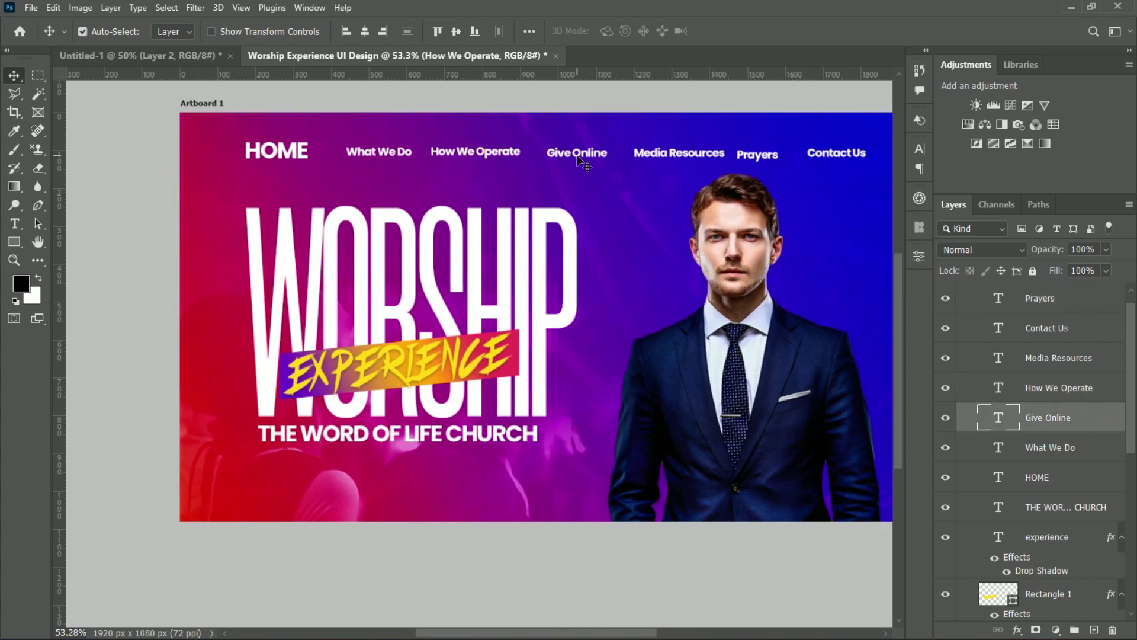
pyautogui.moveTo(588, 633); pyautogui.dragTo(597, 633)
pyautogui.click(342, 152)
pyautogui.keyDown('shift'); pyautogui.click(1043, 298); pyautogui.keyUp('shift')
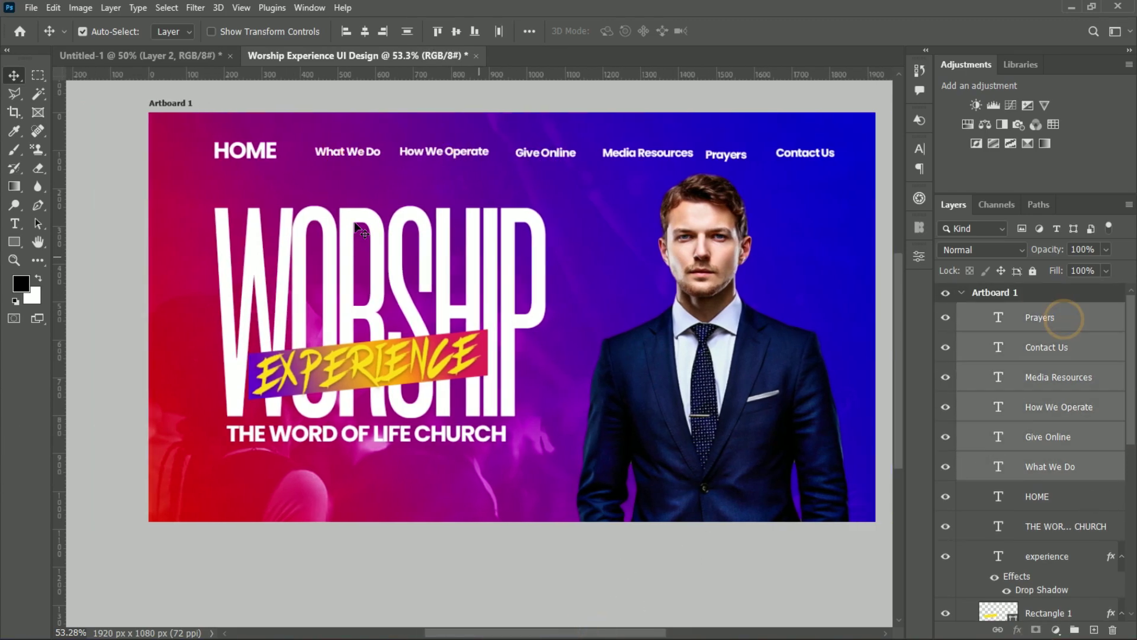
pyautogui.click(407, 31)
pyautogui.click(499, 30)
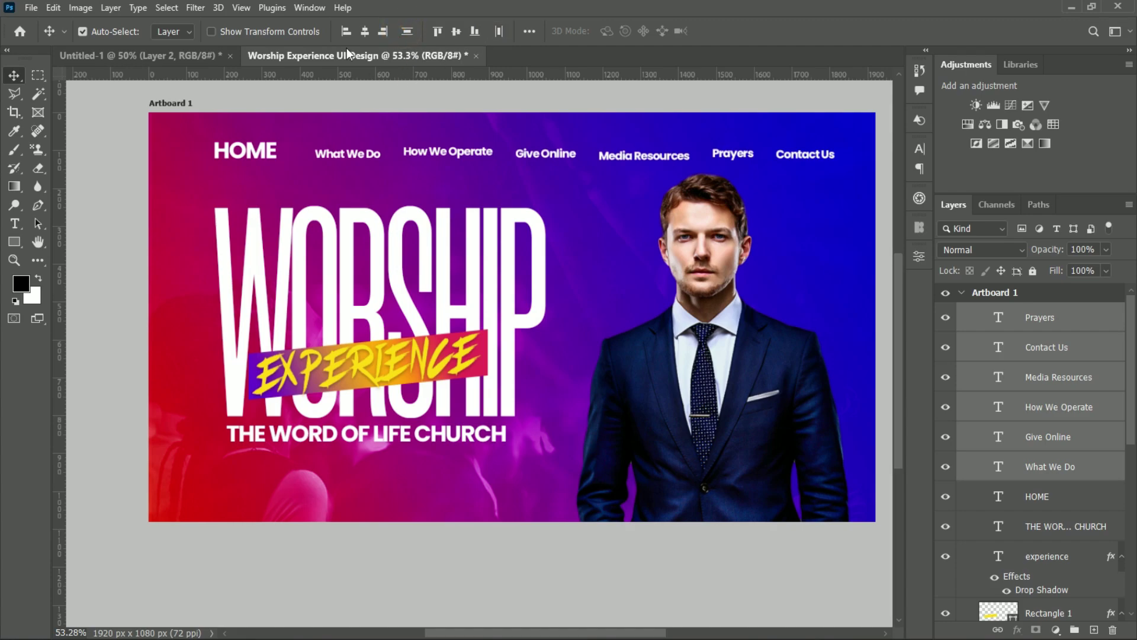
# - Undo a left alignment of the six navigation texts, and align their bottom edges with vertical distribution instead
pyautogui.click(346, 31)
pyautogui.hotkey('ctrl', 'z')
pyautogui.click(475, 30)
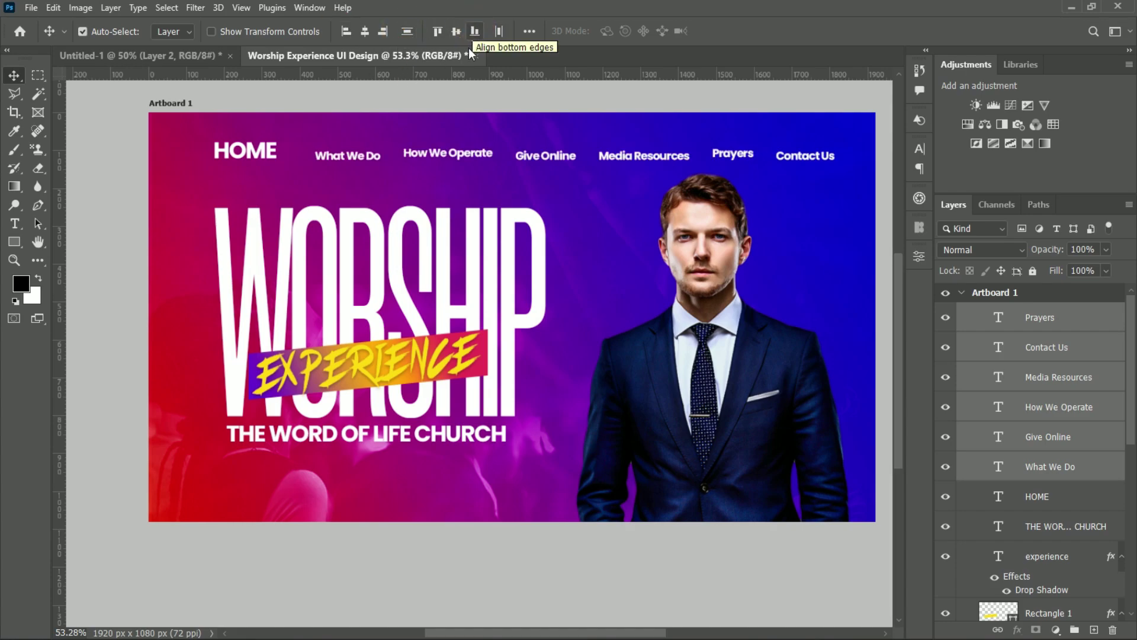
pyautogui.click(407, 31)
pyautogui.click(474, 29)
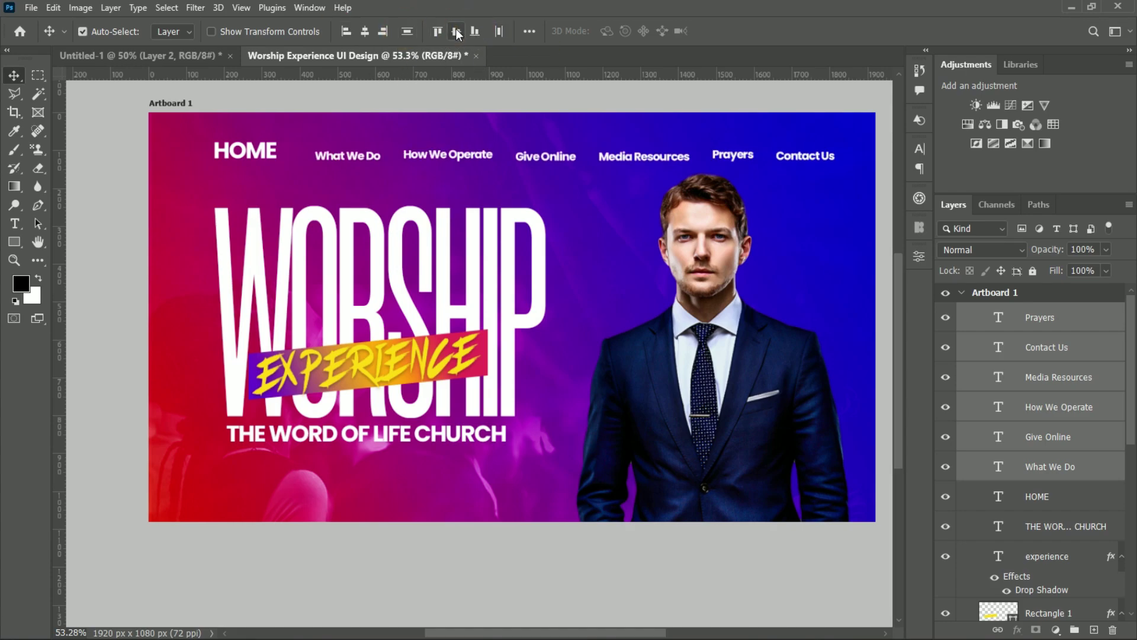
# - Set the six selected navigation texts to 25 pt in Poppins Regular
pyautogui.click(920, 148)
pyautogui.doubleClick(770, 189)
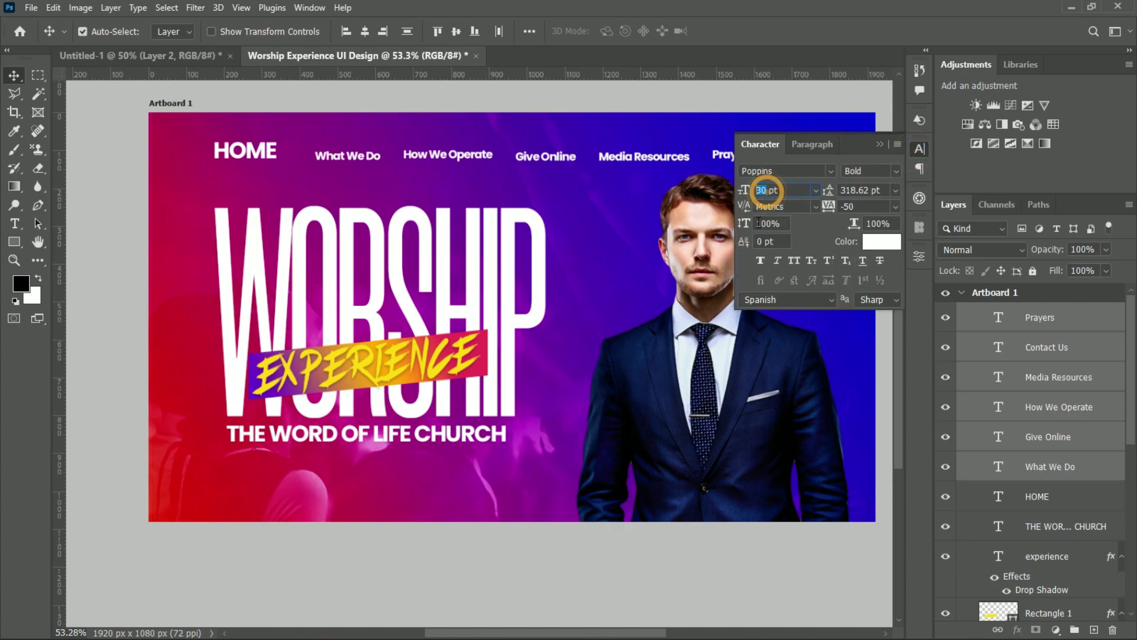
pyautogui.write('25')
pyautogui.press('Return')
pyautogui.click(870, 171)
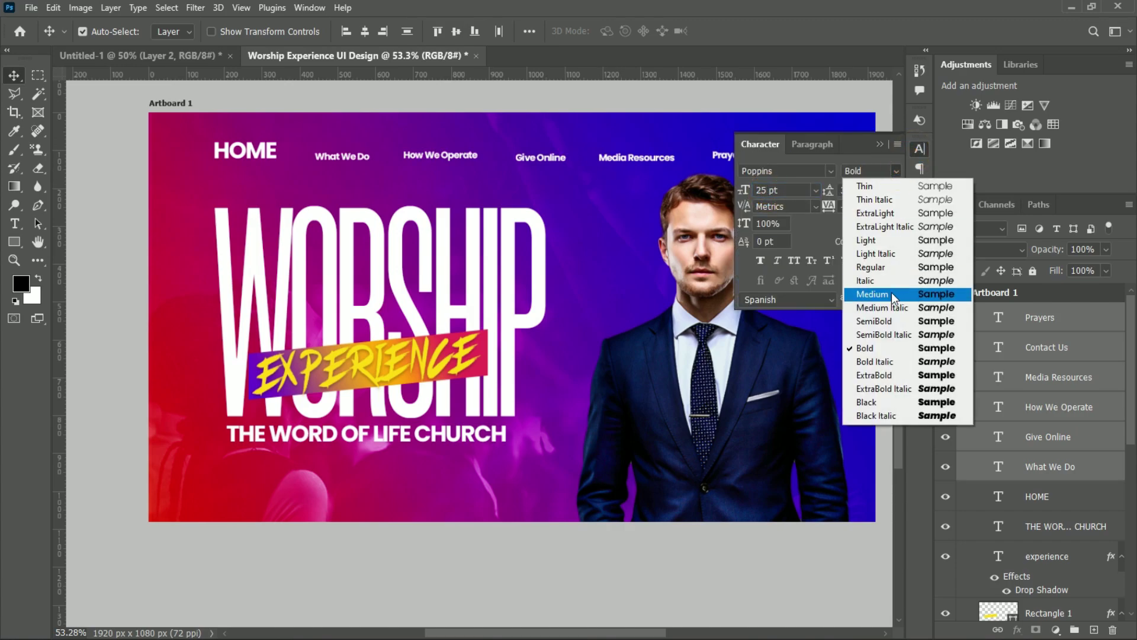
pyautogui.click(859, 261)
pyautogui.click(880, 145)
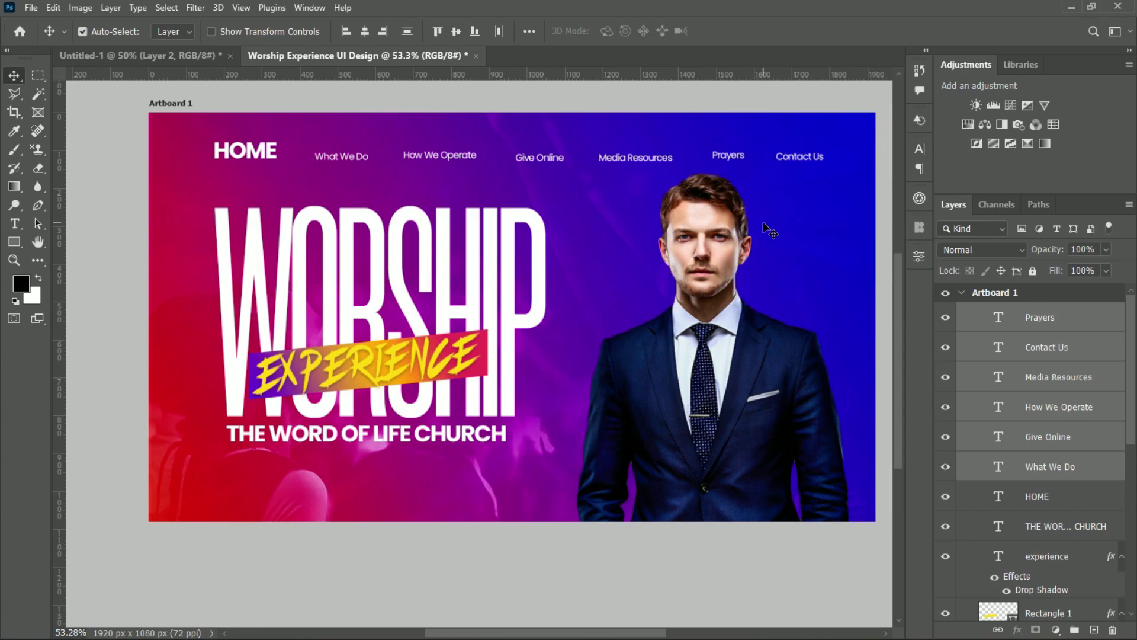
# - Move the six navigation texts up slightly, and shift How We Operate and What We Do right, away from HOME
pyautogui.hotkey('shift', 'Up')
pyautogui.hotkey('shift', 'Up')
pyautogui.hotkey('shift', 'Up')
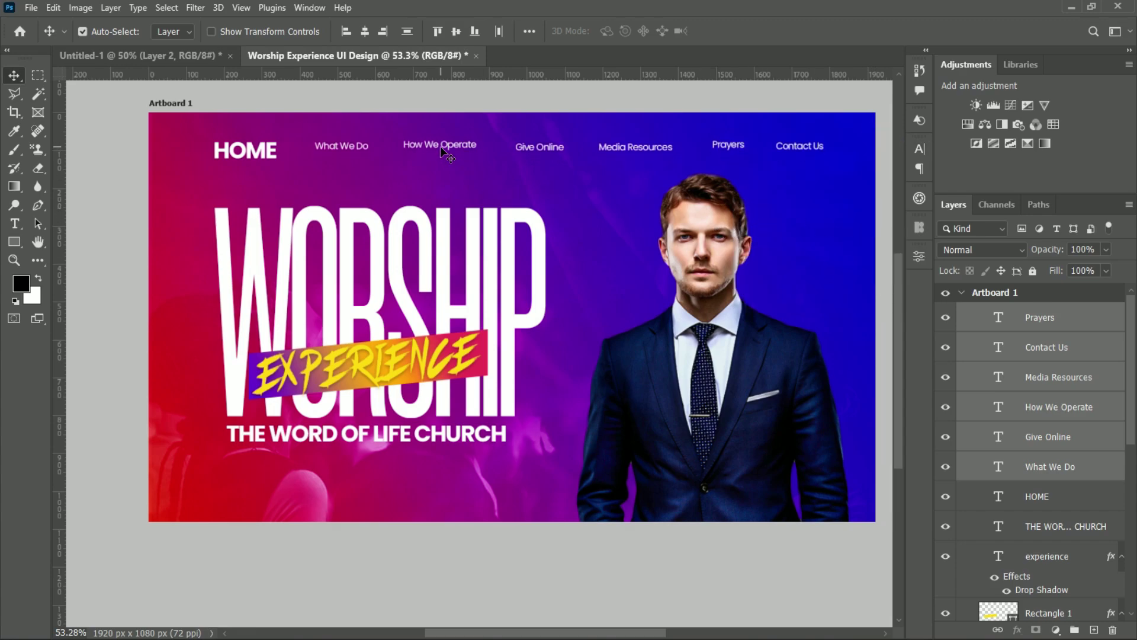
pyautogui.moveTo(458, 146); pyautogui.dragTo(470, 148)
pyautogui.moveTo(349, 148); pyautogui.dragTo(381, 149)
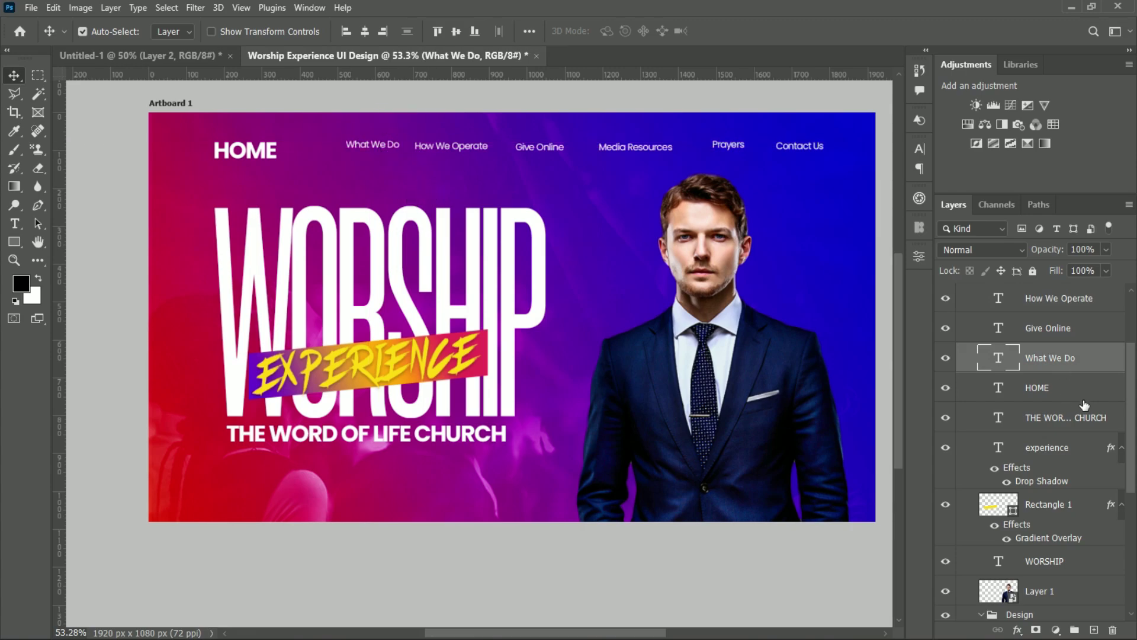
# - Distribute the six navigation texts from What We Do to Contact Us horizontally and align their vertical centers
pyautogui.scroll(3, 1054, 385)
pyautogui.keyDown('shift'); pyautogui.click(1040, 317); pyautogui.keyUp('shift')
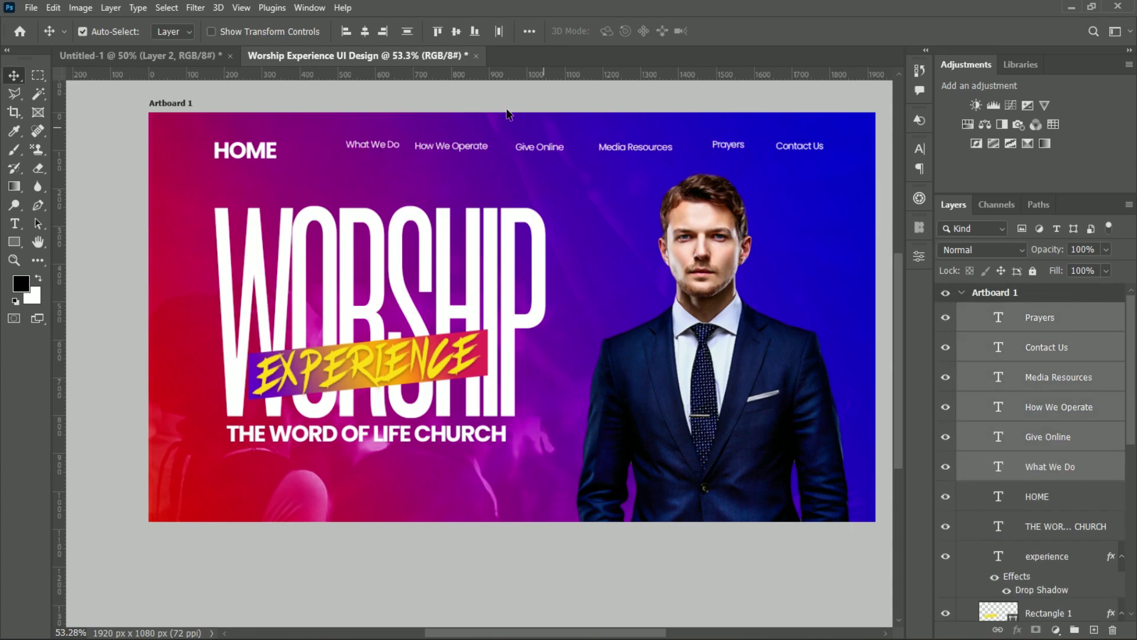
pyautogui.click(500, 32)
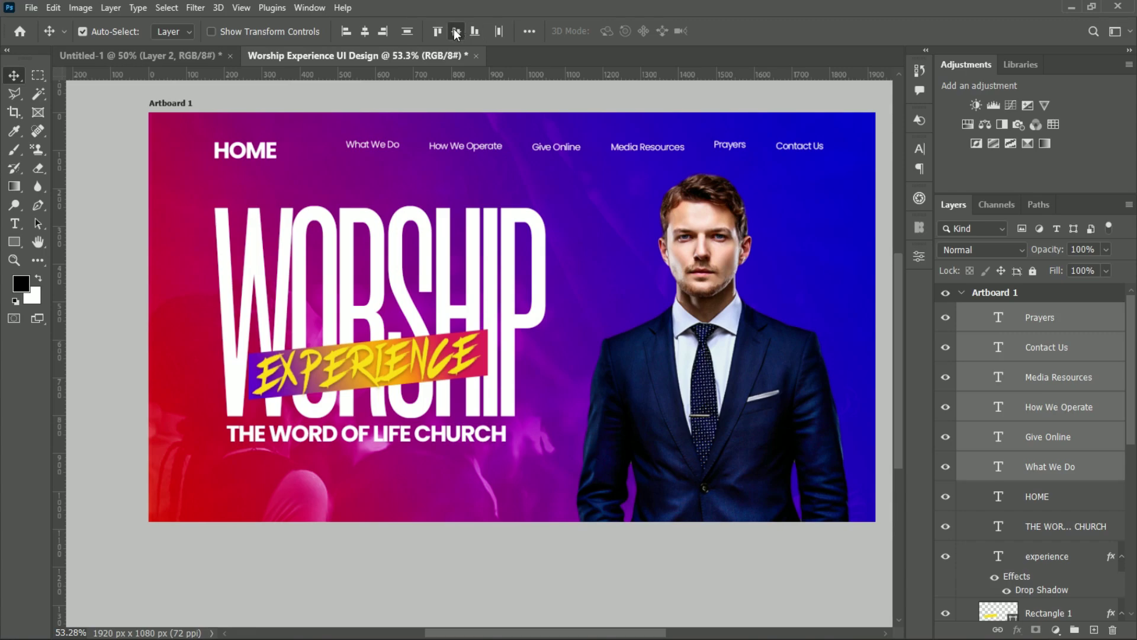
pyautogui.click(456, 32)
# - Change the HOME text to "WTLC HOME"
pyautogui.click(254, 149)
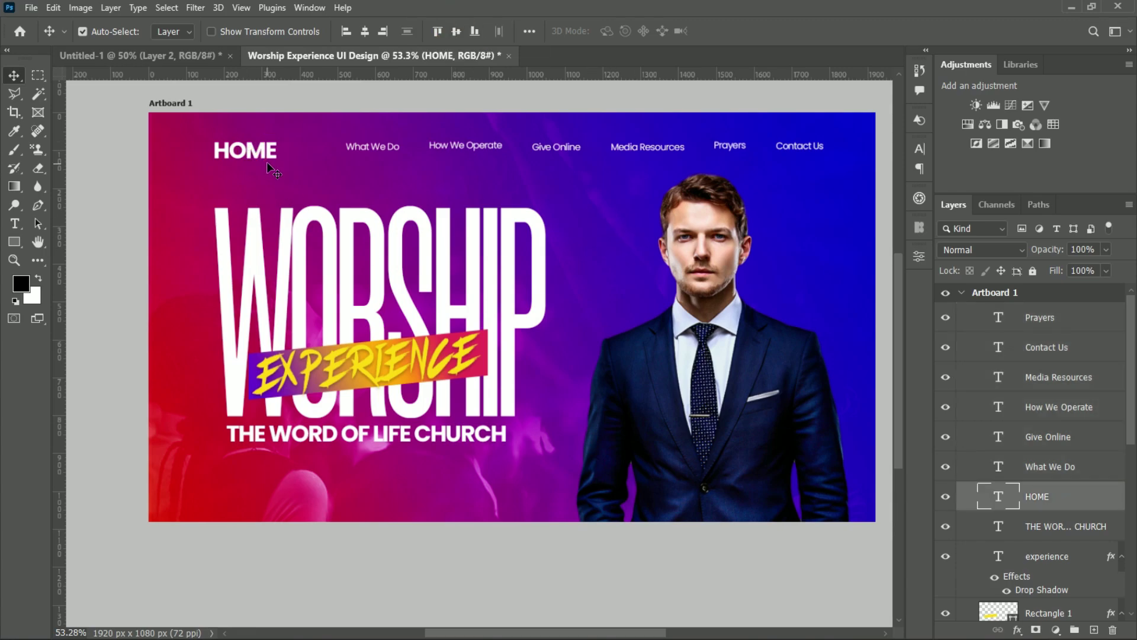
pyautogui.doubleClick(262, 155)
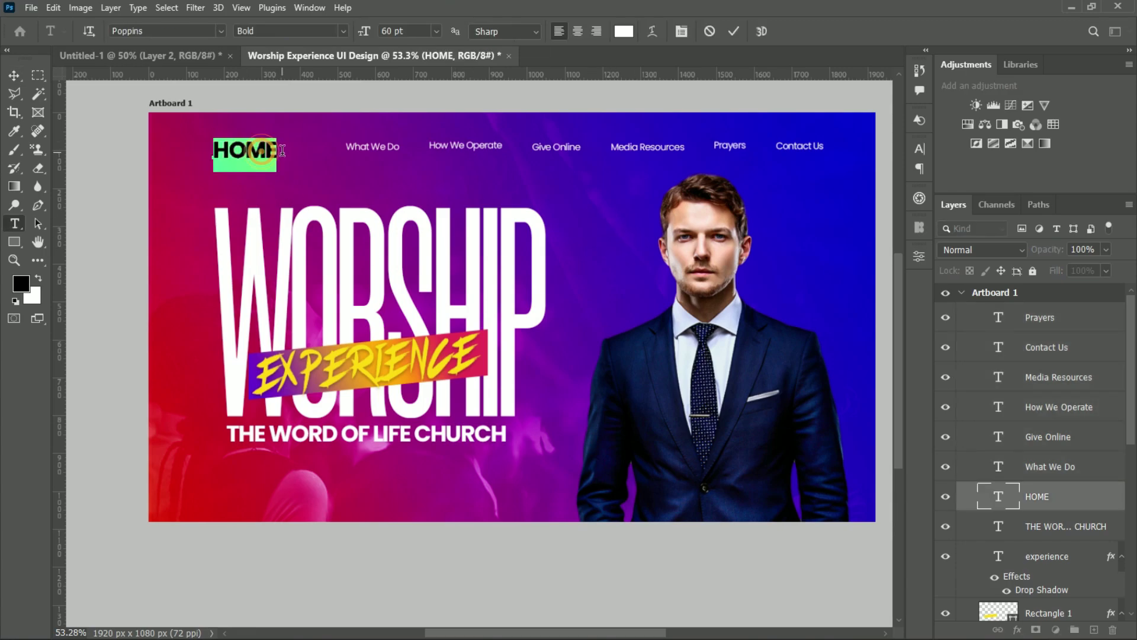
pyautogui.press('BackSpace')
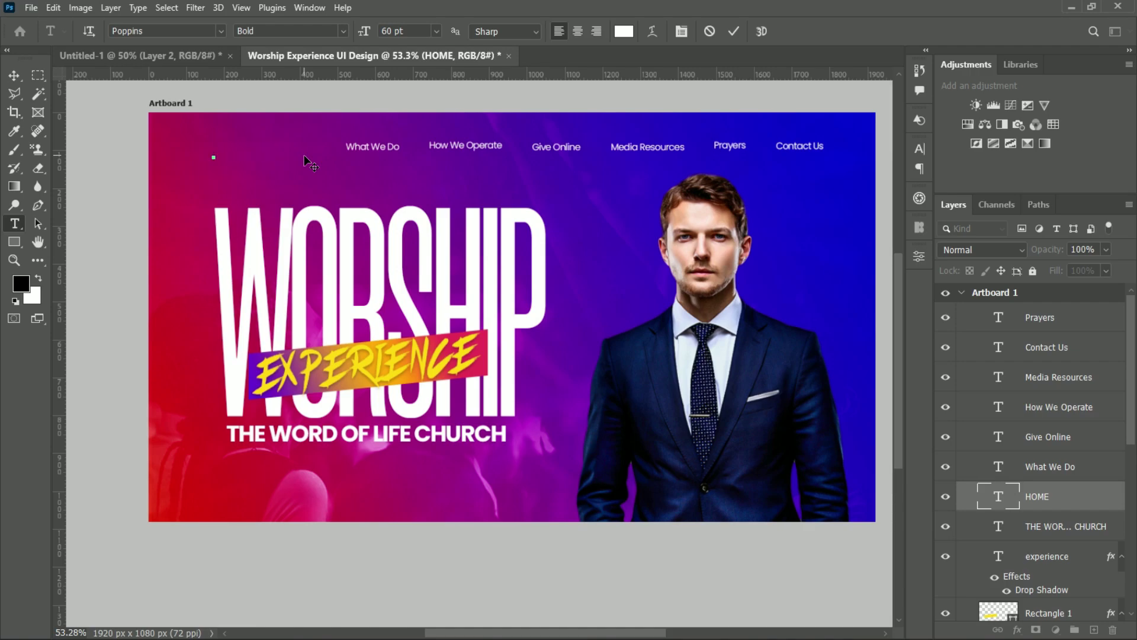
pyautogui.write('WTLC HOME')
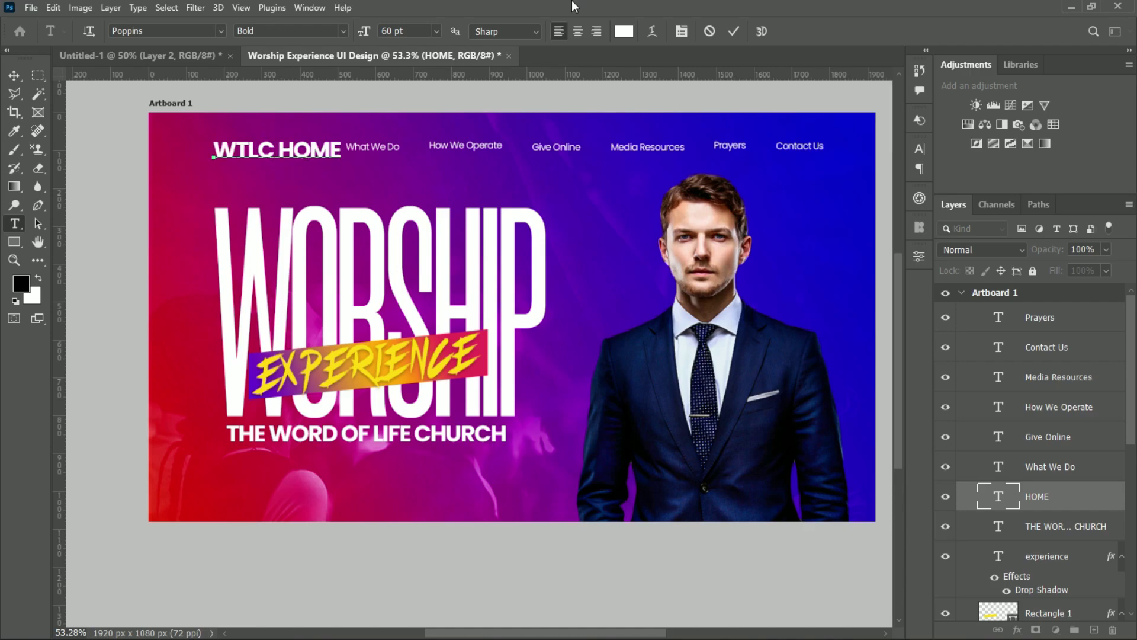
pyautogui.click(734, 31)
# - Set WTLC HOME to 35 pt and position it level with the rest of the navigation row
pyautogui.click(919, 148)
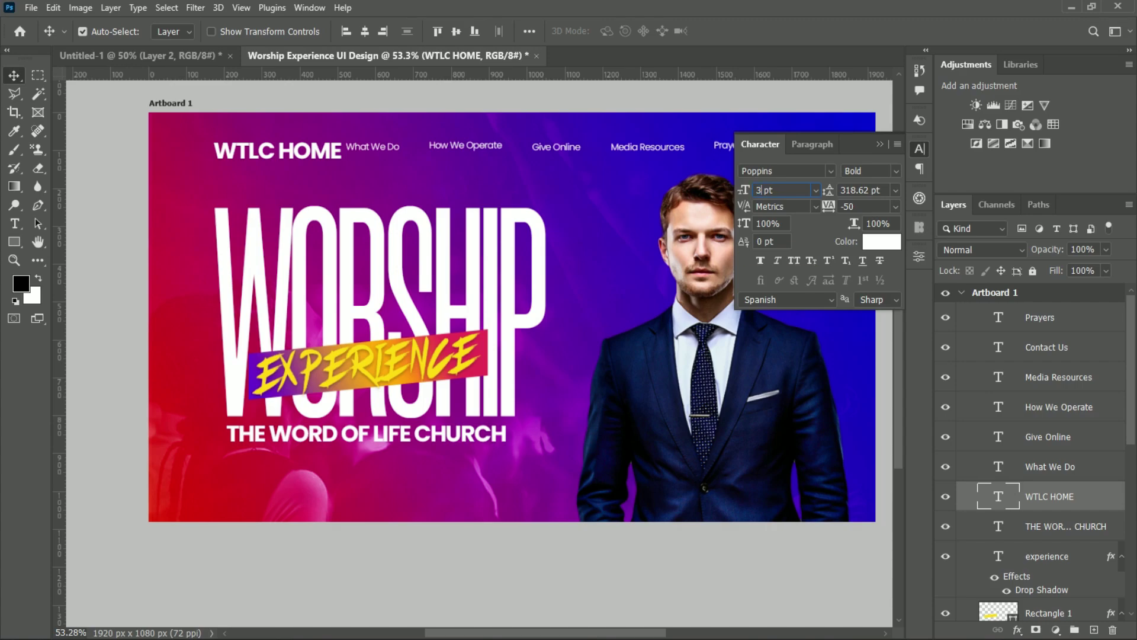
pyautogui.write('5')
pyautogui.press('Return')
pyautogui.moveTo(265, 155); pyautogui.dragTo(268, 154)
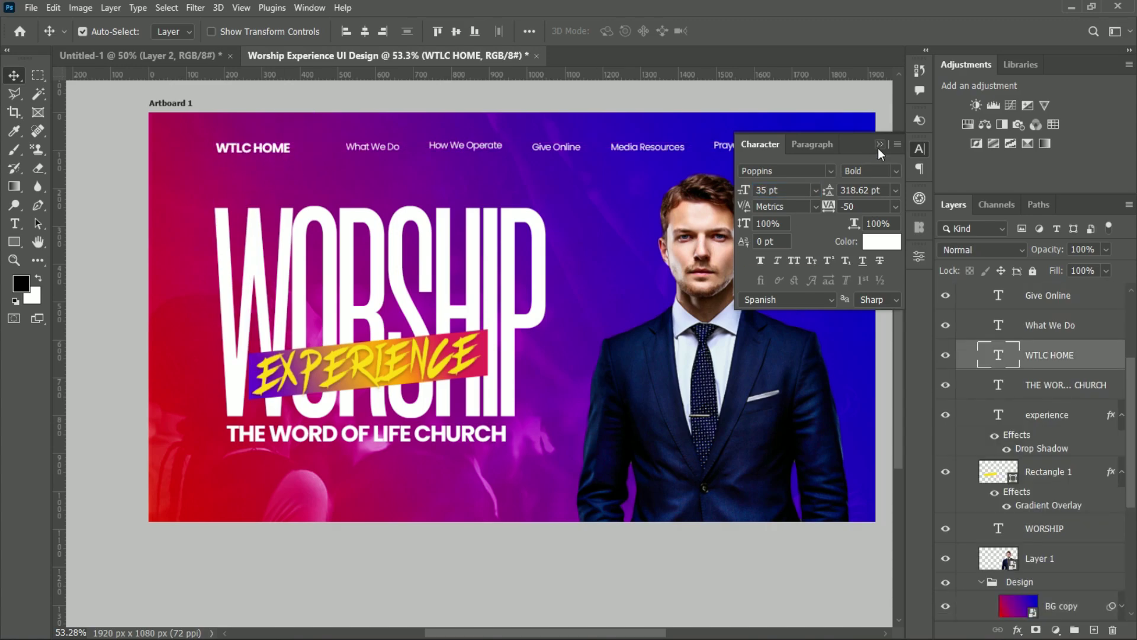
pyautogui.click(879, 145)
# - Recolor WTLC HOME with the yellow sampled from the EXPERIENCE lettering
pyautogui.click(920, 150)
pyautogui.click(881, 241)
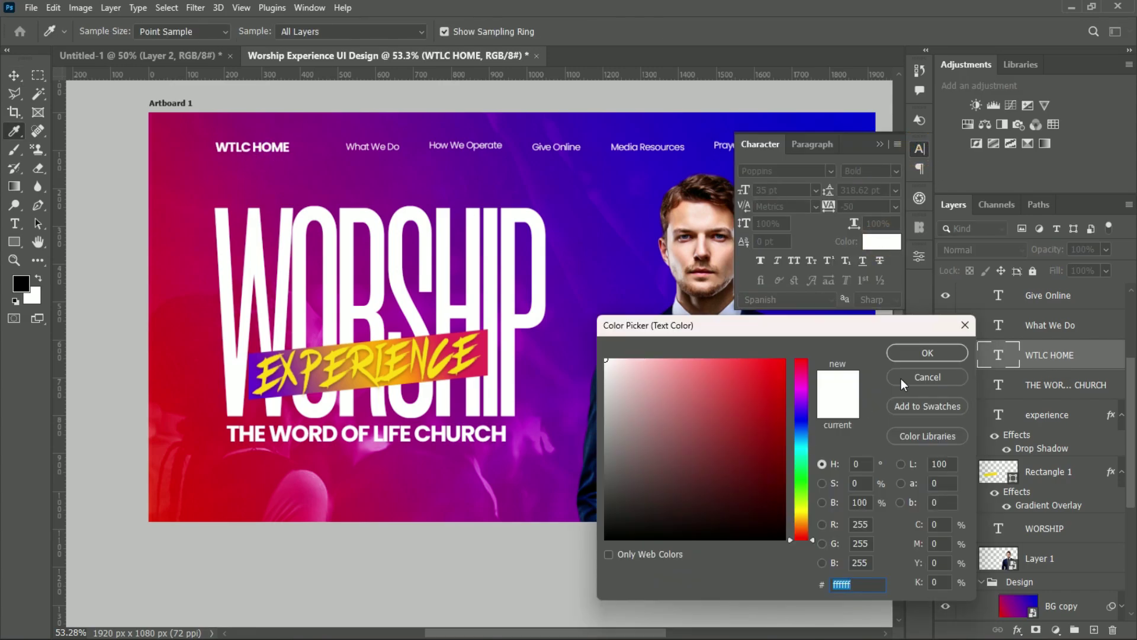
pyautogui.click(465, 354)
pyautogui.click(927, 353)
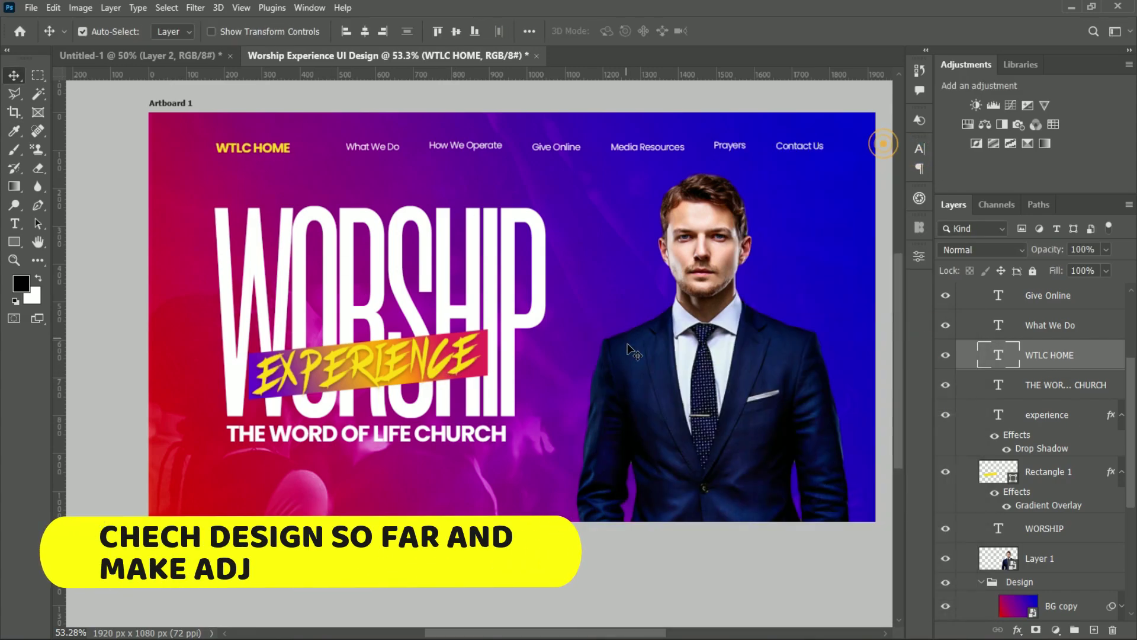
# - Move the suited man slightly to the right on the artboard
pyautogui.moveTo(657, 366); pyautogui.dragTo(694, 358)
# - Set the font style of the six navigation texts from What We Do to Prayers to SemiBold
pyautogui.click(1076, 355)
pyautogui.click(1067, 325)
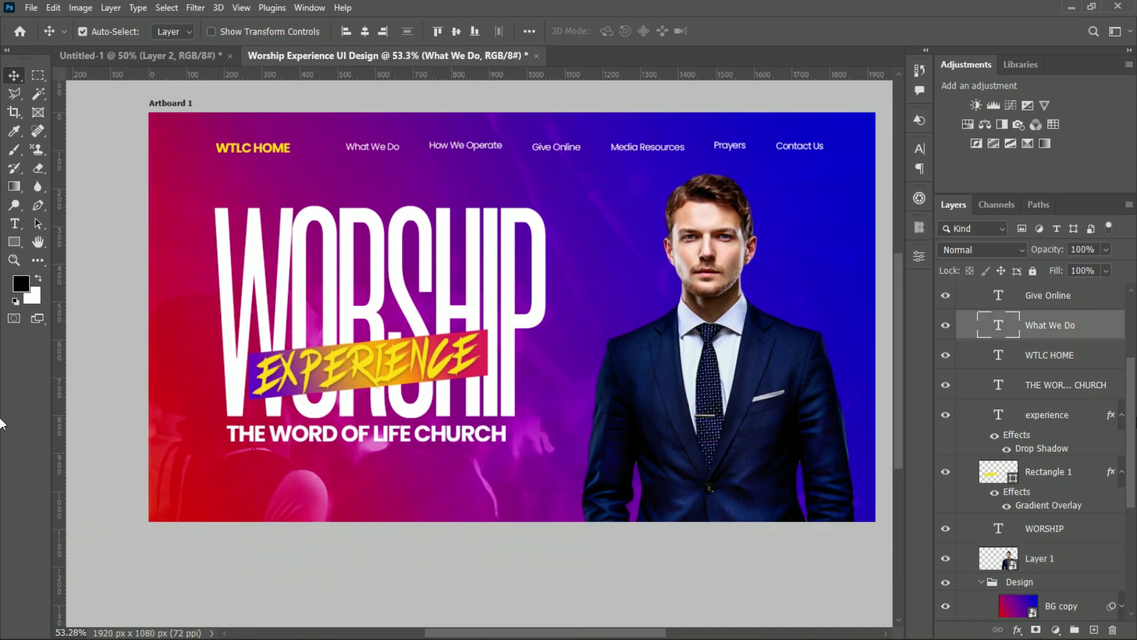
pyautogui.scroll(3, 1134, 329)
pyautogui.keyDown('shift'); pyautogui.click(1039, 317); pyautogui.keyUp('shift')
pyautogui.click(920, 149)
pyautogui.click(895, 171)
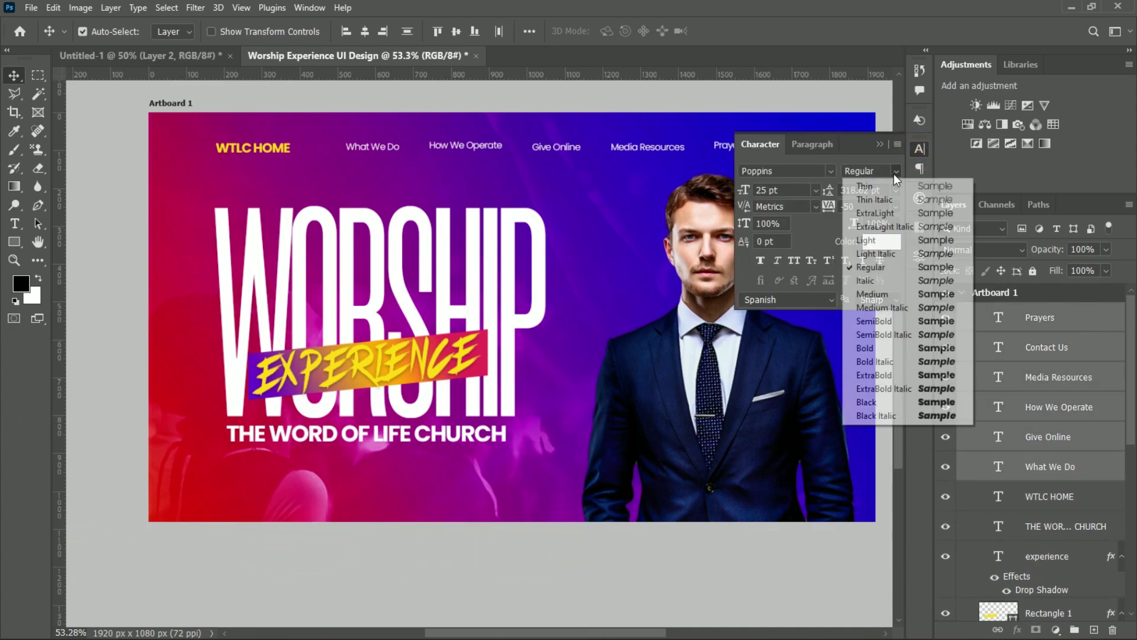
pyautogui.click(884, 295)
pyautogui.click(891, 171)
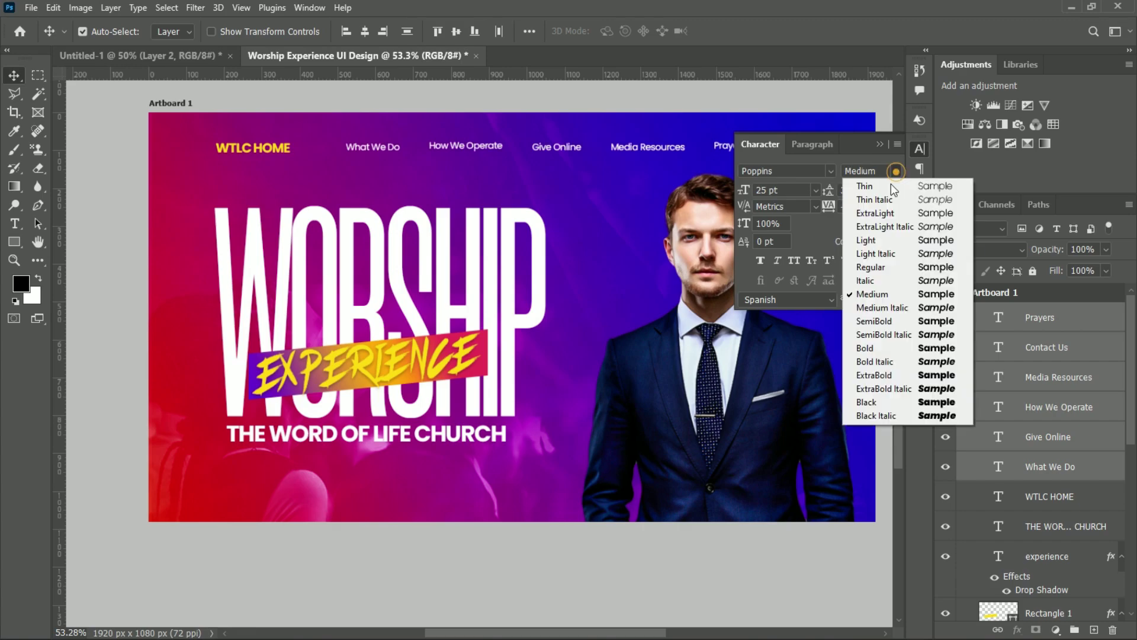
pyautogui.click(891, 320)
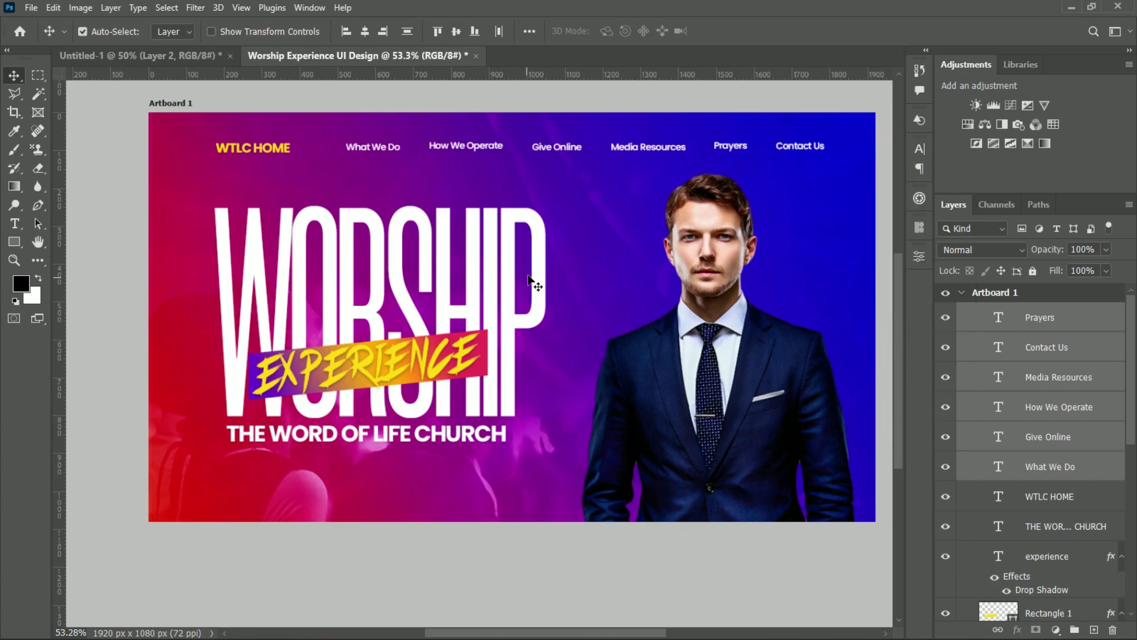
# - Set the tracking of the six selected navigation texts to -25
pyautogui.click(920, 149)
pyautogui.click(893, 201)
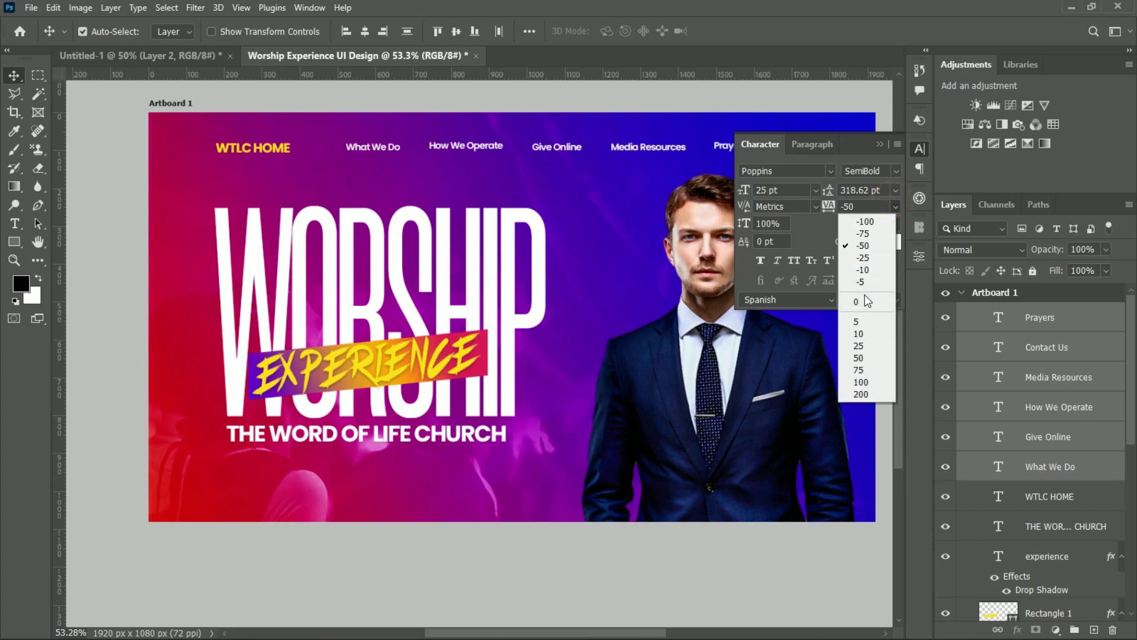
pyautogui.click(864, 261)
pyautogui.click(877, 143)
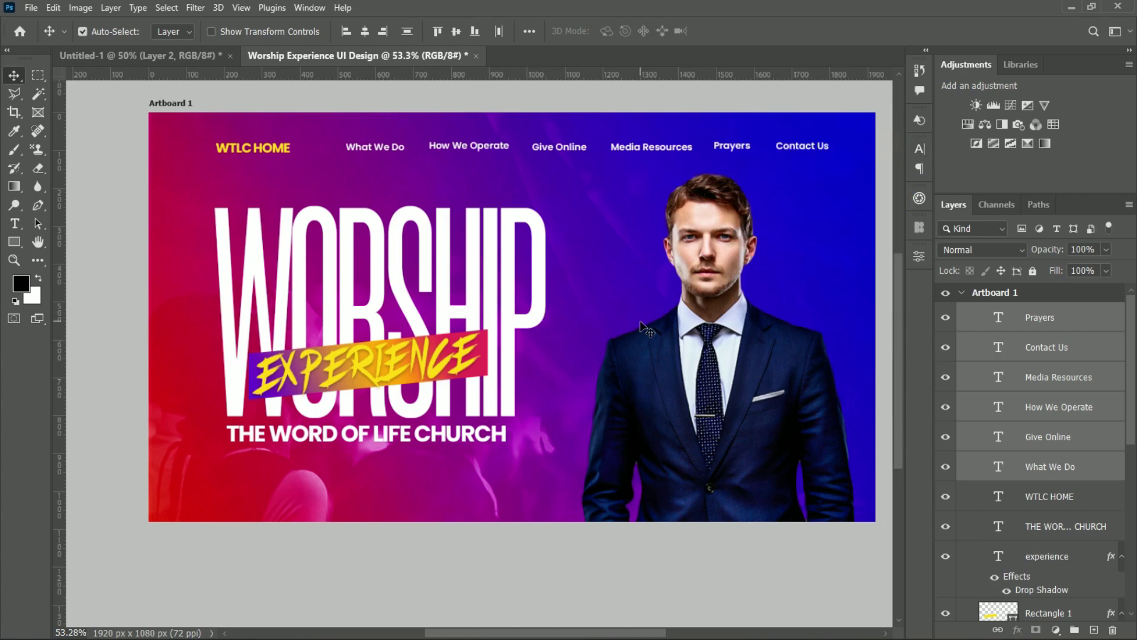
# - Add a Multiply drop shadow to the WORSHIP title with 32% opacity, 4 px distance, 4% spread and 10 px size
pyautogui.click(516, 304)
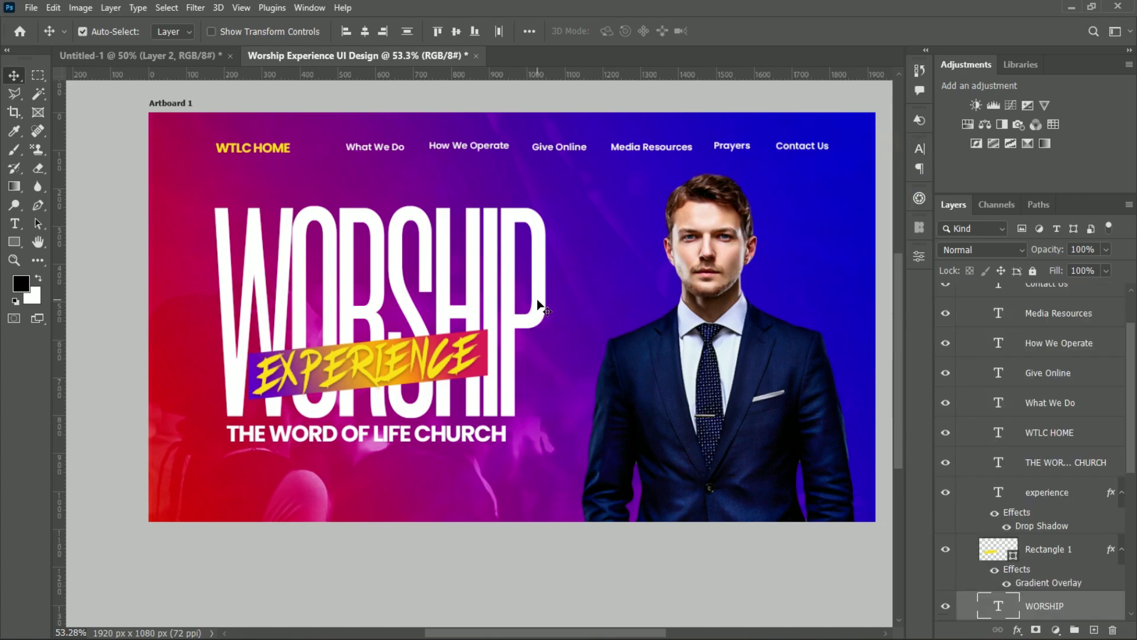
pyautogui.doubleClick(1105, 607)
pyautogui.click(592, 525)
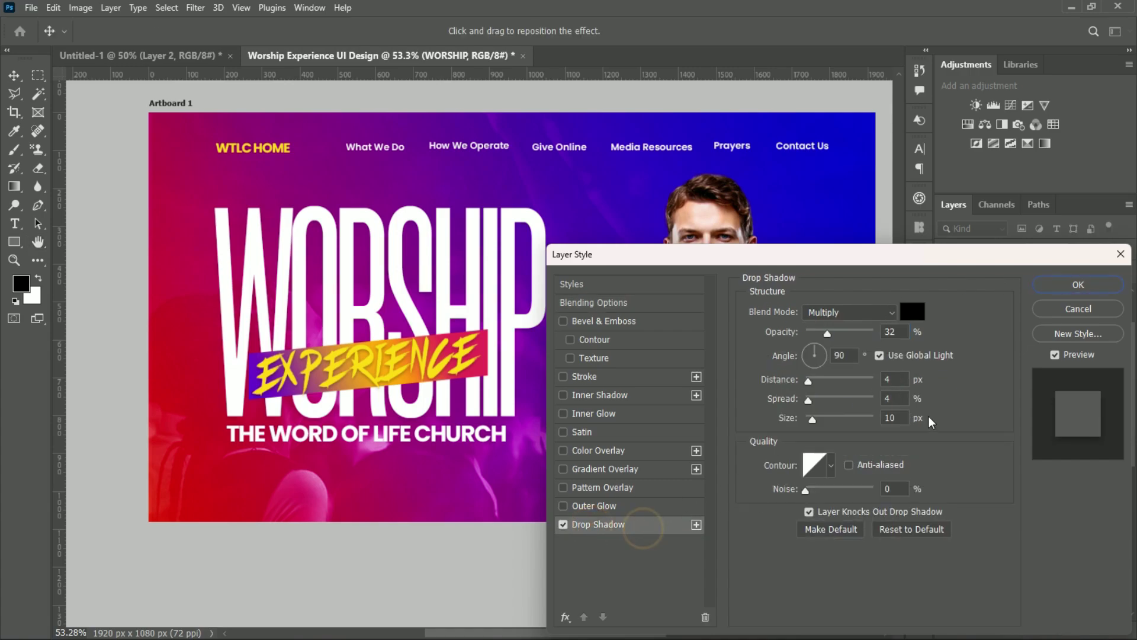
pyautogui.click(1078, 285)
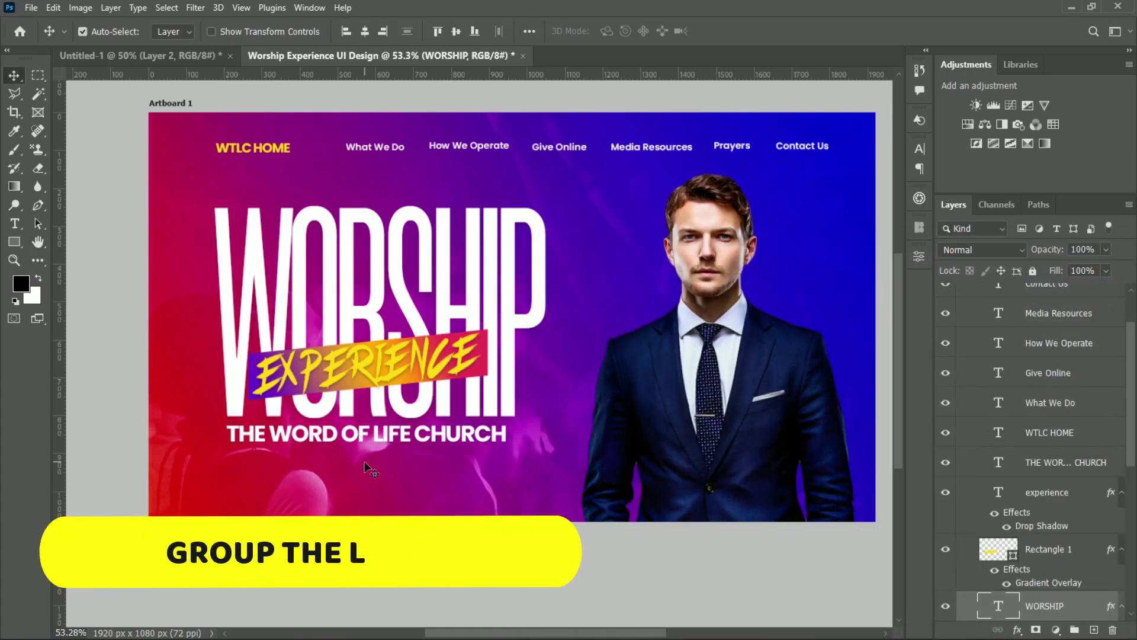
# - Group the layers from Prayers down to WORSHIP and name the group Text
pyautogui.moveTo(1131, 398); pyautogui.dragTo(1133, 318)
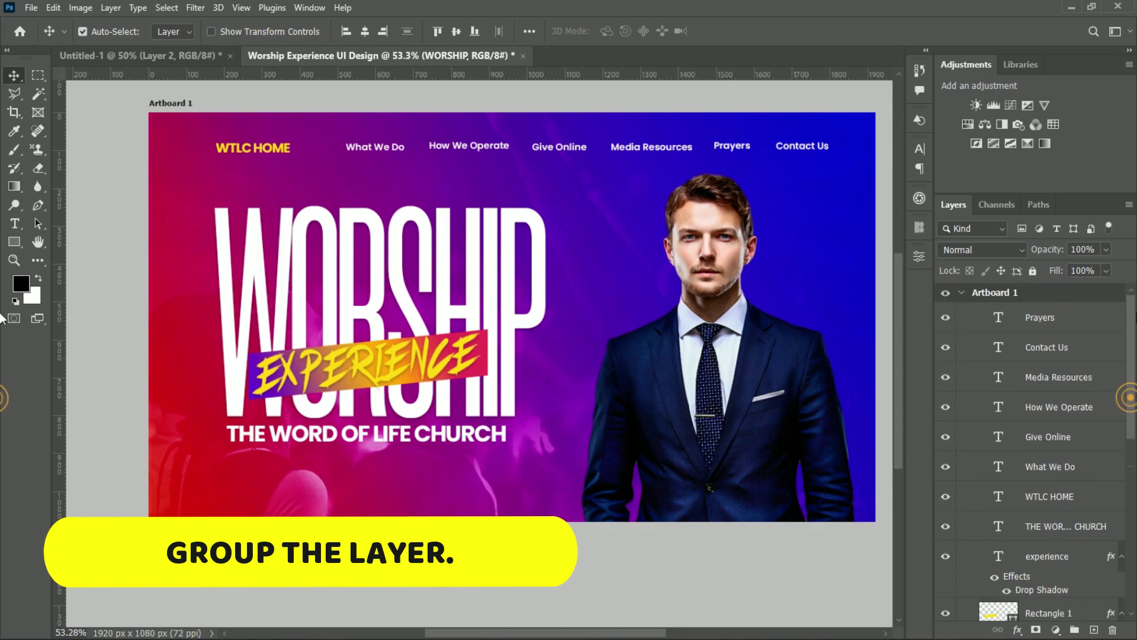
pyautogui.click(1040, 318)
pyautogui.scroll(-5, 1131, 438)
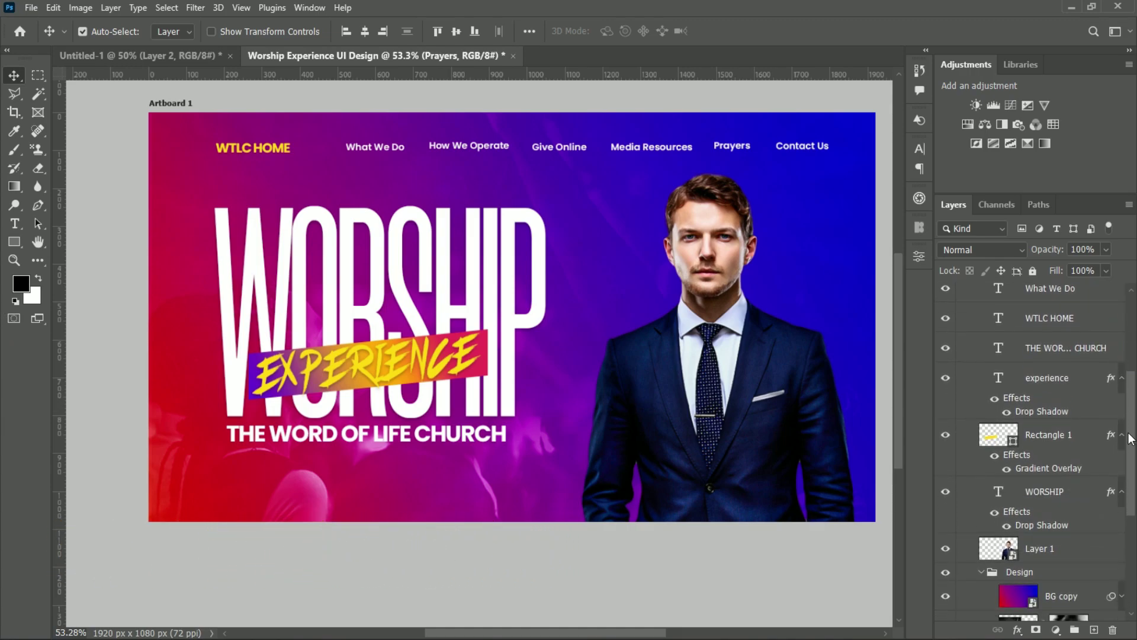
pyautogui.keyDown('shift'); pyautogui.click(1071, 513); pyautogui.keyUp('shift')
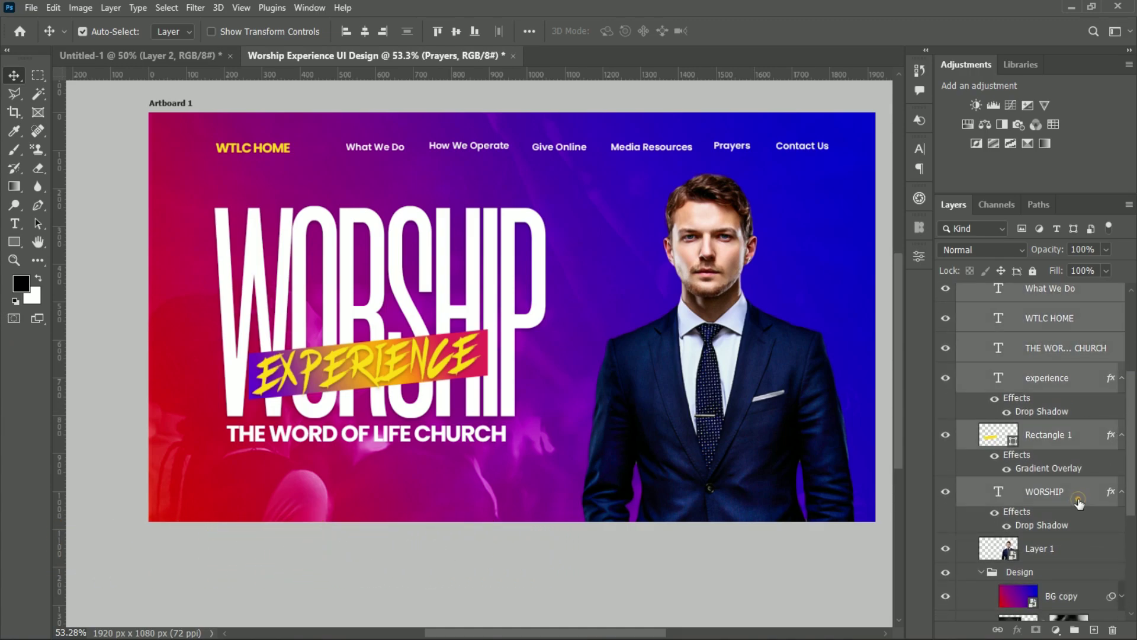
pyautogui.hotkey('ctrl', 'g')
pyautogui.doubleClick(1050, 313)
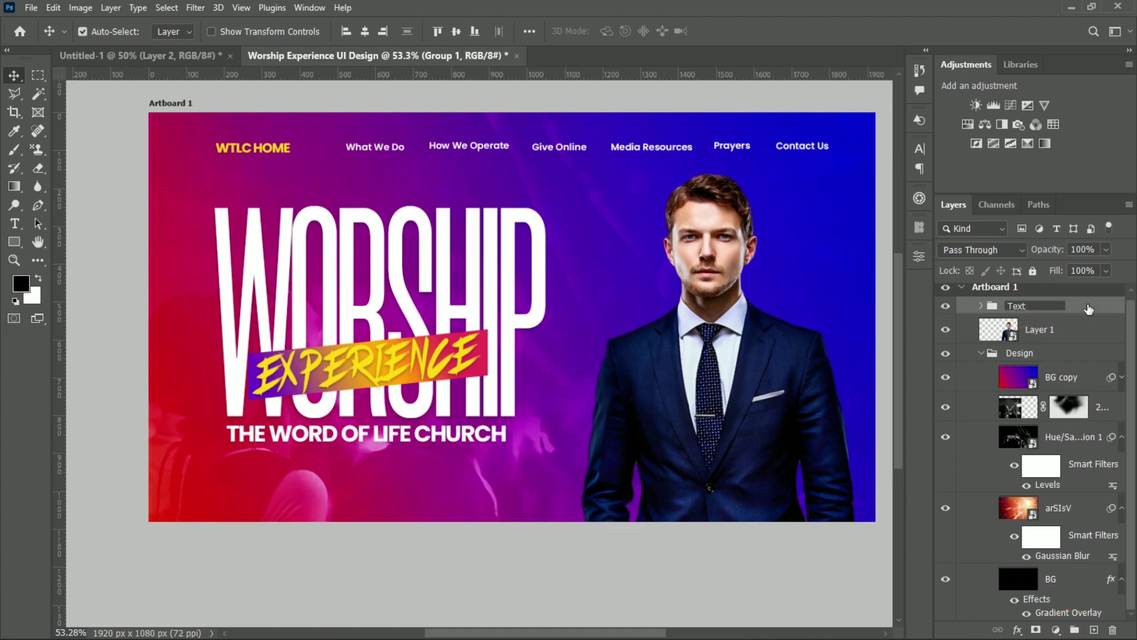
pyautogui.write('Text')
pyautogui.click(1089, 309)
# - Collapse the Design group and place the suited man's layer in its own new group named Image
pyautogui.click(981, 353)
pyautogui.click(1040, 329)
pyautogui.click(1074, 629)
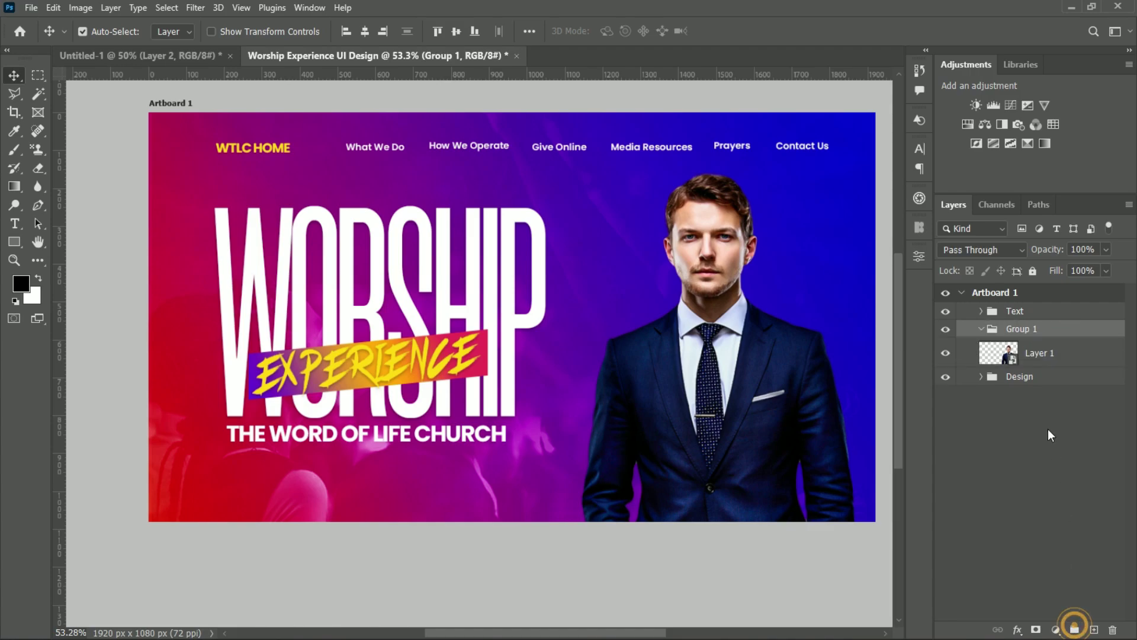
pyautogui.click(985, 328)
pyautogui.click(1032, 351)
pyautogui.click(984, 329)
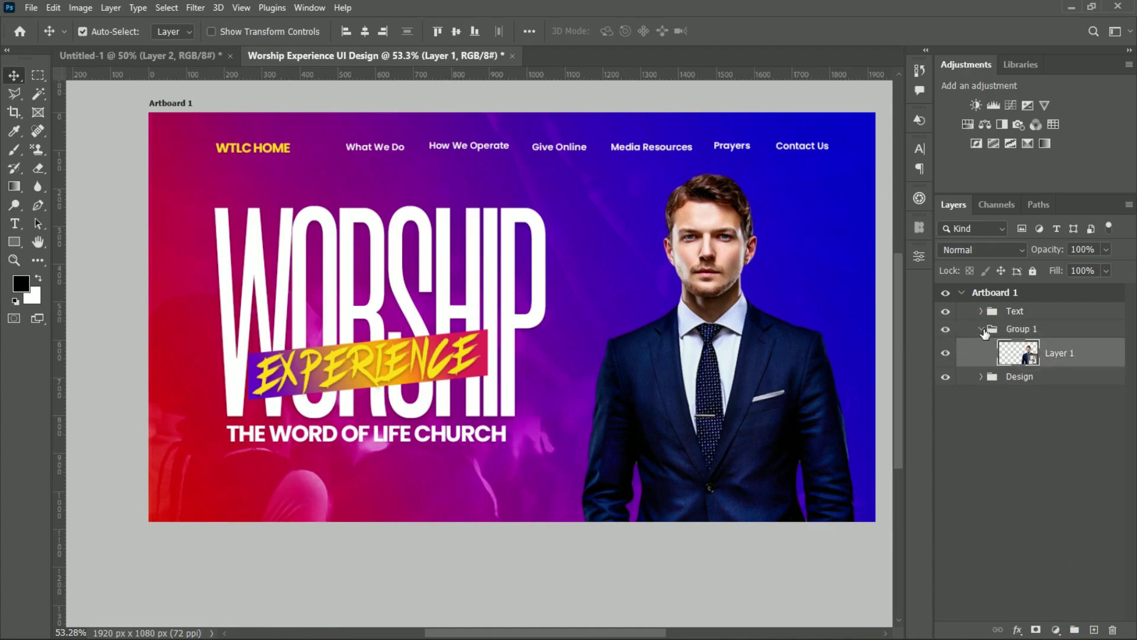
pyautogui.doubleClick(1022, 329)
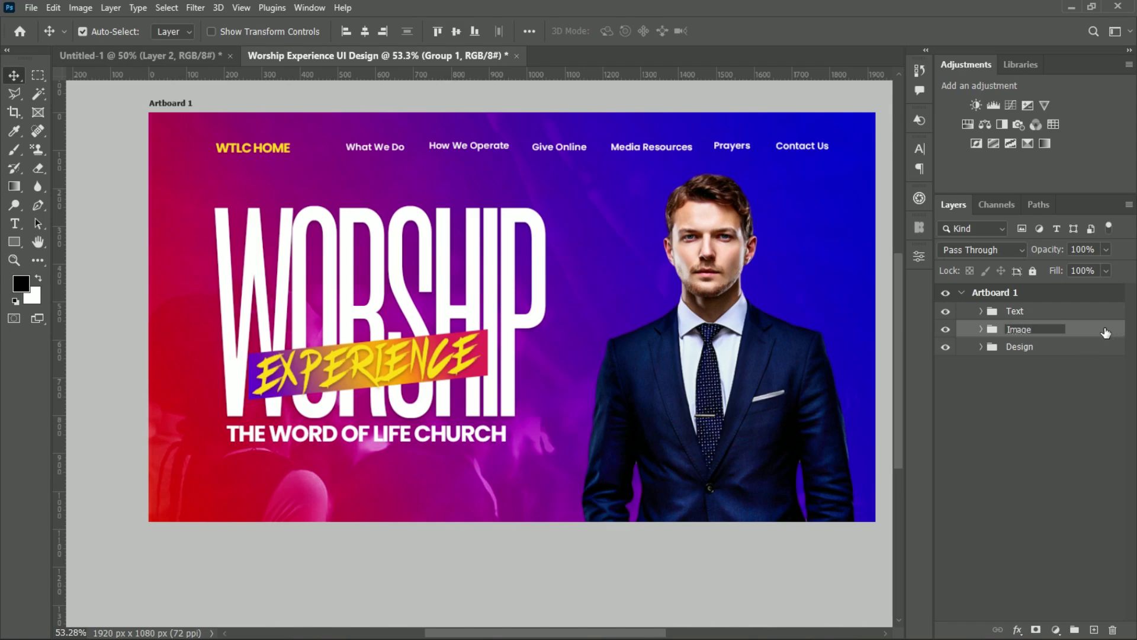
pyautogui.click(1106, 330)
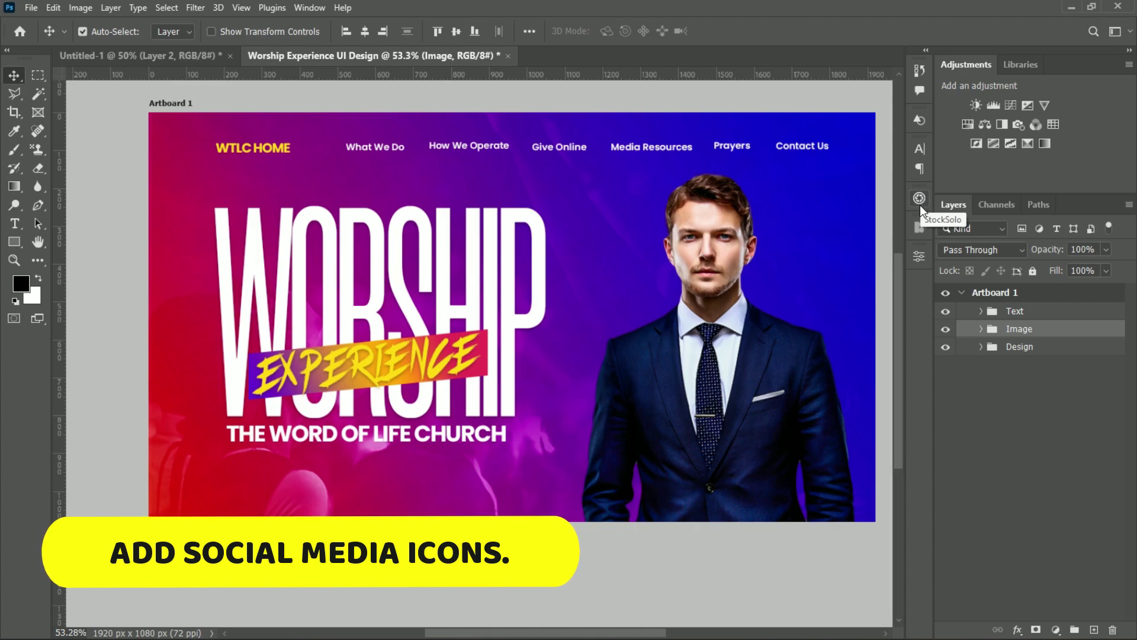
# - Find Instagram in the Icons8 plugin and insert its circled icon at 480×480 above the Text group
pyautogui.click(920, 227)
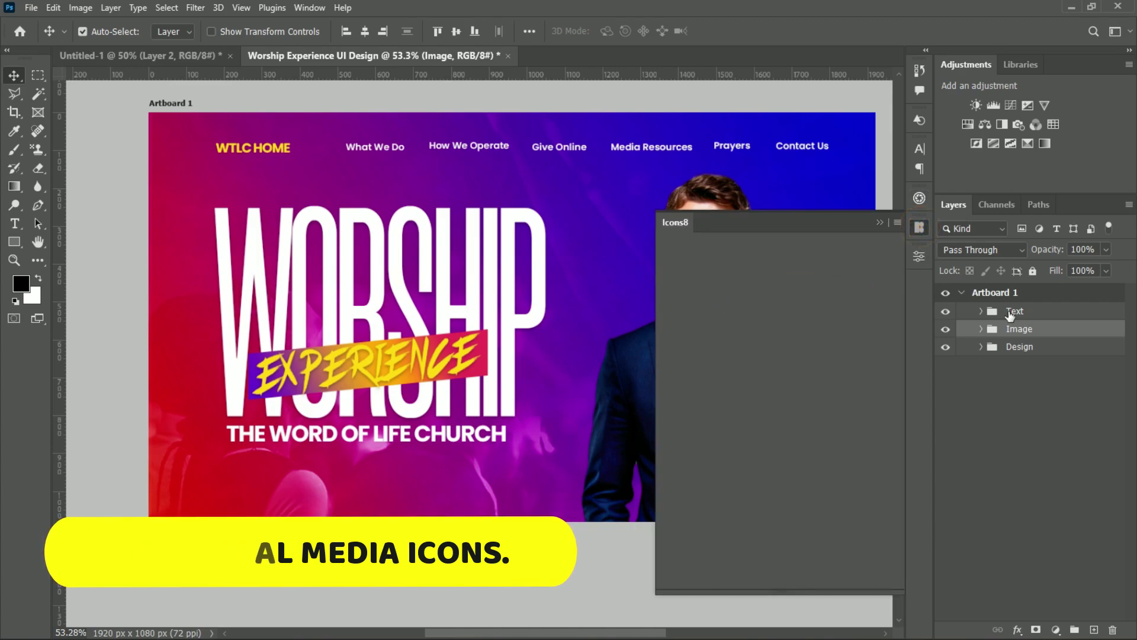
pyautogui.click(1015, 311)
pyautogui.click(712, 530)
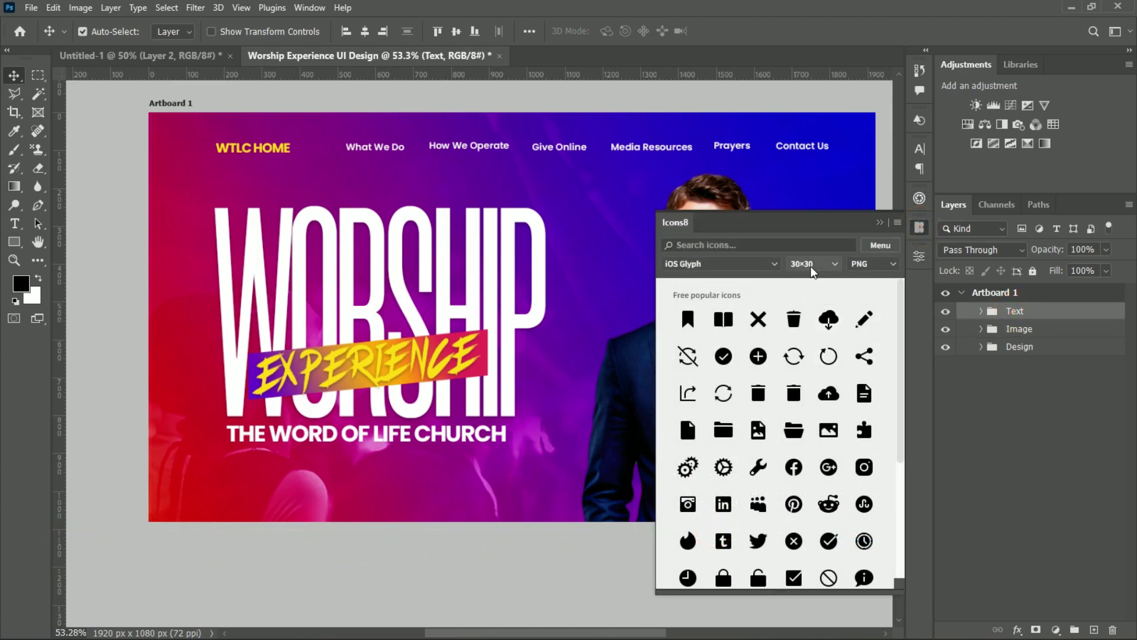
pyautogui.click(829, 263)
pyautogui.click(817, 365)
pyautogui.click(728, 244)
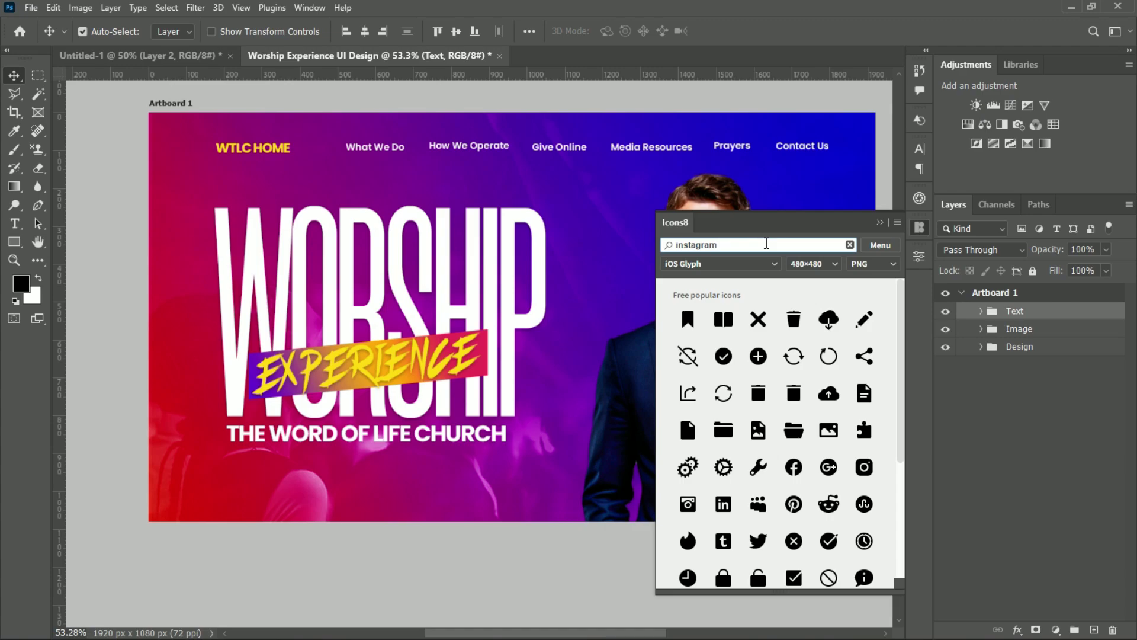
pyautogui.press('Return')
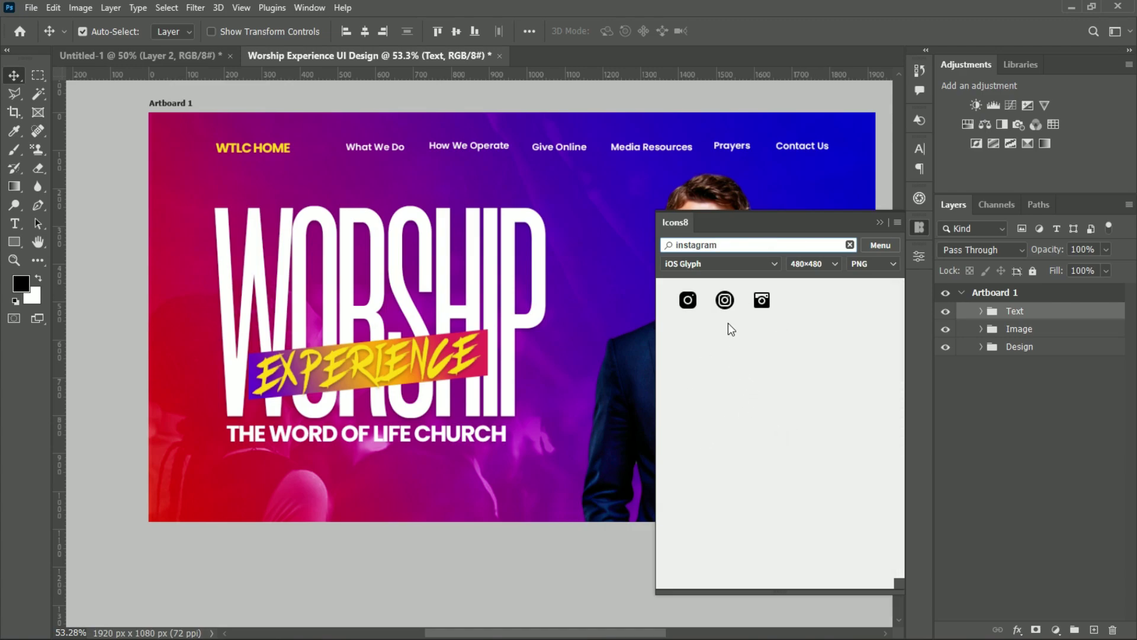
pyautogui.click(724, 301)
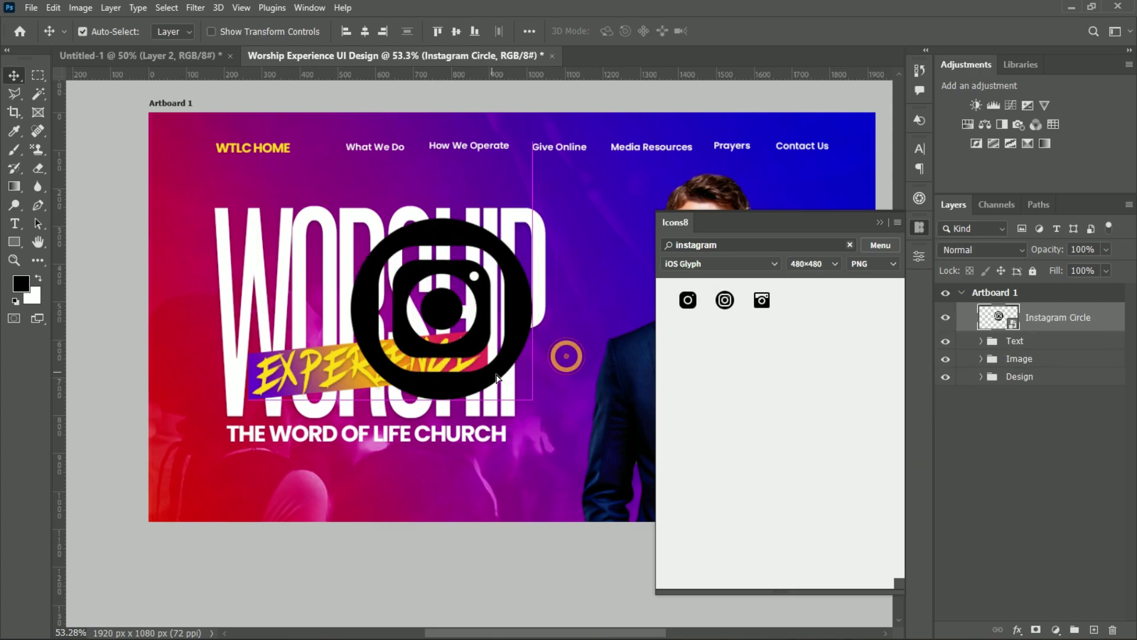
# - Find and insert the round Facebook icon and the circled Twitter icon from Icons8
pyautogui.doubleClick(727, 244)
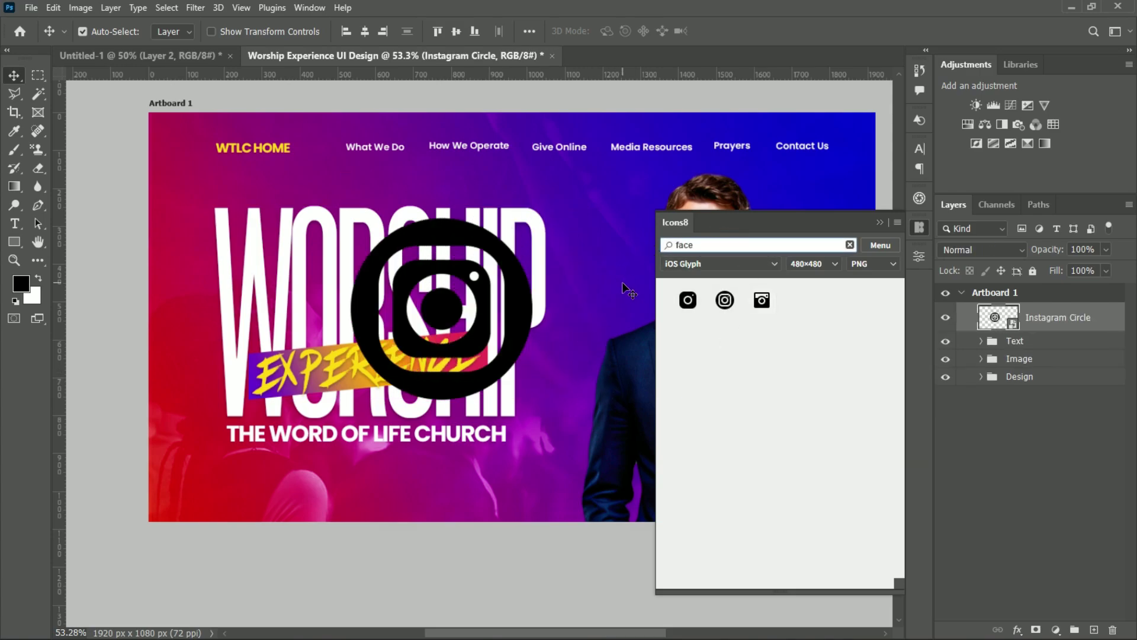
pyautogui.press('Return')
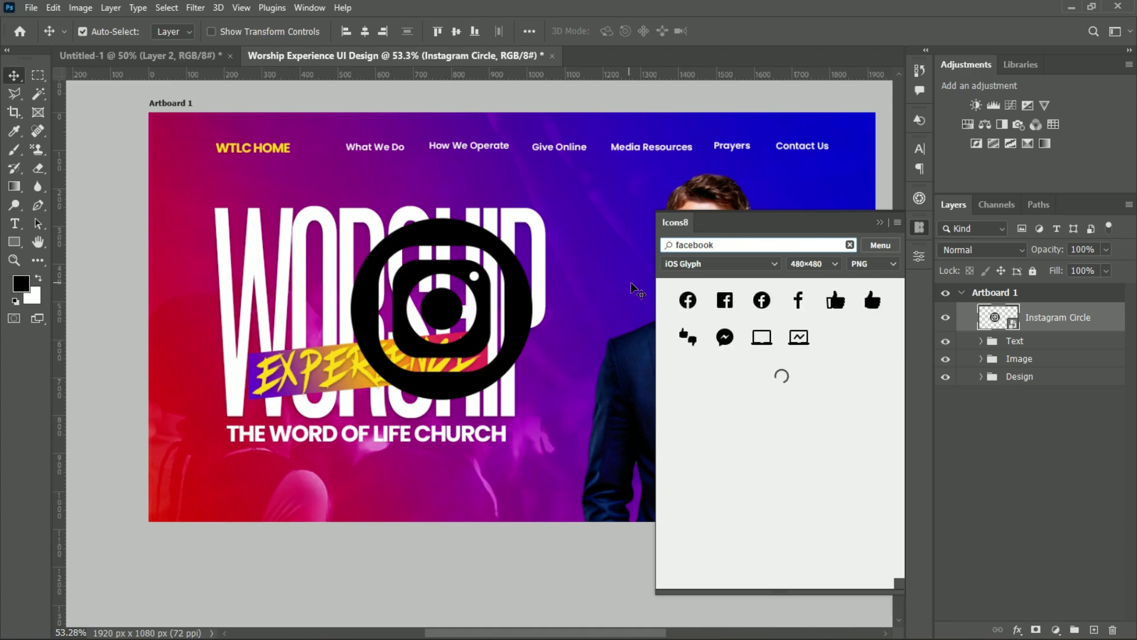
pyautogui.click(688, 300)
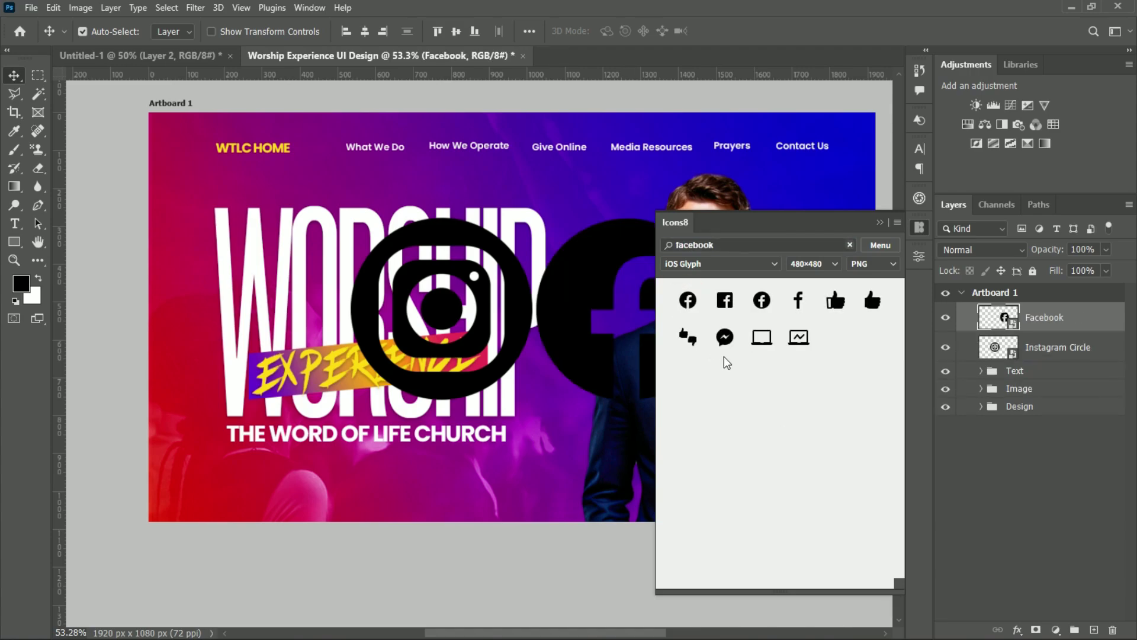
pyautogui.doubleClick(724, 245)
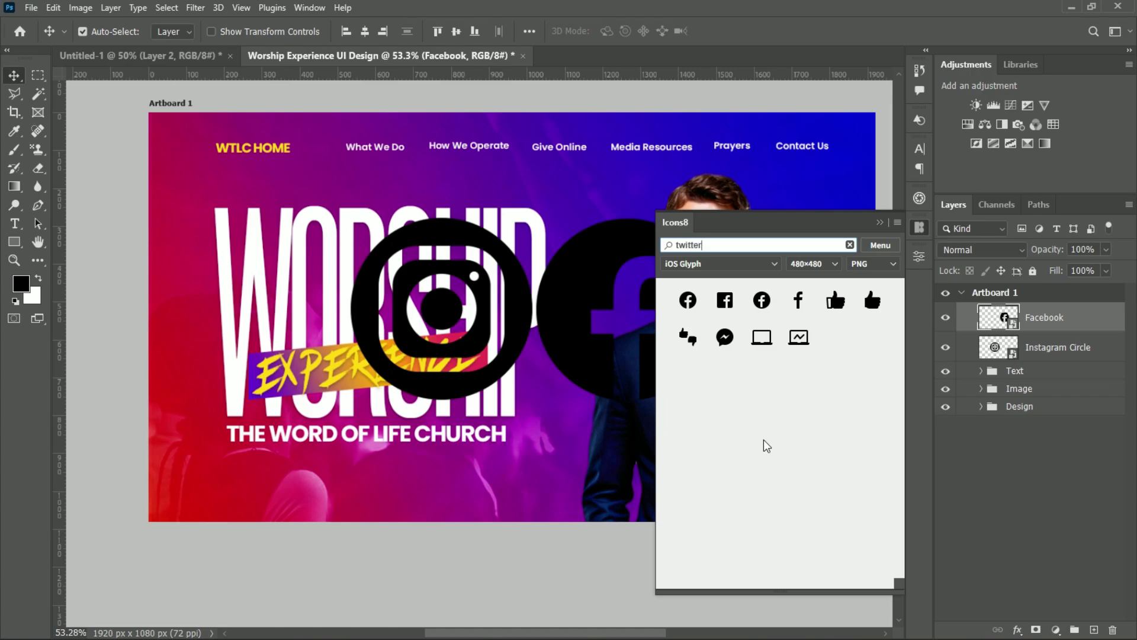
pyautogui.press('Return')
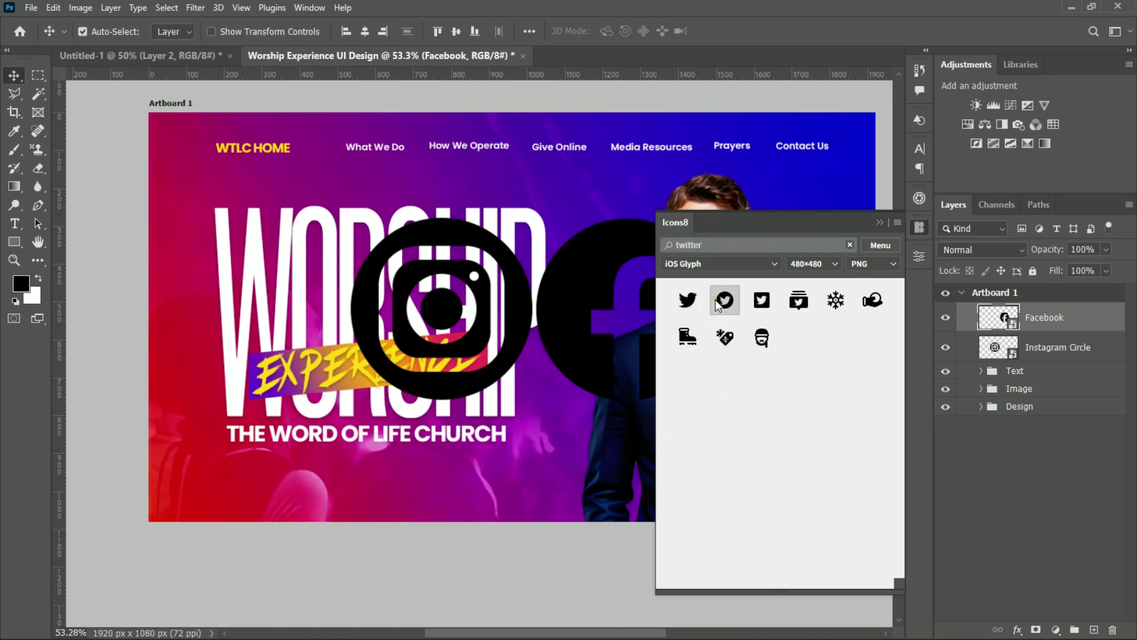
pyautogui.click(716, 302)
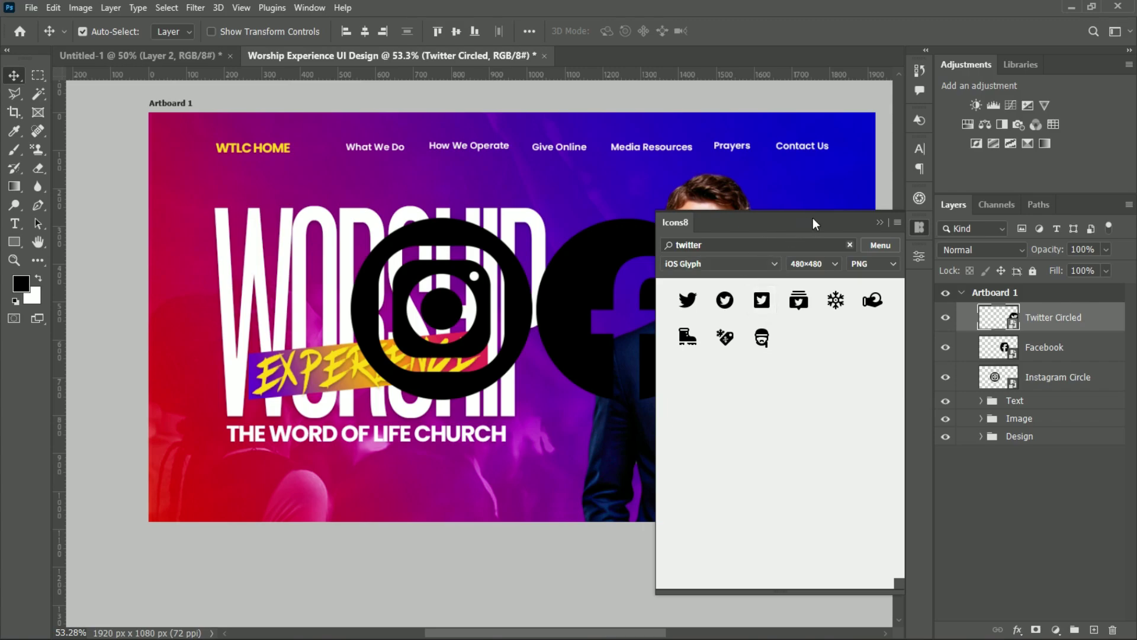
# - Close the Icons8 plugin and move the Instagram, Facebook and Twitter icons down and to the left on the artboard
pyautogui.click(880, 224)
pyautogui.moveTo(442, 308); pyautogui.dragTo(338, 400)
pyautogui.moveTo(640, 367); pyautogui.dragTo(558, 460)
pyautogui.moveTo(817, 279); pyautogui.dragTo(750, 370)
# - Find YouTube in the Icons8 plugin, insert its play icon at 480×480 and close the plugin
pyautogui.click(918, 227)
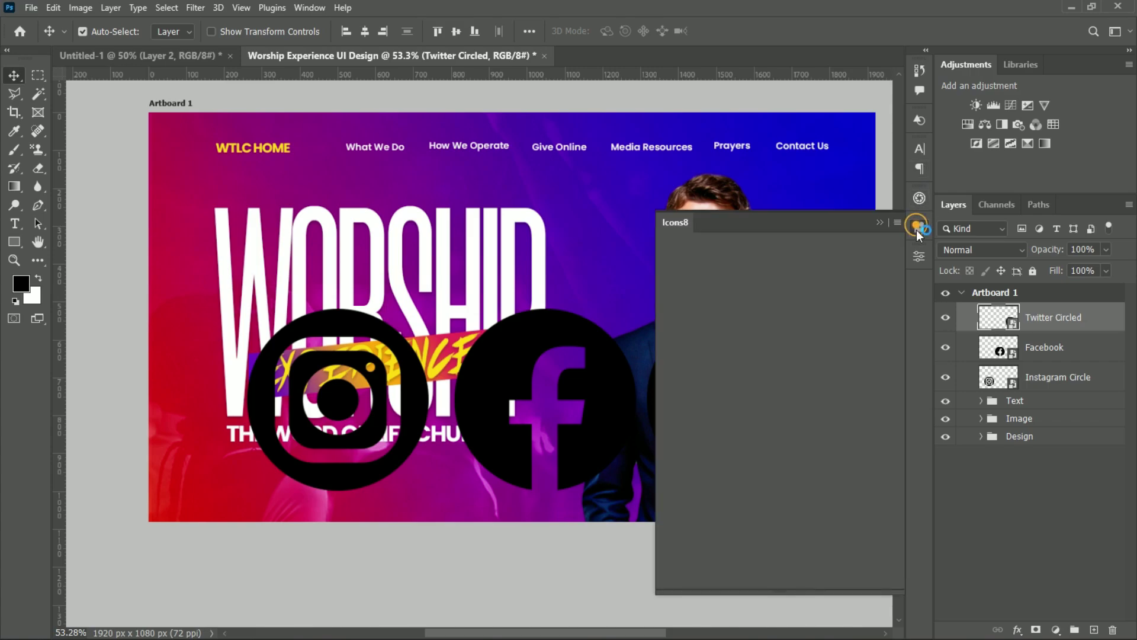
pyautogui.click(836, 264)
pyautogui.click(828, 365)
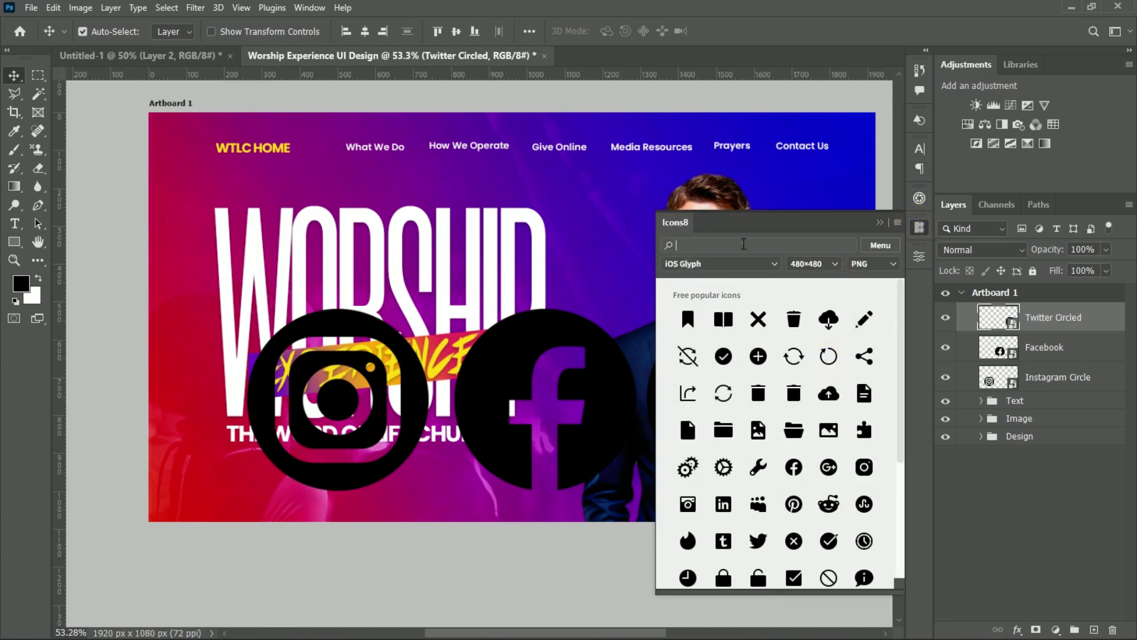
pyautogui.click(836, 246)
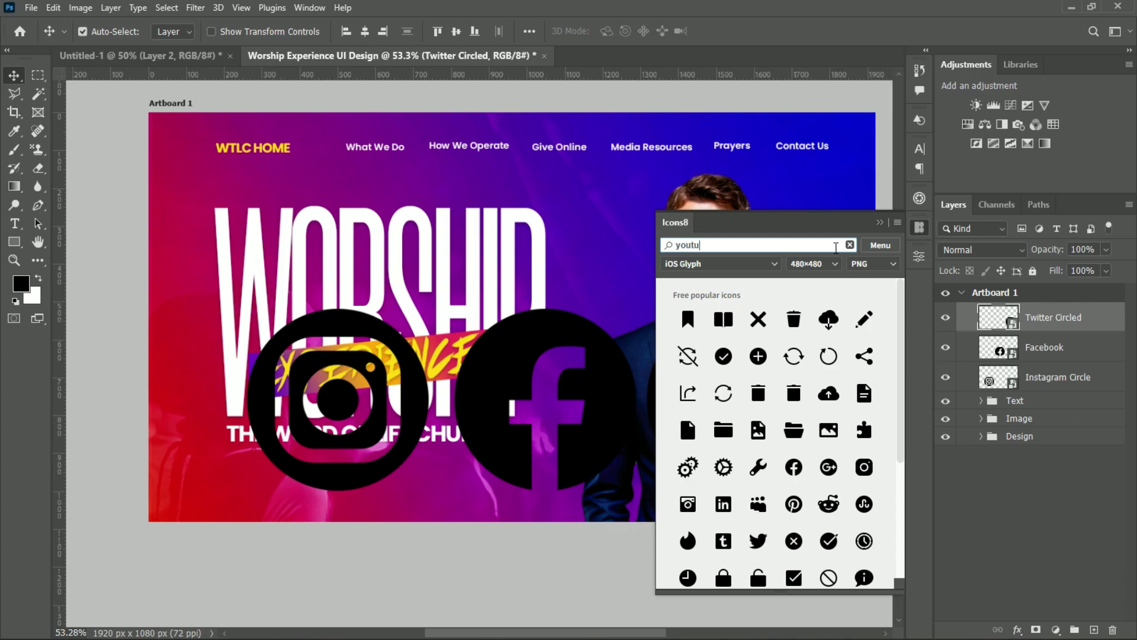
pyautogui.press('Return')
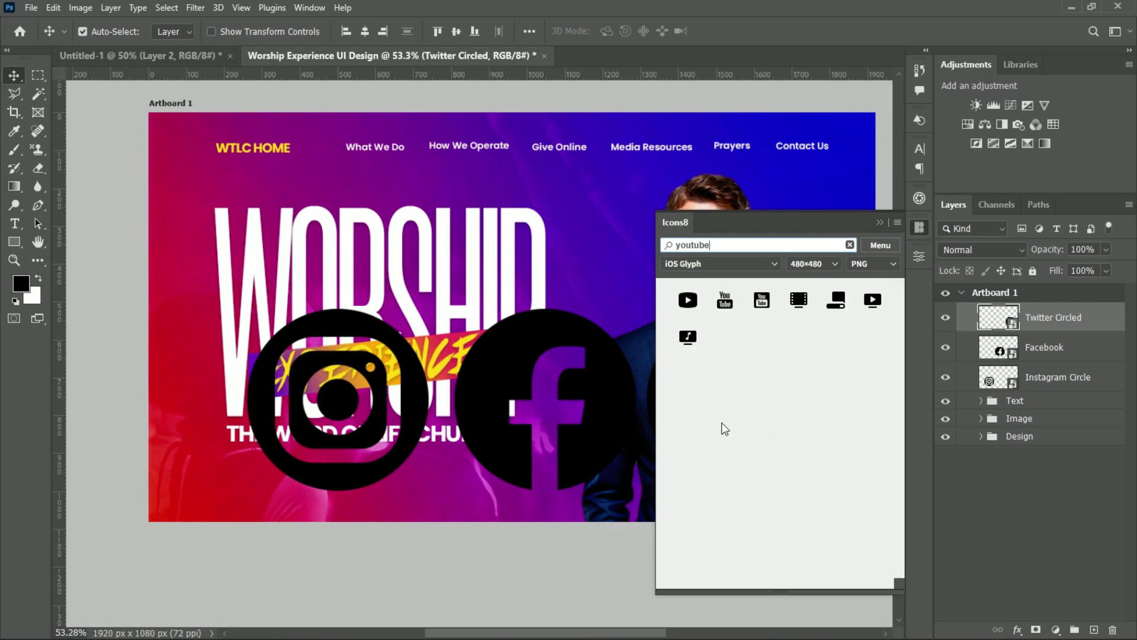
pyautogui.click(688, 300)
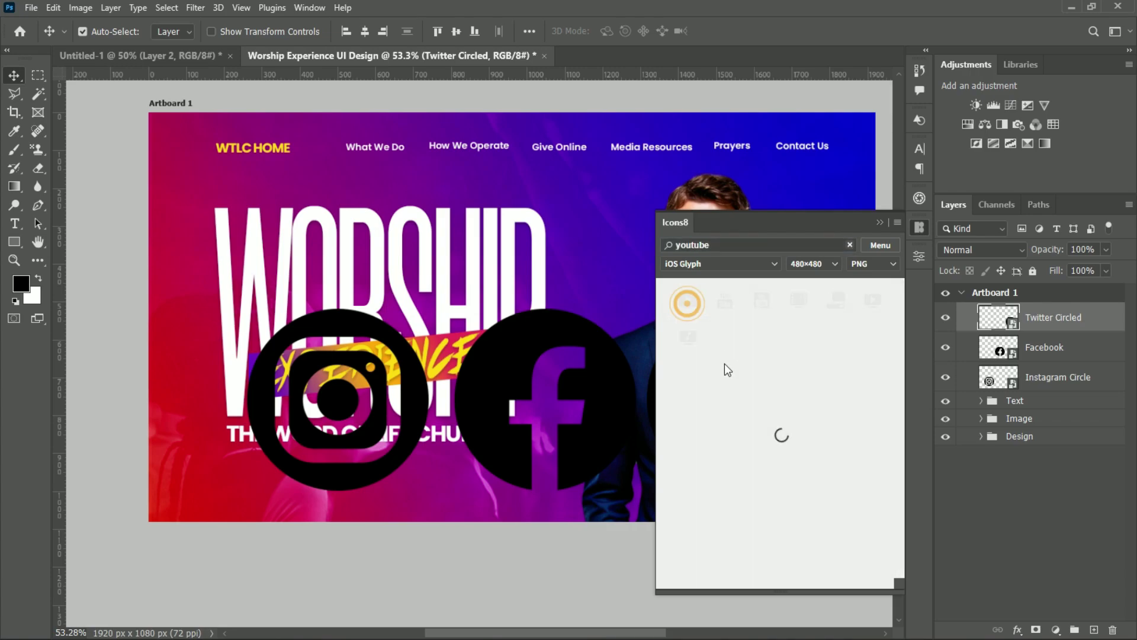
pyautogui.click(880, 223)
# - Arrange the YouTube, Instagram, Facebook and Twitter icons from left to right in one row without overlaps
pyautogui.moveTo(770, 419); pyautogui.dragTo(261, 425)
pyautogui.moveTo(391, 409); pyautogui.dragTo(407, 409)
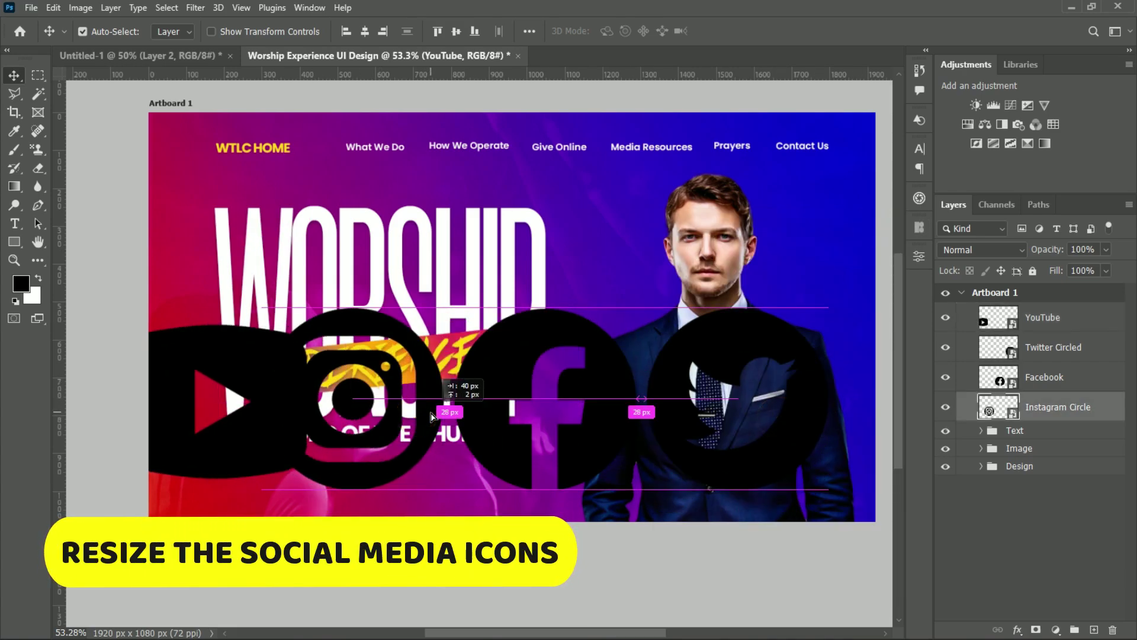
pyautogui.moveTo(681, 419); pyautogui.dragTo(645, 419)
pyautogui.hotkey('shift', 'Right')
pyautogui.hotkey('shift', 'Right')
pyautogui.hotkey('shift', 'Right')
pyautogui.hotkey('shift', 'Right')
pyautogui.hotkey('shift', 'Right')
pyautogui.hotkey('shift', 'Right')
pyautogui.hotkey('shift', 'Right')
pyautogui.hotkey('shift', 'Right')
pyautogui.hotkey('shift', 'Right')
pyautogui.hotkey('shift', 'Right')
pyautogui.hotkey('shift', 'Right')
pyautogui.hotkey('shift', 'Right')
pyautogui.moveTo(439, 410); pyautogui.dragTo(459, 413)
pyautogui.click(698, 401)
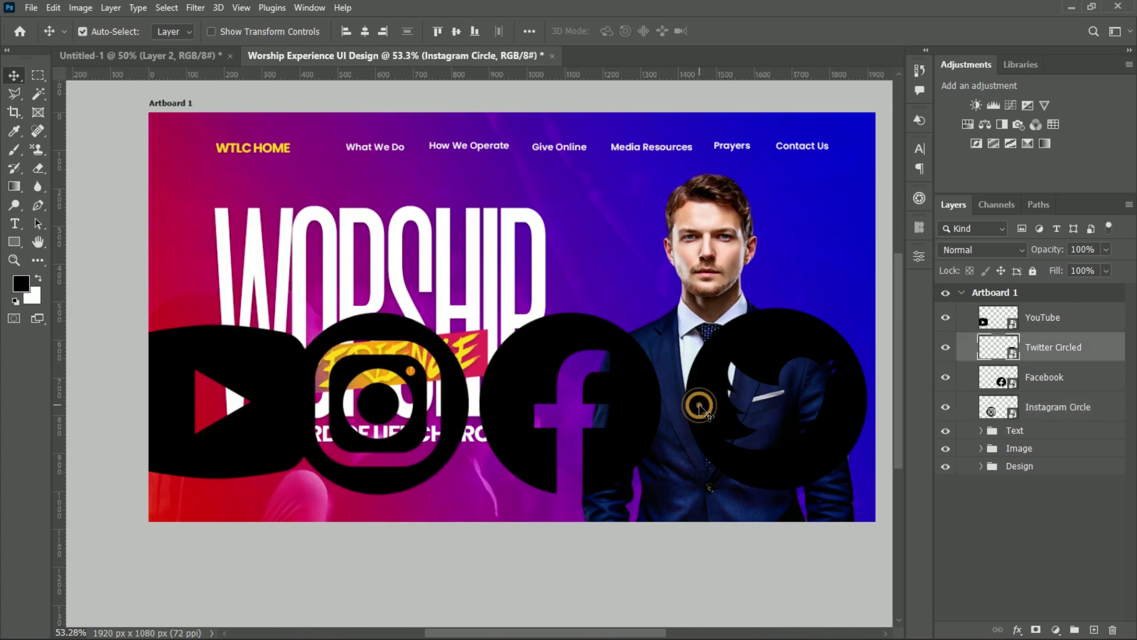
pyautogui.moveTo(658, 403); pyautogui.dragTo(670, 404)
pyautogui.moveTo(472, 400); pyautogui.dragTo(492, 398)
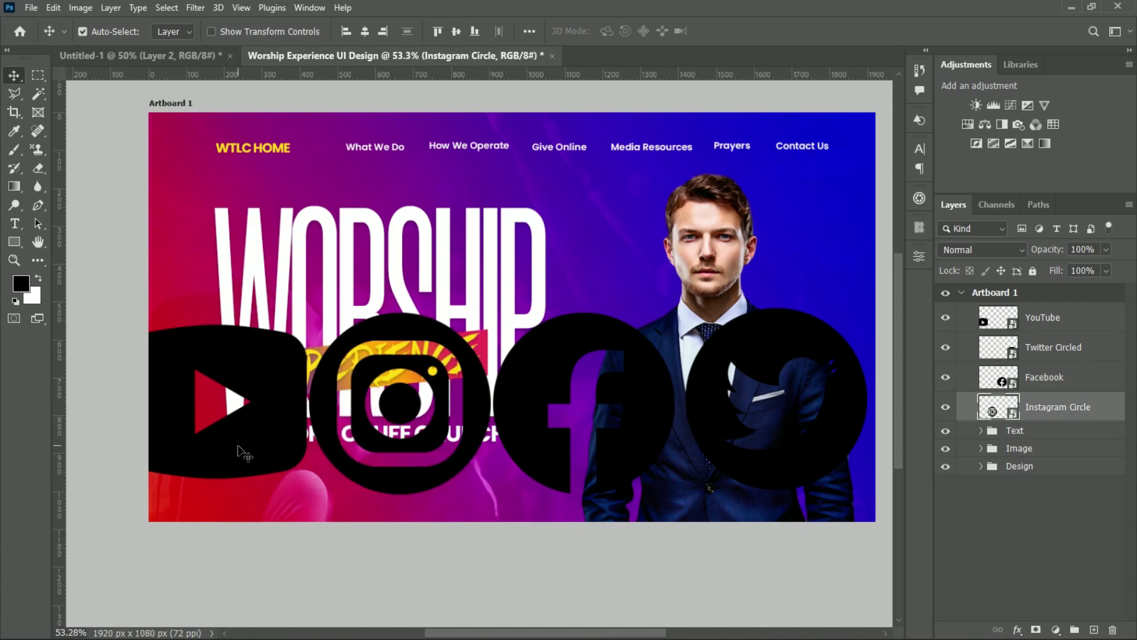
pyautogui.moveTo(243, 453); pyautogui.dragTo(240, 449)
pyautogui.click(841, 431)
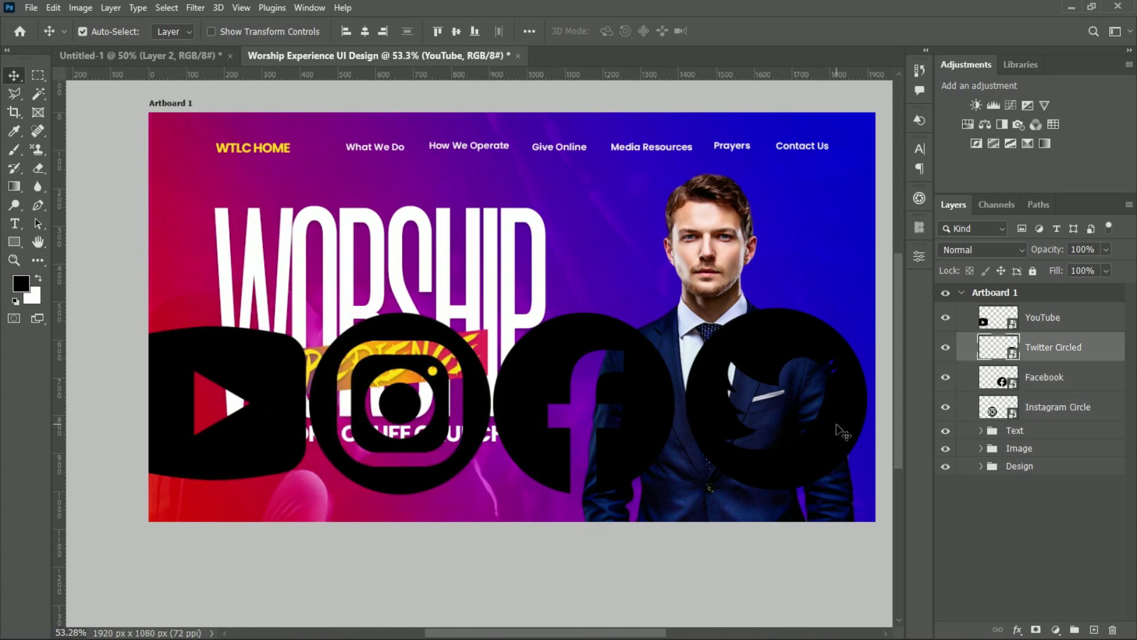
# - Scale the four social media icons together to 9.94% and place them below the church name
pyautogui.click(1054, 406)
pyautogui.keyDown('shift'); pyautogui.click(1078, 326); pyautogui.keyUp('shift')
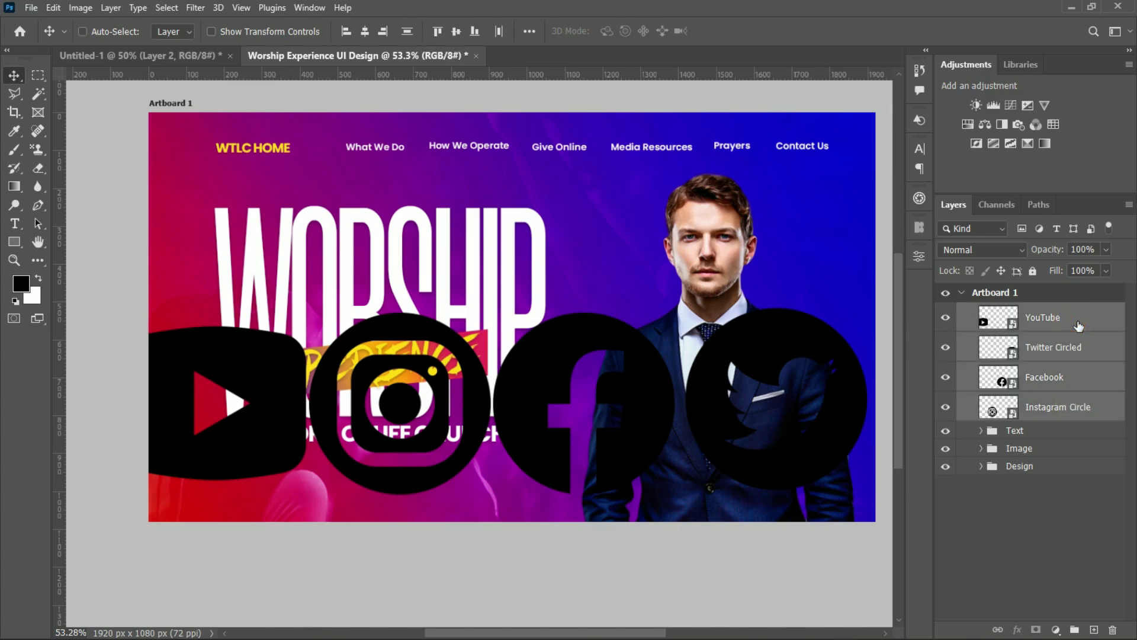
pyautogui.hotkey('ctrl', 't')
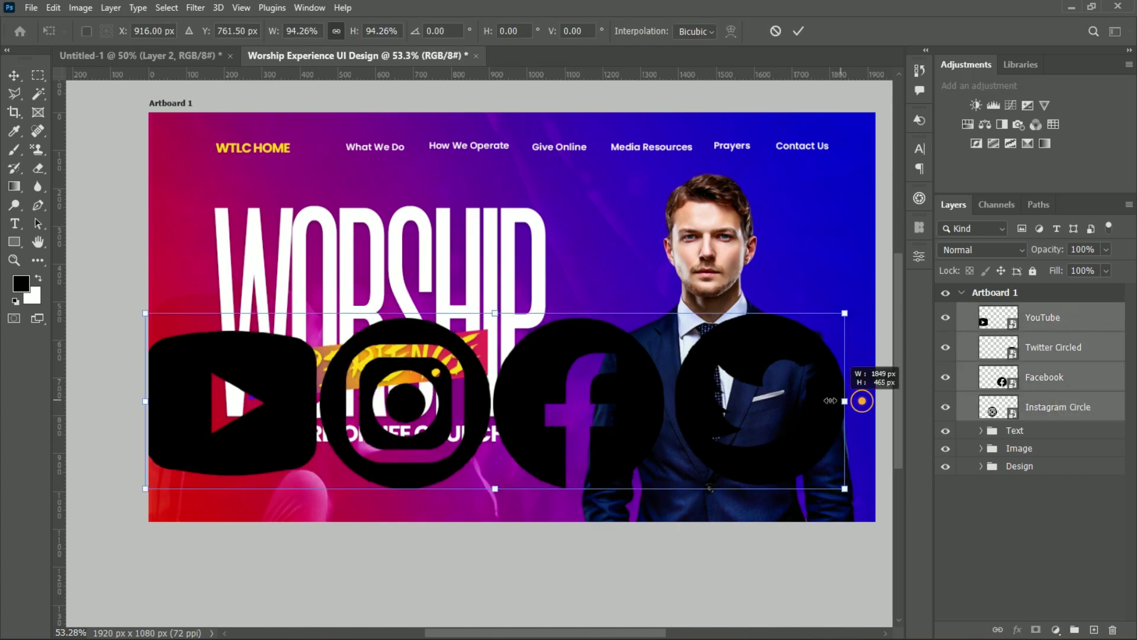
pyautogui.moveTo(863, 399); pyautogui.dragTo(288, 492)
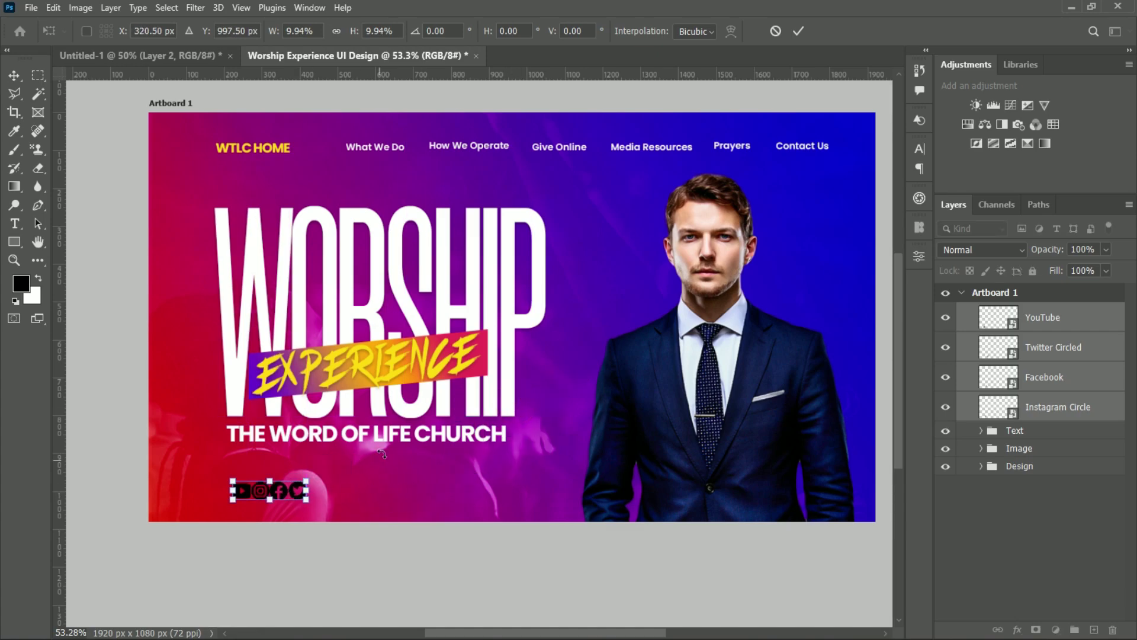
pyautogui.click(799, 30)
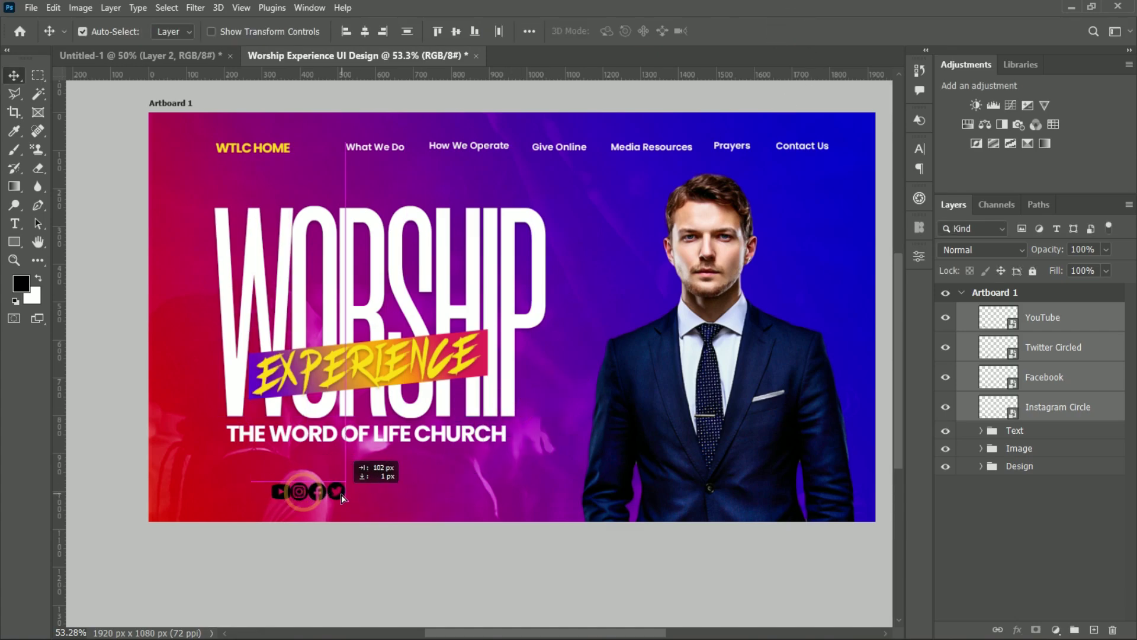
# - Move the Twitter icon slightly to the right and distribute the four social media icons horizontally
pyautogui.click(111, 443)
pyautogui.moveTo(303, 490)
pyautogui.mouseDown()
pyautogui.moveTo(368, 493)
pyautogui.moveTo(324, 495)
pyautogui.mouseUp()
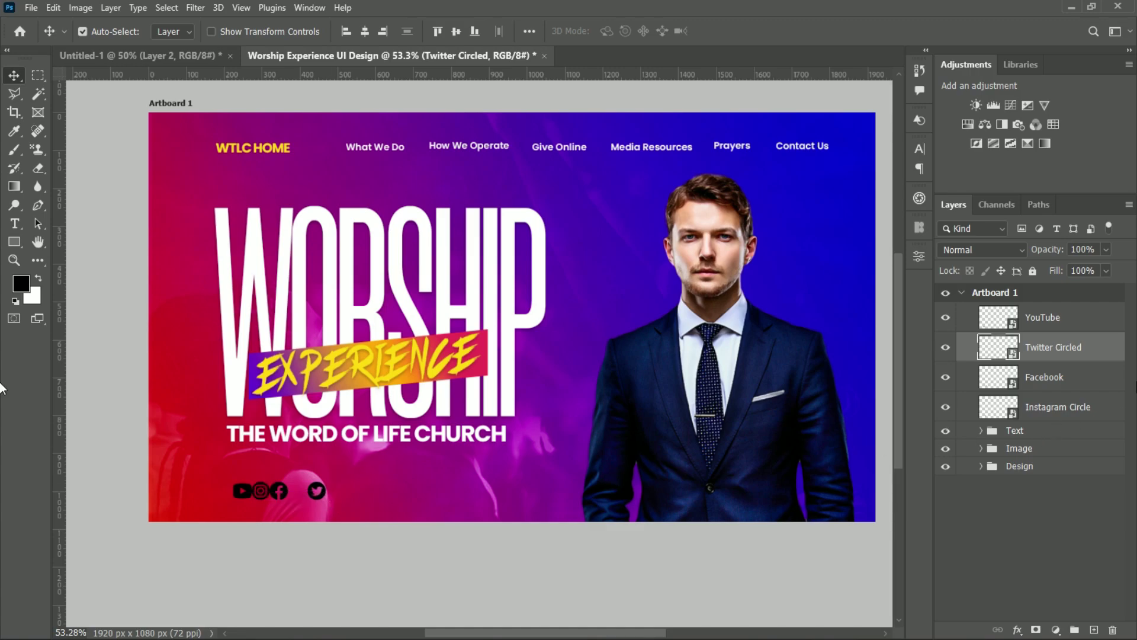
pyautogui.click(1049, 415)
pyautogui.keyDown('shift'); pyautogui.click(1060, 320); pyautogui.keyUp('shift')
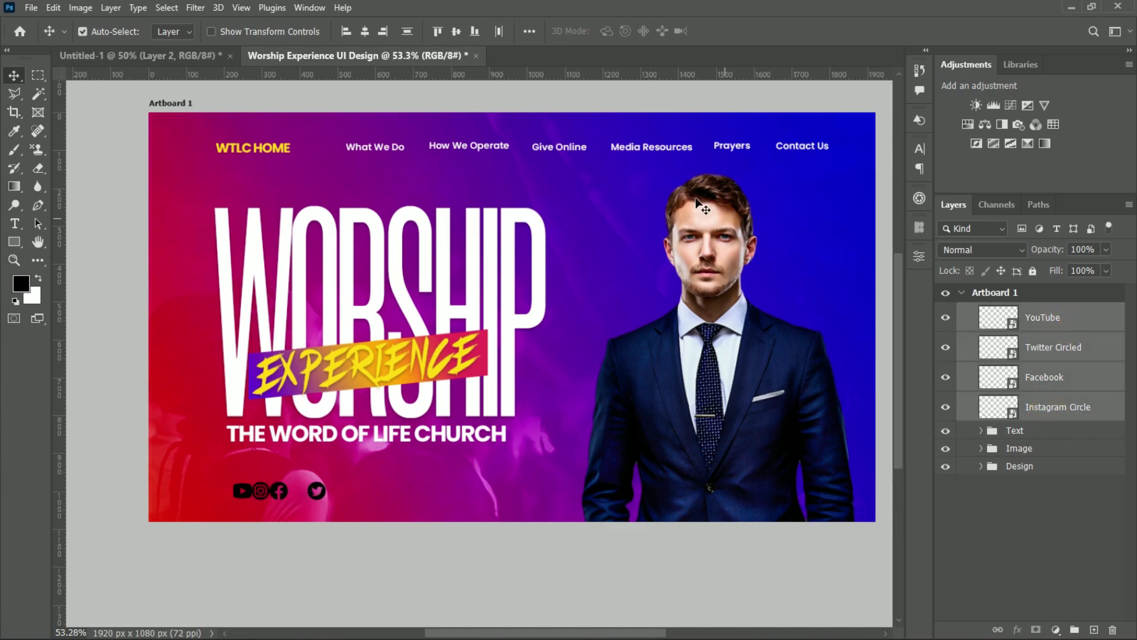
pyautogui.click(498, 31)
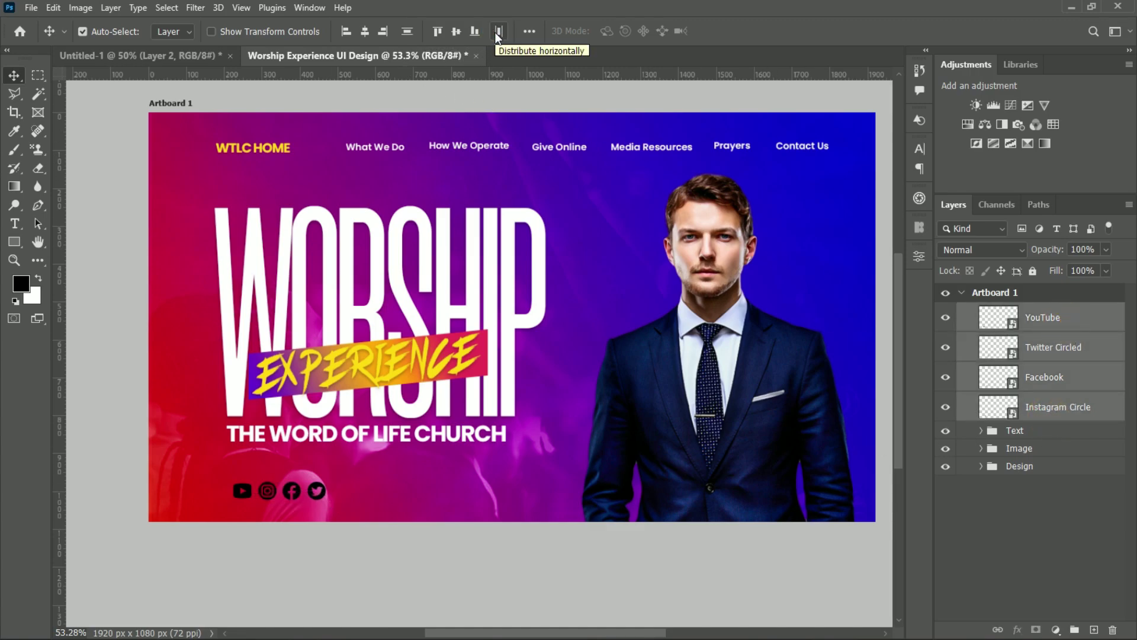
# - Align the four social media icons by their vertical centers and shift them right to sit centrally below the church name
pyautogui.click(456, 31)
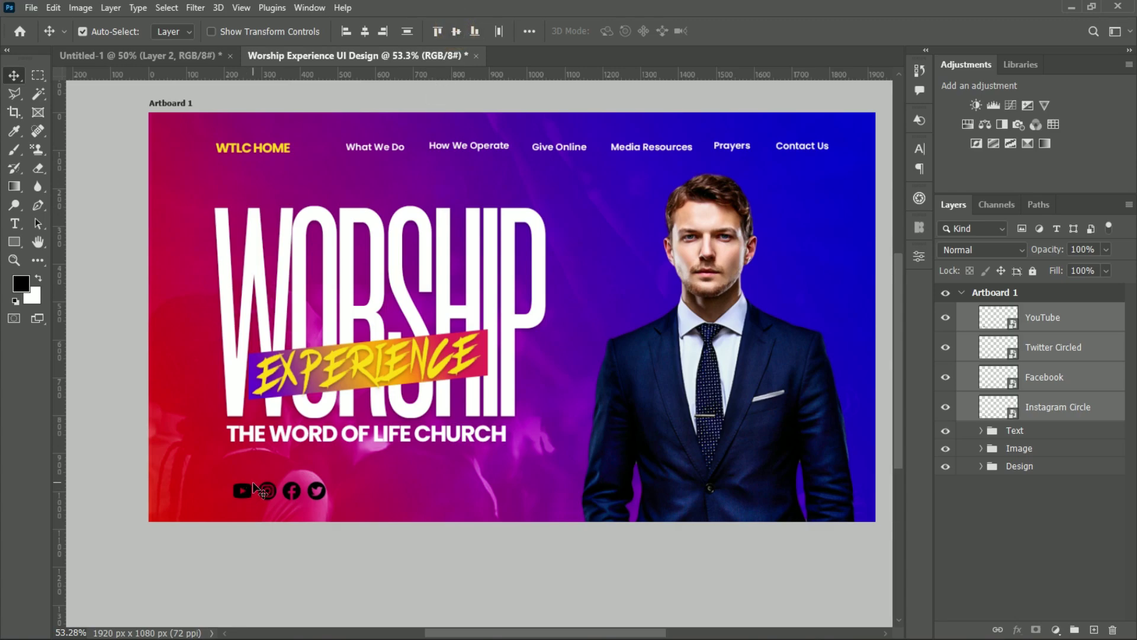
pyautogui.moveTo(242, 492); pyautogui.dragTo(329, 486)
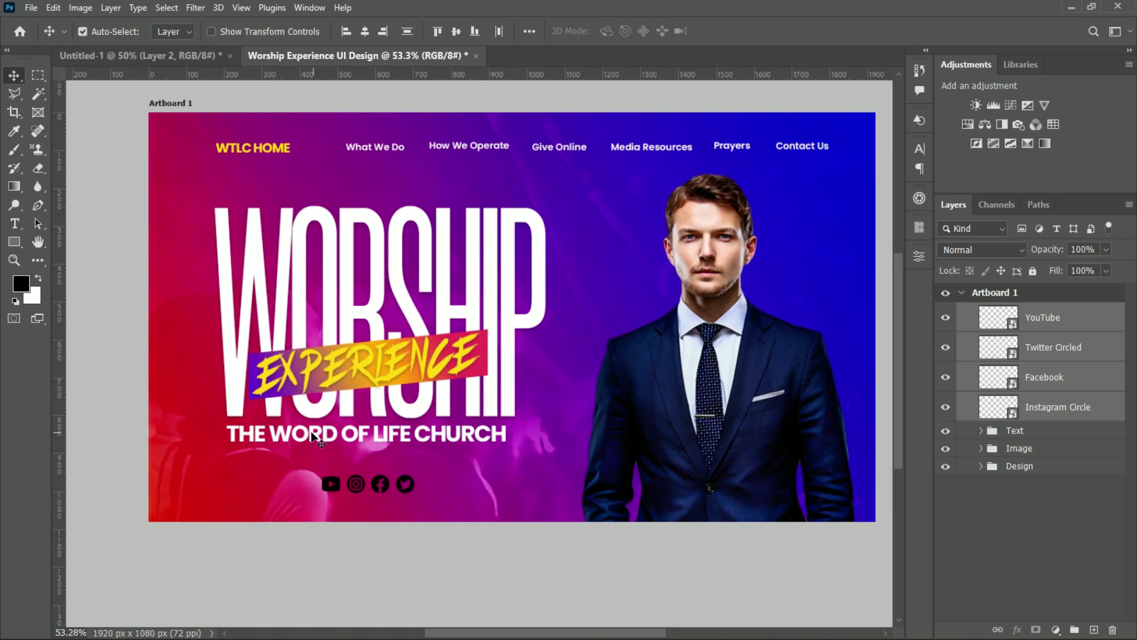
pyautogui.click(122, 393)
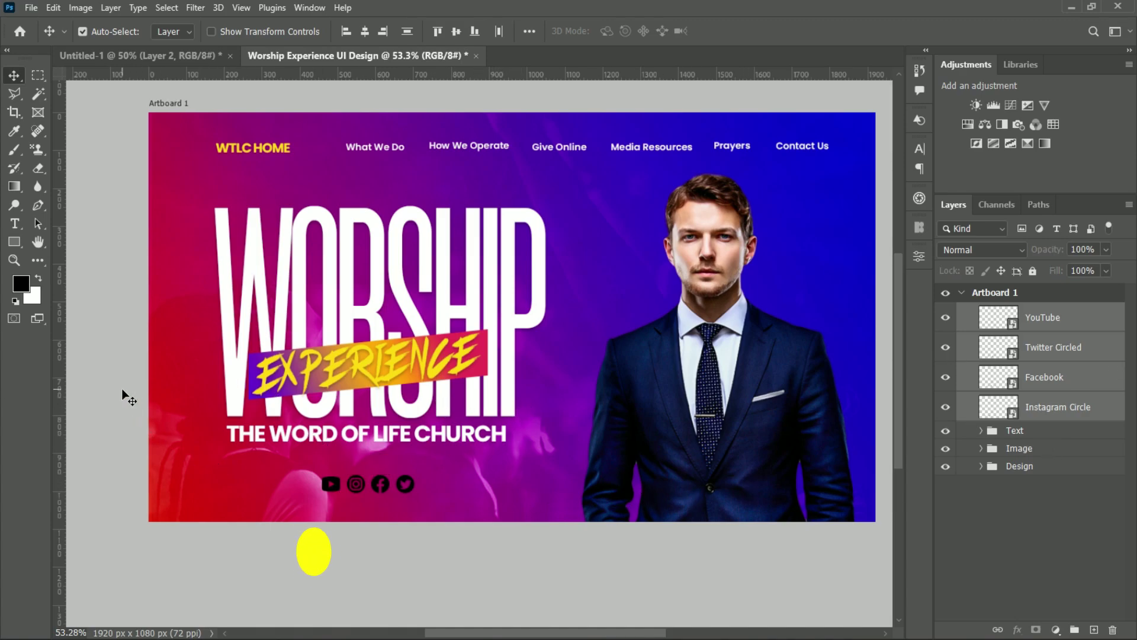
# - Add the text "CONNECT US IN SOCIAL MEDIA PLATFORM" near the artboard's lower-left edge, in line with the social media icons
pyautogui.click(14, 223)
pyautogui.click(205, 489)
pyautogui.write('CONNECT US')
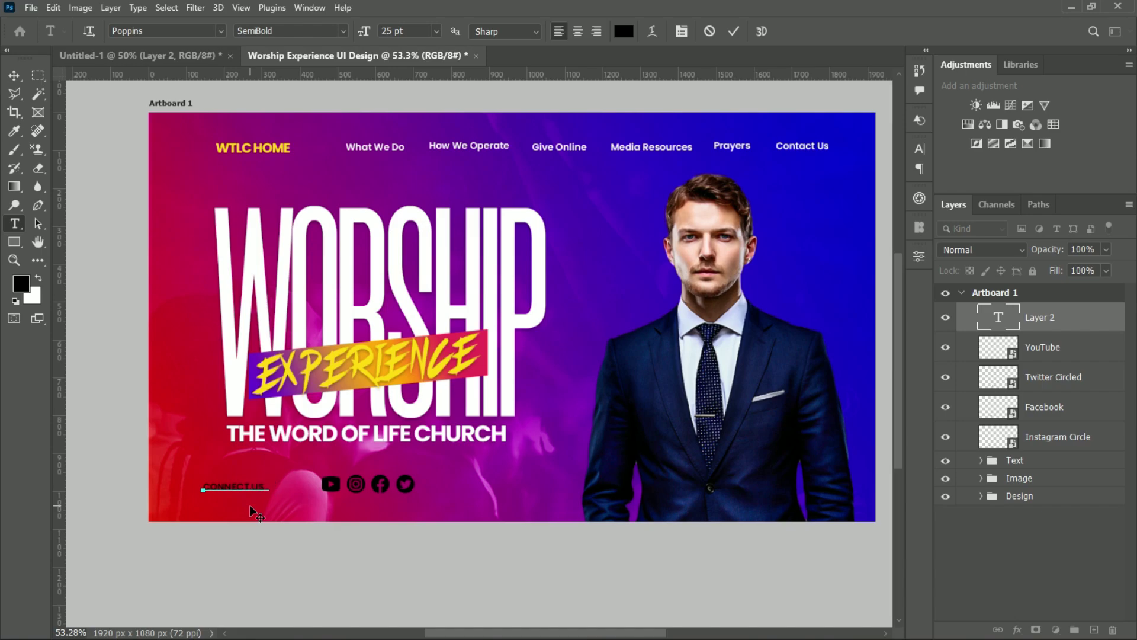
pyautogui.write('IN SOCIAL MEDIA PLATFORM')
pyautogui.click(14, 76)
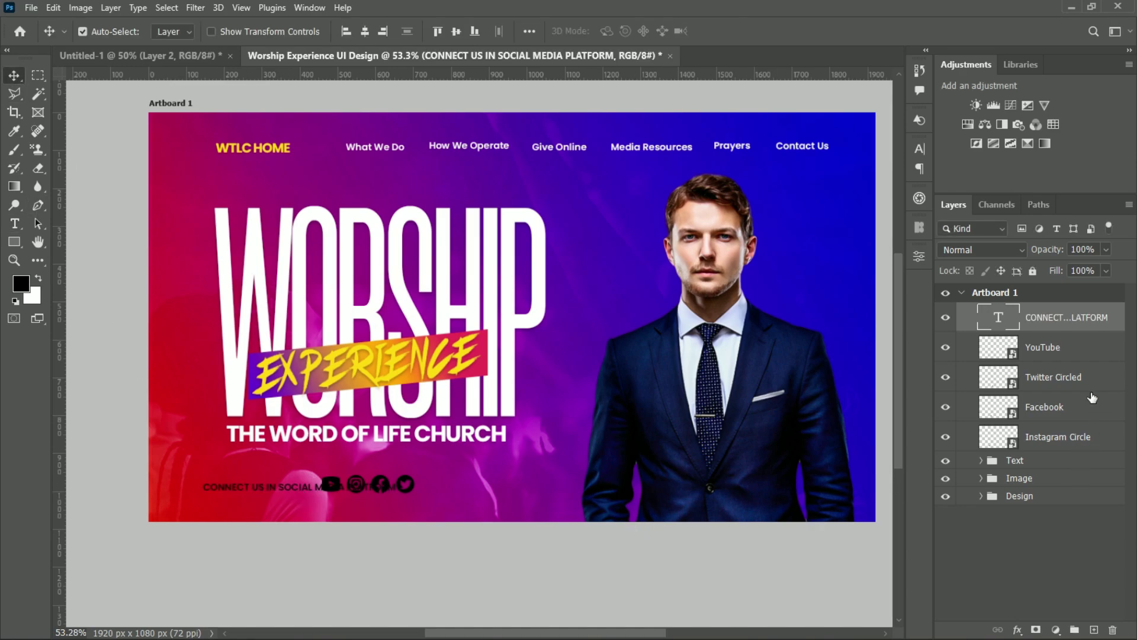
# - Move the four icons to the right of the connect text and line the text up with the title's left edge
pyautogui.click(1077, 351)
pyautogui.keyDown('shift'); pyautogui.click(1100, 436); pyautogui.keyUp('shift')
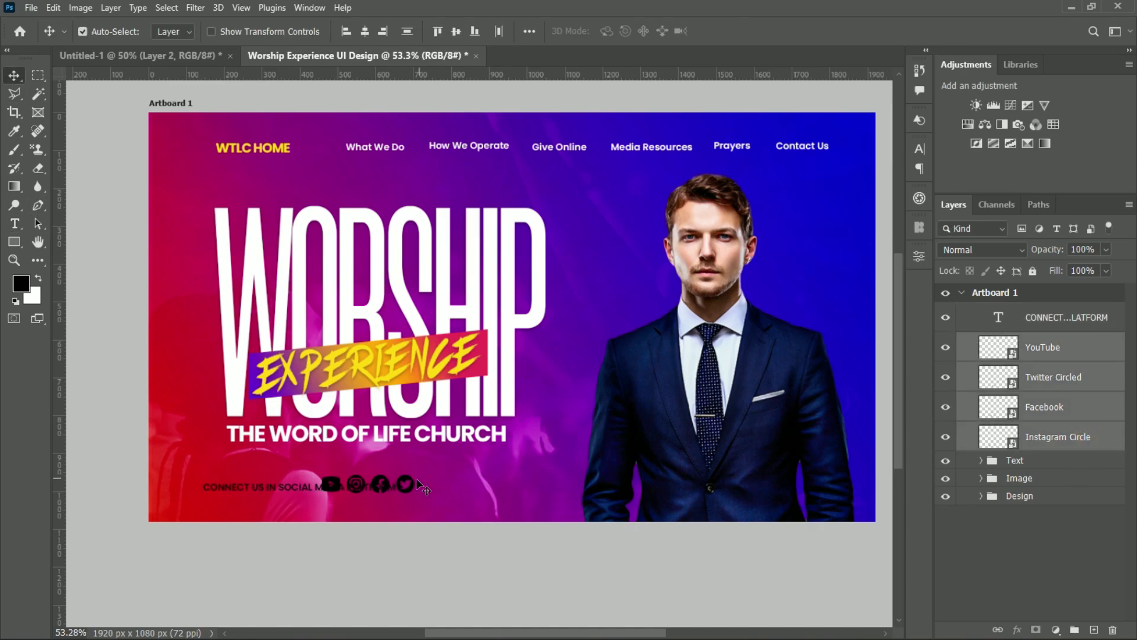
pyautogui.moveTo(422, 486); pyautogui.dragTo(541, 489)
pyautogui.moveTo(337, 492); pyautogui.dragTo(352, 492)
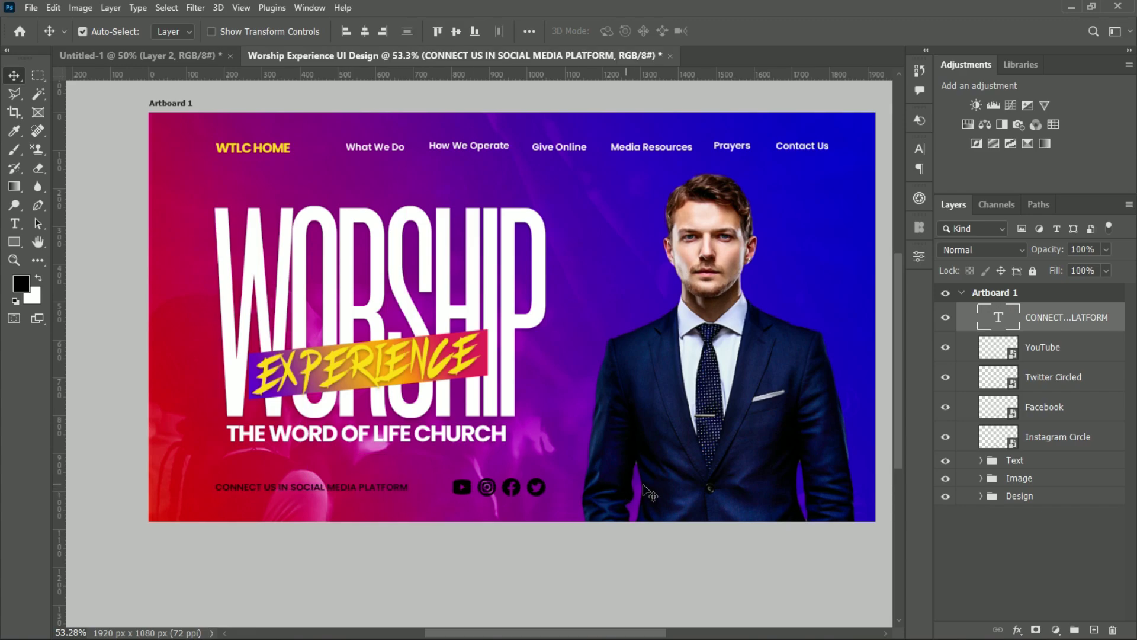
# - Set the color of the "CONNECT US IN SOCIAL MEDIA PLATFORM" text to white (ffffff)
pyautogui.click(920, 149)
pyautogui.click(882, 241)
pyautogui.moveTo(610, 521); pyautogui.dragTo(606, 359)
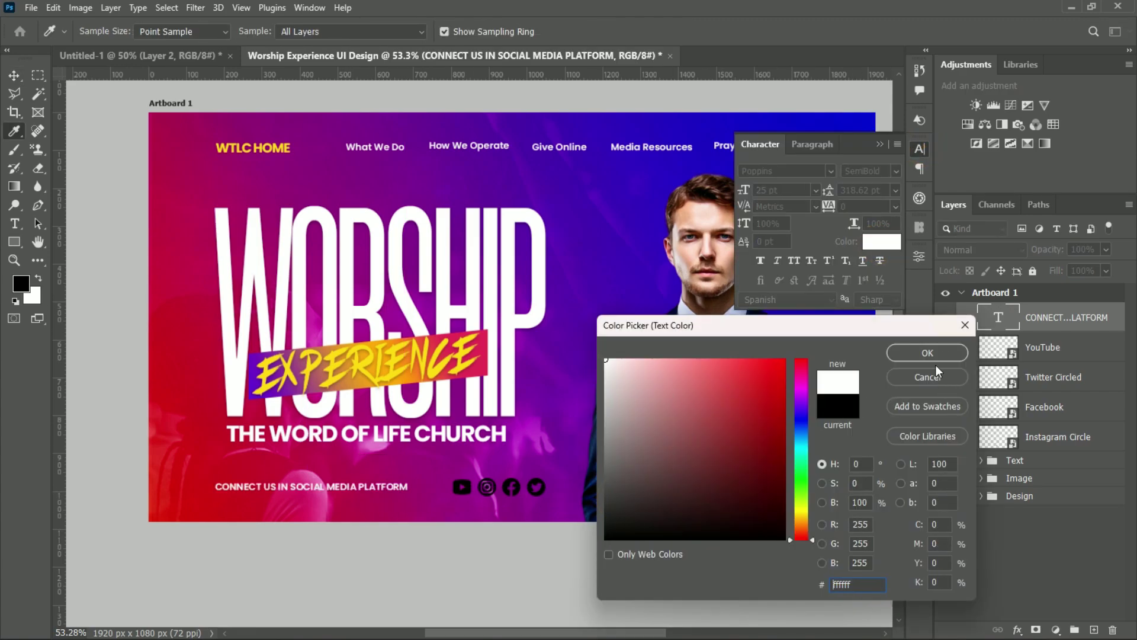
pyautogui.click(933, 355)
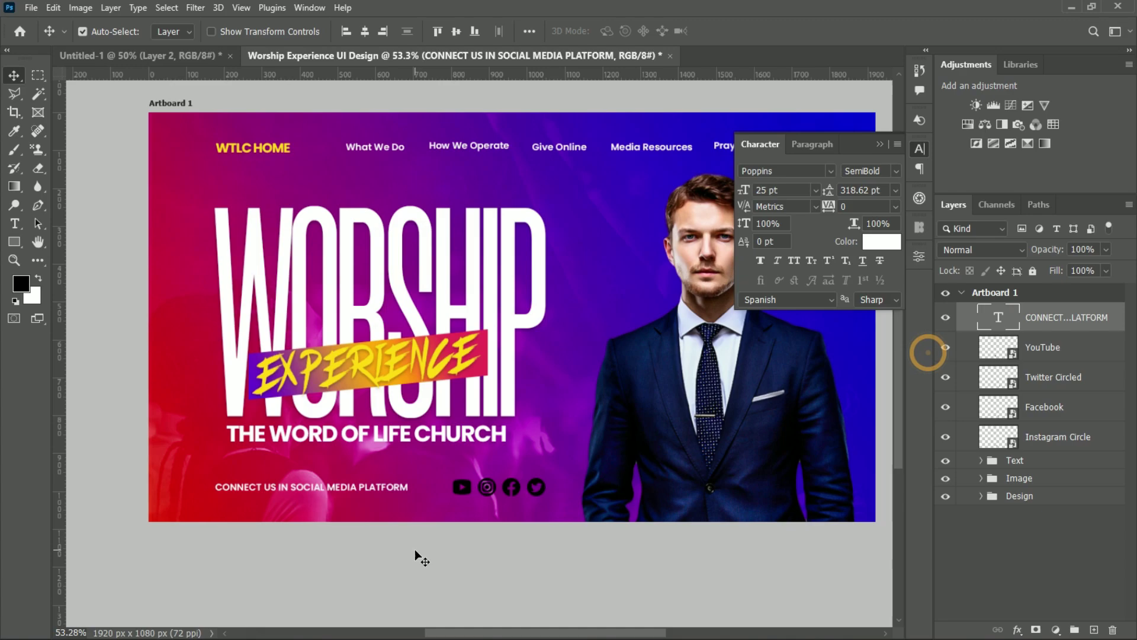
# - Nudge the YouTube icon left toward the connect text and distribute the four social media icons horizontally
pyautogui.click(466, 487)
pyautogui.moveTo(467, 488); pyautogui.dragTo(456, 491)
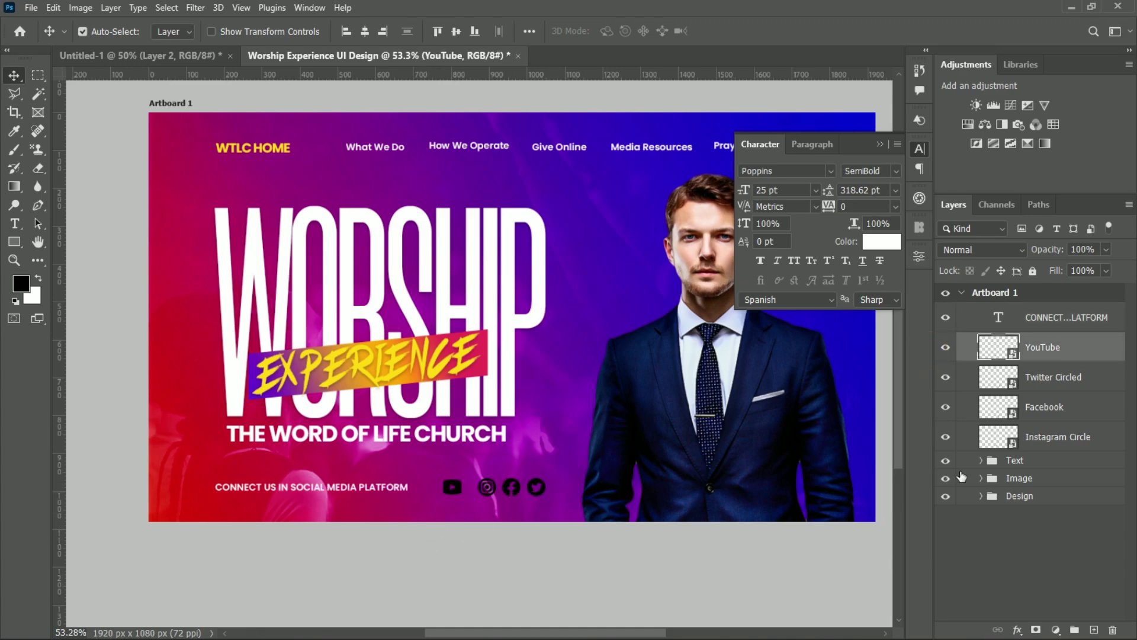
pyautogui.keyDown('shift'); pyautogui.click(1082, 440); pyautogui.keyUp('shift')
pyautogui.click(500, 31)
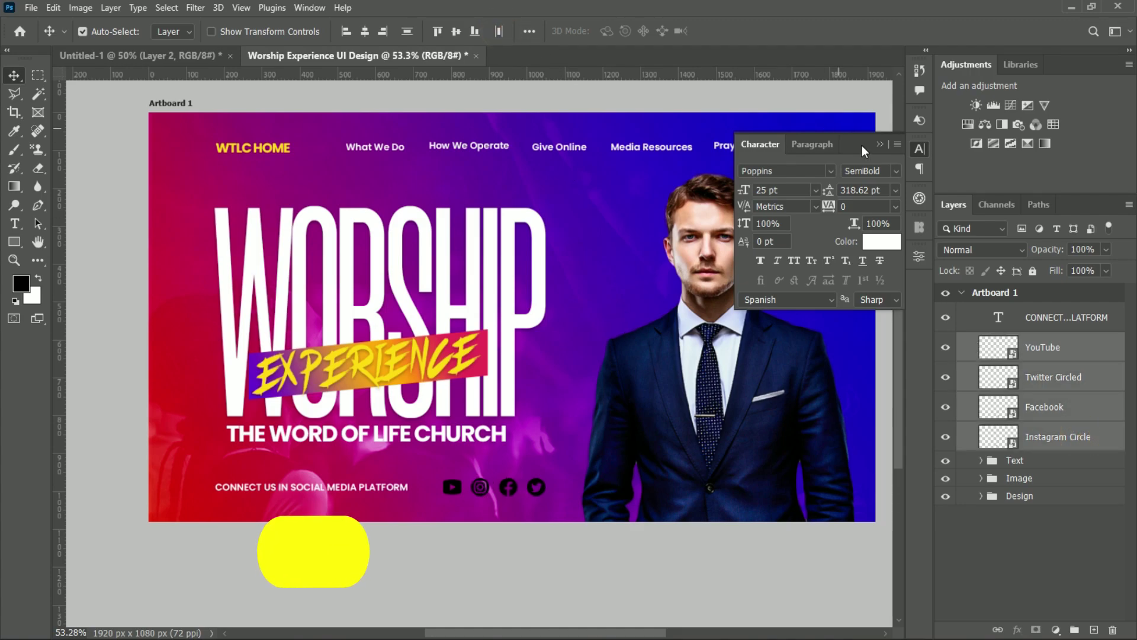
# - Apply a white (ffffff) Color Overlay to the Instagram Circle layer
pyautogui.click(1106, 441)
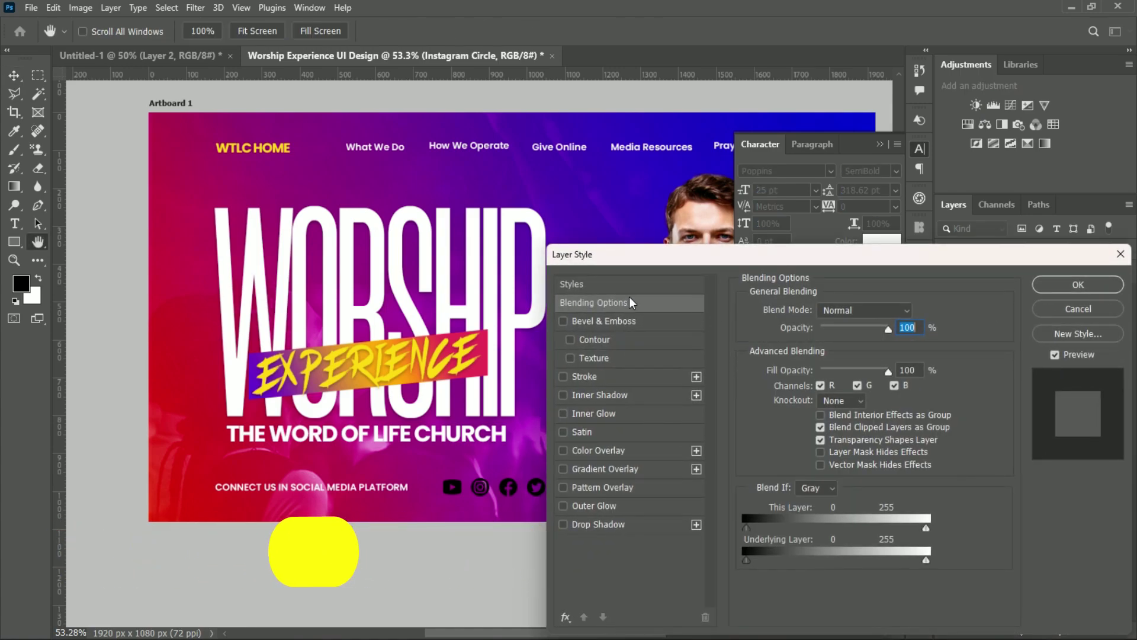
pyautogui.click(603, 452)
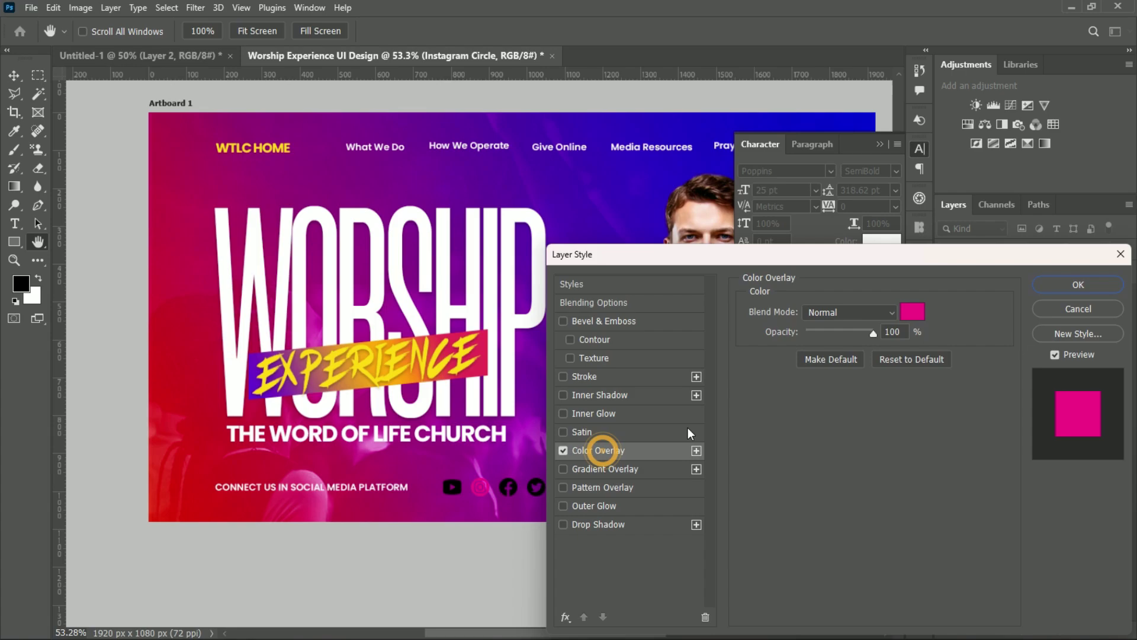
pyautogui.click(917, 309)
pyautogui.write('ffffff')
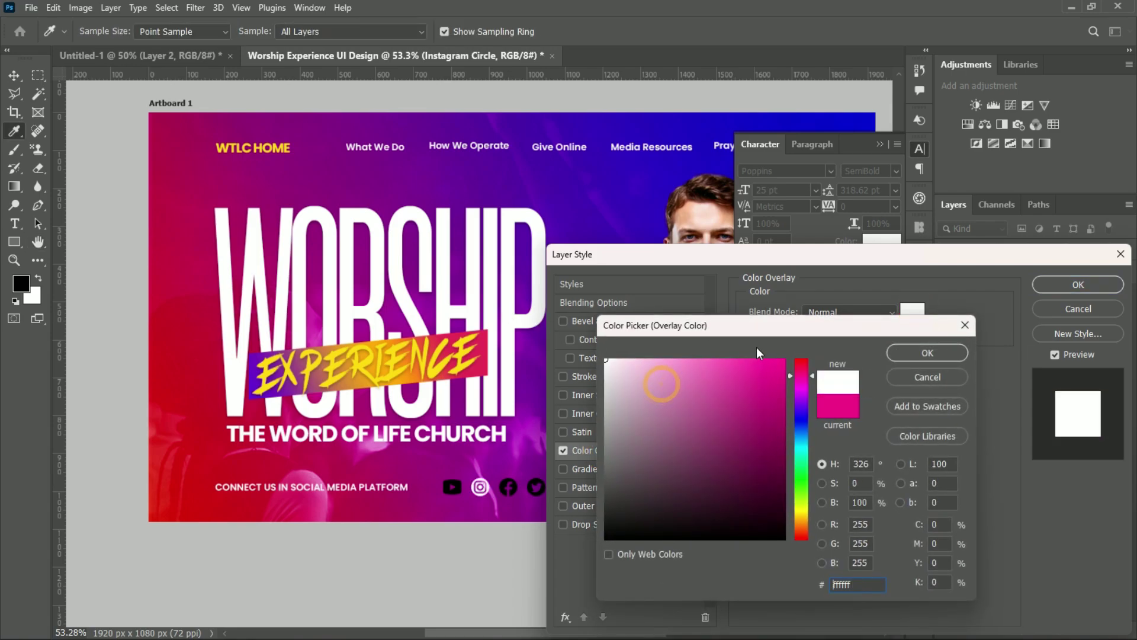
pyautogui.click(939, 358)
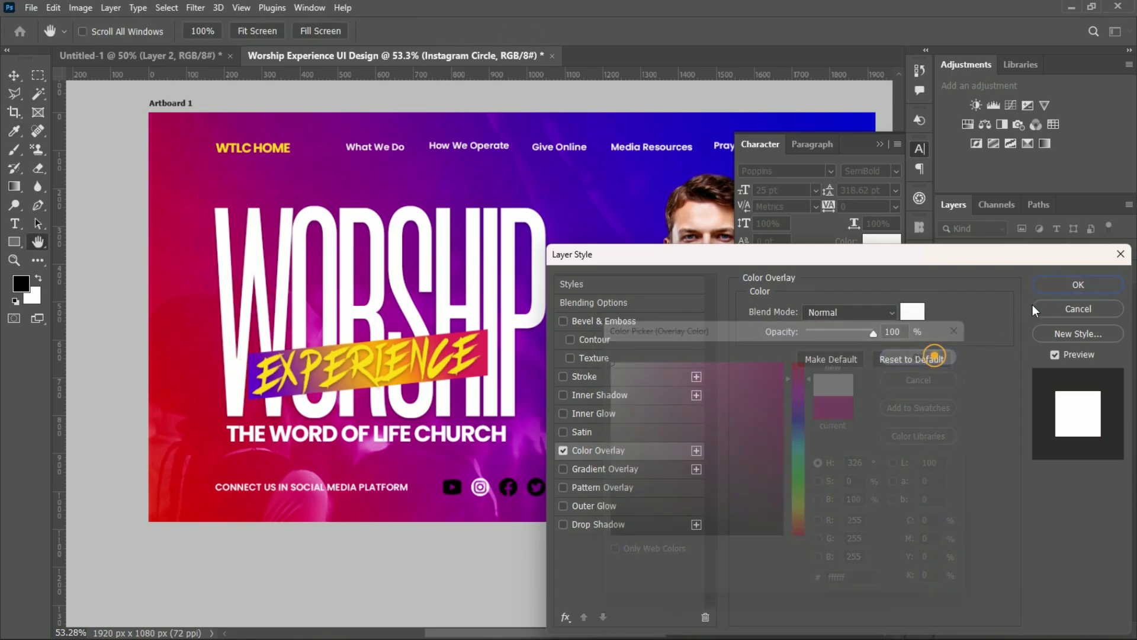
pyautogui.click(1061, 284)
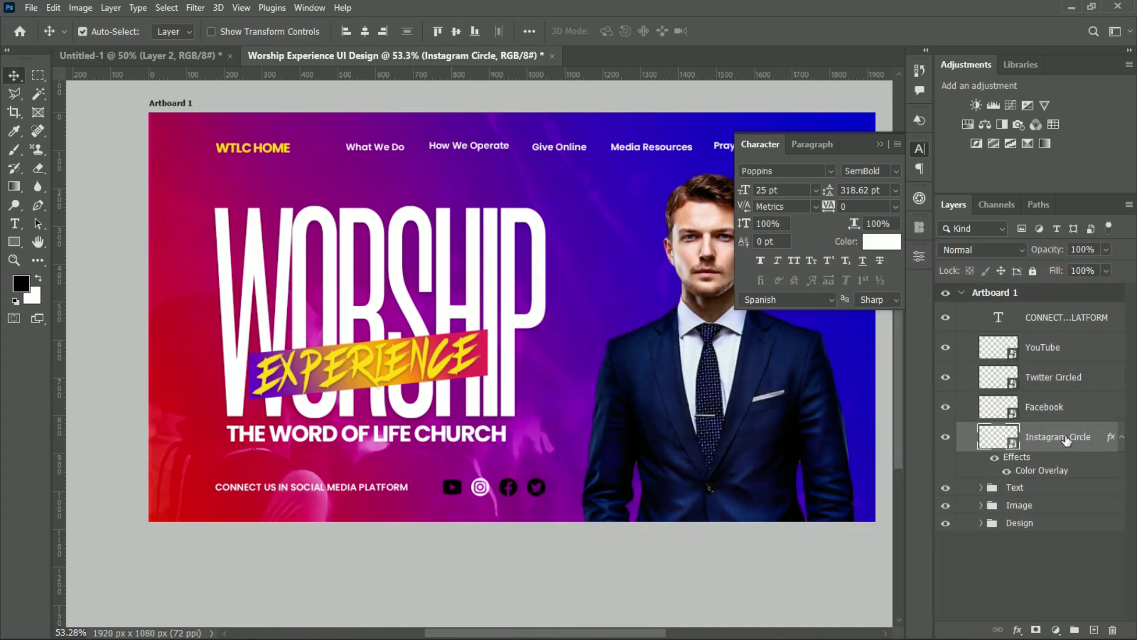
# - Apply a white Color Overlay to the Facebook and Twitter Circled layers
pyautogui.click(1081, 408)
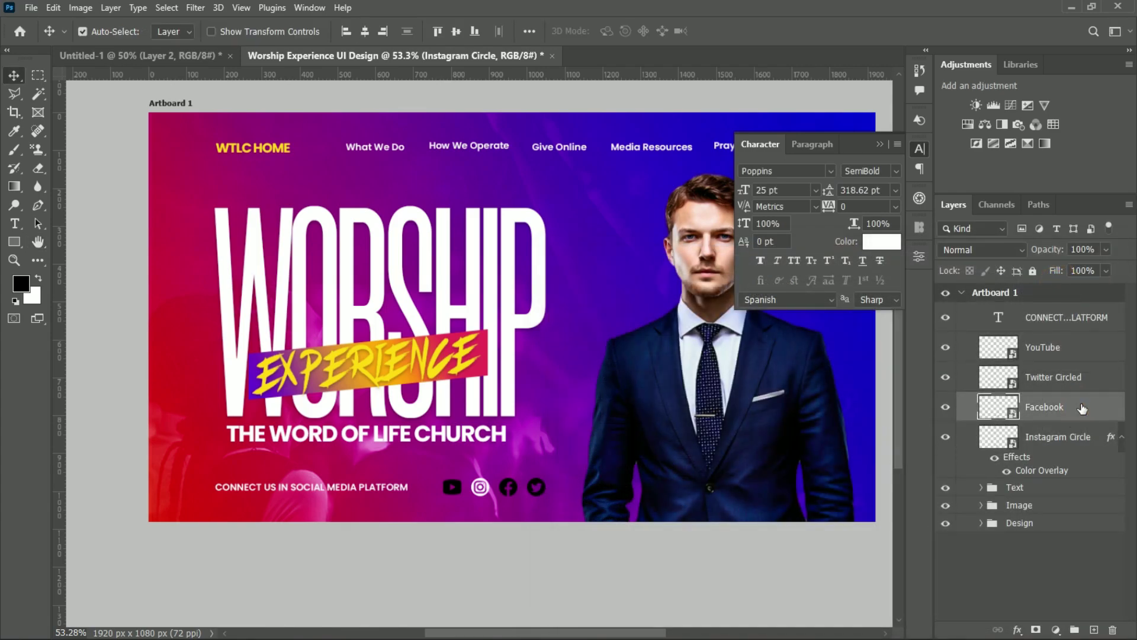
pyautogui.doubleClick(1081, 408)
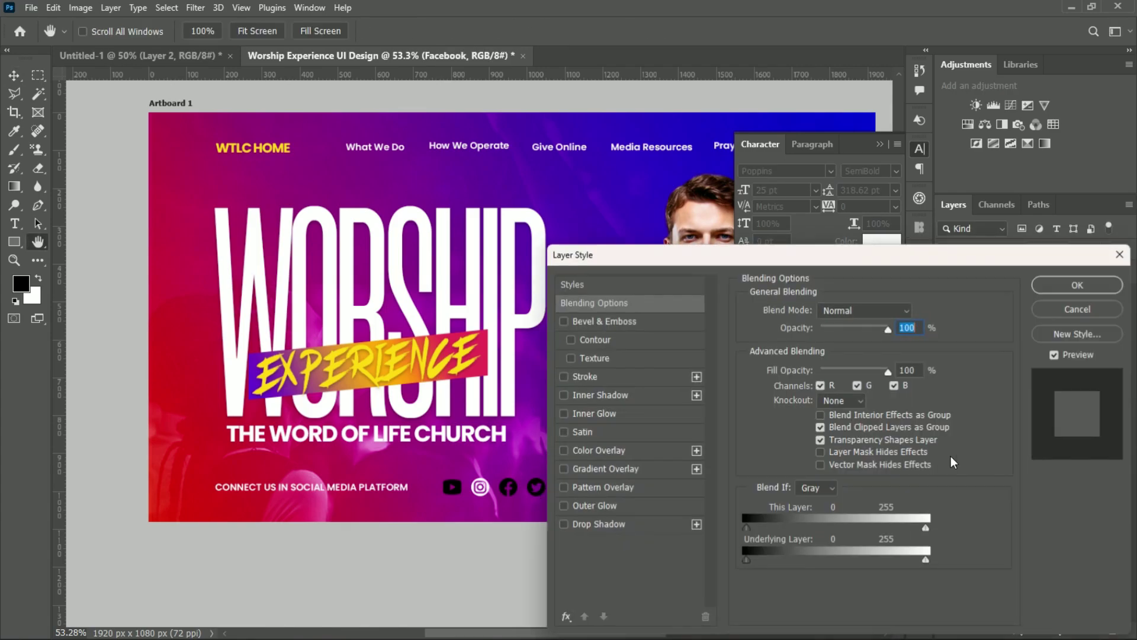
pyautogui.click(601, 453)
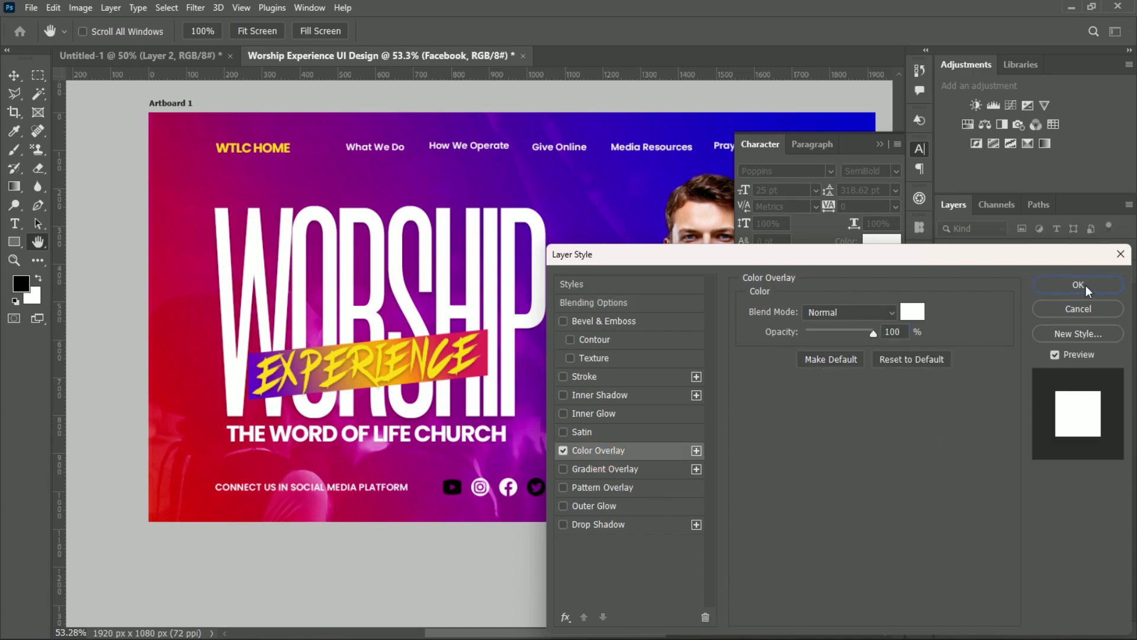
pyautogui.click(1078, 285)
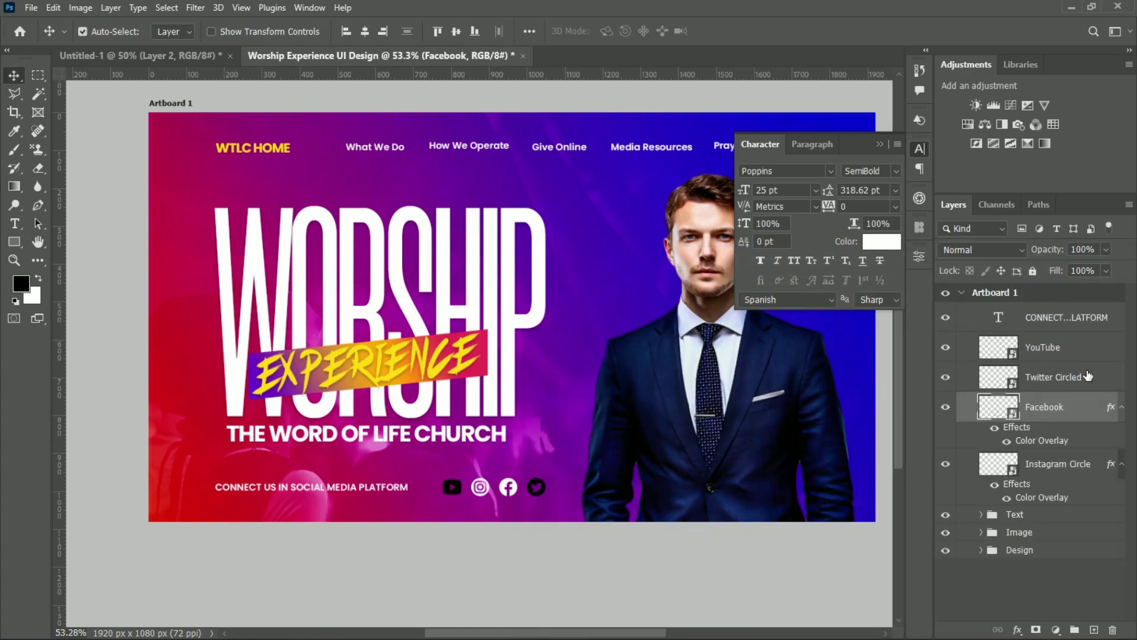
pyautogui.click(1089, 376)
pyautogui.doubleClick(1097, 378)
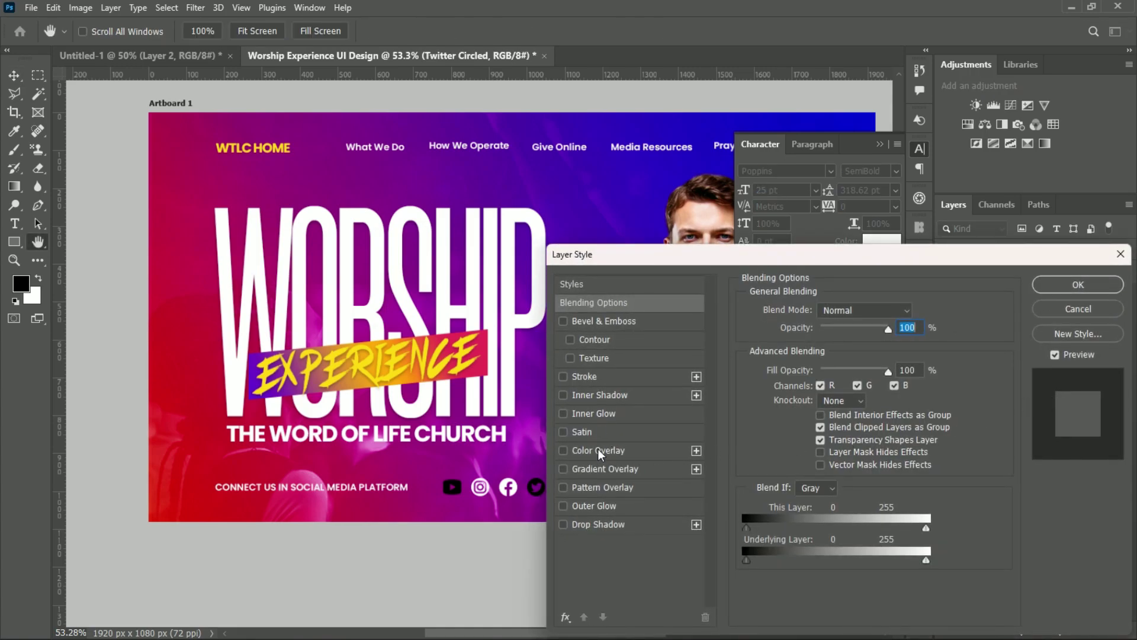
pyautogui.click(599, 451)
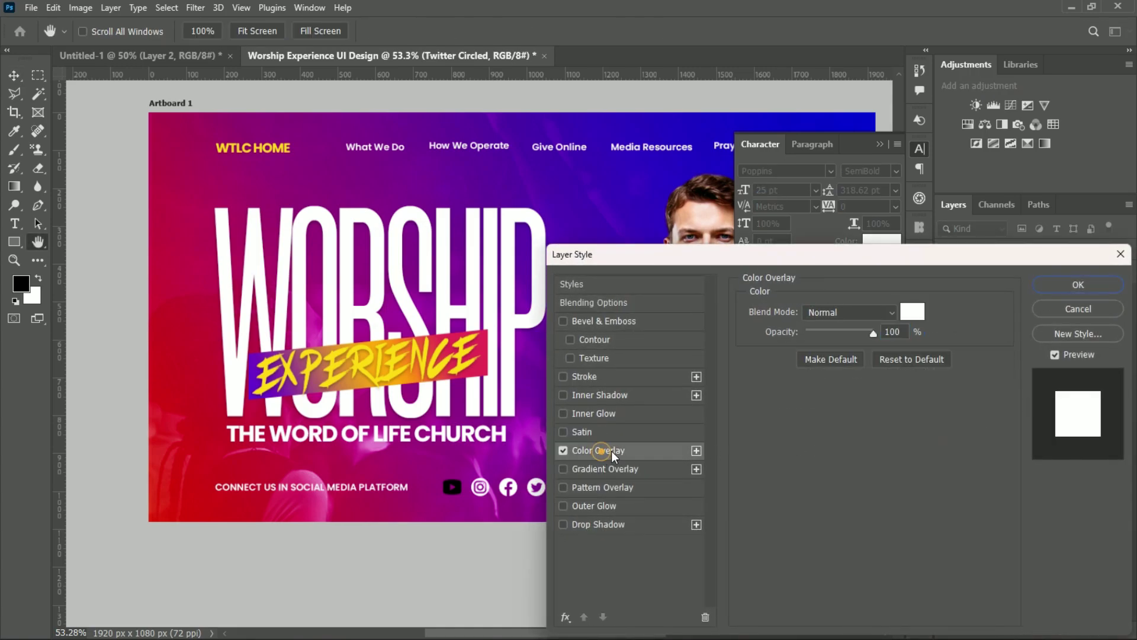
pyautogui.click(1064, 291)
# - Apply a white Color Overlay to the YouTube layer, leaving Gradient Overlay off
pyautogui.click(1083, 350)
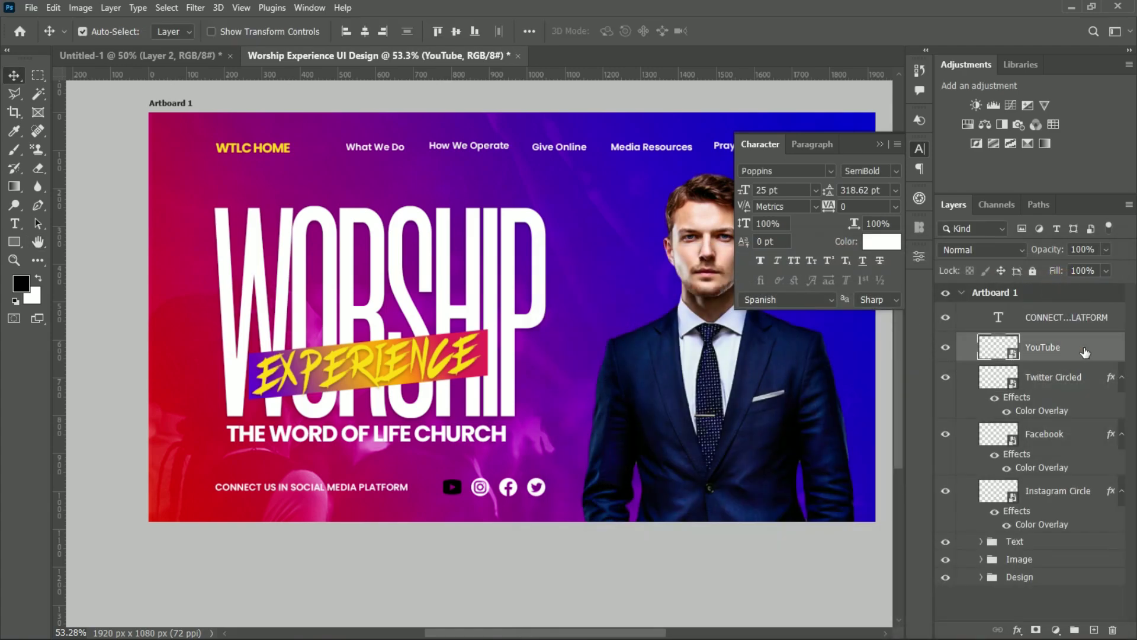
pyautogui.doubleClick(1084, 350)
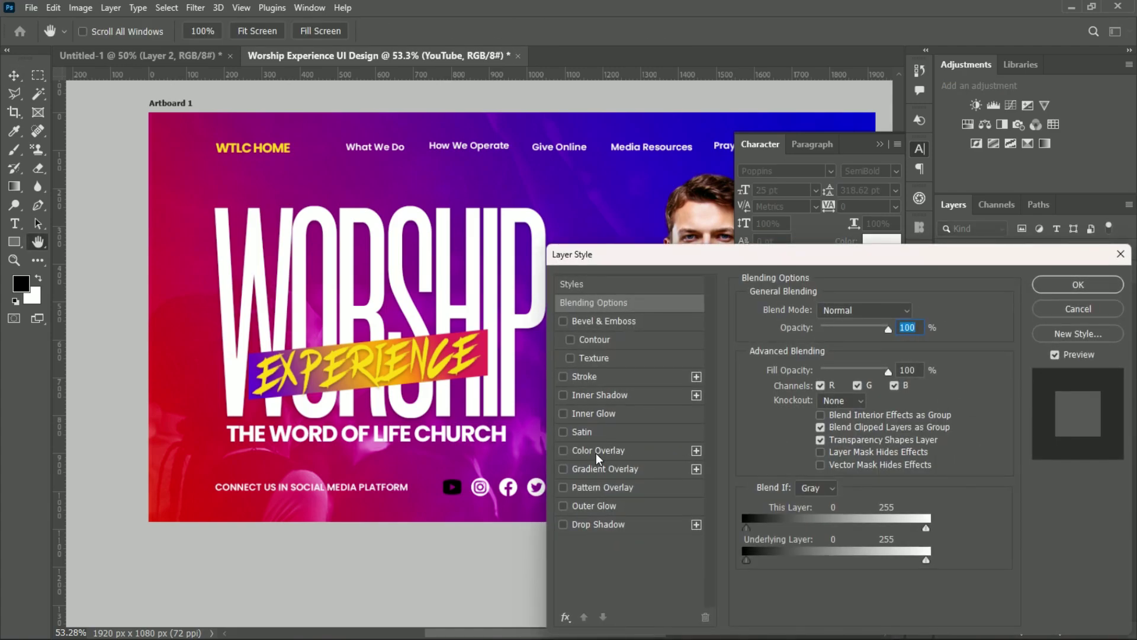
pyautogui.click(591, 468)
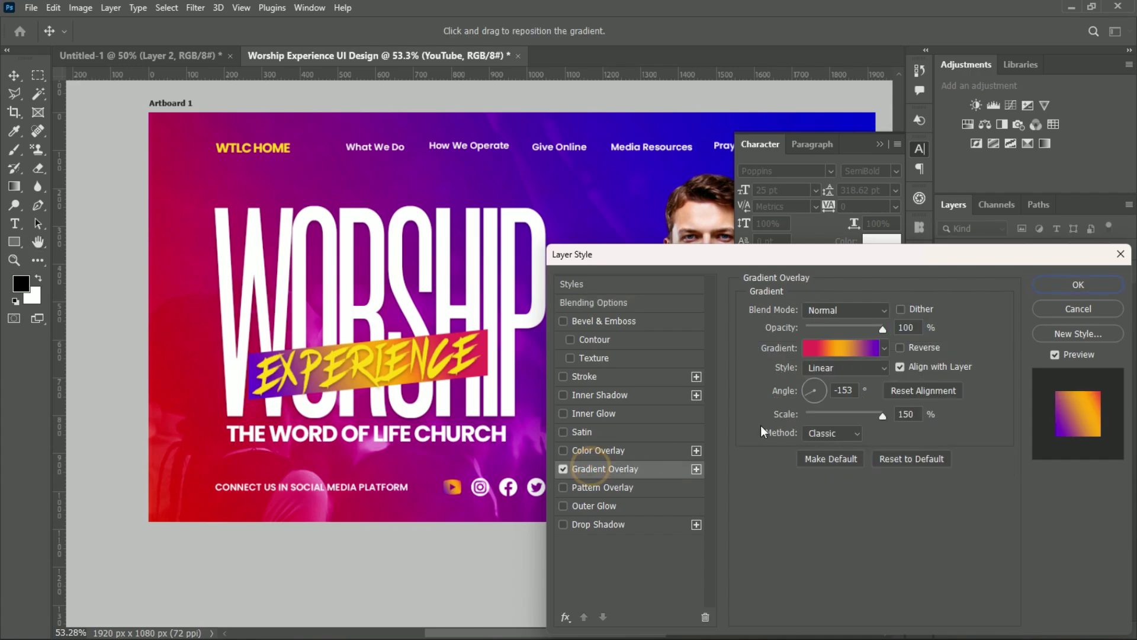
pyautogui.click(563, 469)
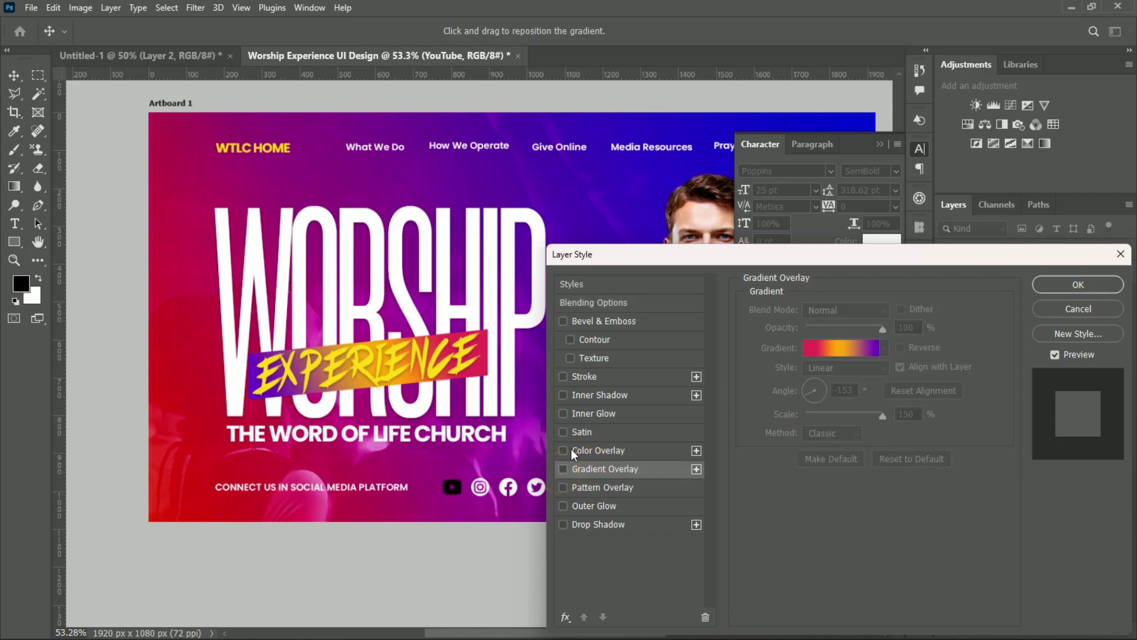
pyautogui.click(570, 450)
pyautogui.click(1077, 286)
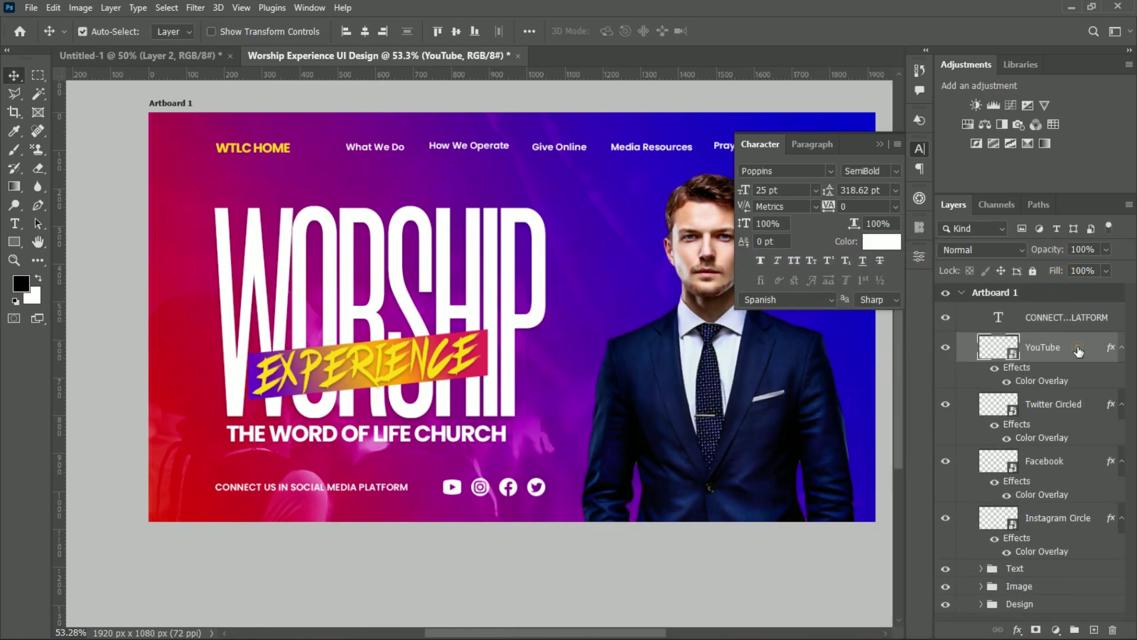
# - Group the four social media icon layers without the connect text and name the group "Social Media"
pyautogui.keyDown('shift'); pyautogui.click(1086, 532); pyautogui.keyUp('shift')
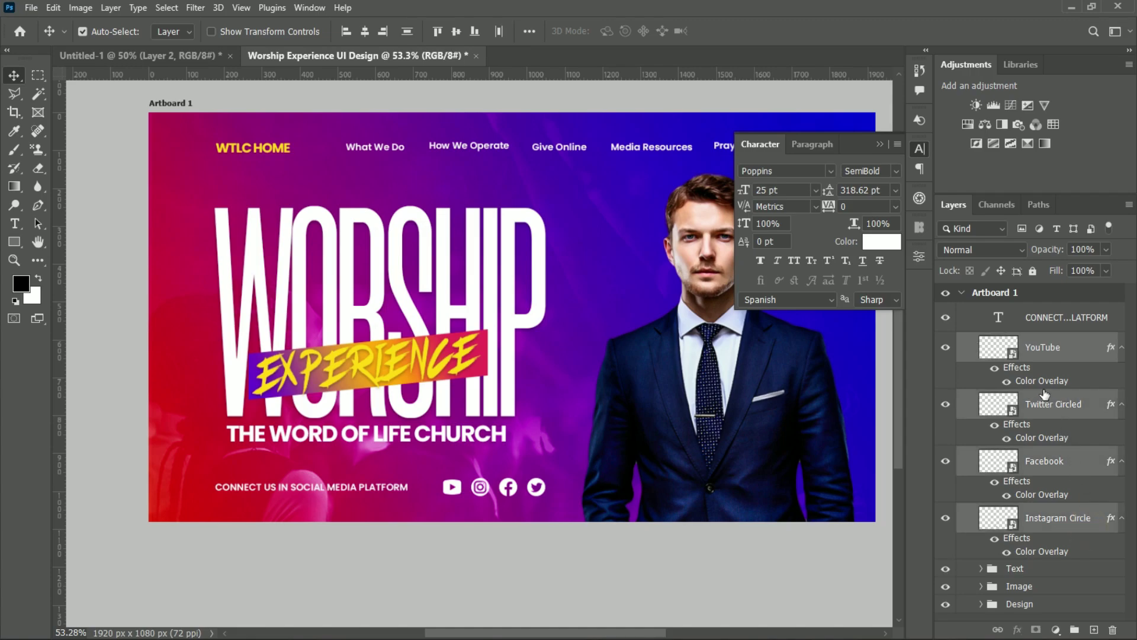
pyautogui.keyDown('shift'); pyautogui.click(1057, 323); pyautogui.keyUp('shift')
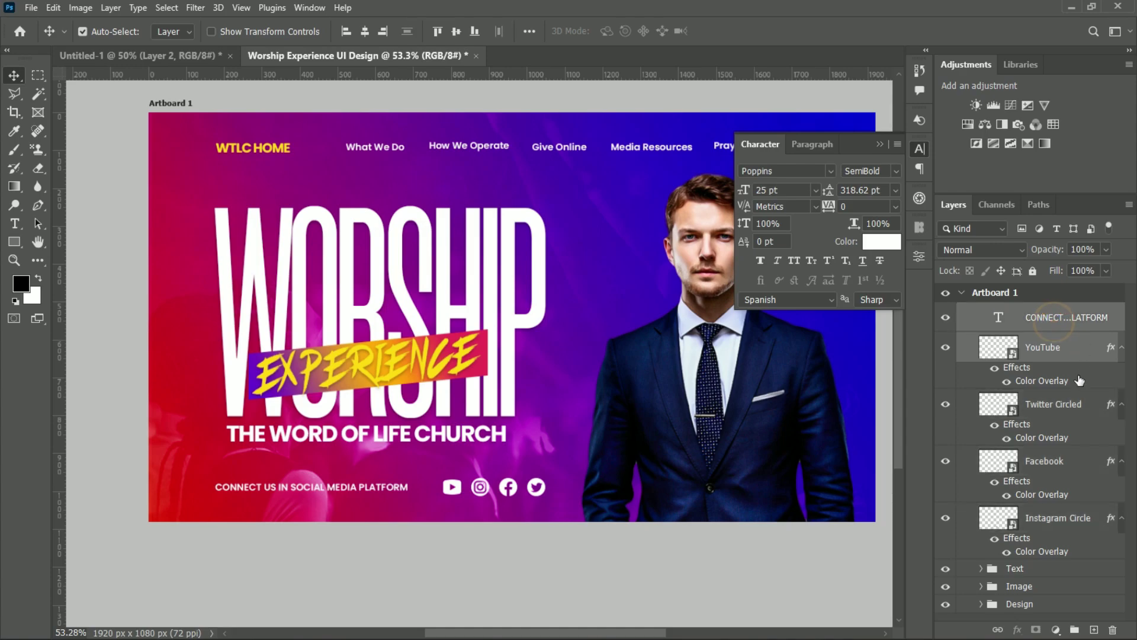
pyautogui.keyDown('shift'); pyautogui.click(1060, 519); pyautogui.keyUp('shift')
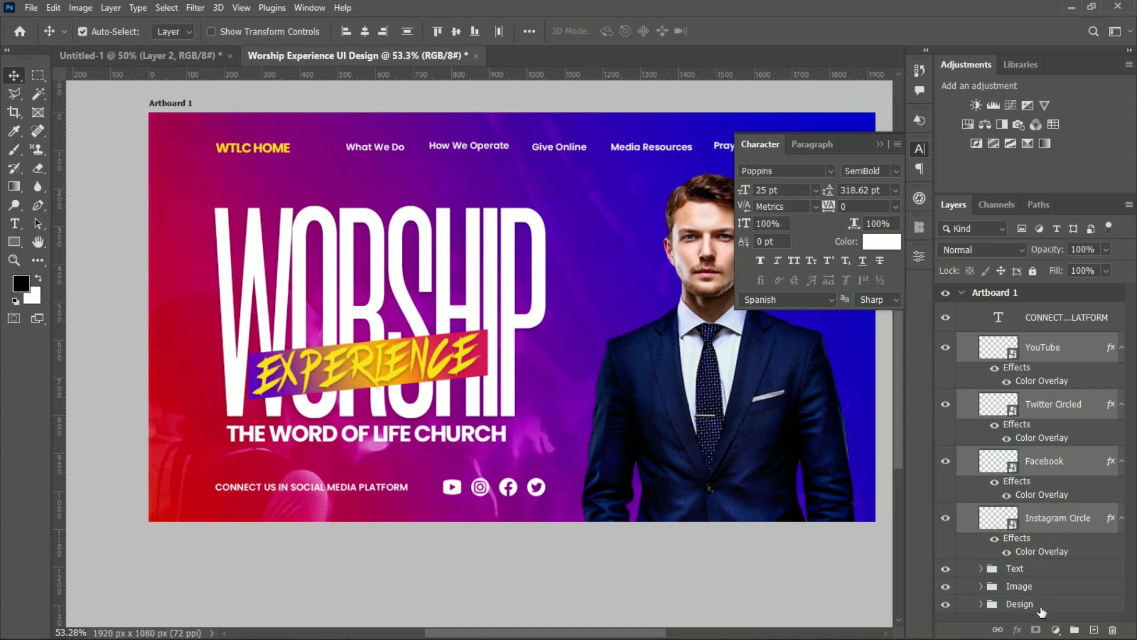
pyautogui.click(1075, 629)
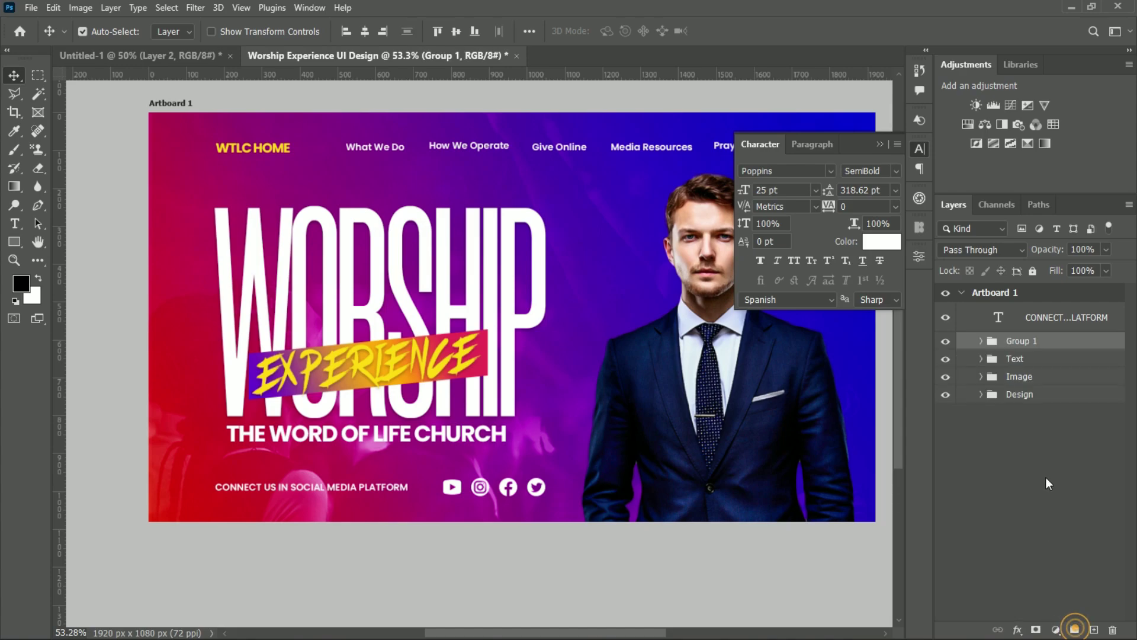
pyautogui.doubleClick(1022, 342)
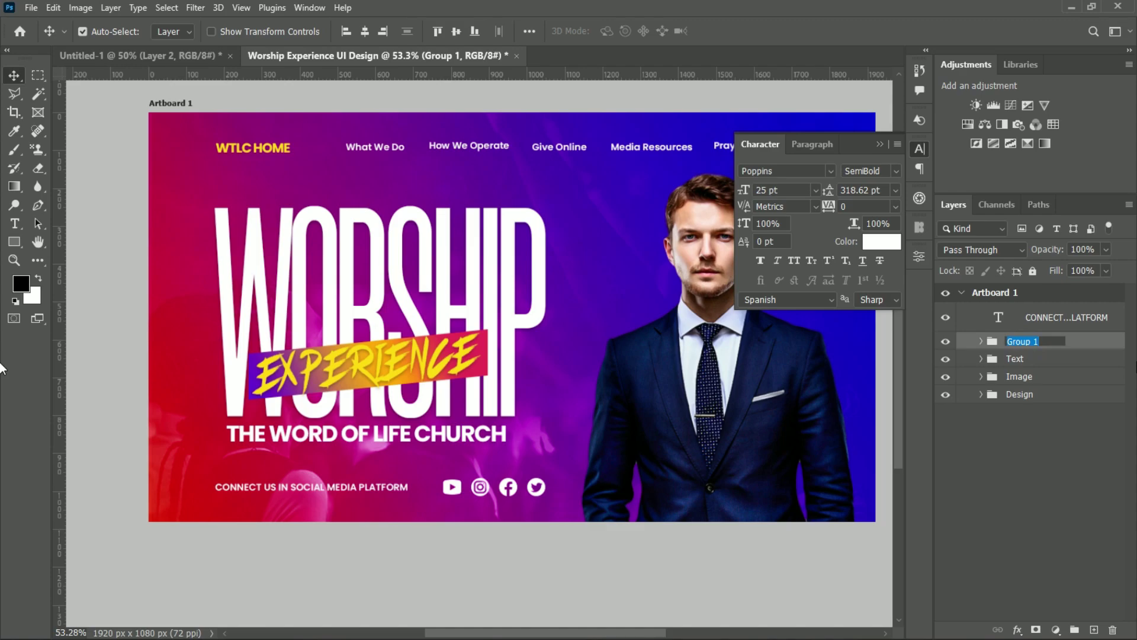
pyautogui.write('s')
pyautogui.click(1029, 435)
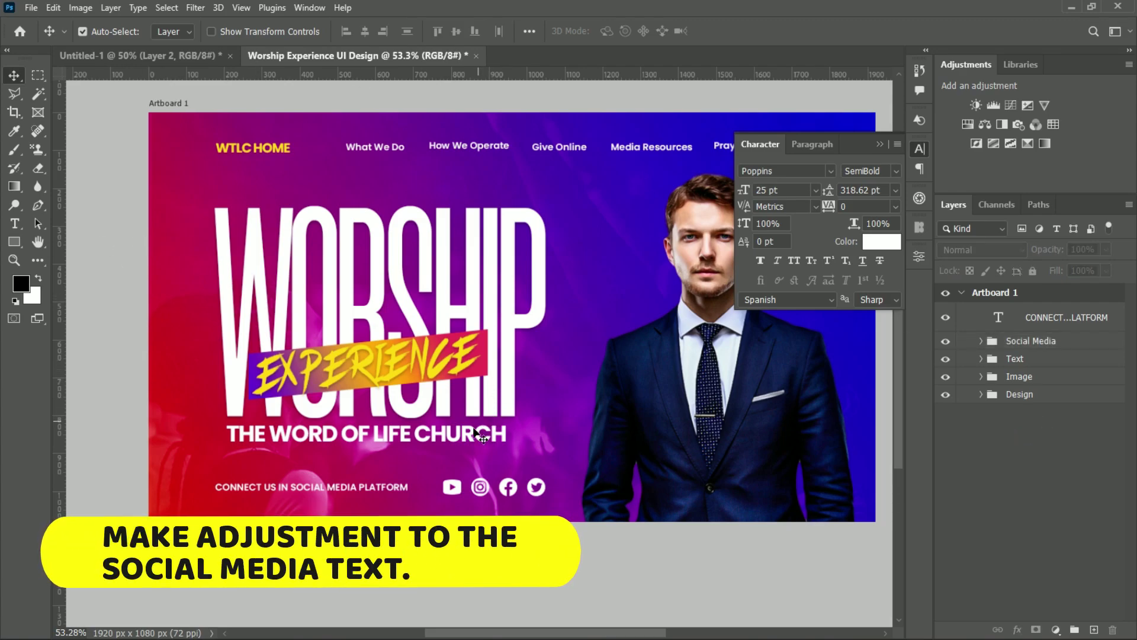
# - Set the font size of the "CONNECT US IN SOCIAL MEDIA PLATFORM" text to 30 pt
pyautogui.click(293, 489)
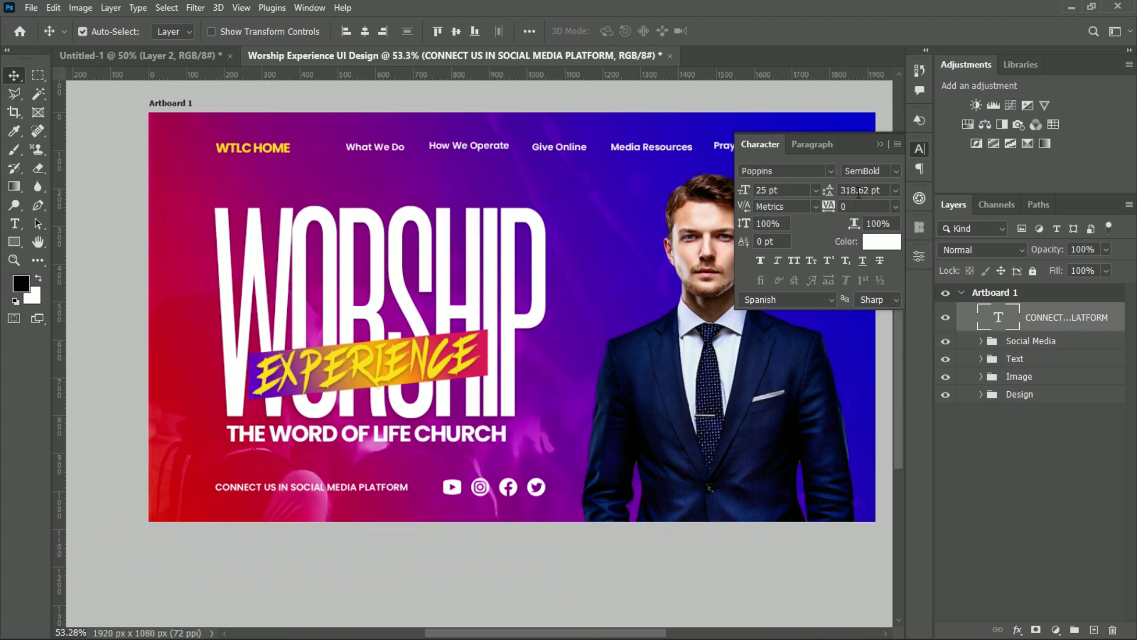
pyautogui.doubleClick(762, 189)
pyautogui.write('30')
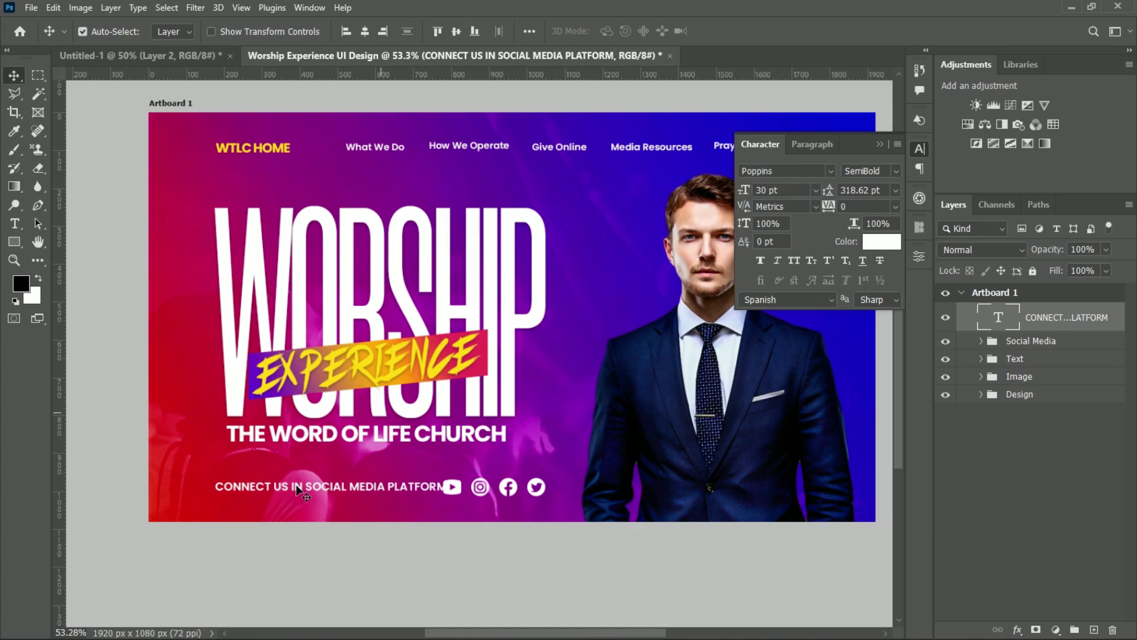
# - Replace the all-caps connect text beside the social icons with "Connect with us in our social media Platform"
pyautogui.doubleClick(766, 188)
pyautogui.click(379, 487)
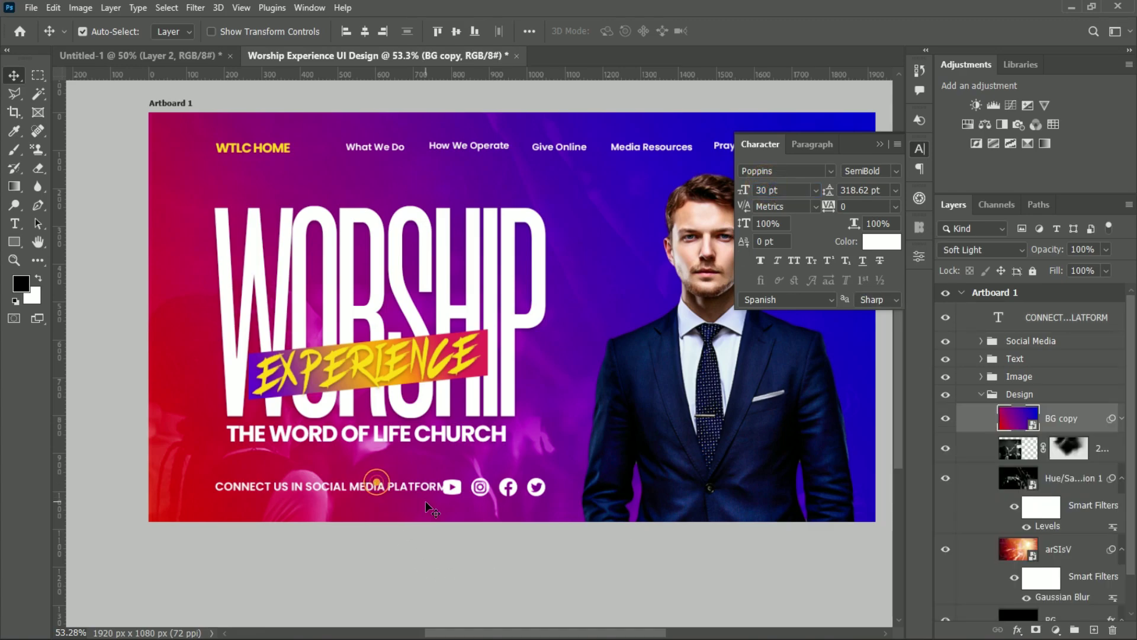
pyautogui.doubleClick(427, 488)
pyautogui.press('BackSpace')
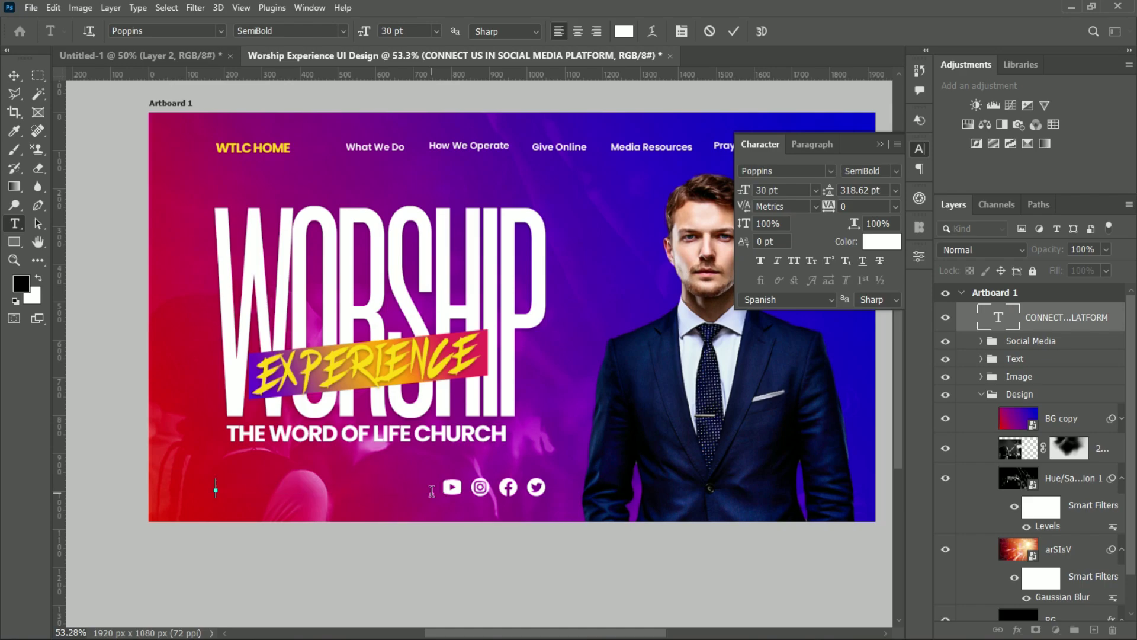
pyautogui.write('Conn')
pyautogui.write('ect with us in ')
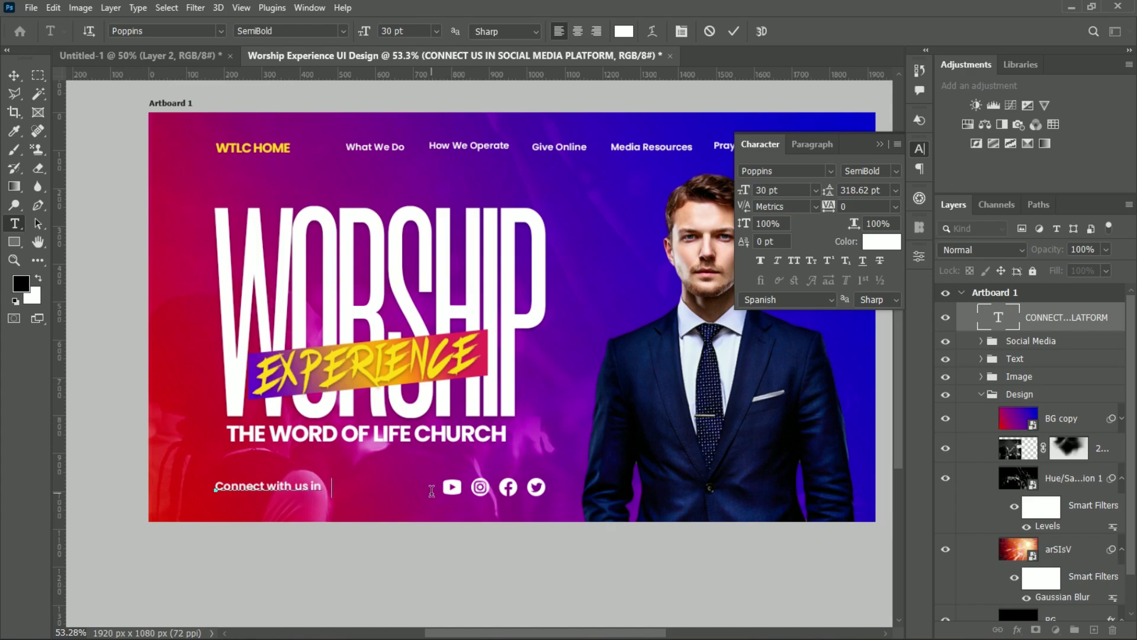
pyautogui.write('our social medi')
pyautogui.write('rm')
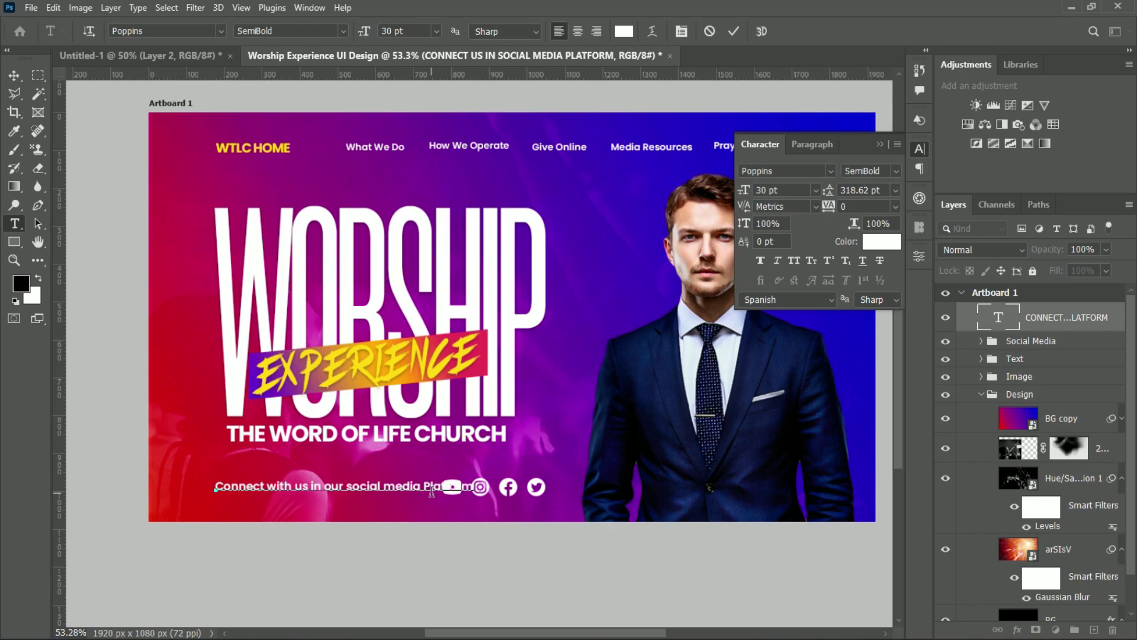
# - Remove the word "with" from the connect text so it reads "Connect us in our social media Platform"
pyautogui.click(295, 488)
pyautogui.press('BackSpace')
pyautogui.press('BackSpace')
pyautogui.press('BackSpace')
pyautogui.press('BackSpace')
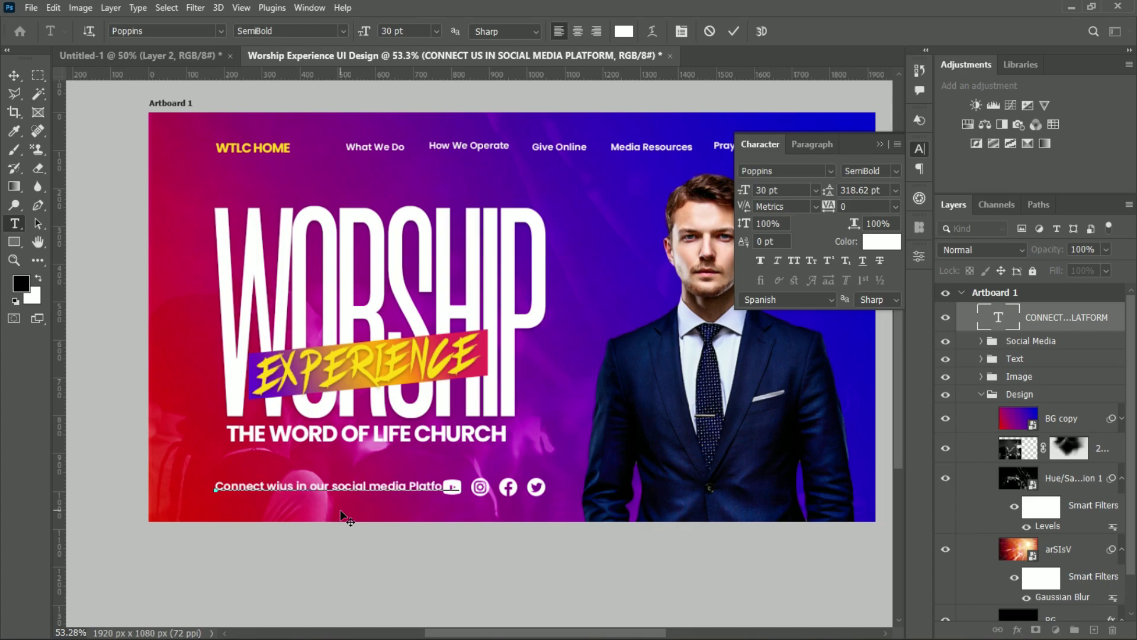
pyautogui.press('BackSpace')
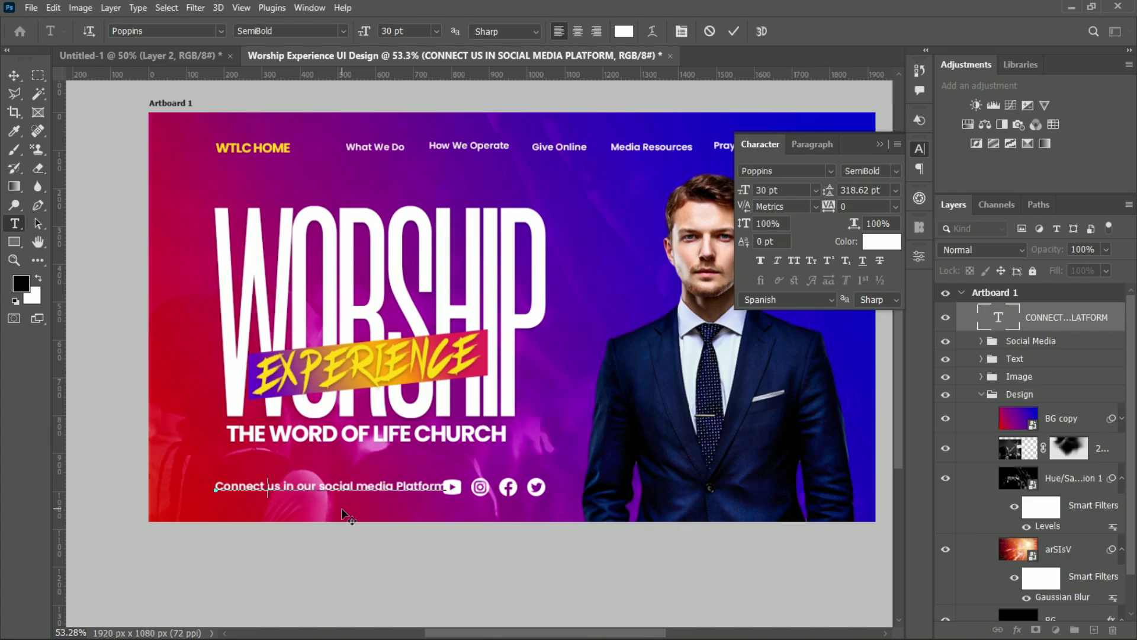
pyautogui.click(733, 31)
pyautogui.press('v')
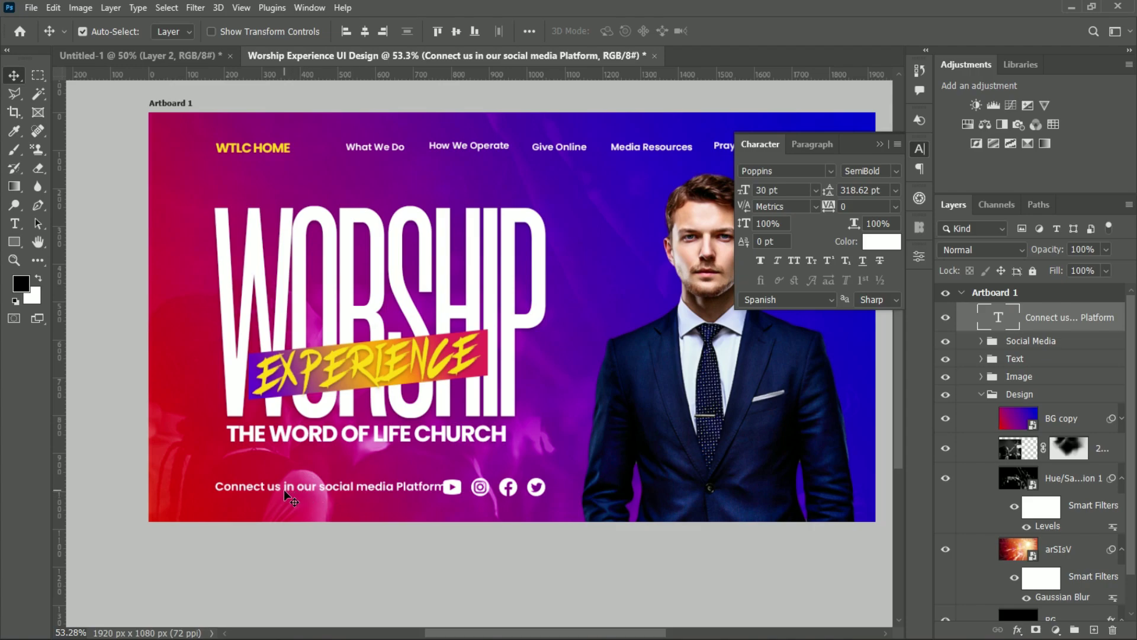
# - Capitalize the initials of "social" and "media" so the text reads "Connect us in our Social Media Platform"
pyautogui.doubleClick(370, 492)
pyautogui.click(363, 487)
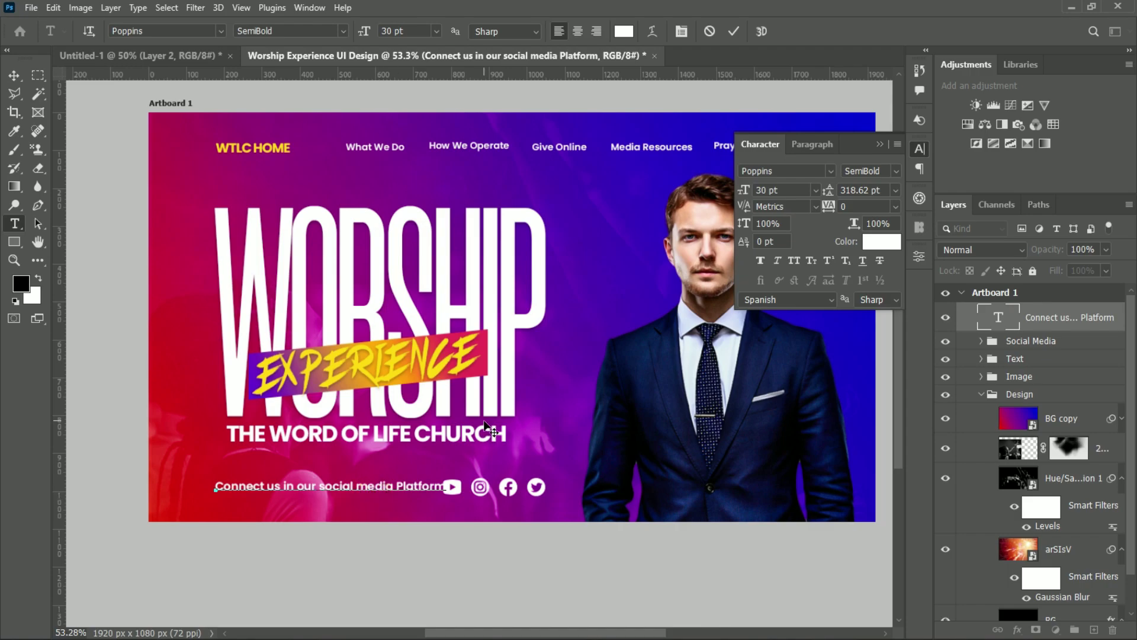
pyautogui.press('Delete')
pyautogui.write('M')
pyautogui.press('Left')
pyautogui.press('Left')
pyautogui.press('Left')
pyautogui.press('Left')
pyautogui.press('Delete')
pyautogui.write('S')
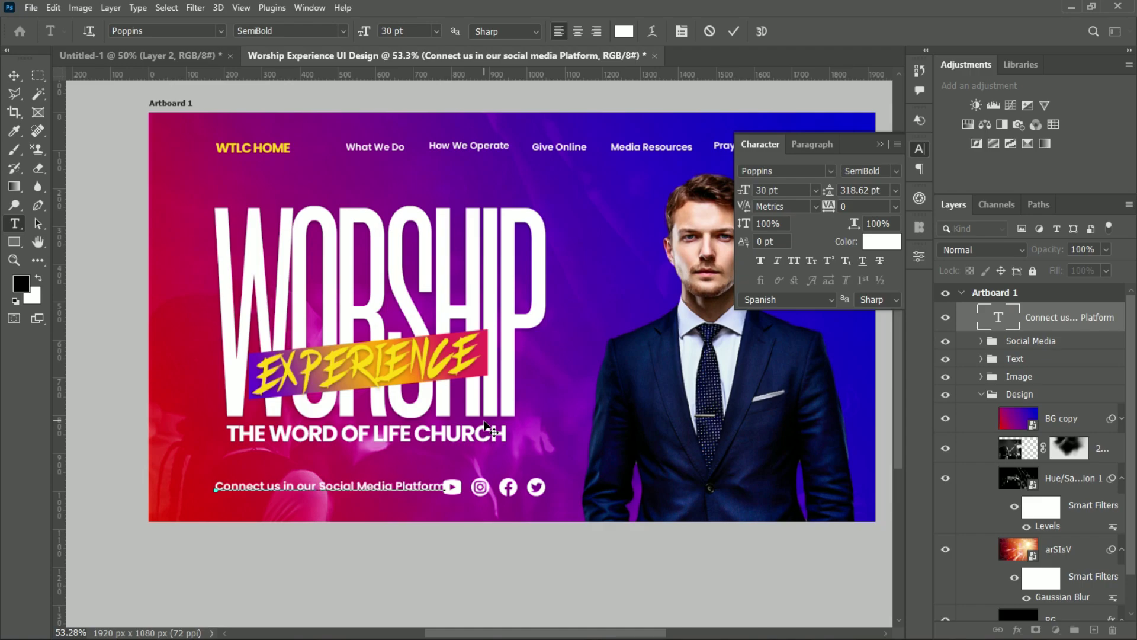
pyautogui.click(728, 27)
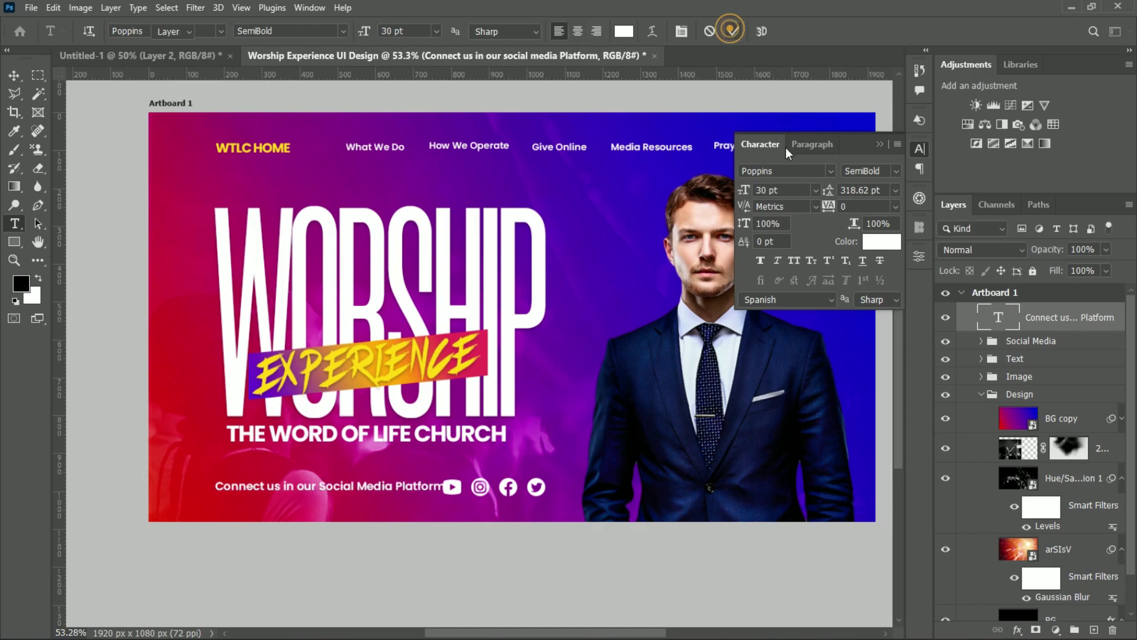
pyautogui.press('v')
# - Set the font size of the "Connect us in our Social Media Platform" text to 27 pt
pyautogui.press('BackSpace')
pyautogui.press('BackSpace')
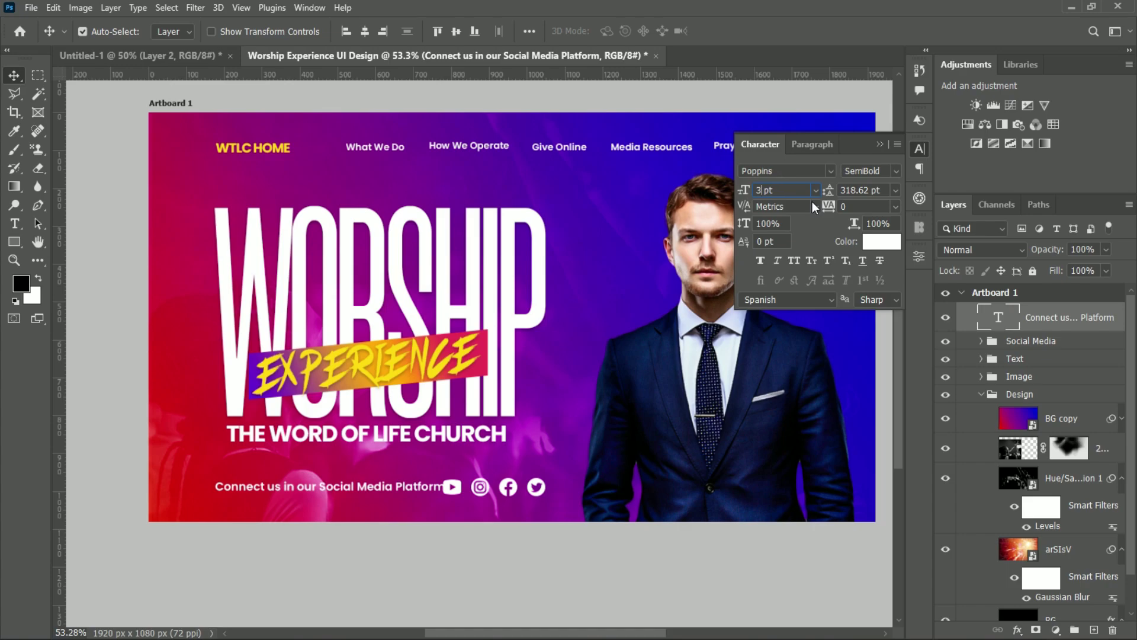
pyautogui.write('27')
pyautogui.press('Return')
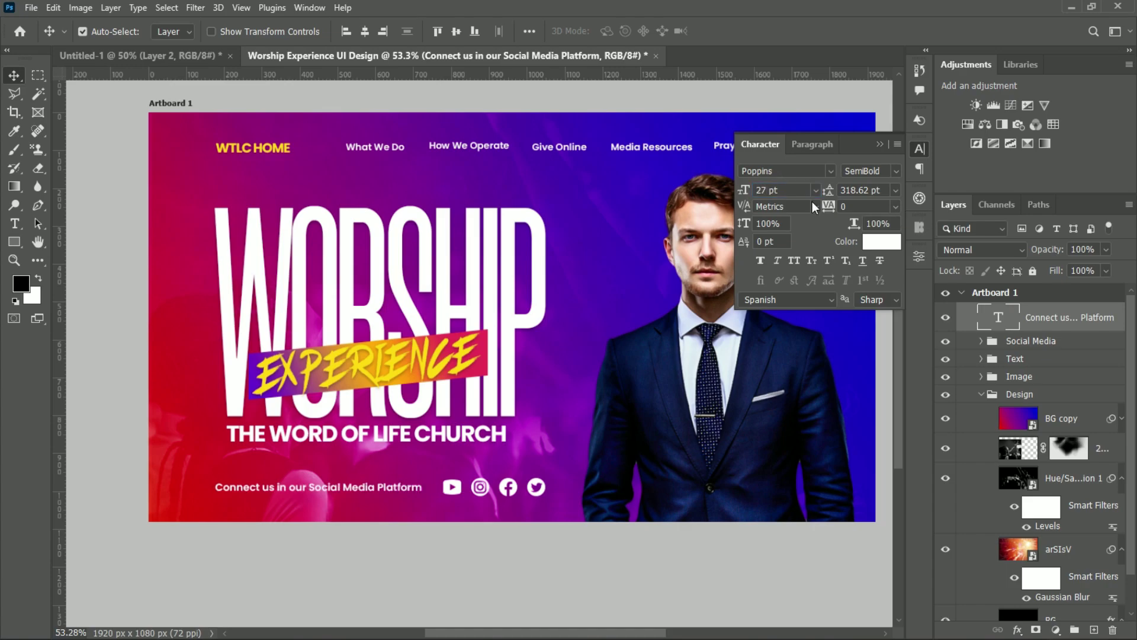
pyautogui.click(881, 144)
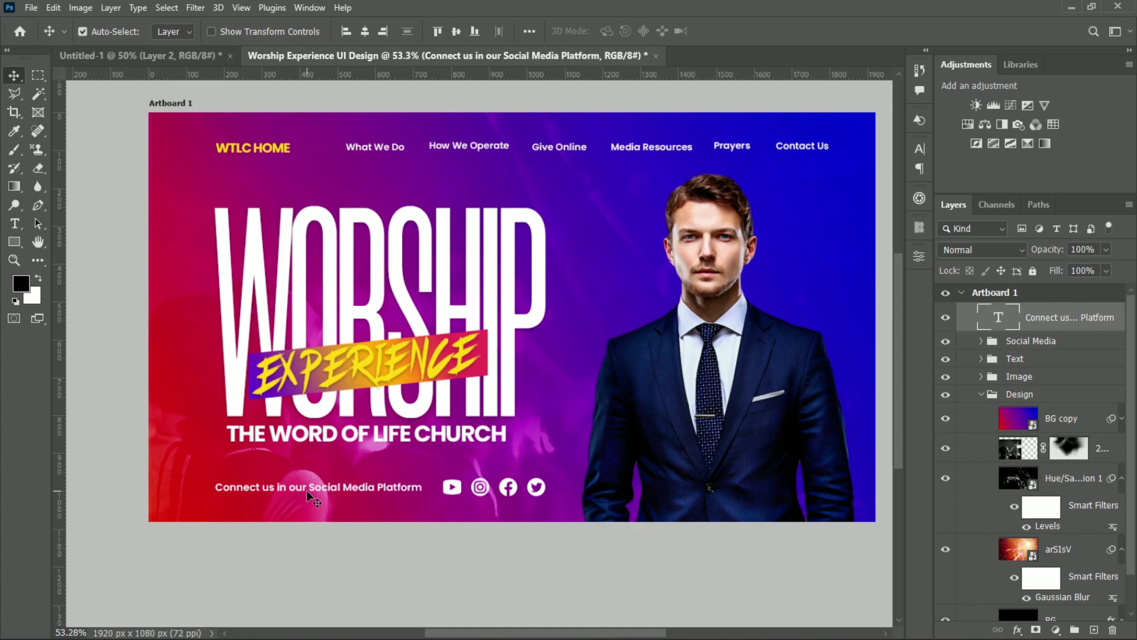
# - Nudge the connect text slightly down in line with the social icons and collapse the Design group
pyautogui.moveTo(309, 491); pyautogui.dragTo(311, 492)
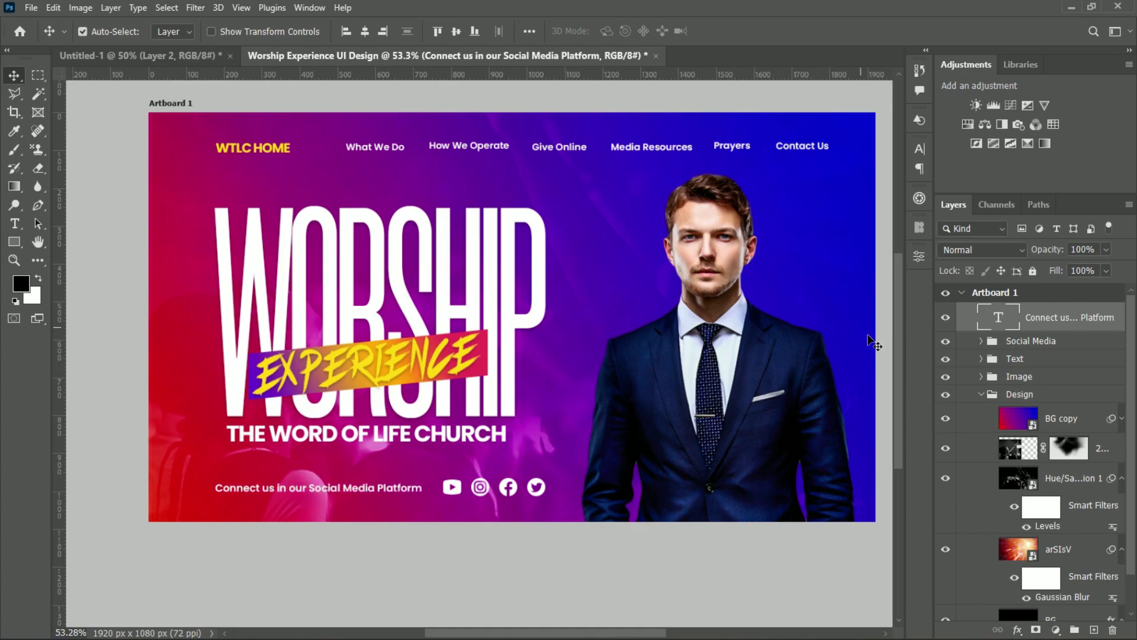
pyautogui.scroll(-2, 657, 369)
pyautogui.scroll(3, 658, 368)
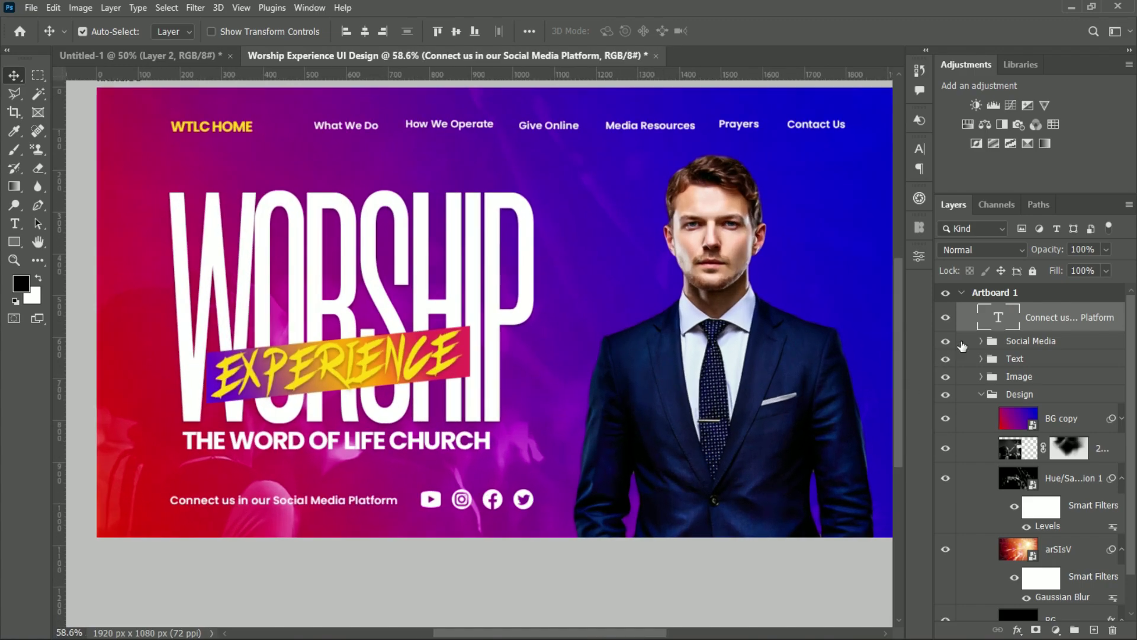
pyautogui.click(981, 394)
pyautogui.scroll(-2, 240, 297)
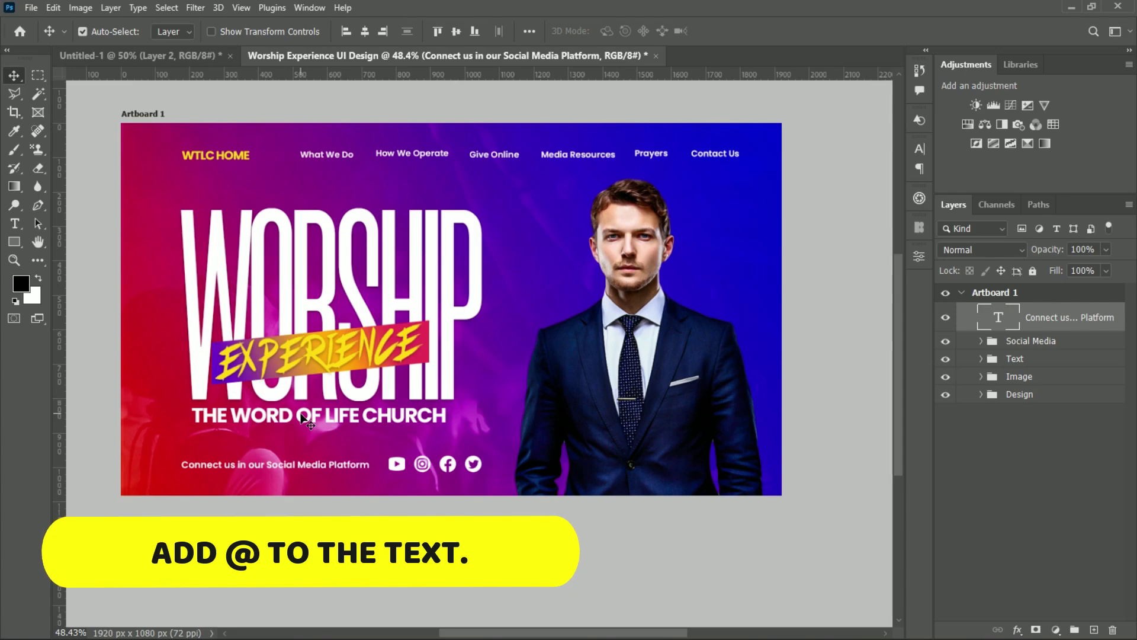
# - Shift "THE WORD OF LIFE CHURCH" slightly right and add a separate "@" text layer above Prayers in the Text group
pyautogui.moveTo(302, 420); pyautogui.dragTo(313, 421)
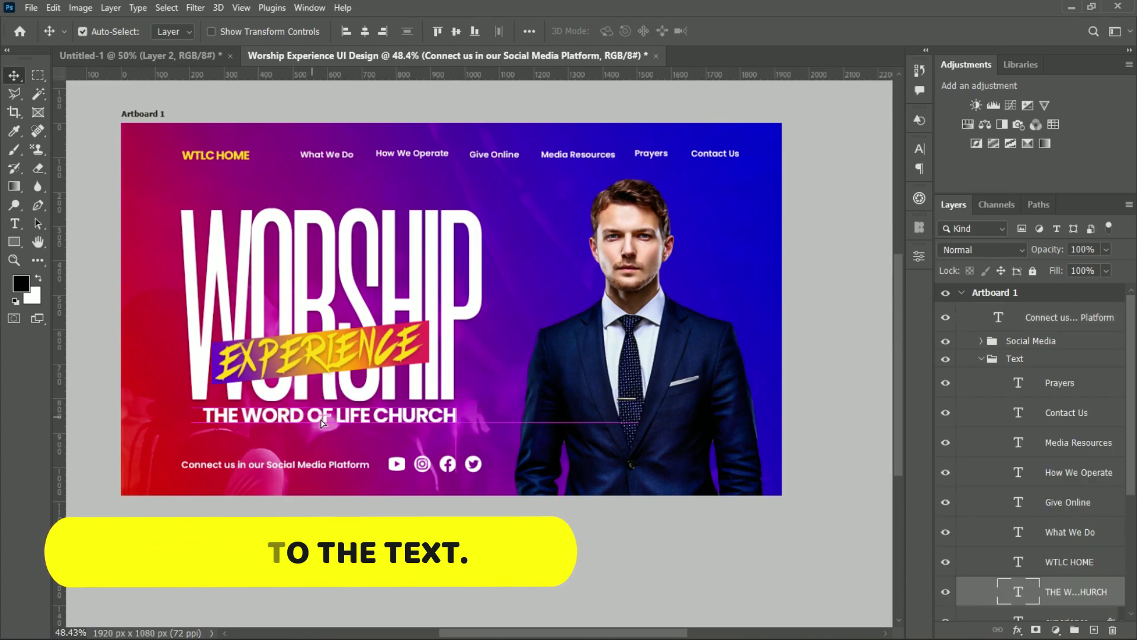
pyautogui.click(1019, 382)
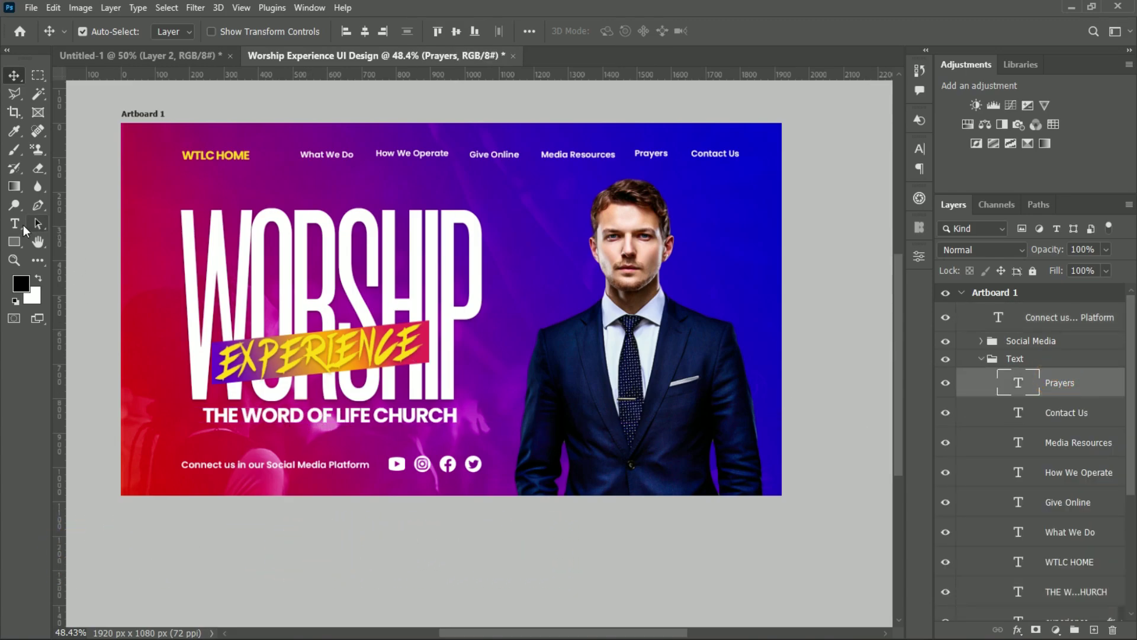
pyautogui.click(15, 225)
pyautogui.click(97, 223)
pyautogui.click(520, 247)
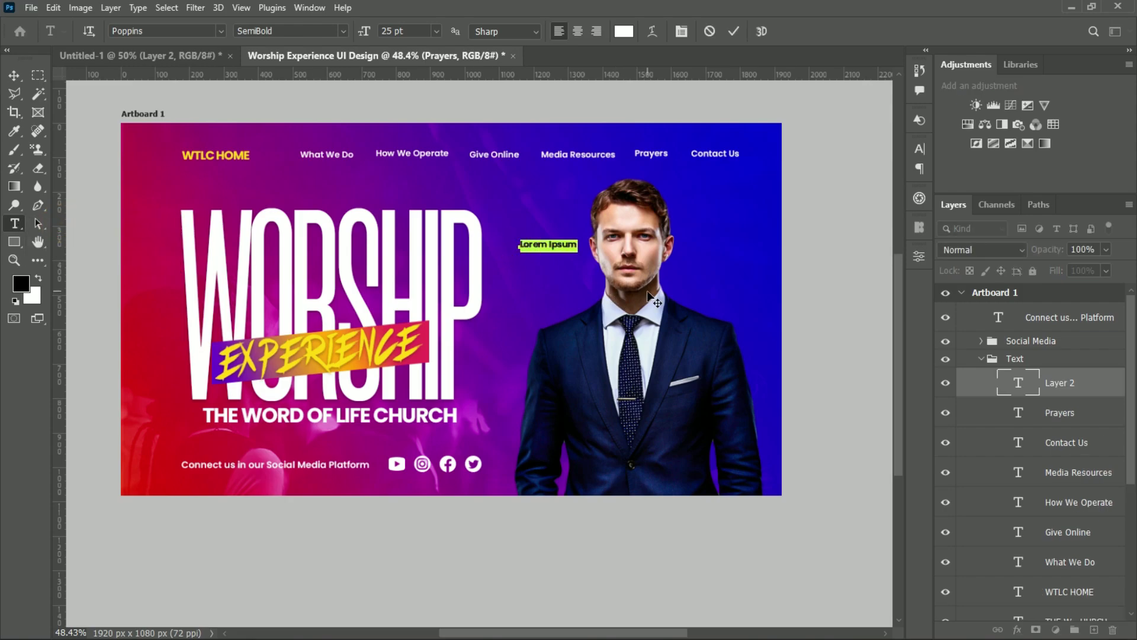
pyautogui.write('@')
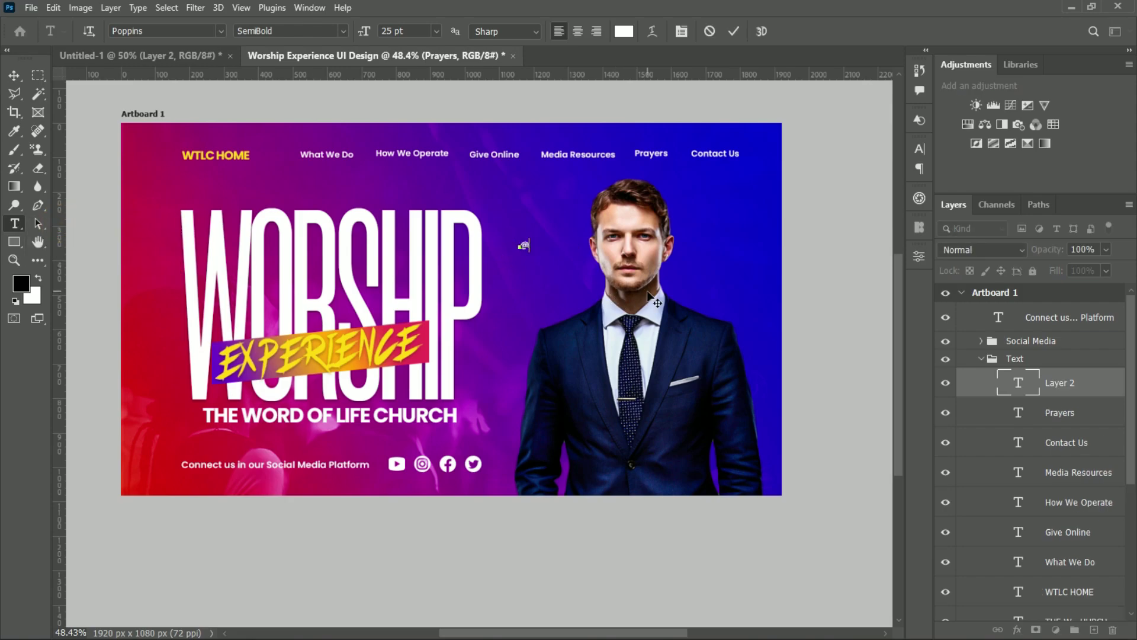
pyautogui.click(733, 31)
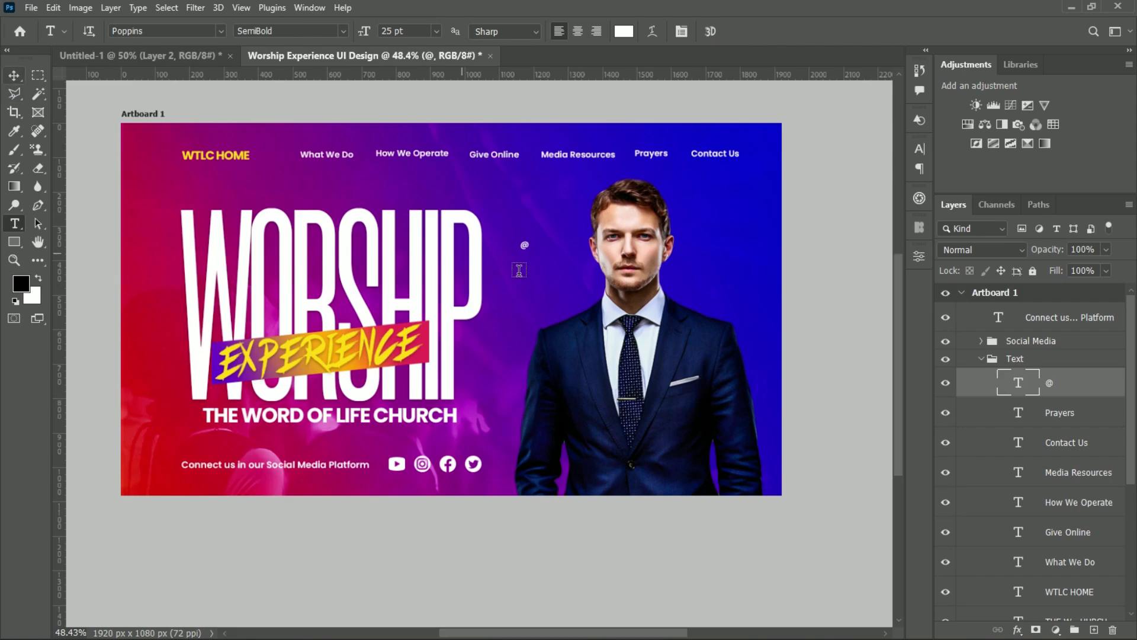
# - Scale the "@" text up proportionally to about 343%
pyautogui.hotkey('ctrl', 't')
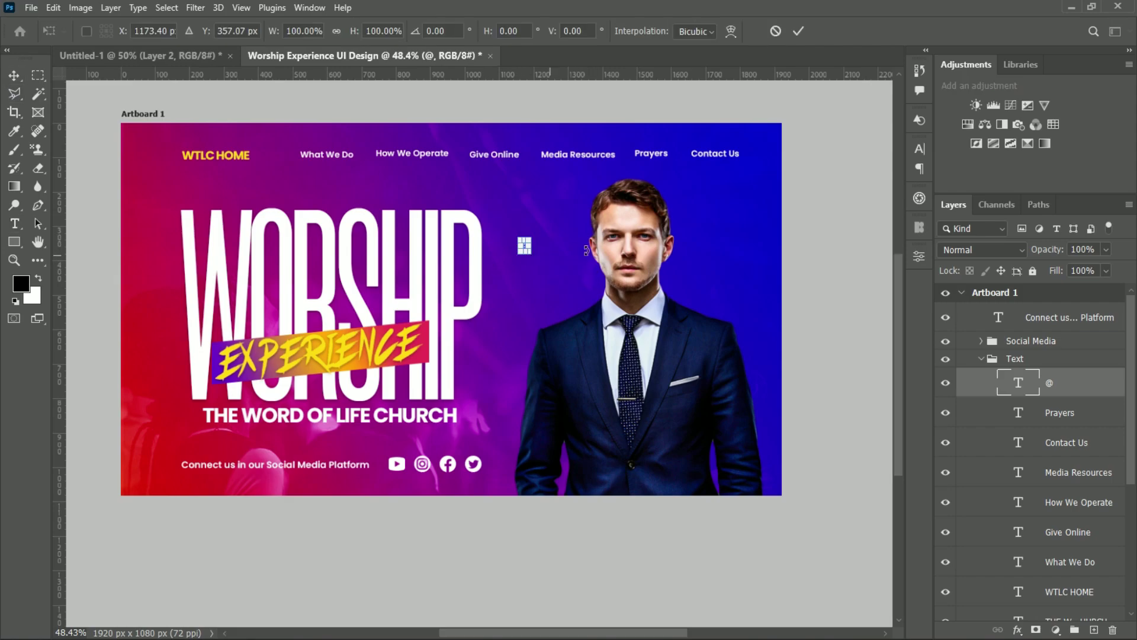
pyautogui.moveTo(531, 253); pyautogui.dragTo(567, 273)
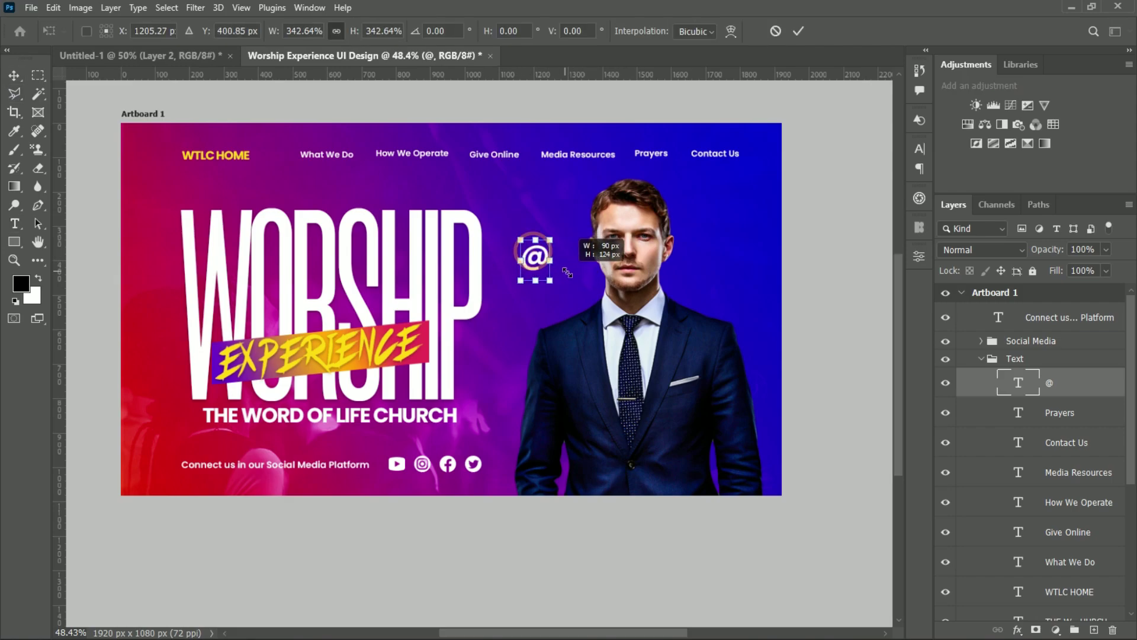
pyautogui.click(798, 31)
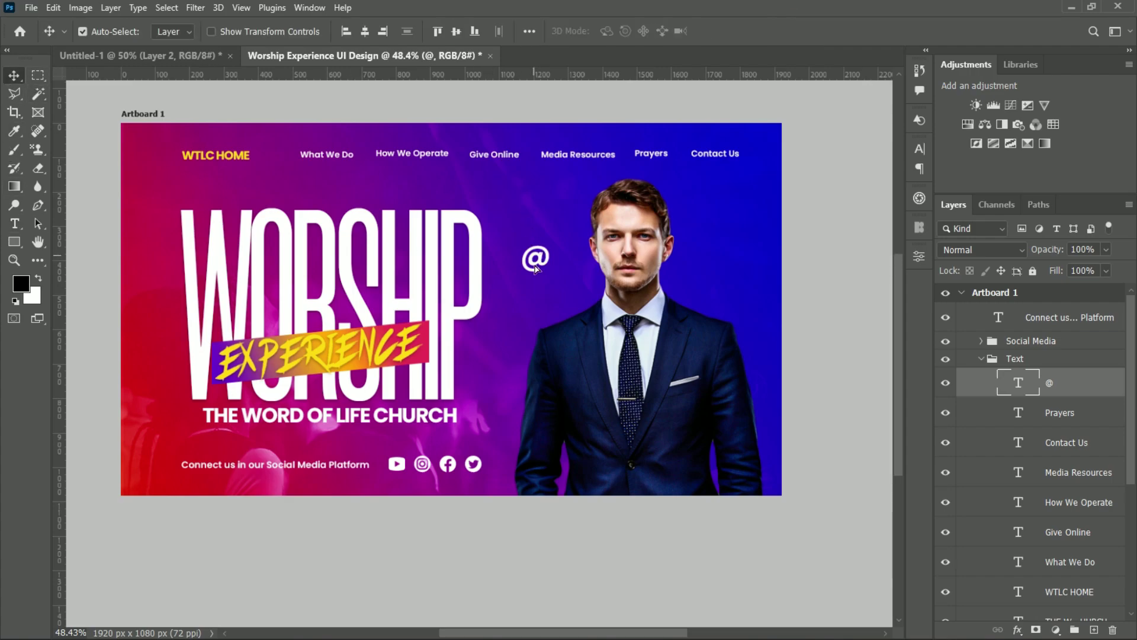
# - Place the "@" in front of "THE WORD OF LIFE CHURCH" and shift the church line right for even spacing
pyautogui.moveTo(535, 257); pyautogui.dragTo(186, 417)
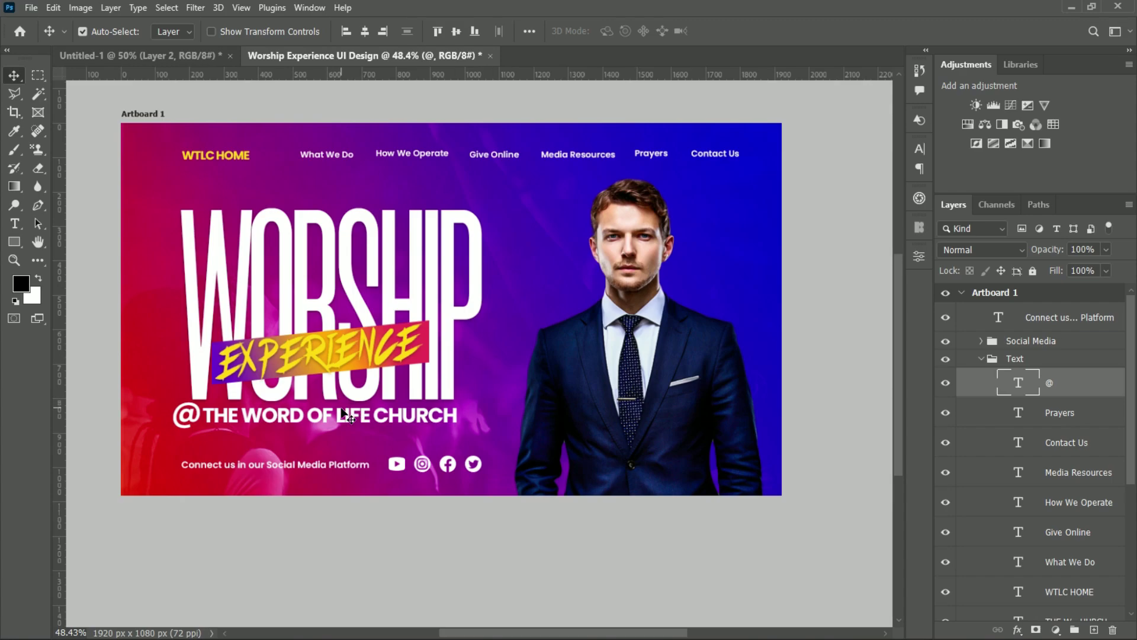
pyautogui.moveTo(342, 417); pyautogui.dragTo(353, 416)
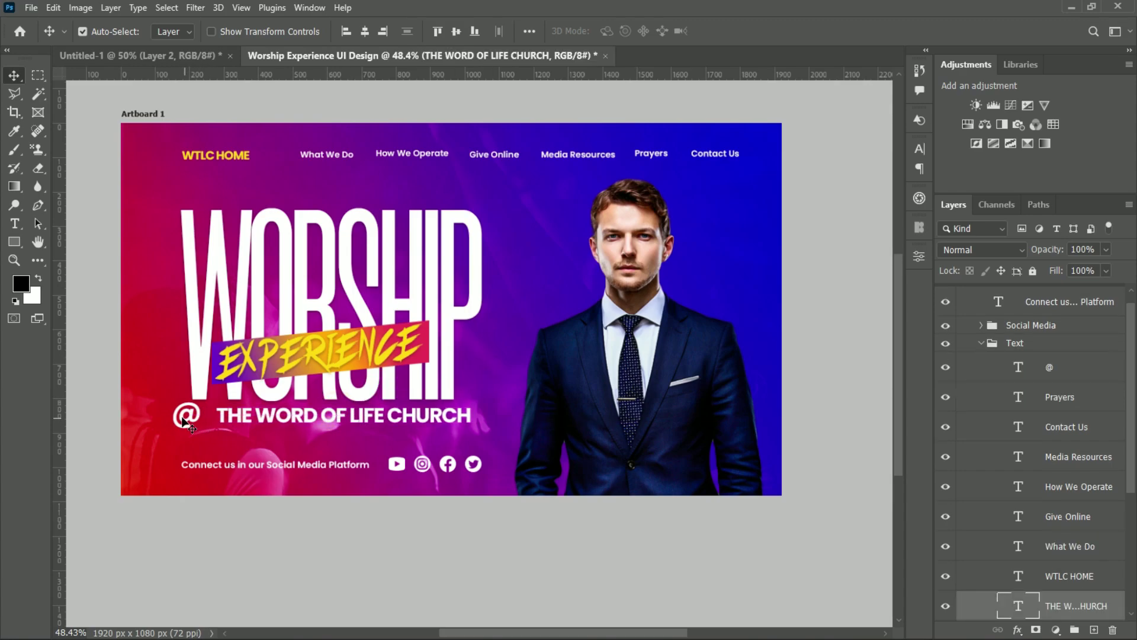
pyautogui.moveTo(242, 429); pyautogui.dragTo(254, 428)
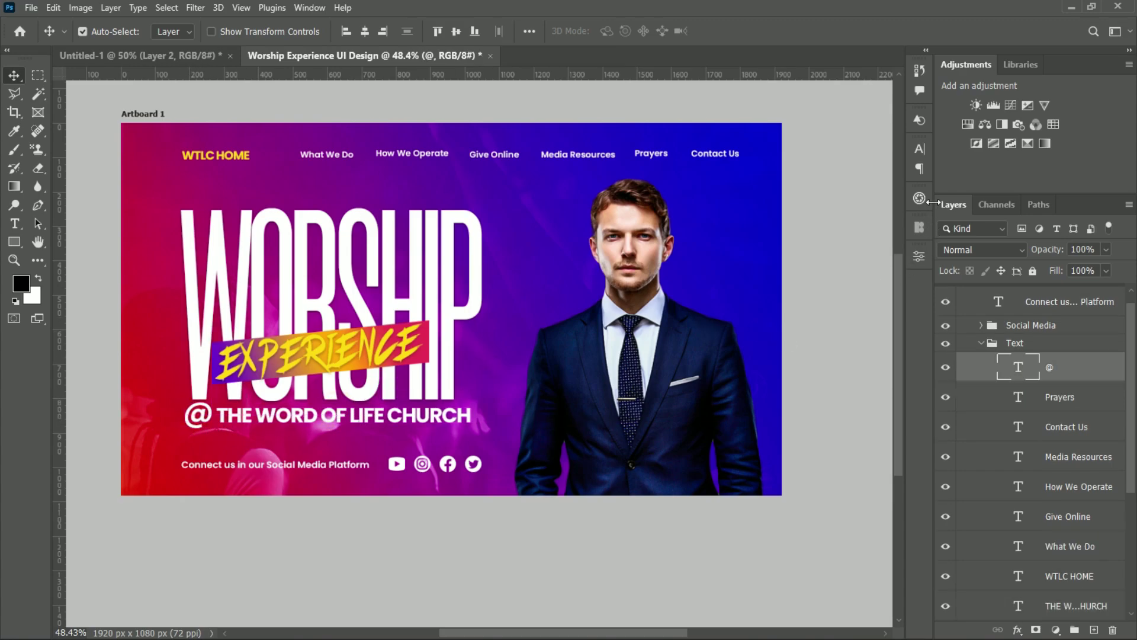
# - Color the "@" text yellow (ffd906) by sampling the EXPERIENCE lettering
pyautogui.click(920, 149)
pyautogui.click(881, 242)
pyautogui.click(401, 361)
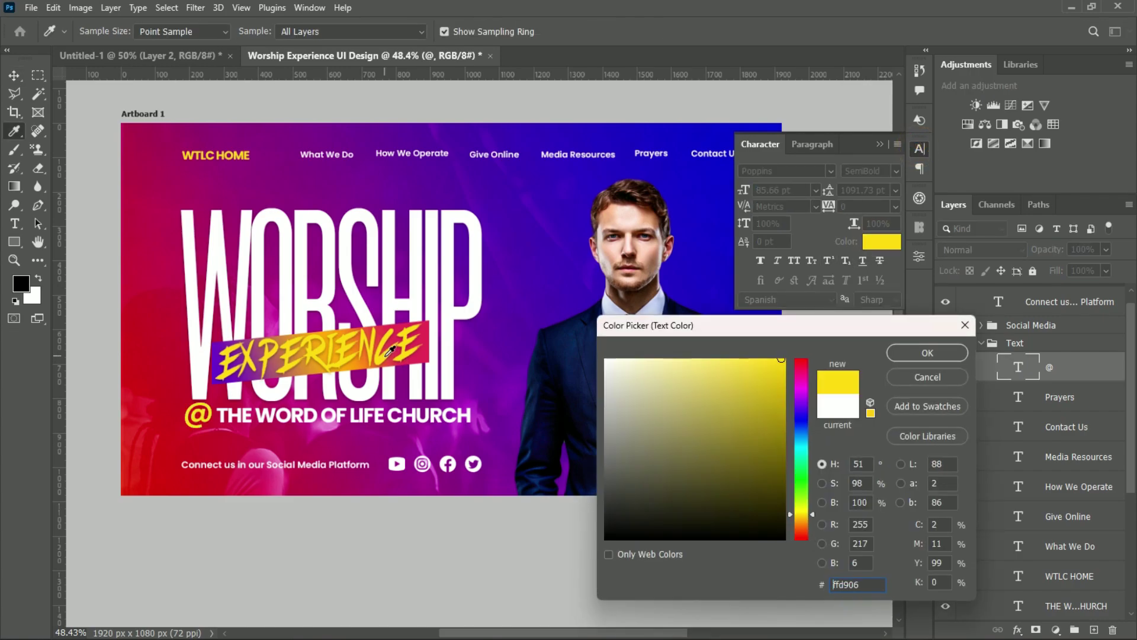
pyautogui.click(924, 352)
pyautogui.click(881, 144)
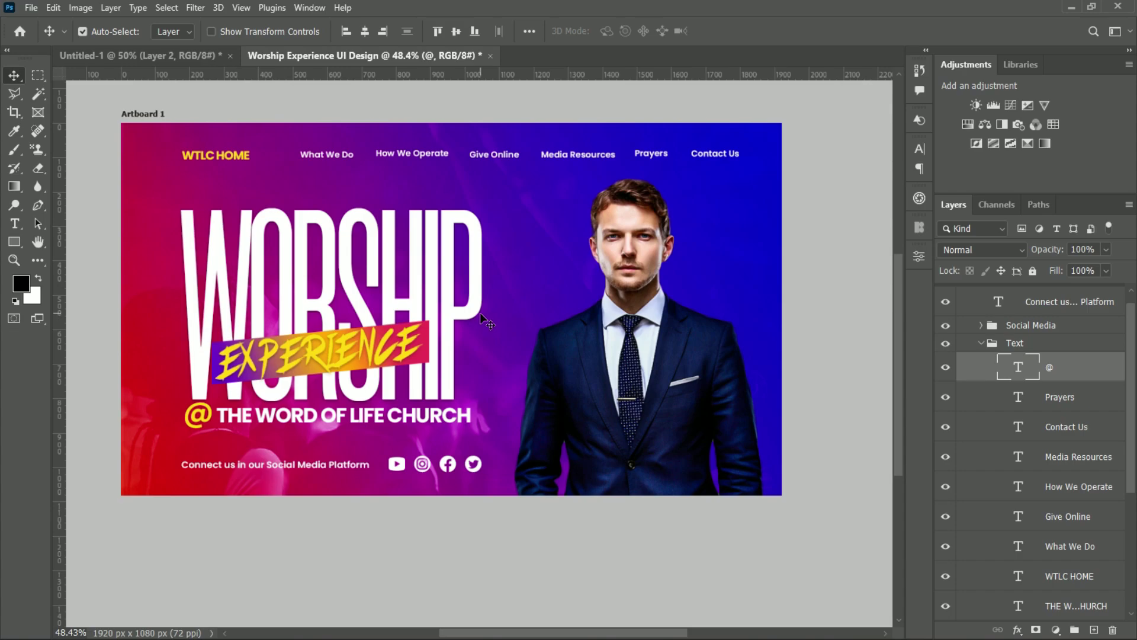
# - Collapse the Text group and move the "Connect us in our Social Media Platform" layer into it
pyautogui.click(982, 344)
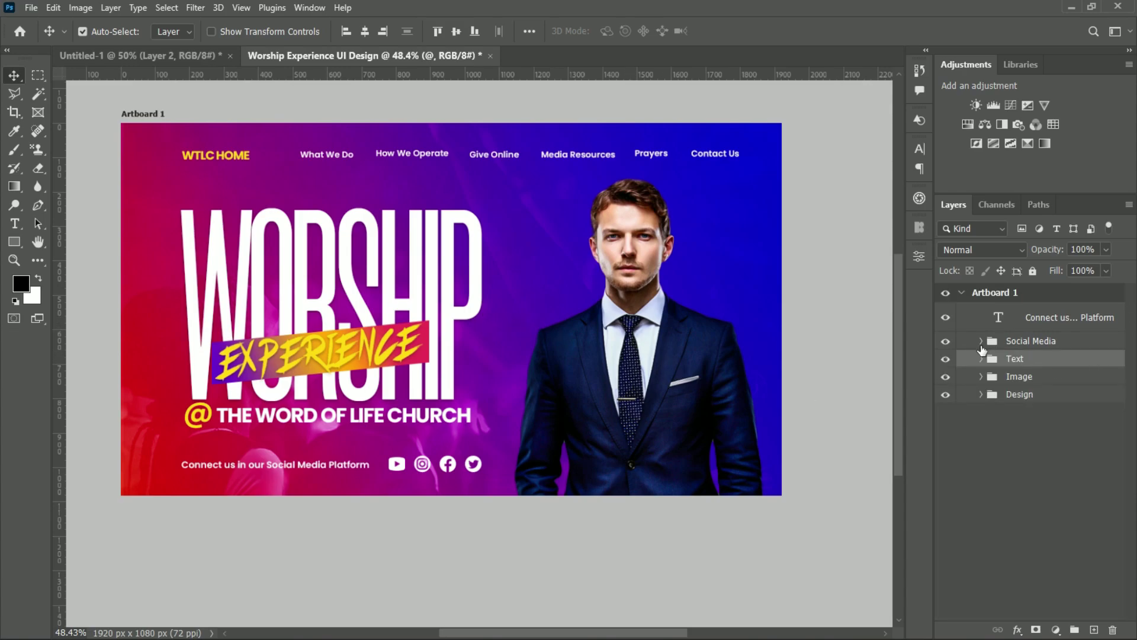
pyautogui.click(984, 355)
pyautogui.moveTo(1056, 318); pyautogui.dragTo(1035, 358)
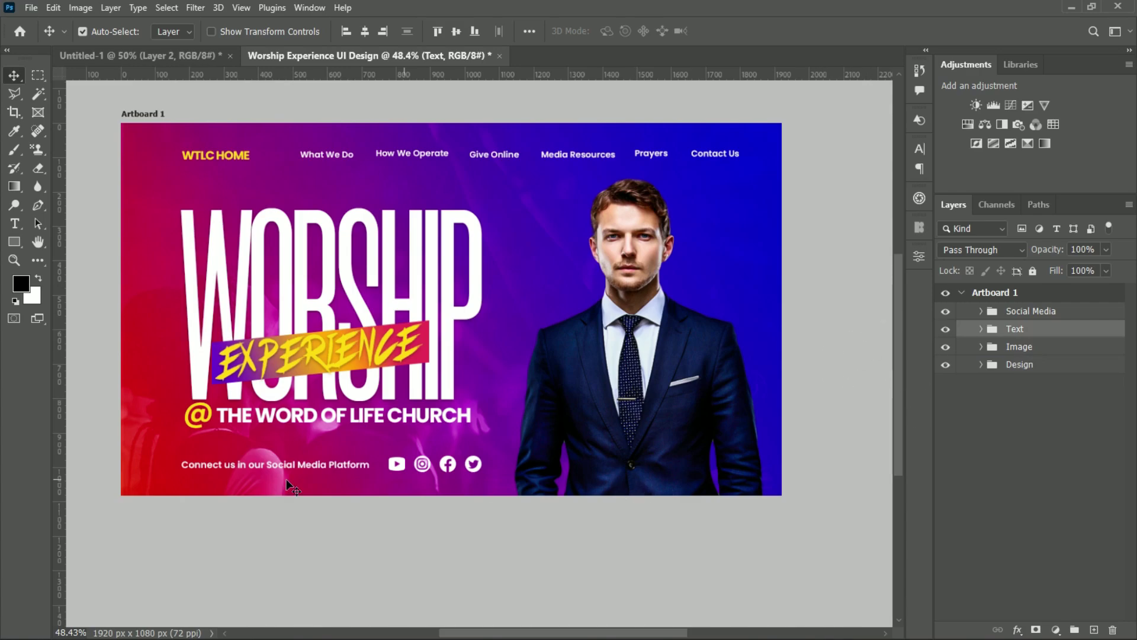
pyautogui.scroll(1, 822, 335)
pyautogui.moveTo(900, 385); pyautogui.dragTo(899, 375)
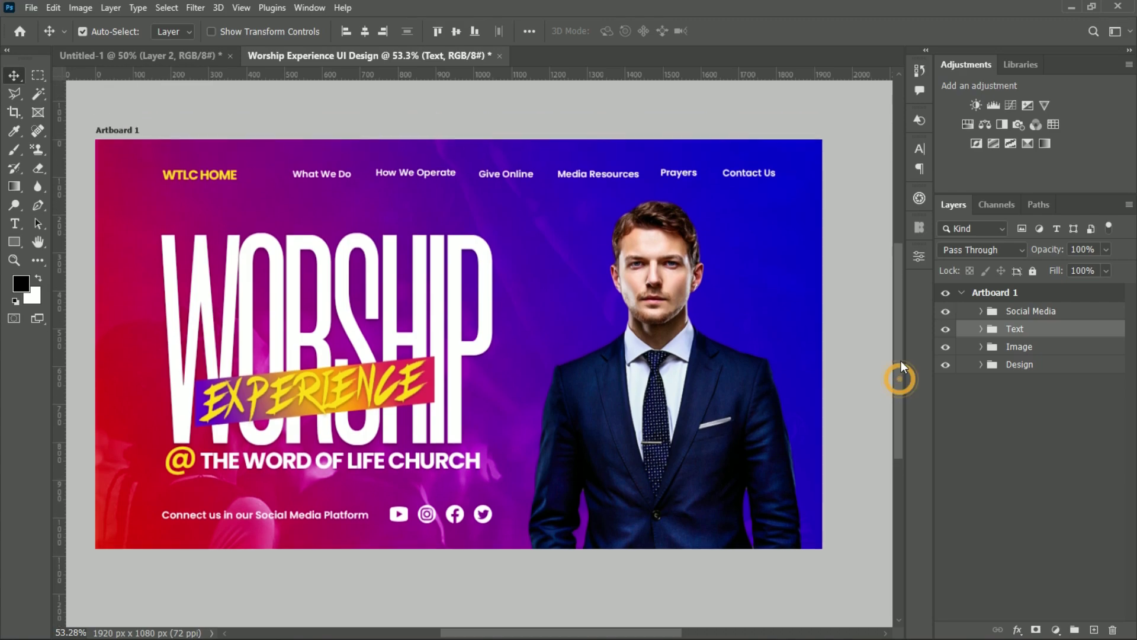
pyautogui.moveTo(511, 633); pyautogui.dragTo(503, 636)
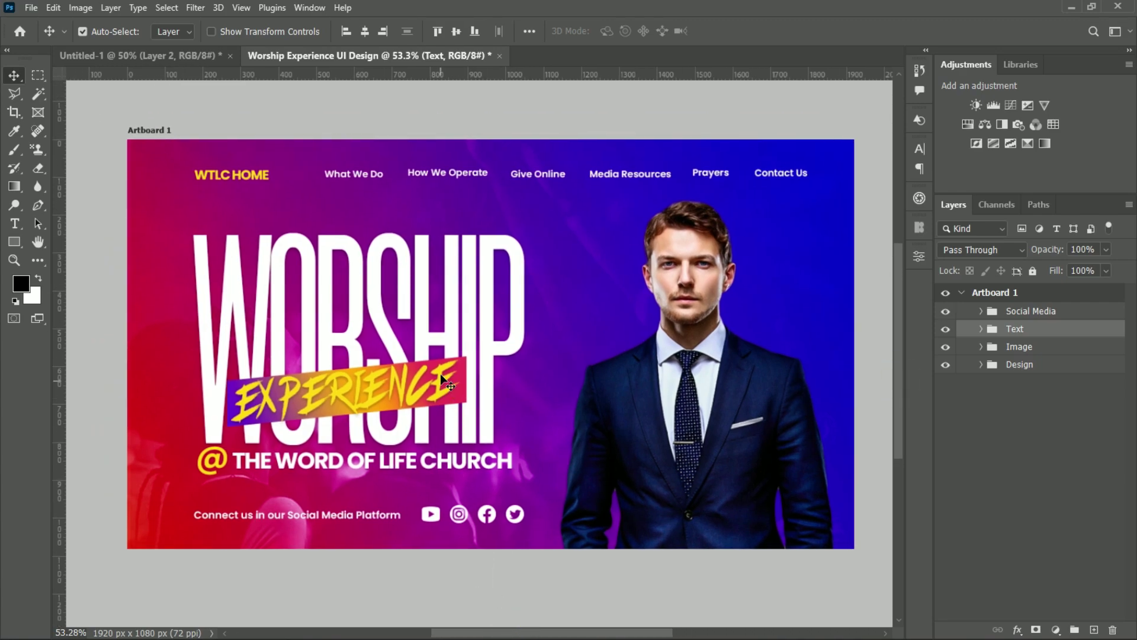
pyautogui.scroll(1, 448, 362)
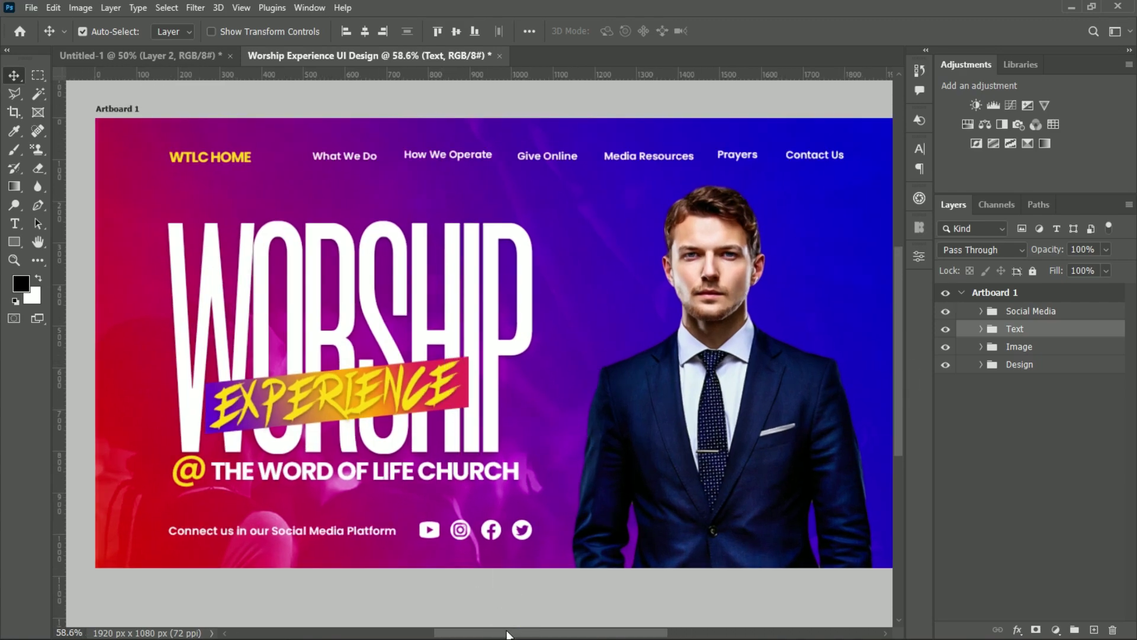
pyautogui.moveTo(511, 633); pyautogui.dragTo(512, 635)
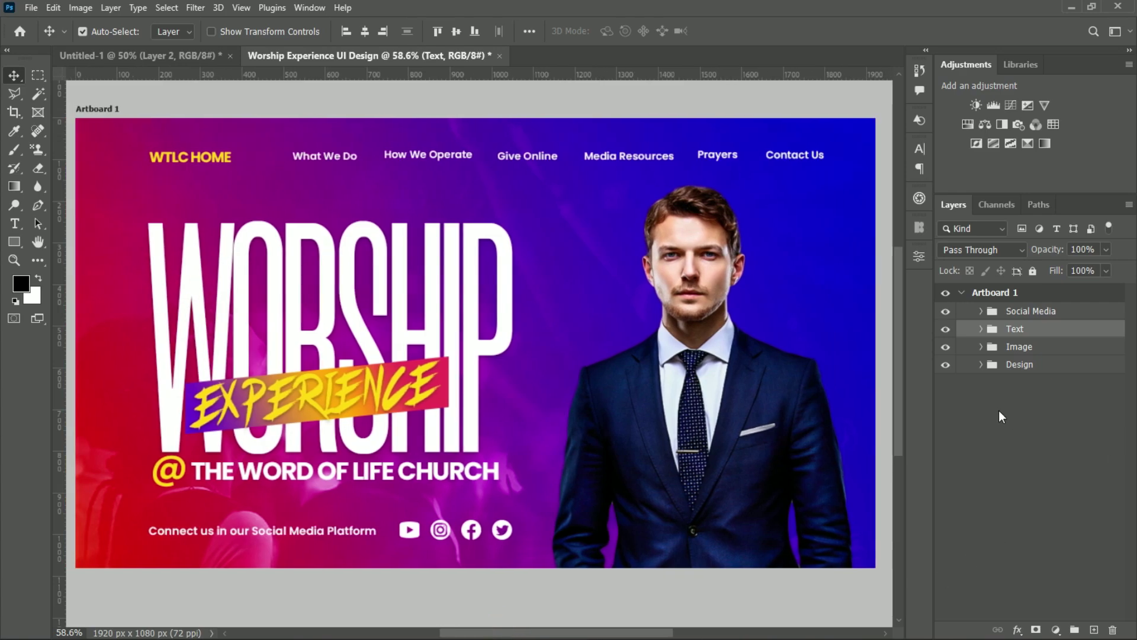